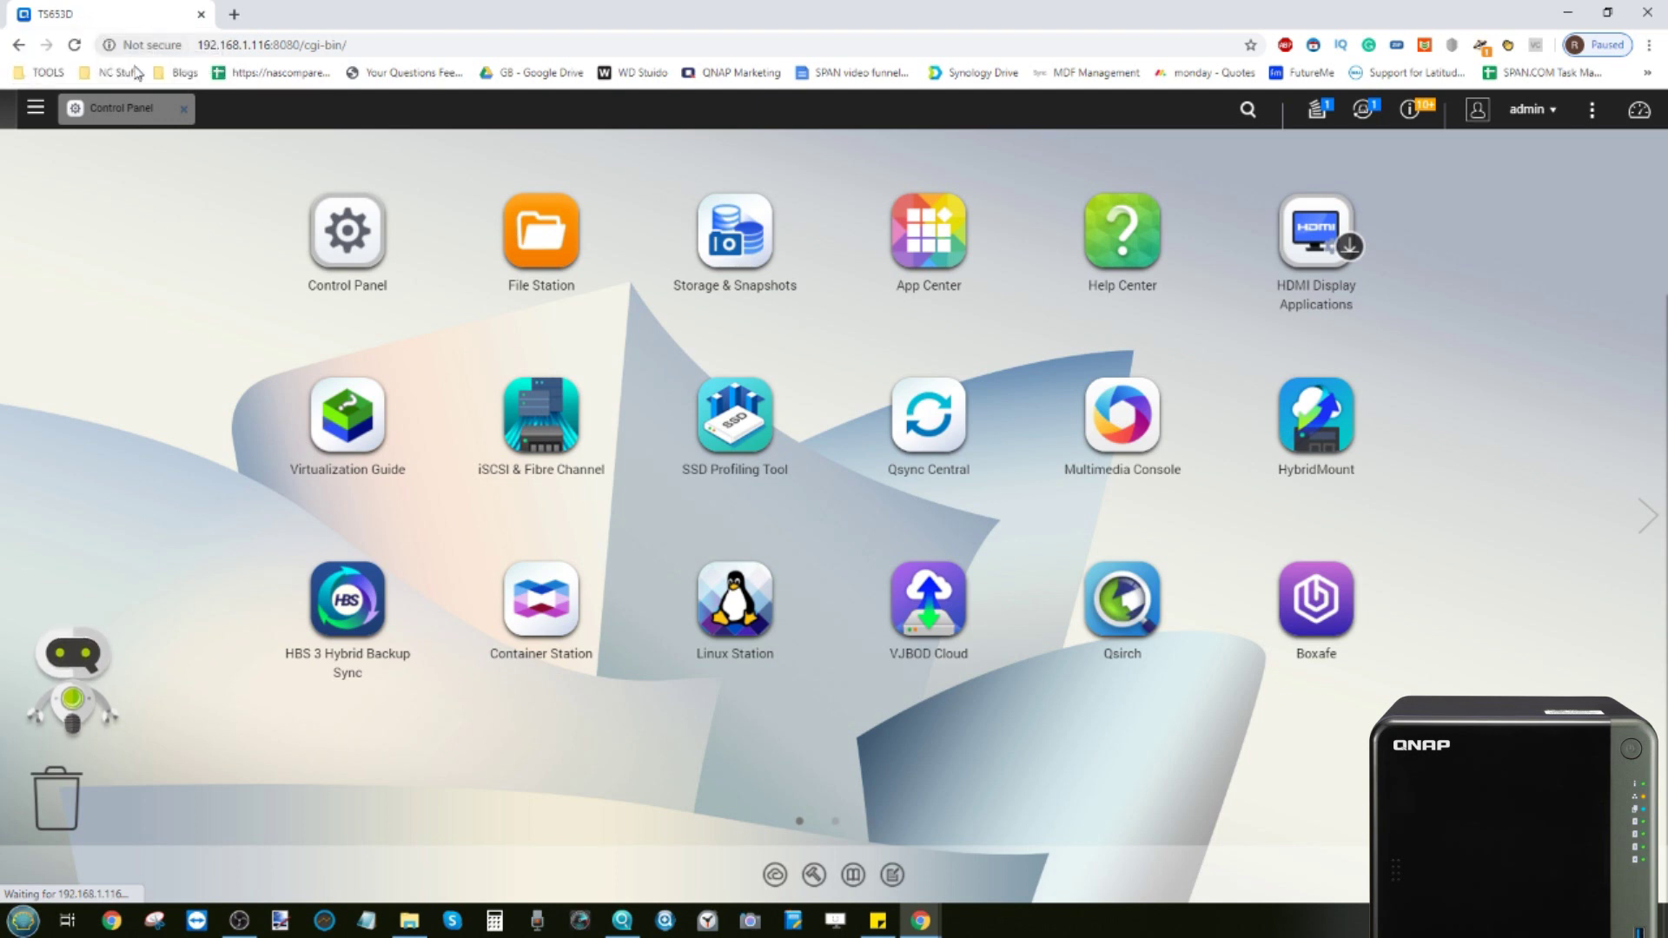
# Open the Control Panel to view the TS-653D's Celeron J4125 CPU and 8 GB memory
pyautogui.click(140, 111)
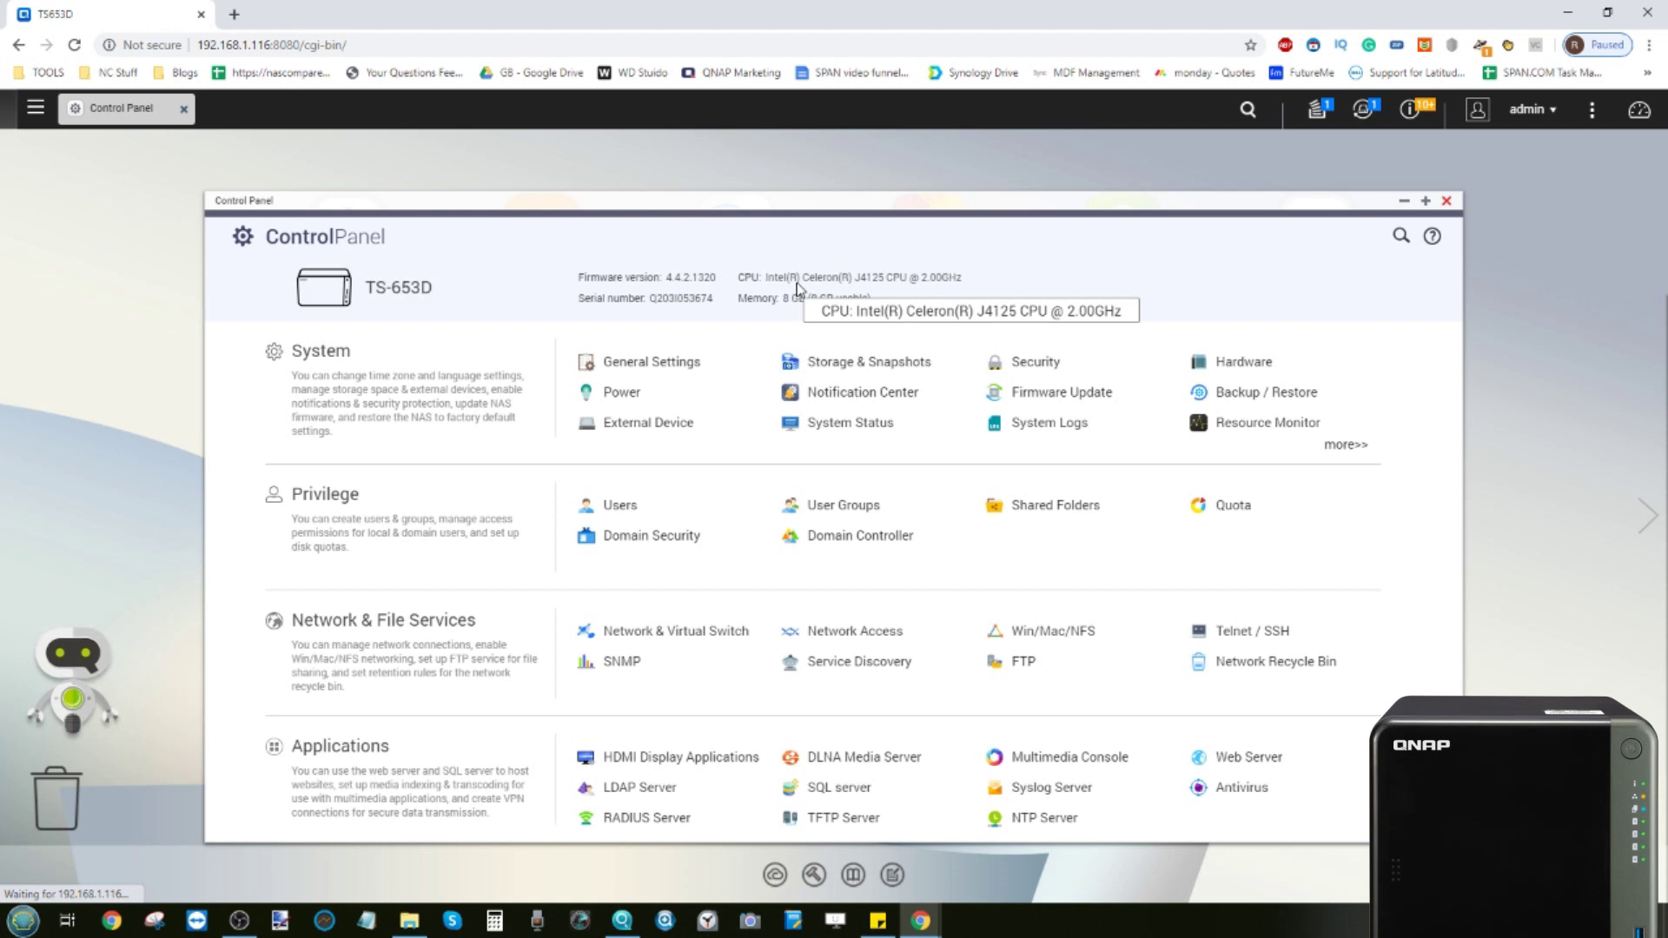
# Close the Control Panel, browse both app pages, and launch Qfinder Pro to find TS653D
pyautogui.click(1447, 201)
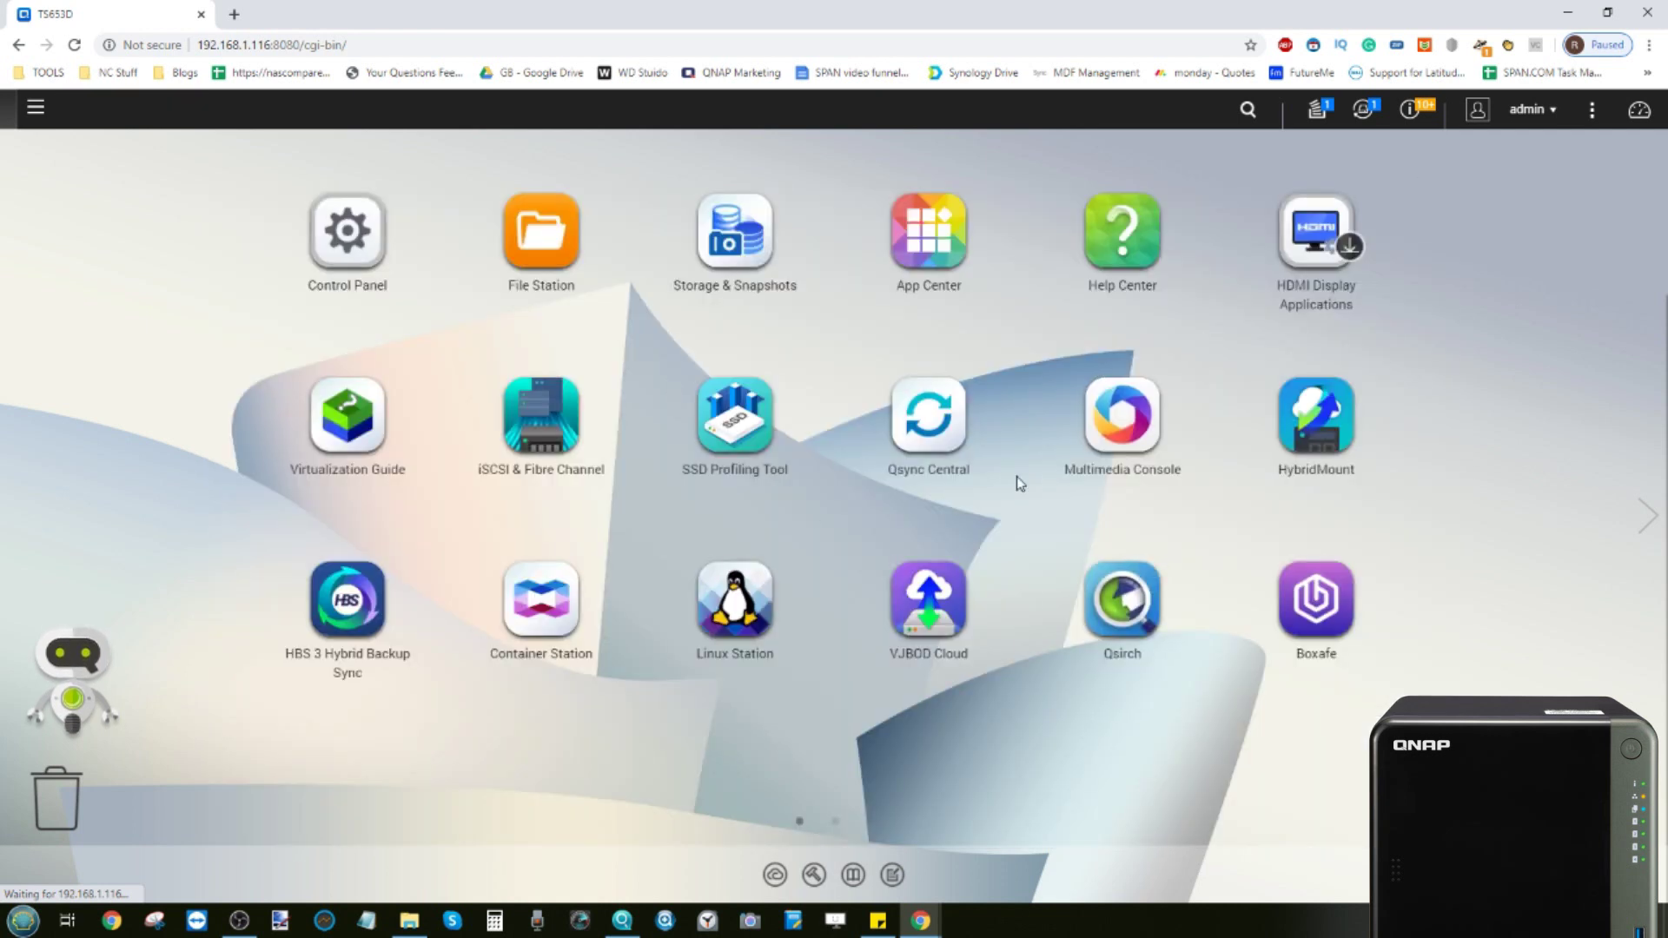
pyautogui.click(835, 822)
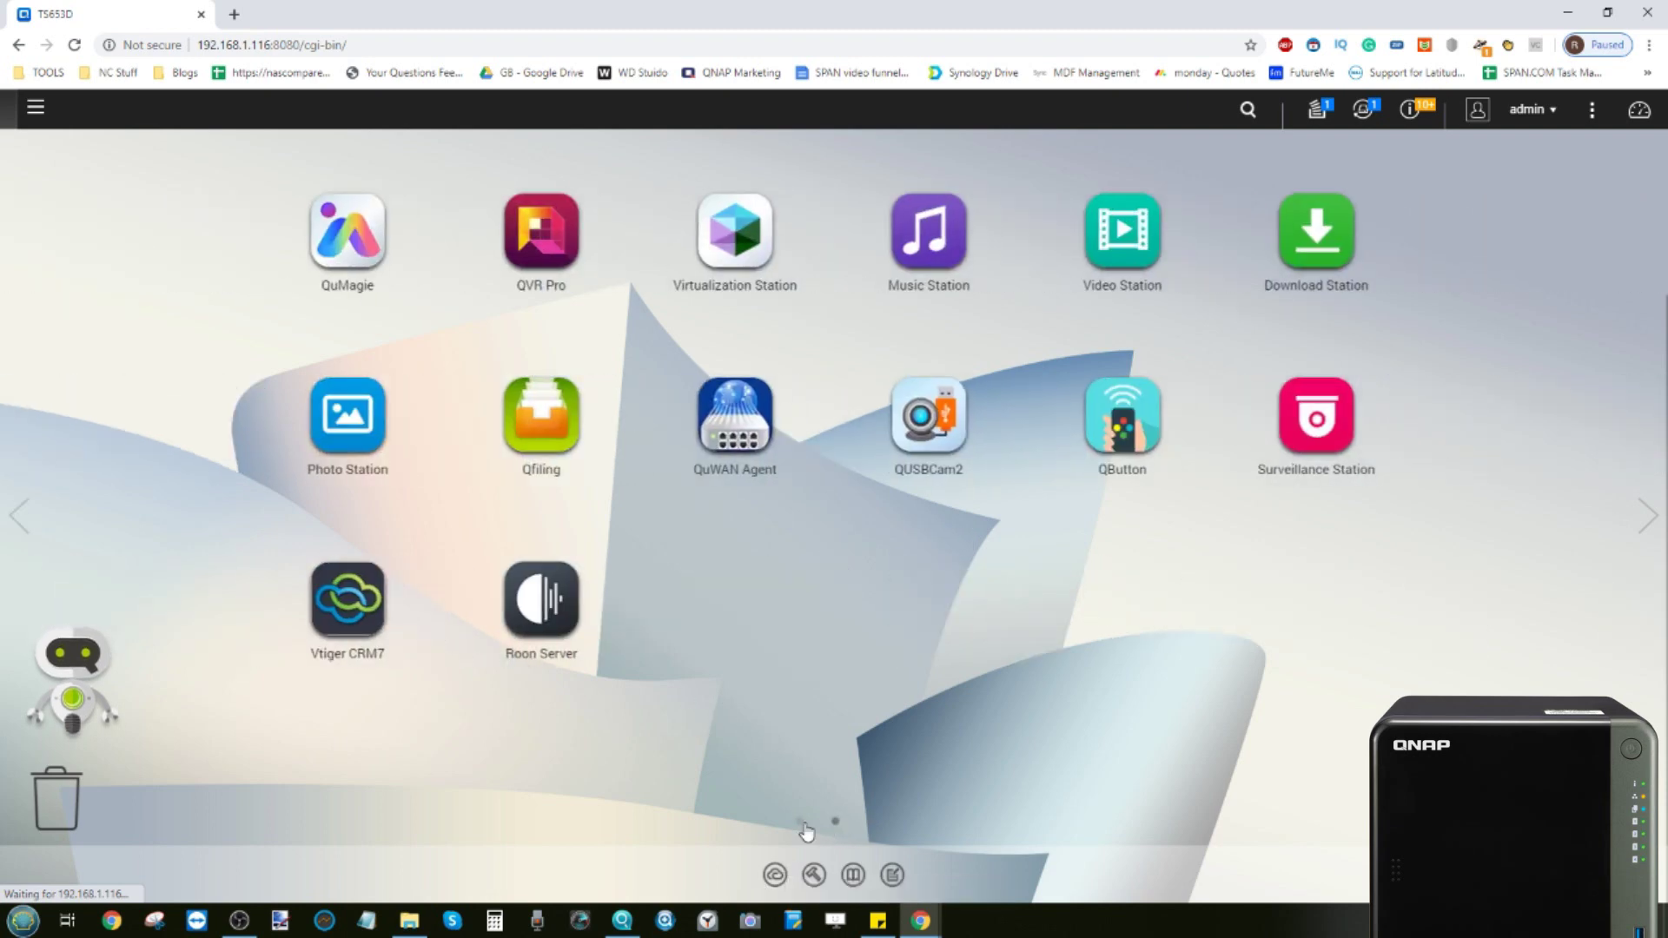
pyautogui.click(801, 823)
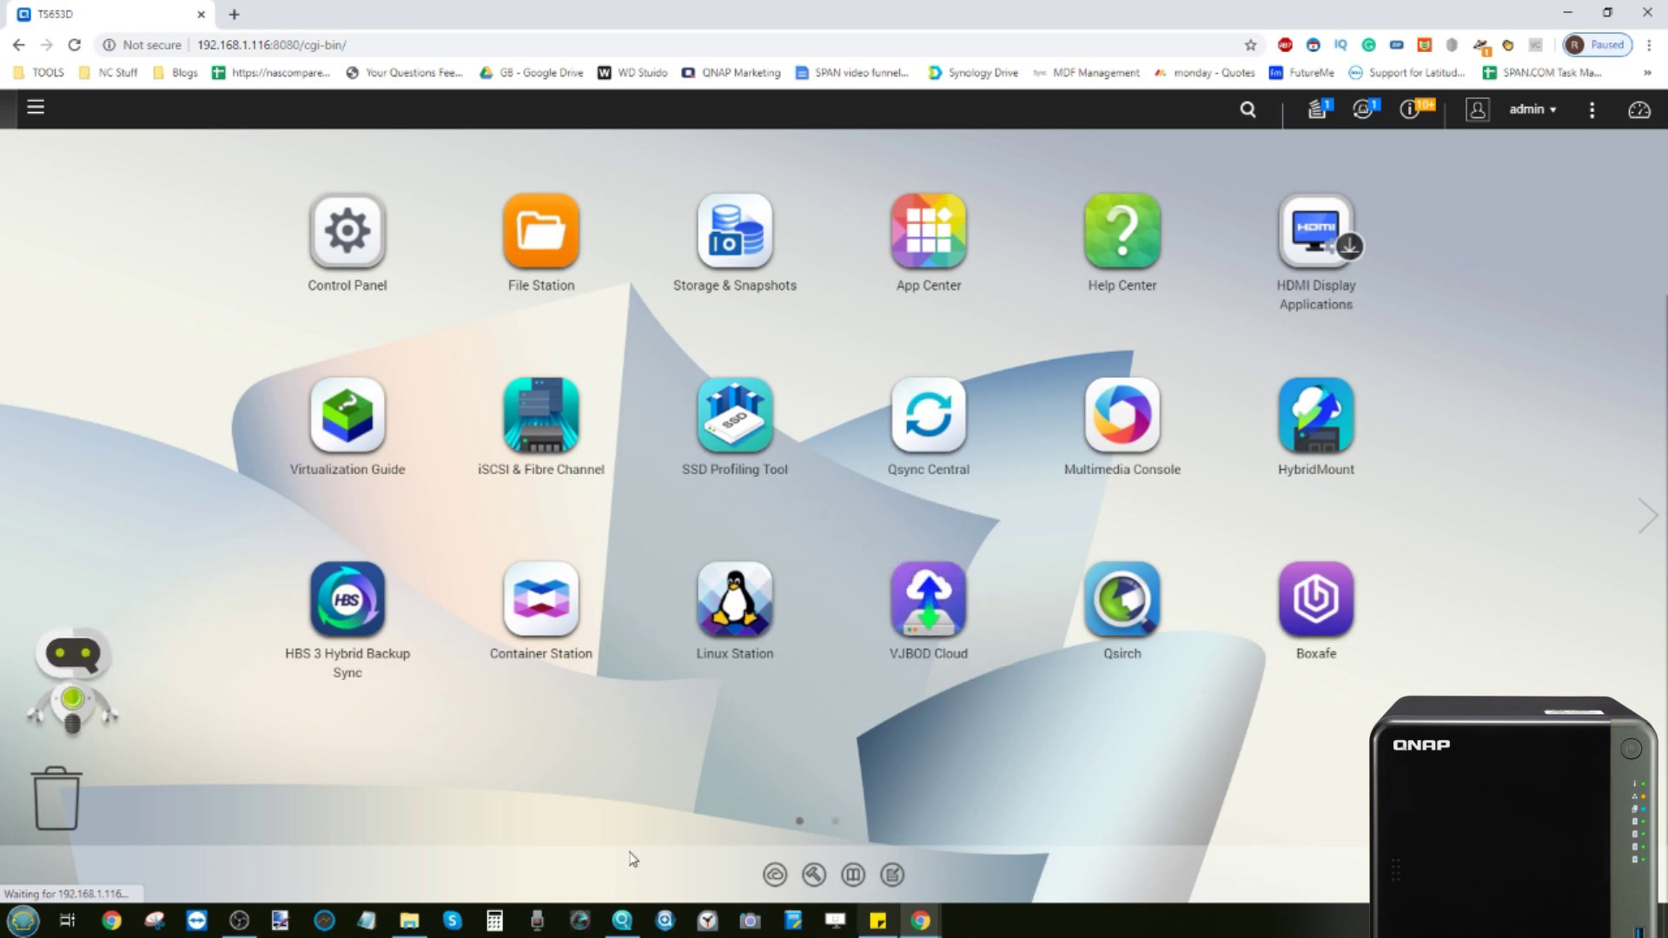
pyautogui.click(622, 923)
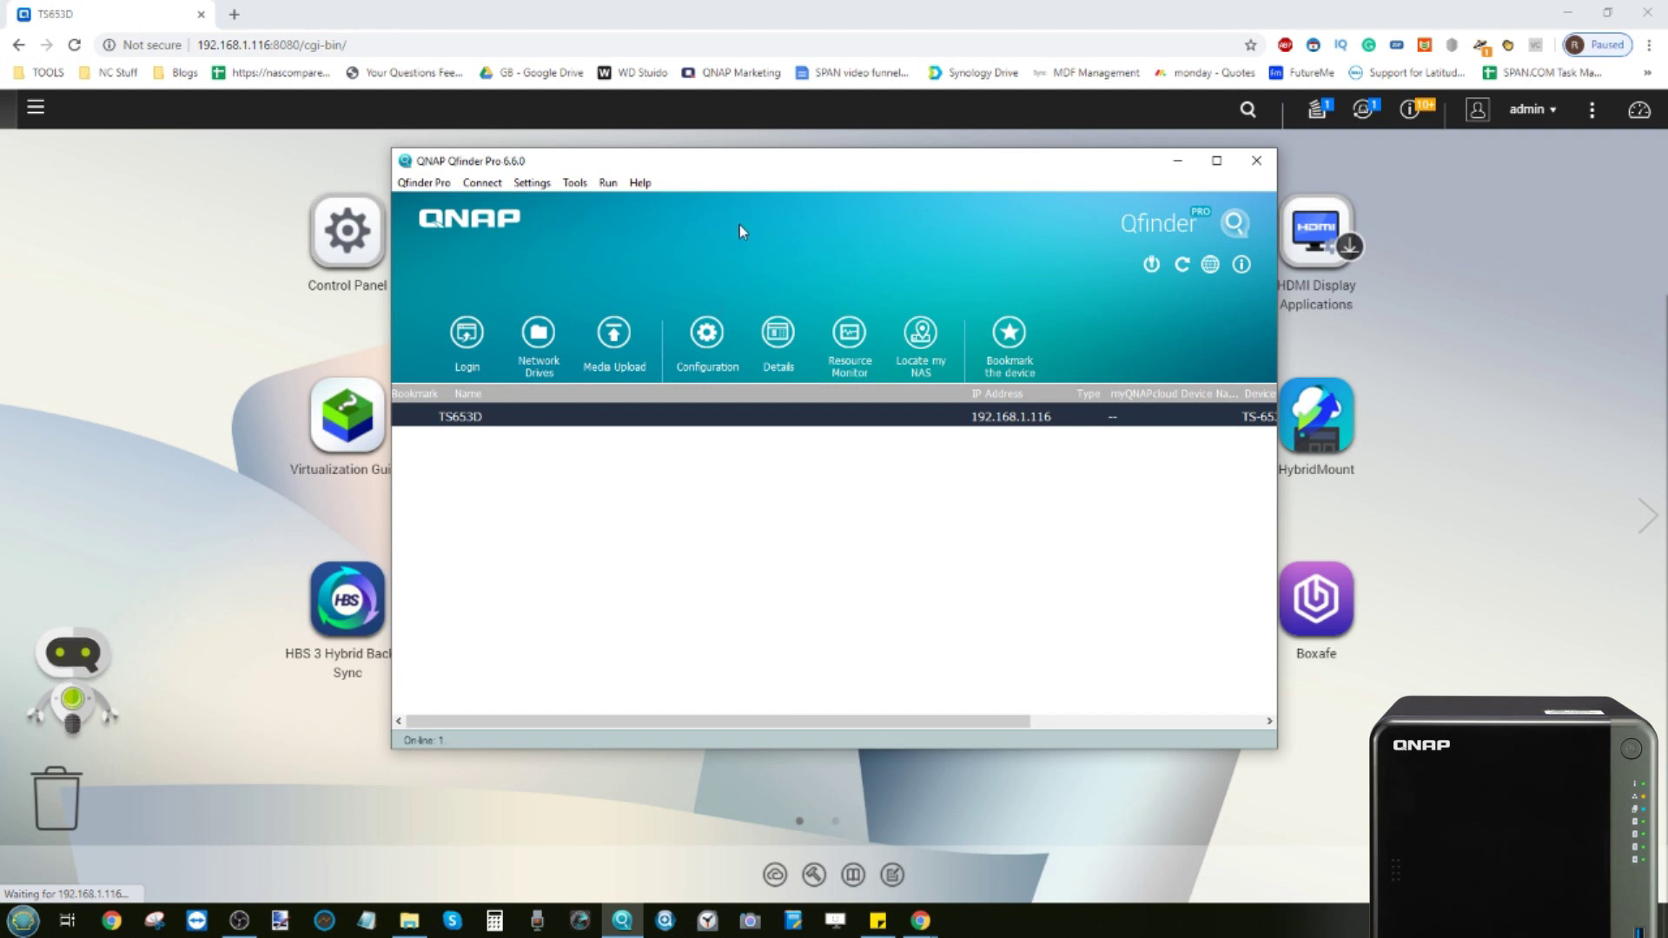
# Move the Qfinder Pro window aside and minimize it to reveal the QTS desktop
pyautogui.moveTo(754, 165); pyautogui.dragTo(755, 223)
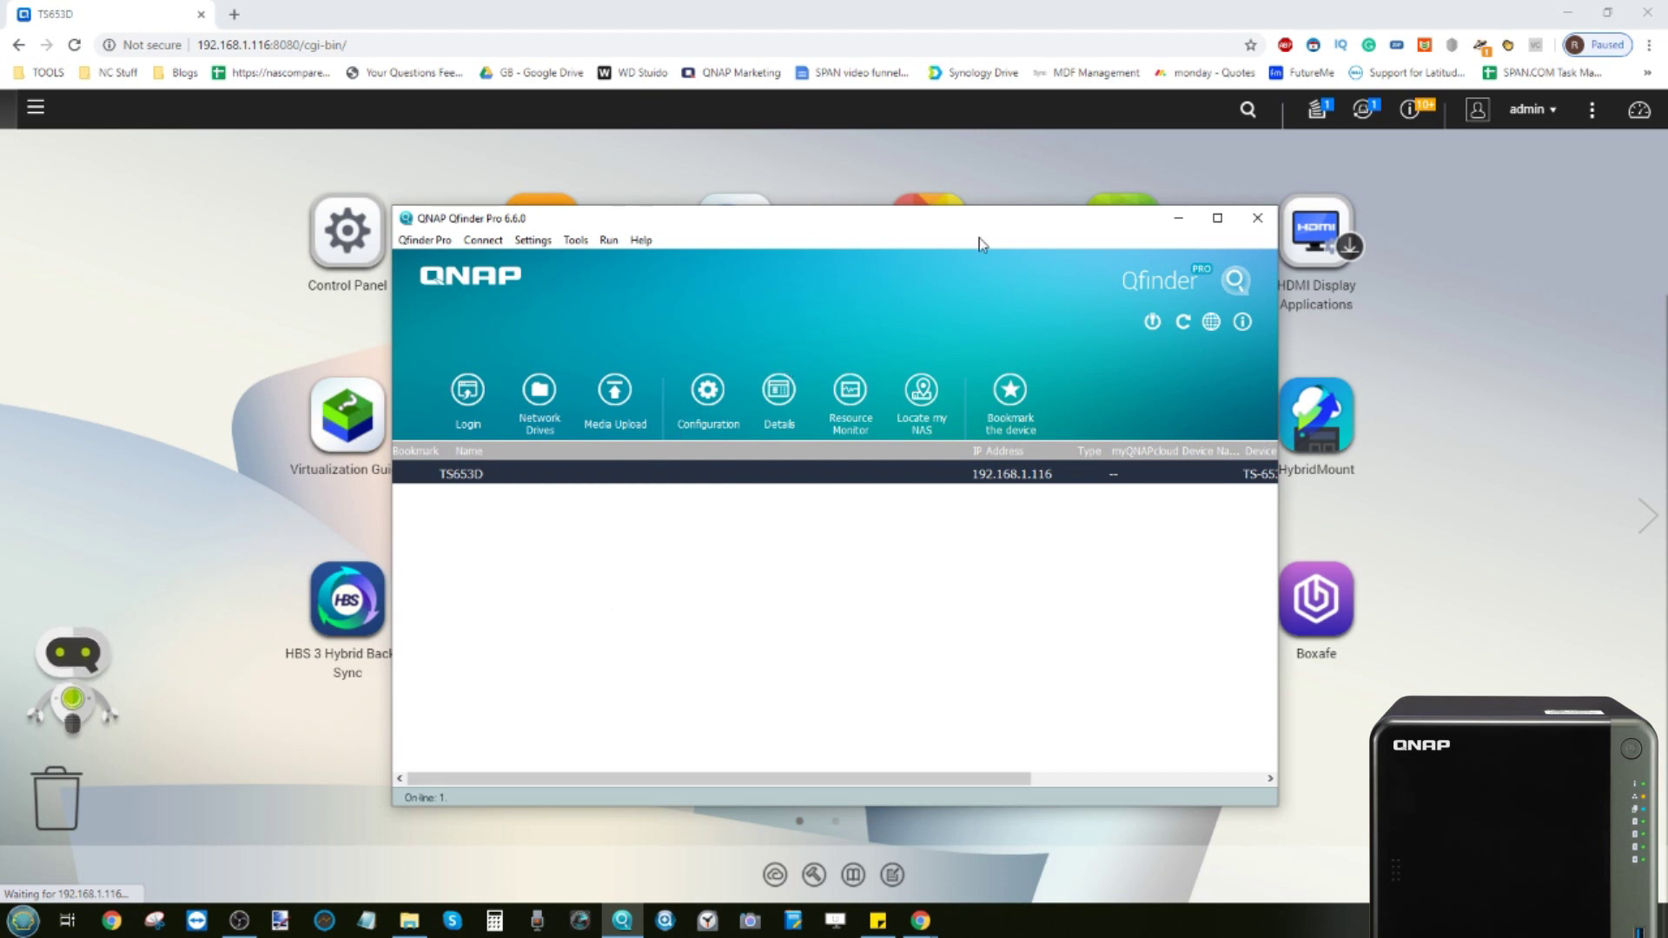
pyautogui.click(1179, 219)
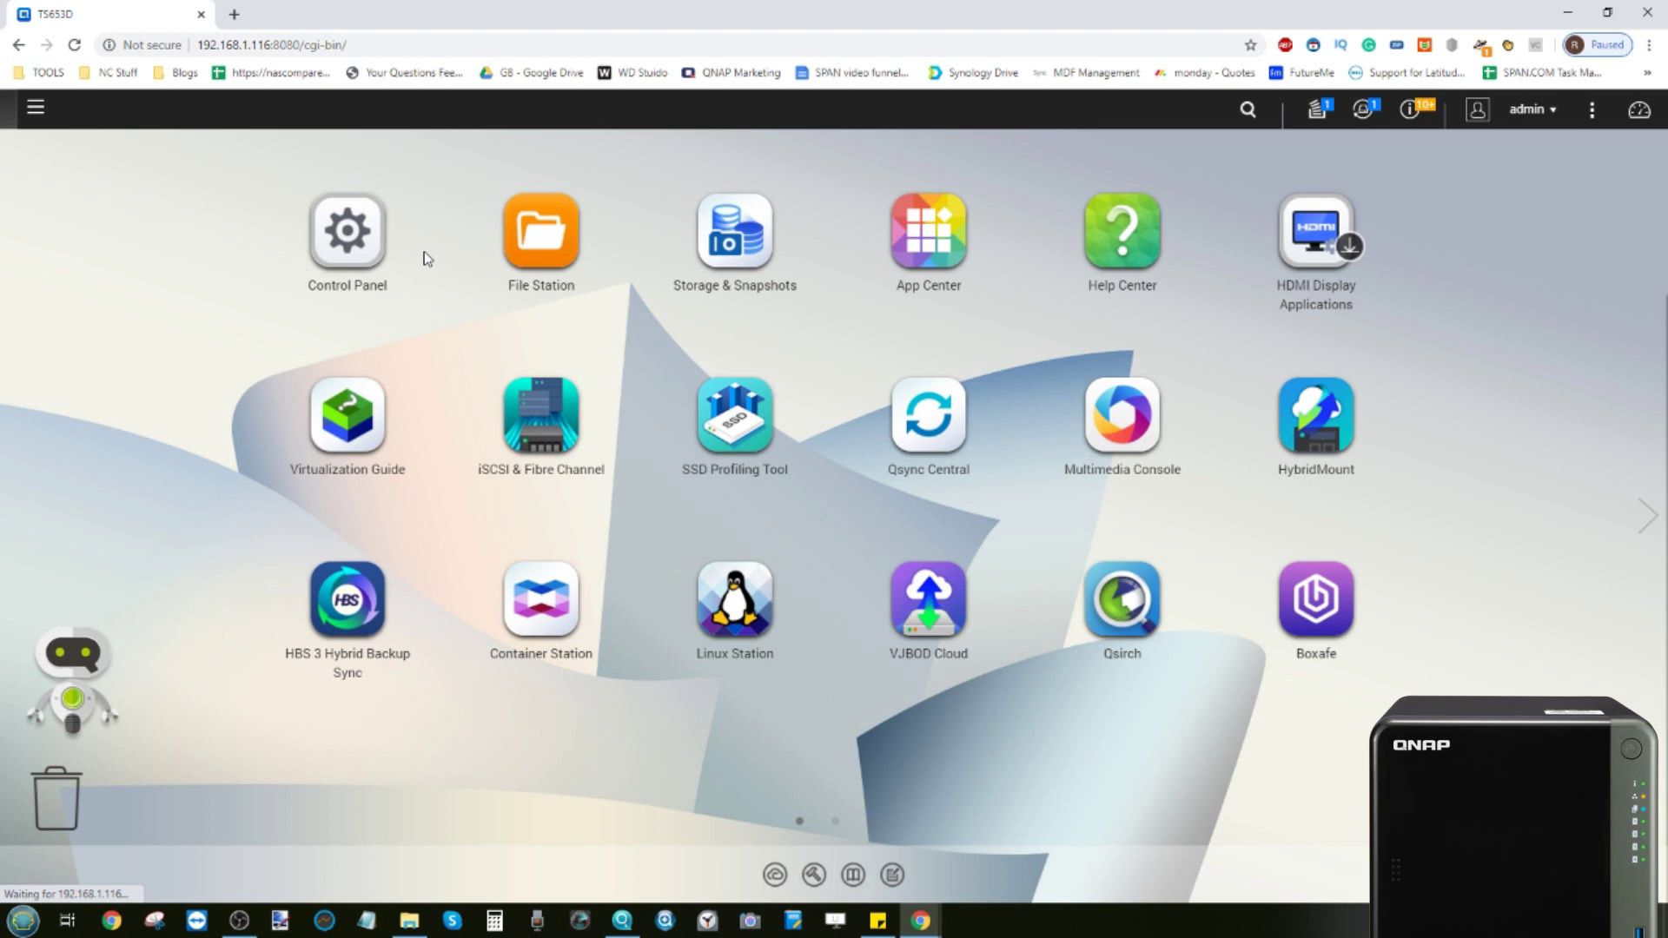
# Reopen the Control Panel and go to Privilege > Users, which shows only the administrator
pyautogui.click(340, 242)
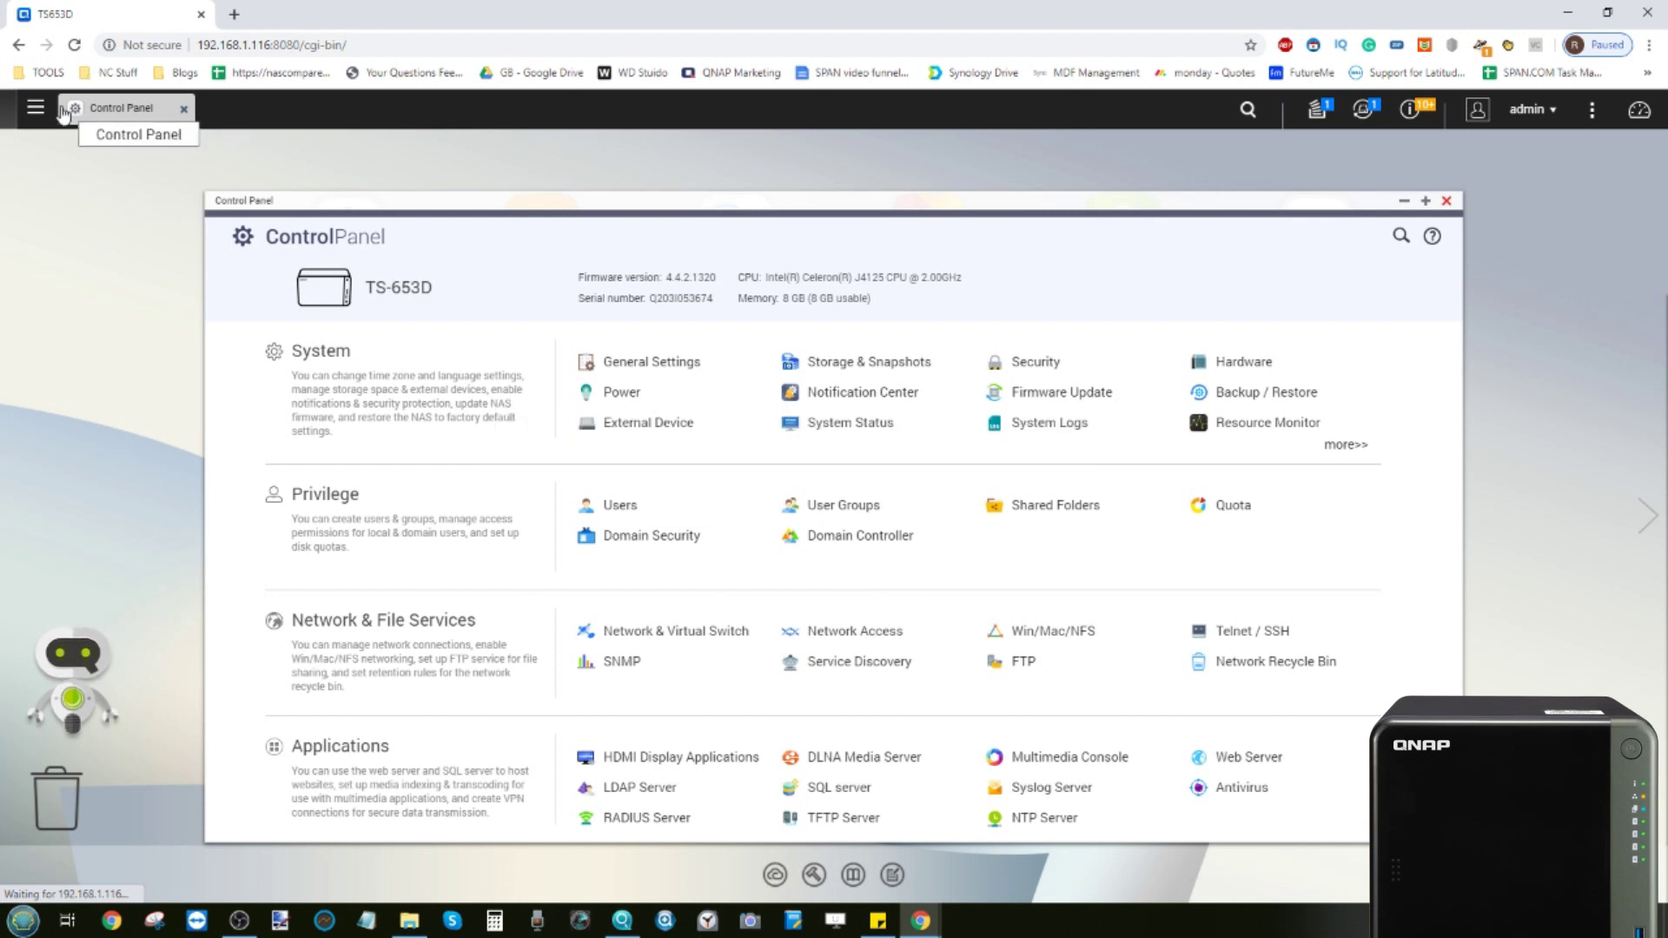
pyautogui.click(37, 110)
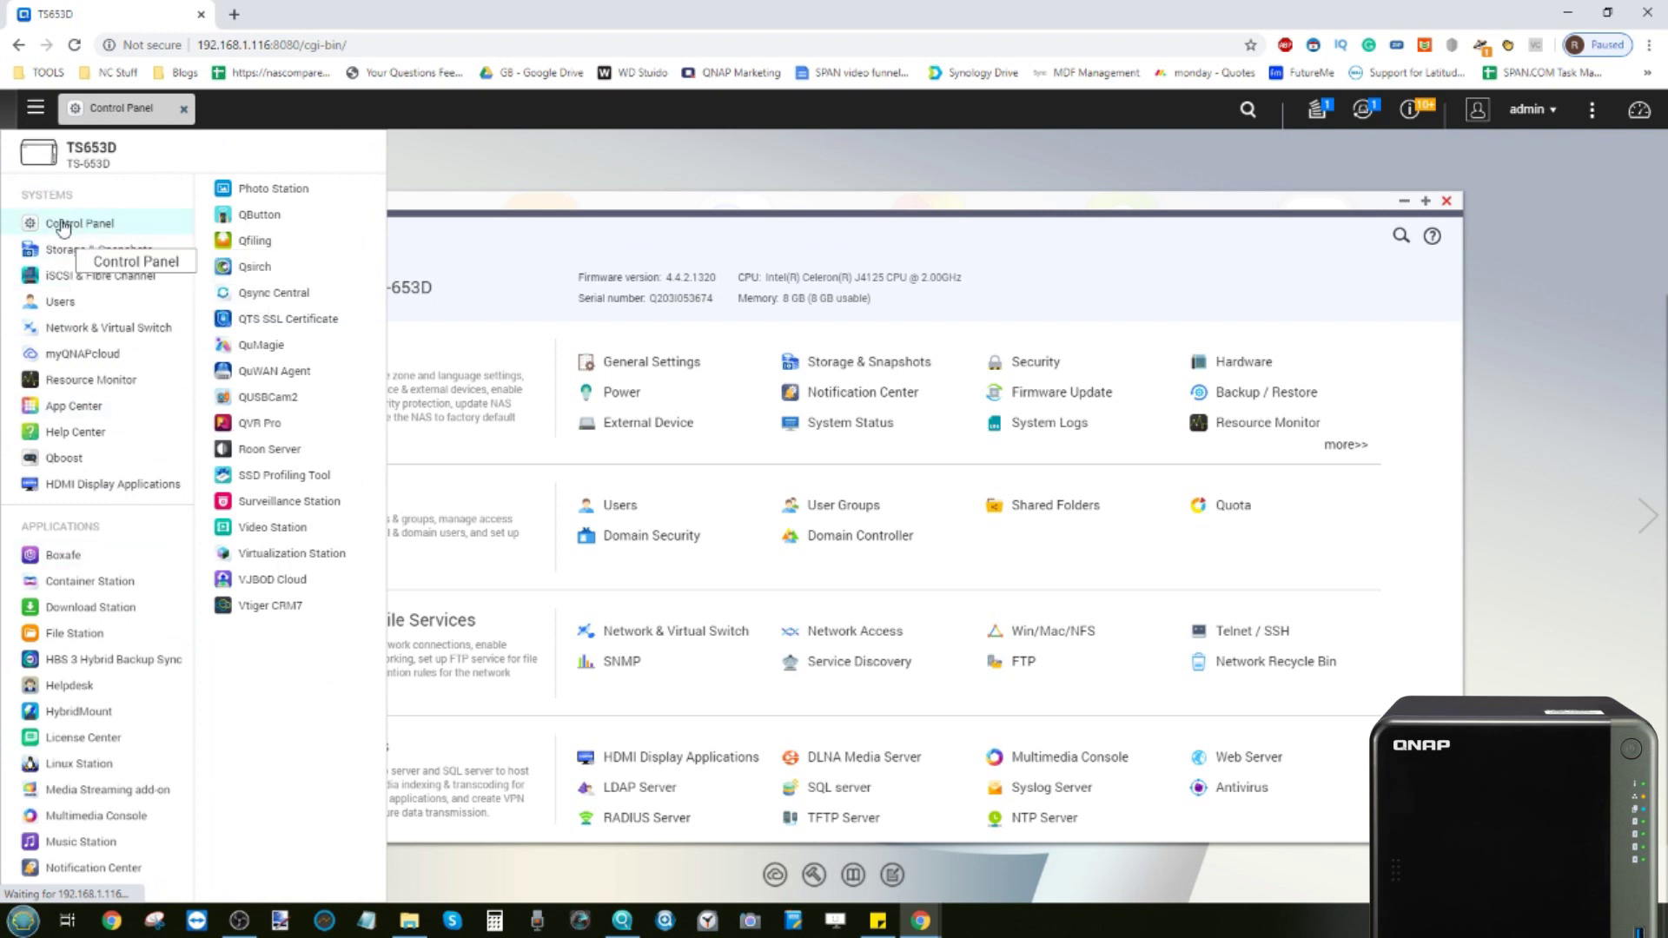
pyautogui.click(637, 228)
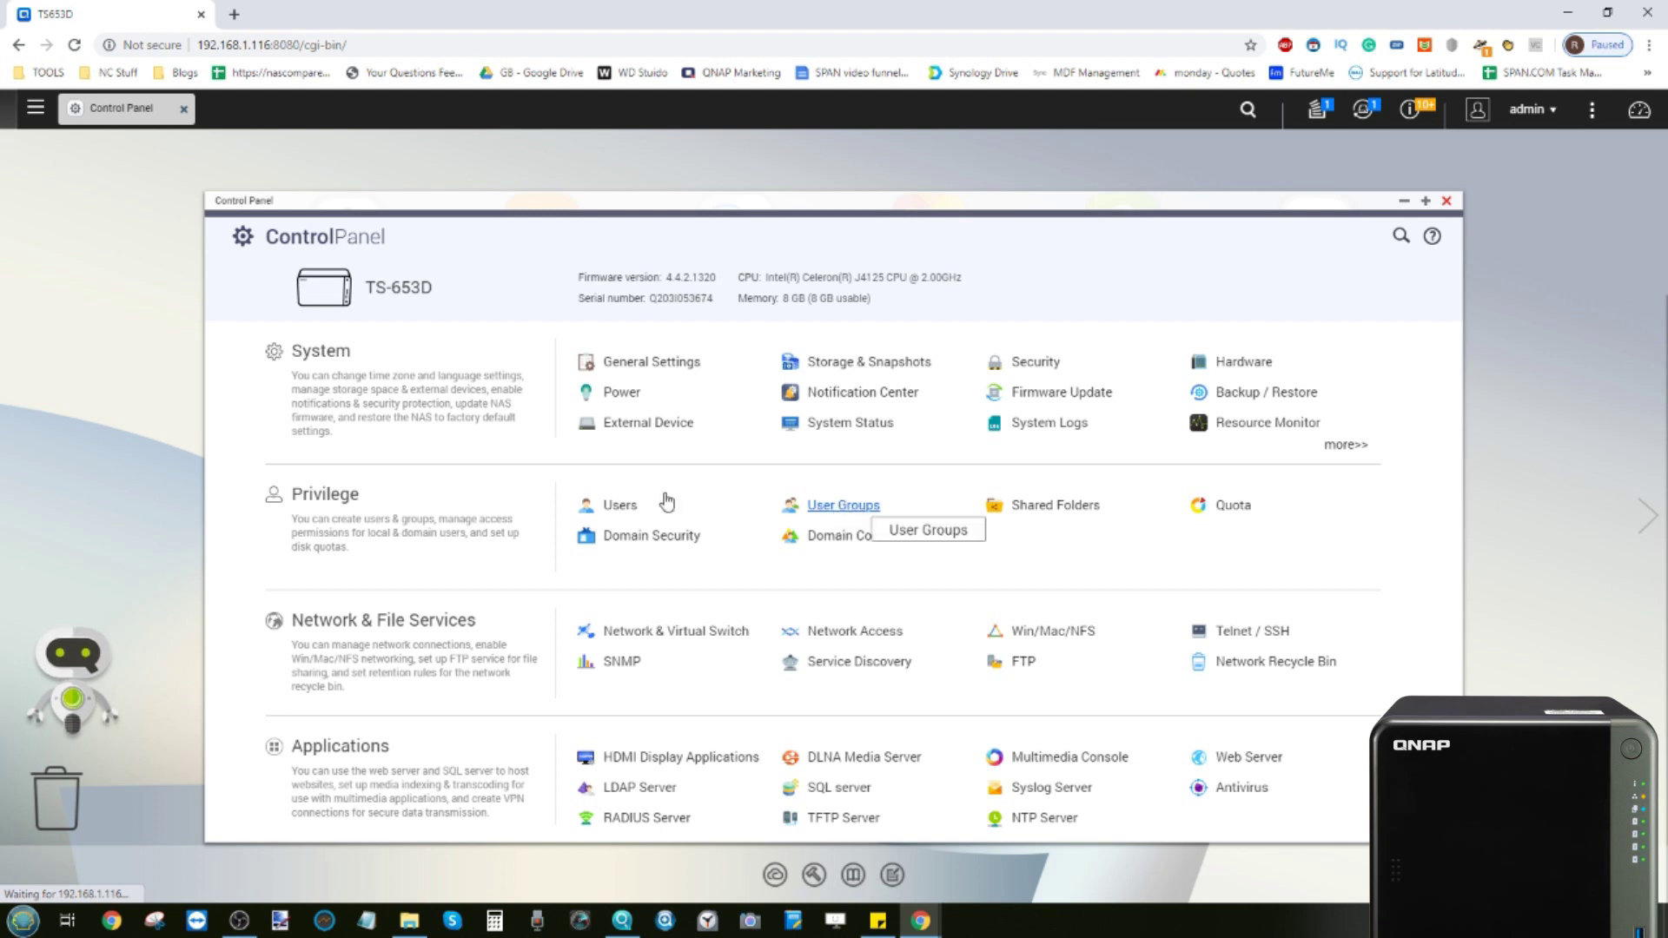
pyautogui.click(625, 517)
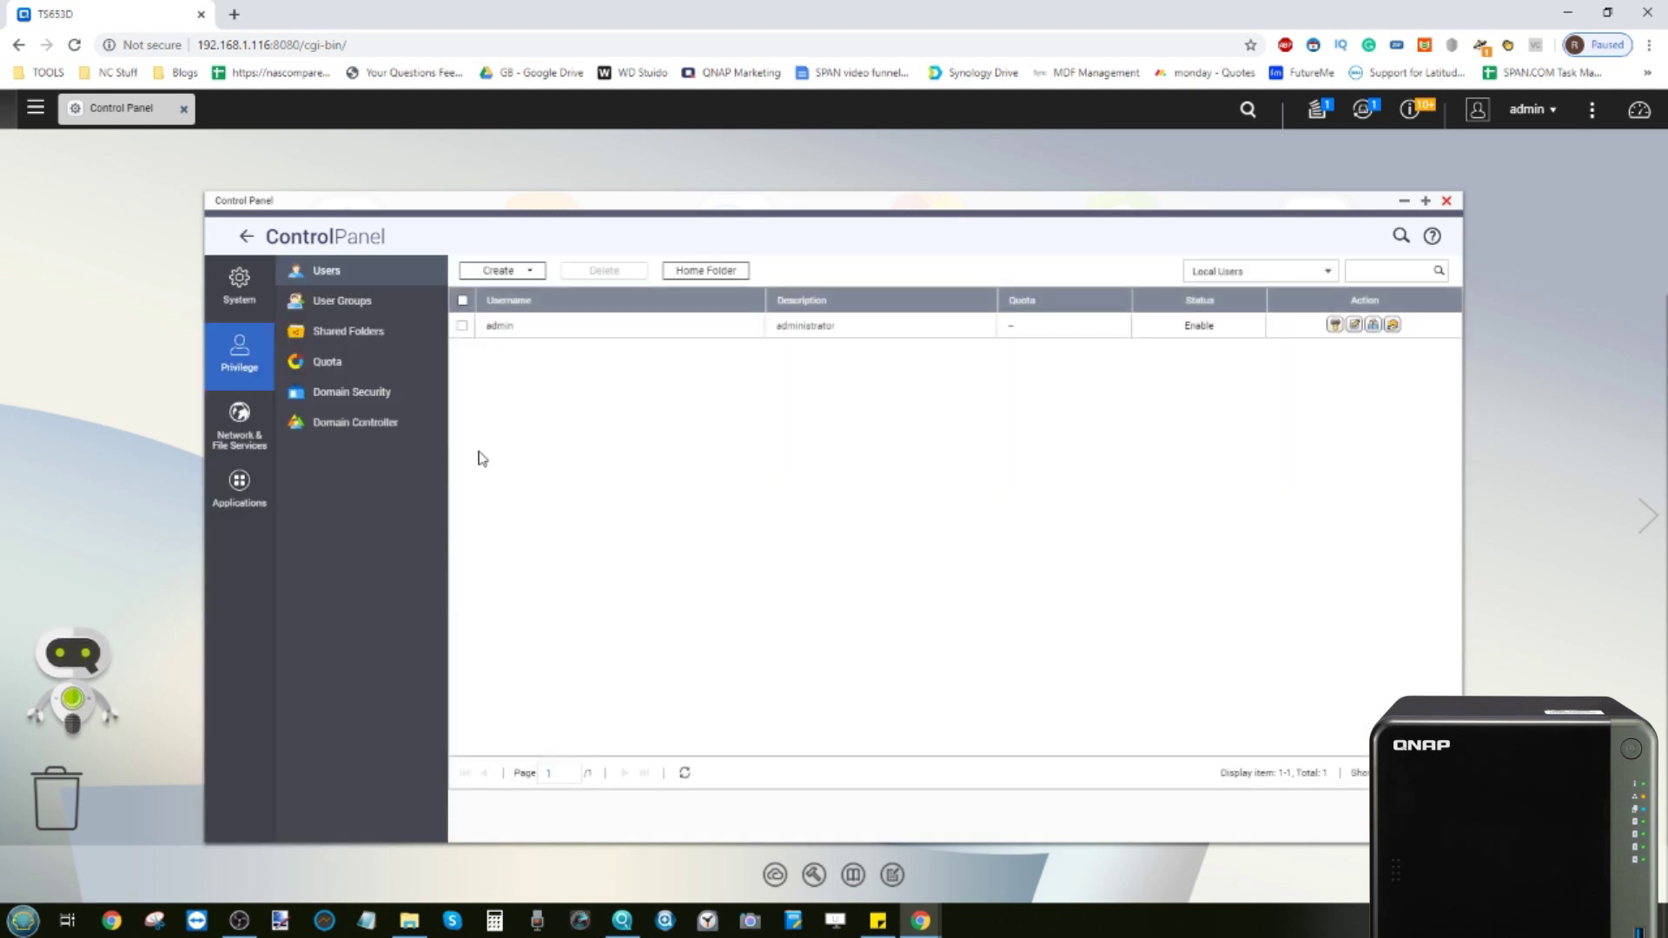
# Show the Create menu's options: create a user, create multiple users, or import users
pyautogui.click(532, 275)
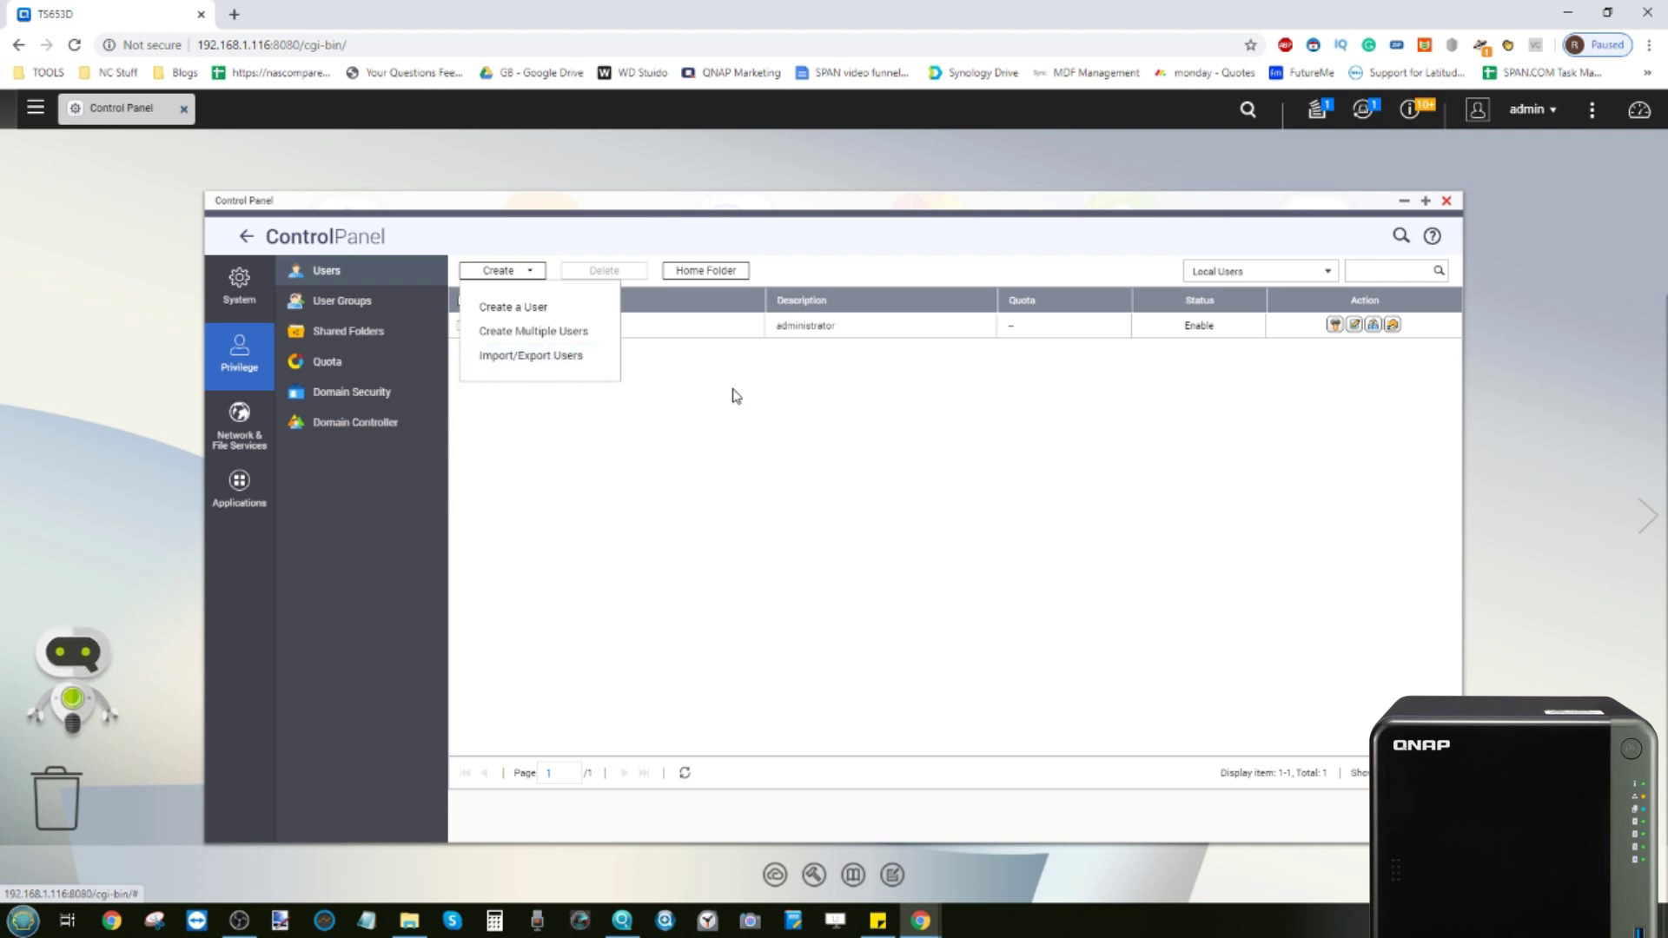
# Start a new single user with 'QNAP TS-653D NAS Drive Review.PNG' as its avatar
pyautogui.click(536, 309)
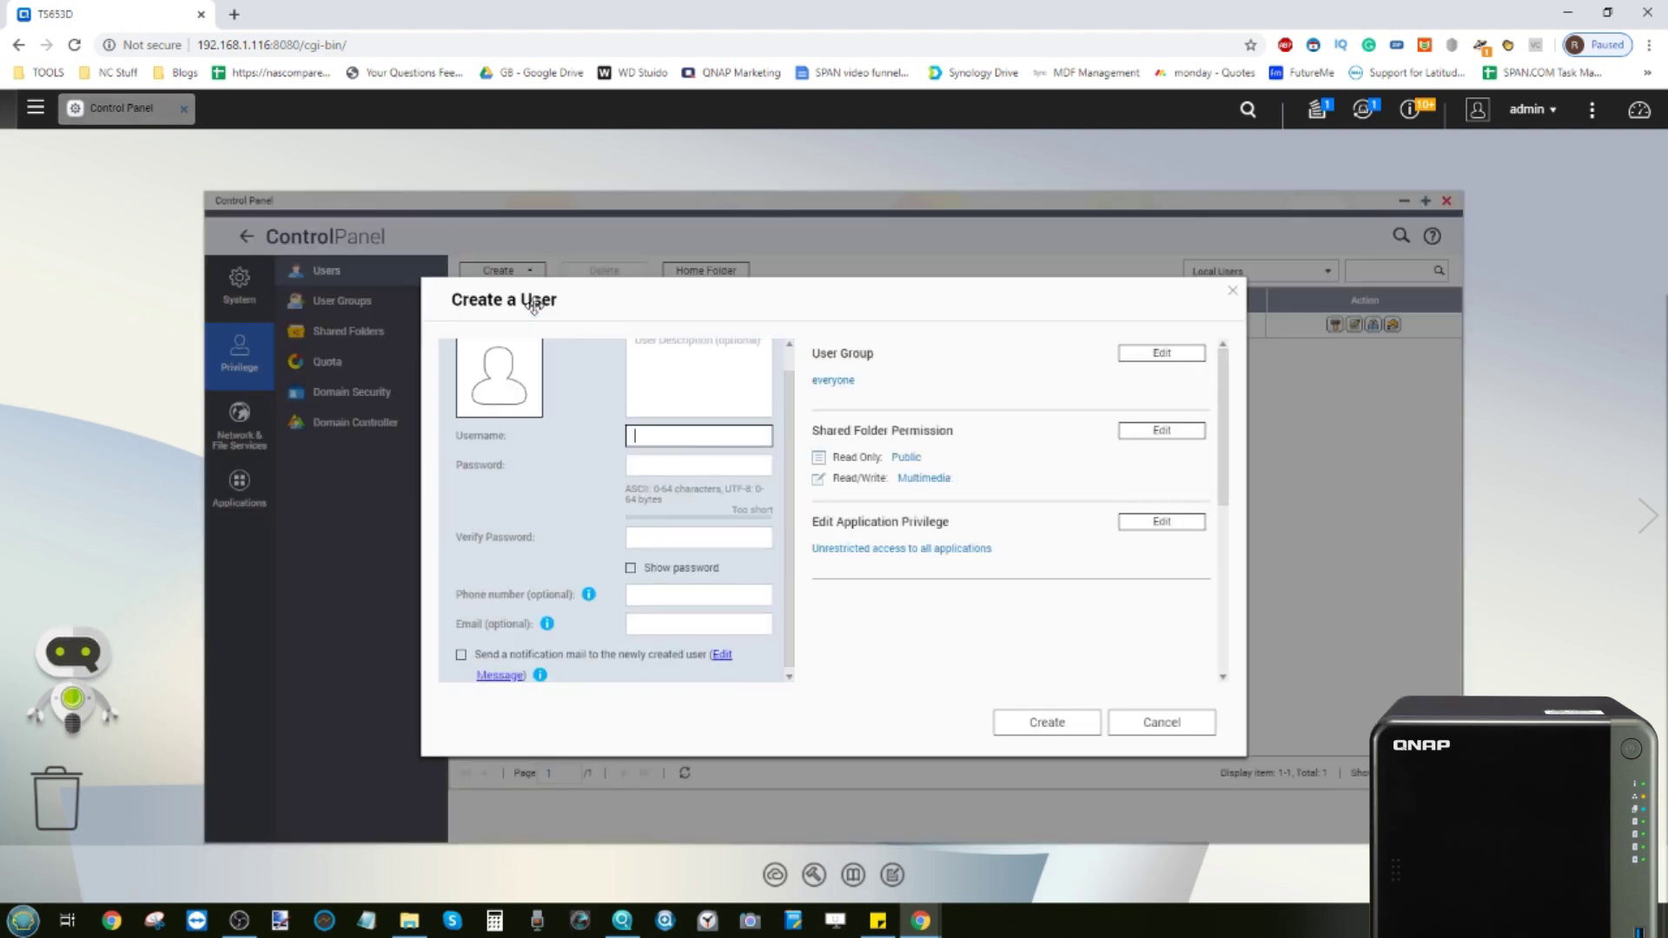
pyautogui.scroll(1, 741, 445)
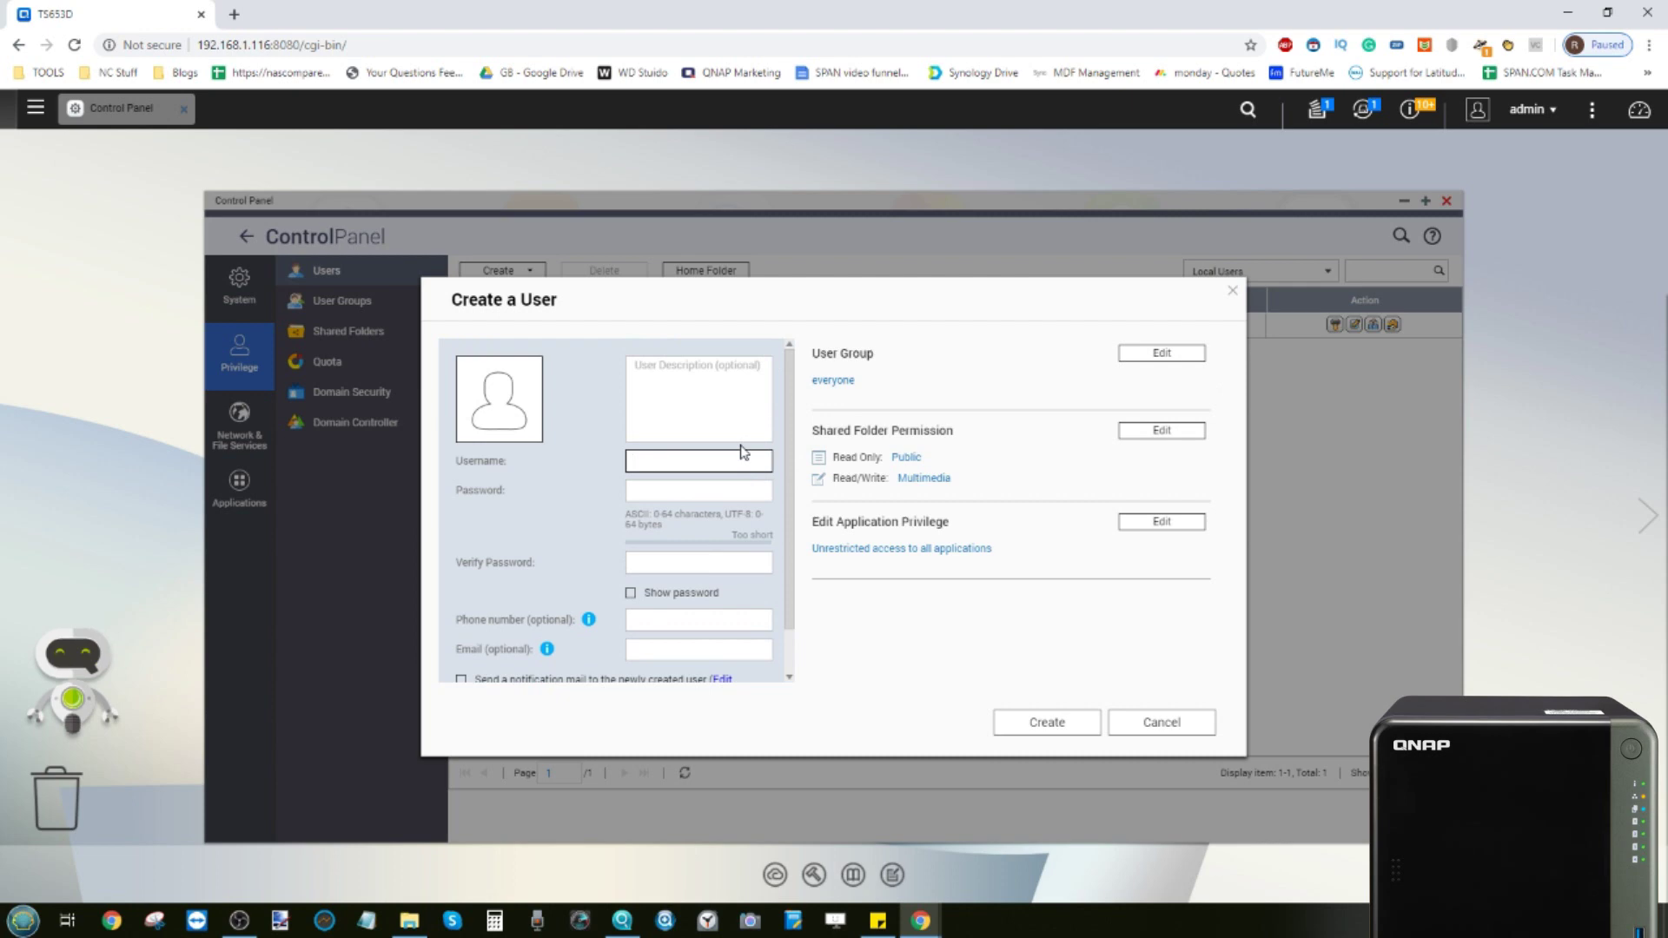
pyautogui.click(509, 407)
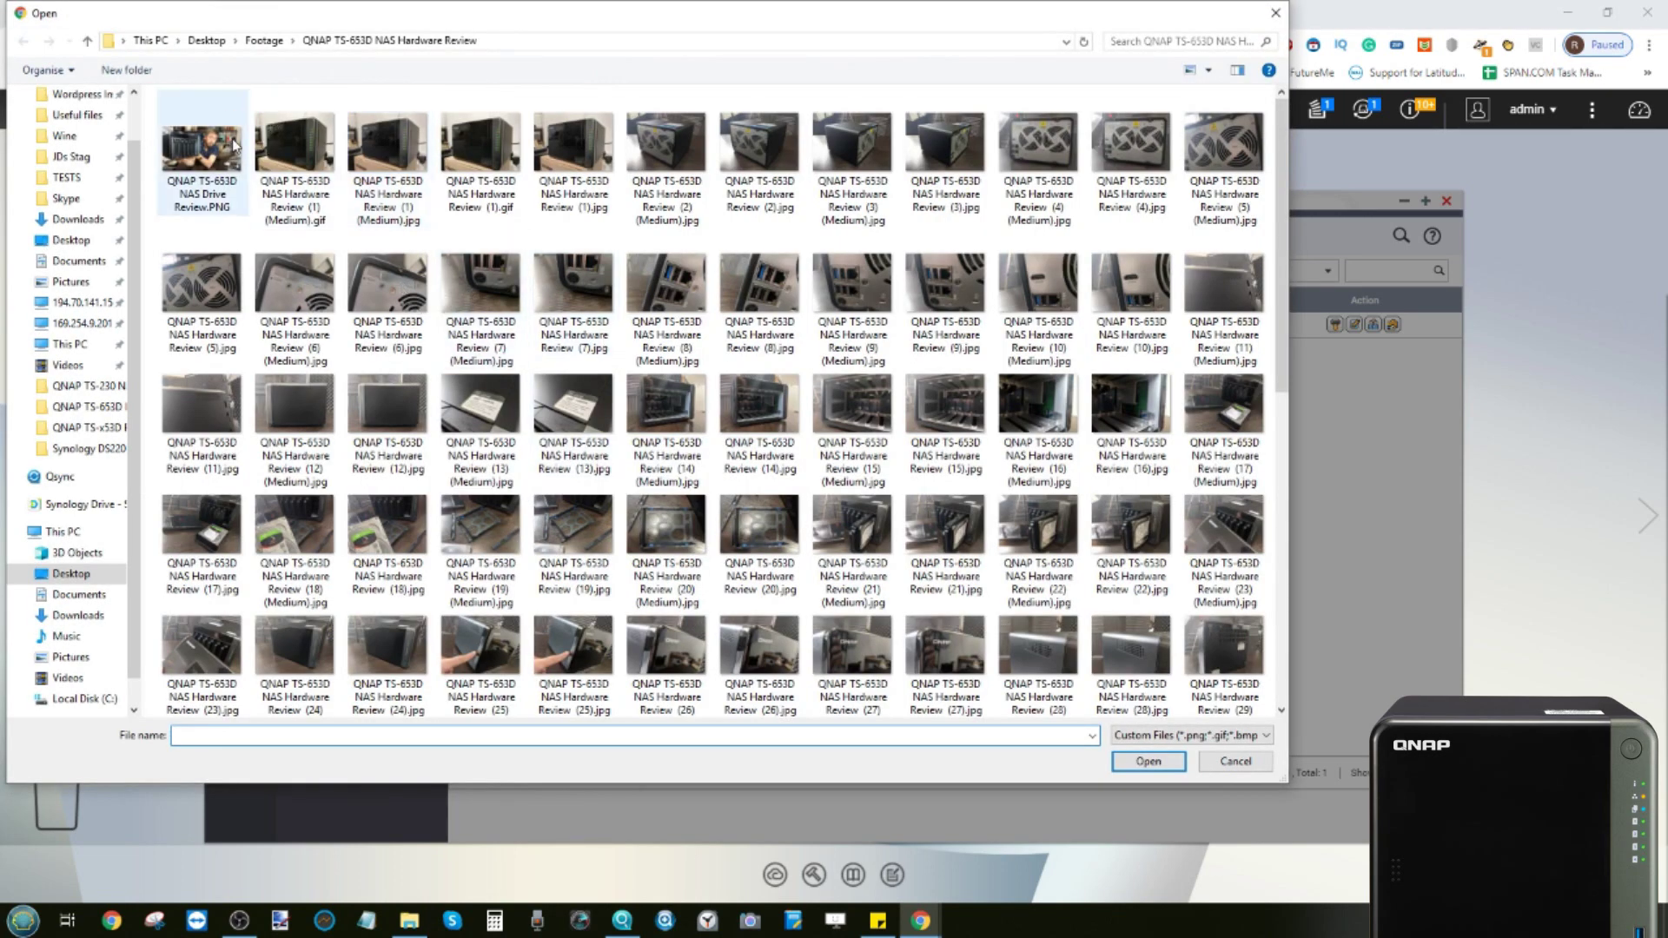
pyautogui.doubleClick(215, 130)
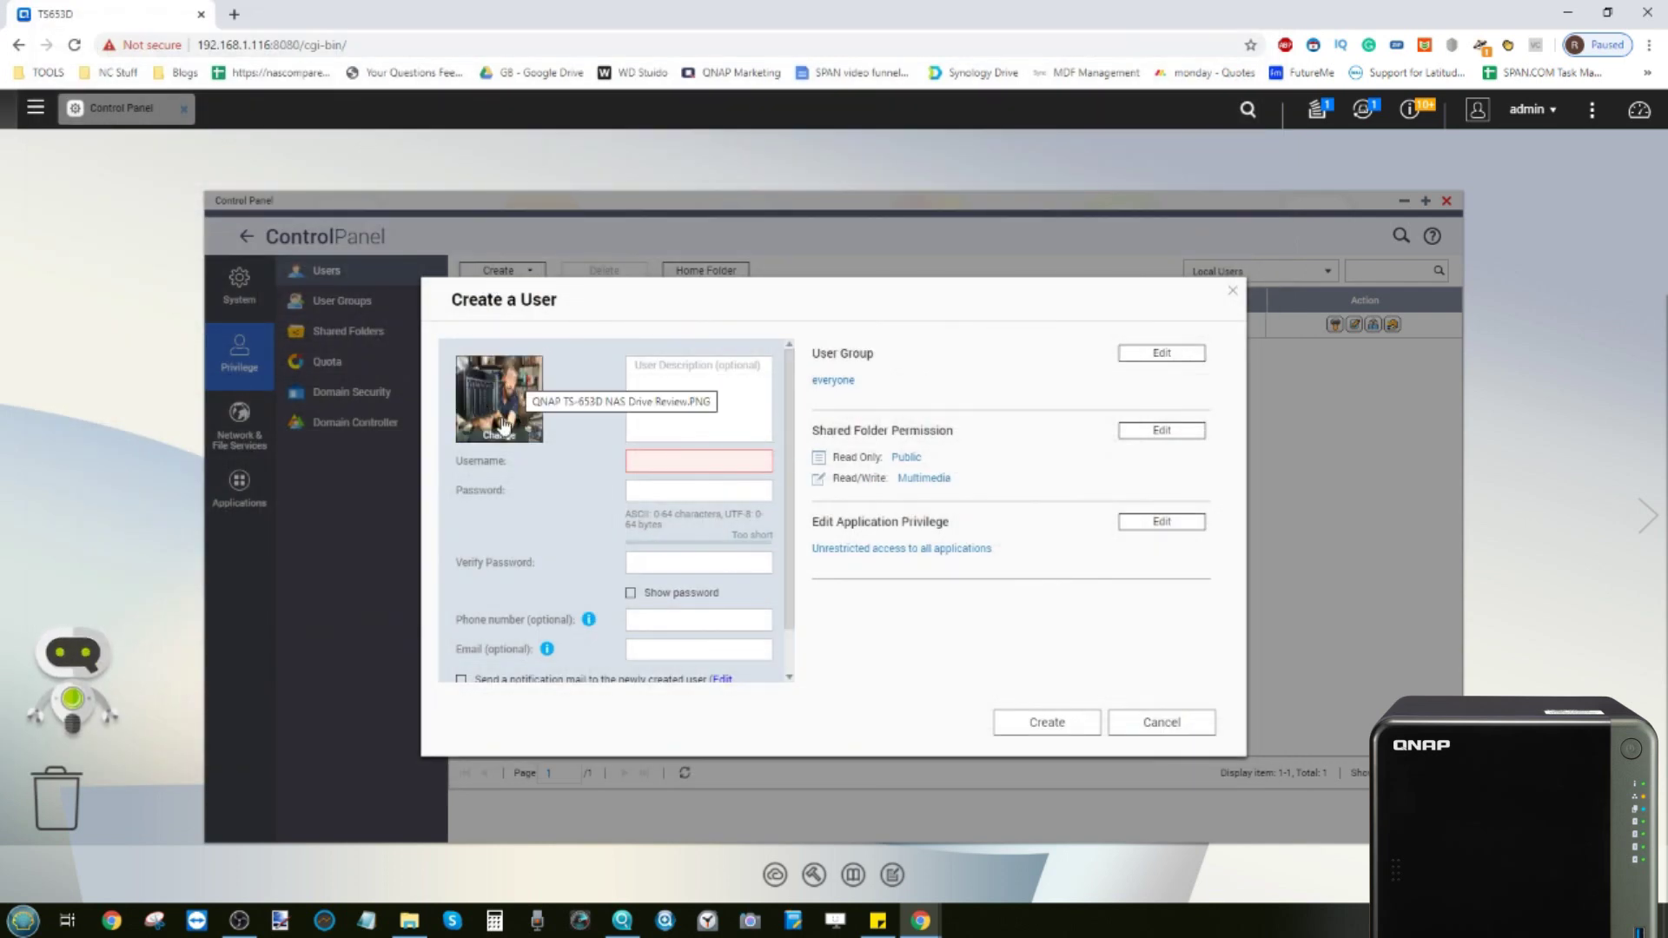
# Fill in the username and a matching password, briefly revealing it to check
pyautogui.click(684, 379)
pyautogui.click(693, 461)
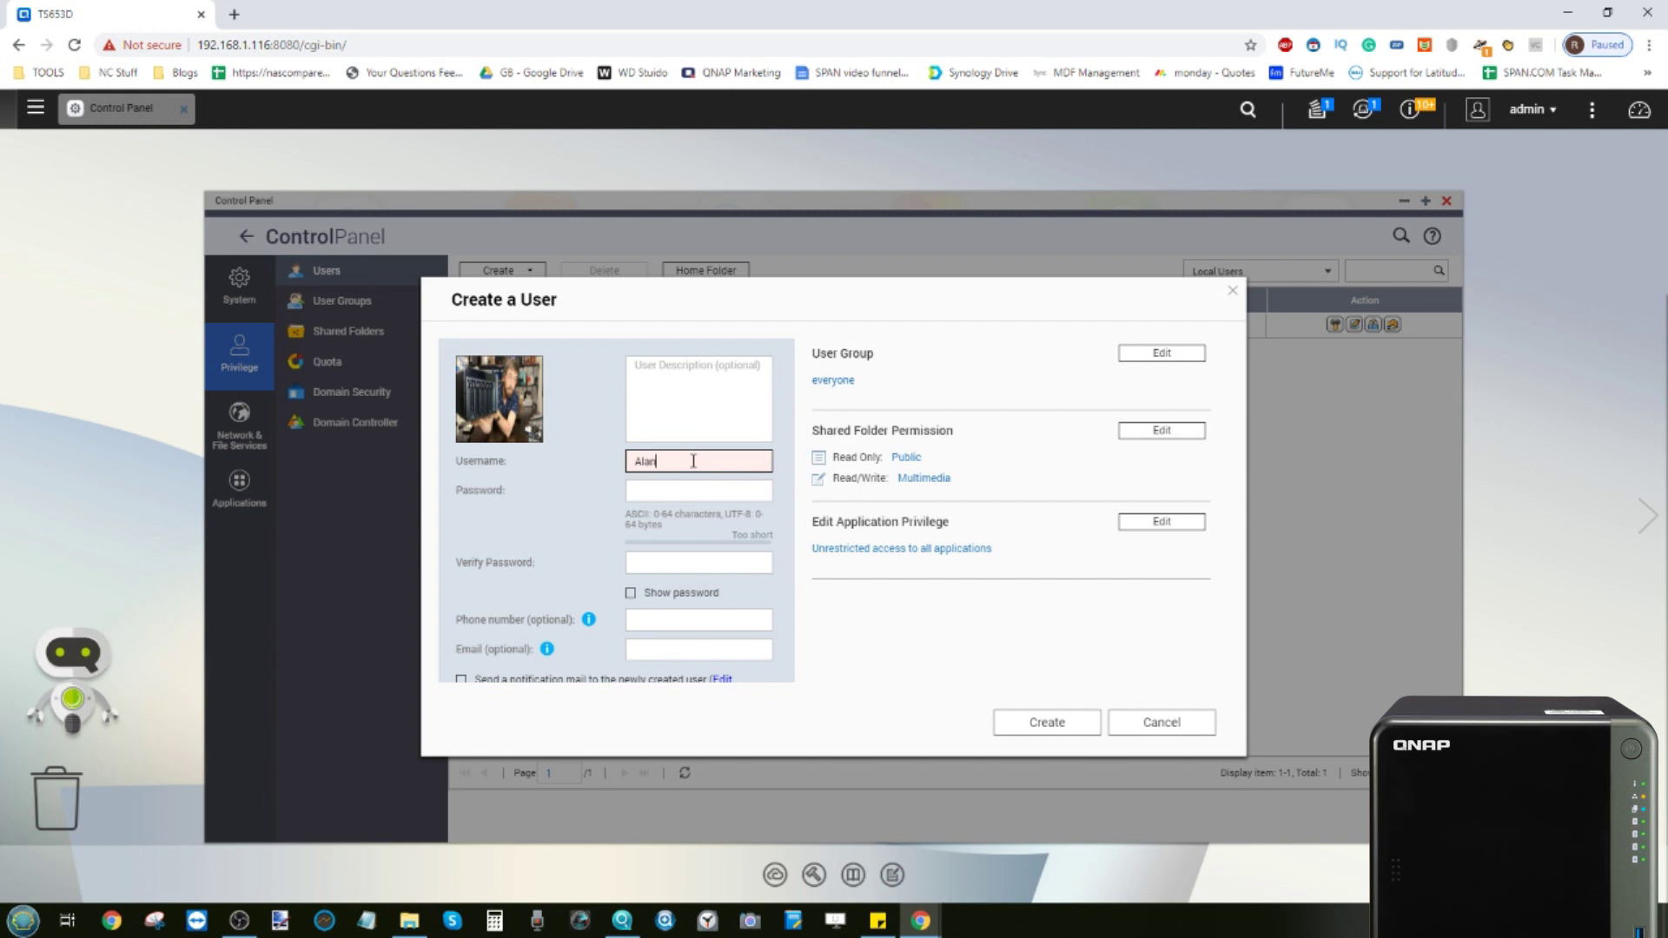
pyautogui.click(682, 493)
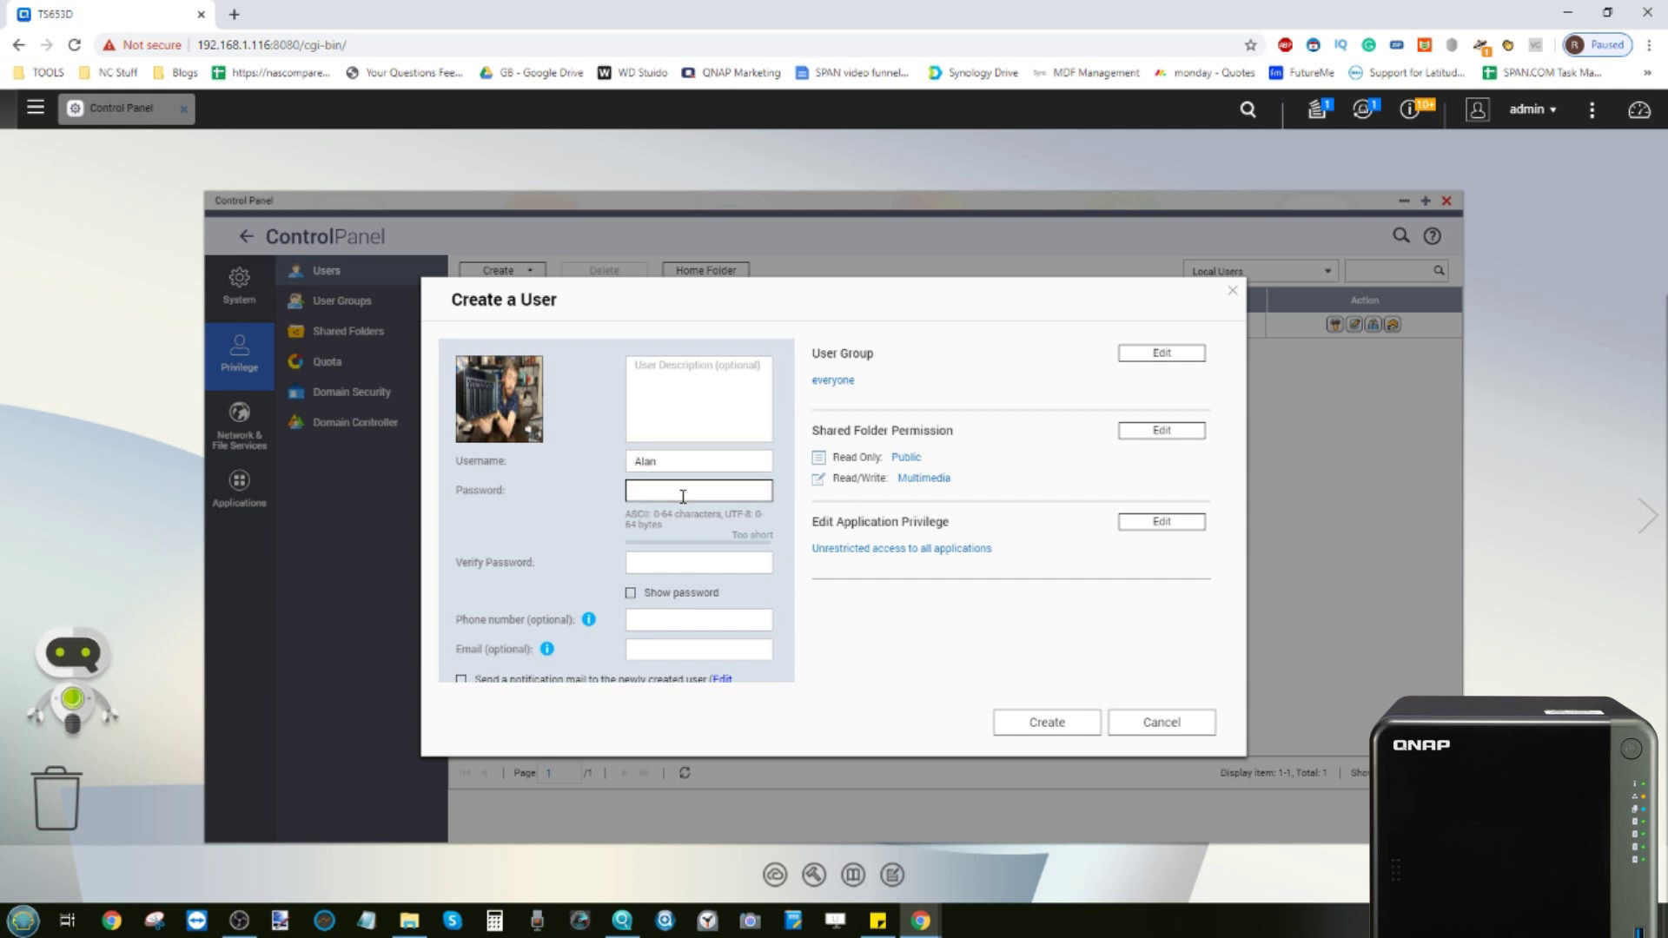
pyautogui.write('•••••')
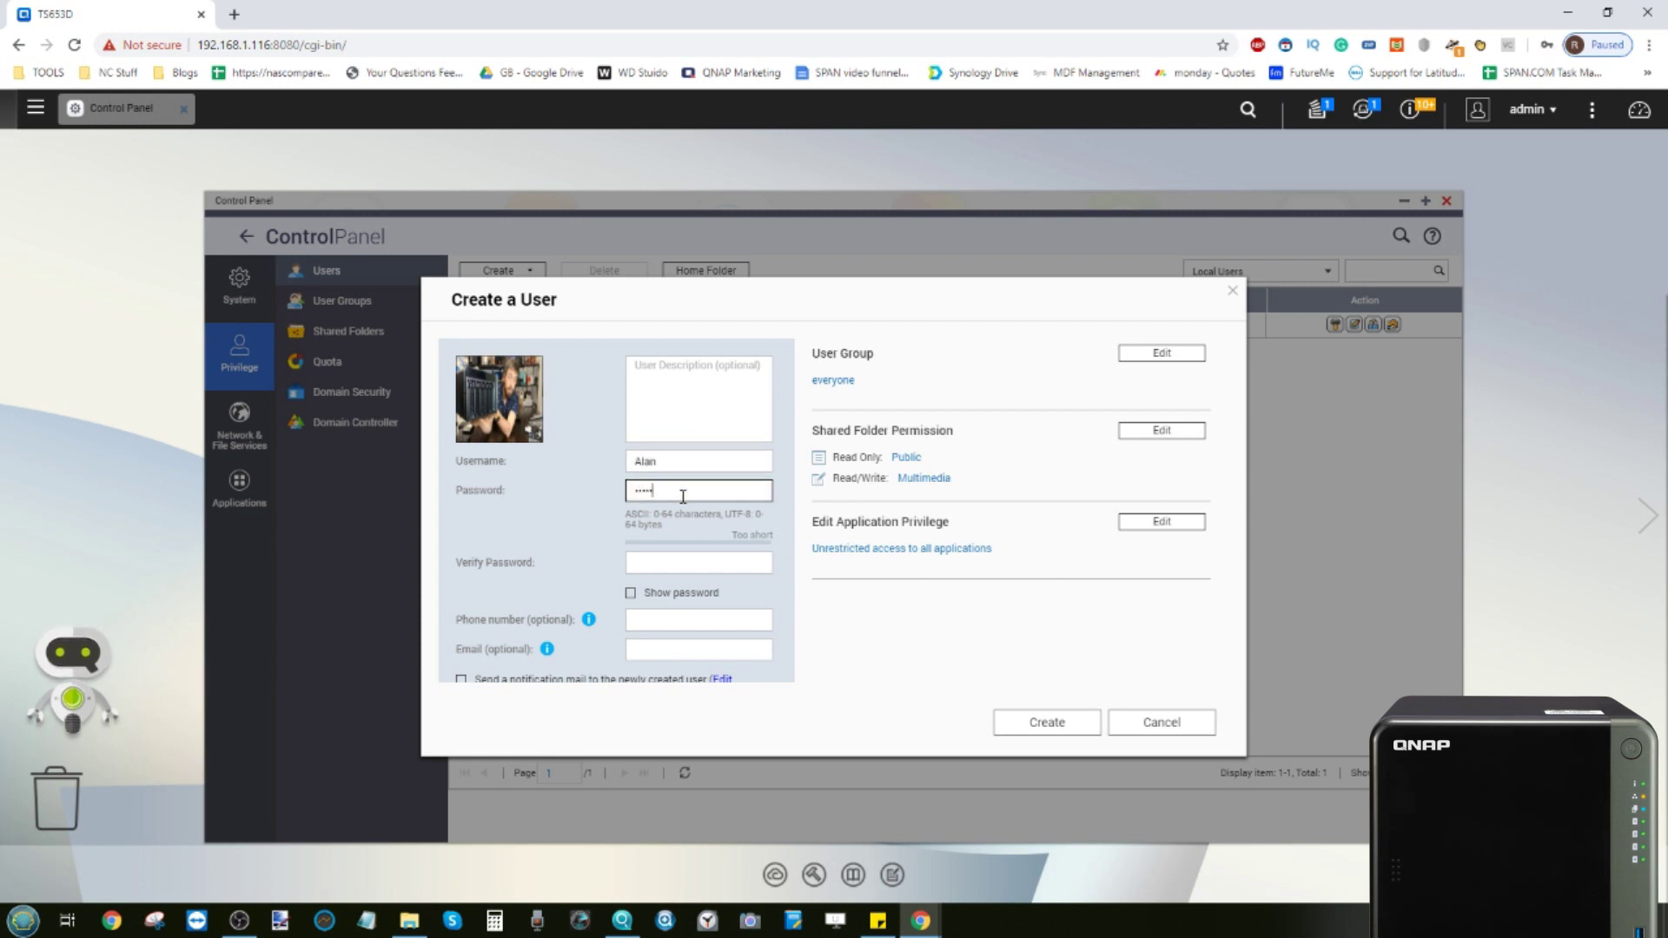
pyautogui.write('•')
pyautogui.click(677, 557)
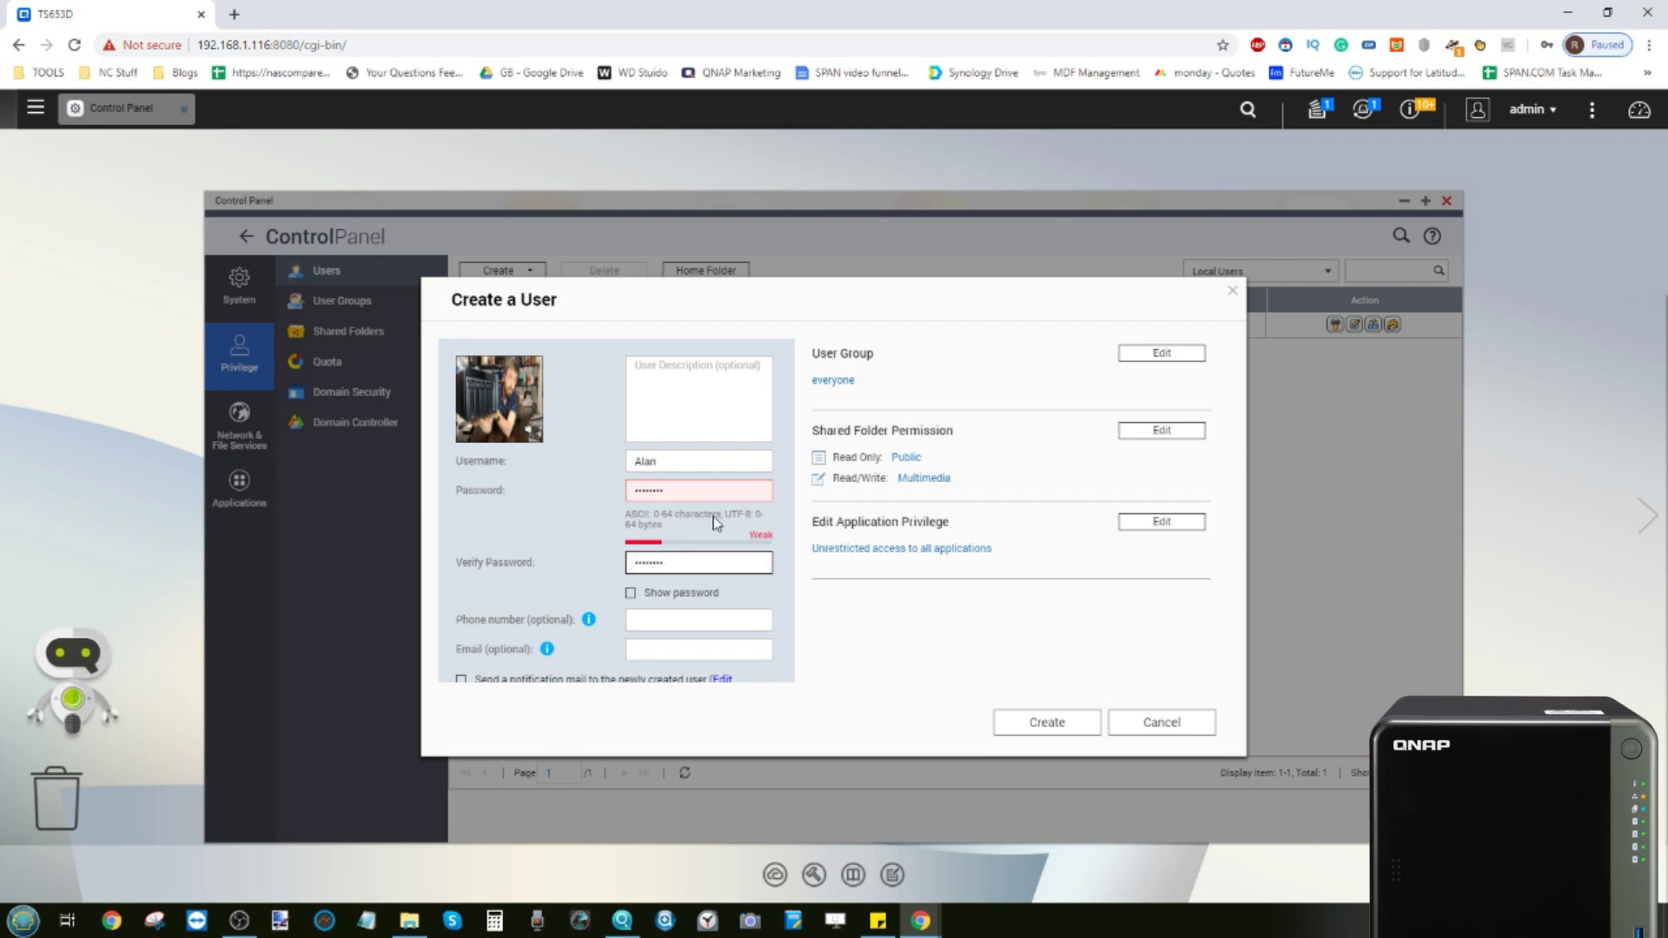
pyautogui.click(630, 593)
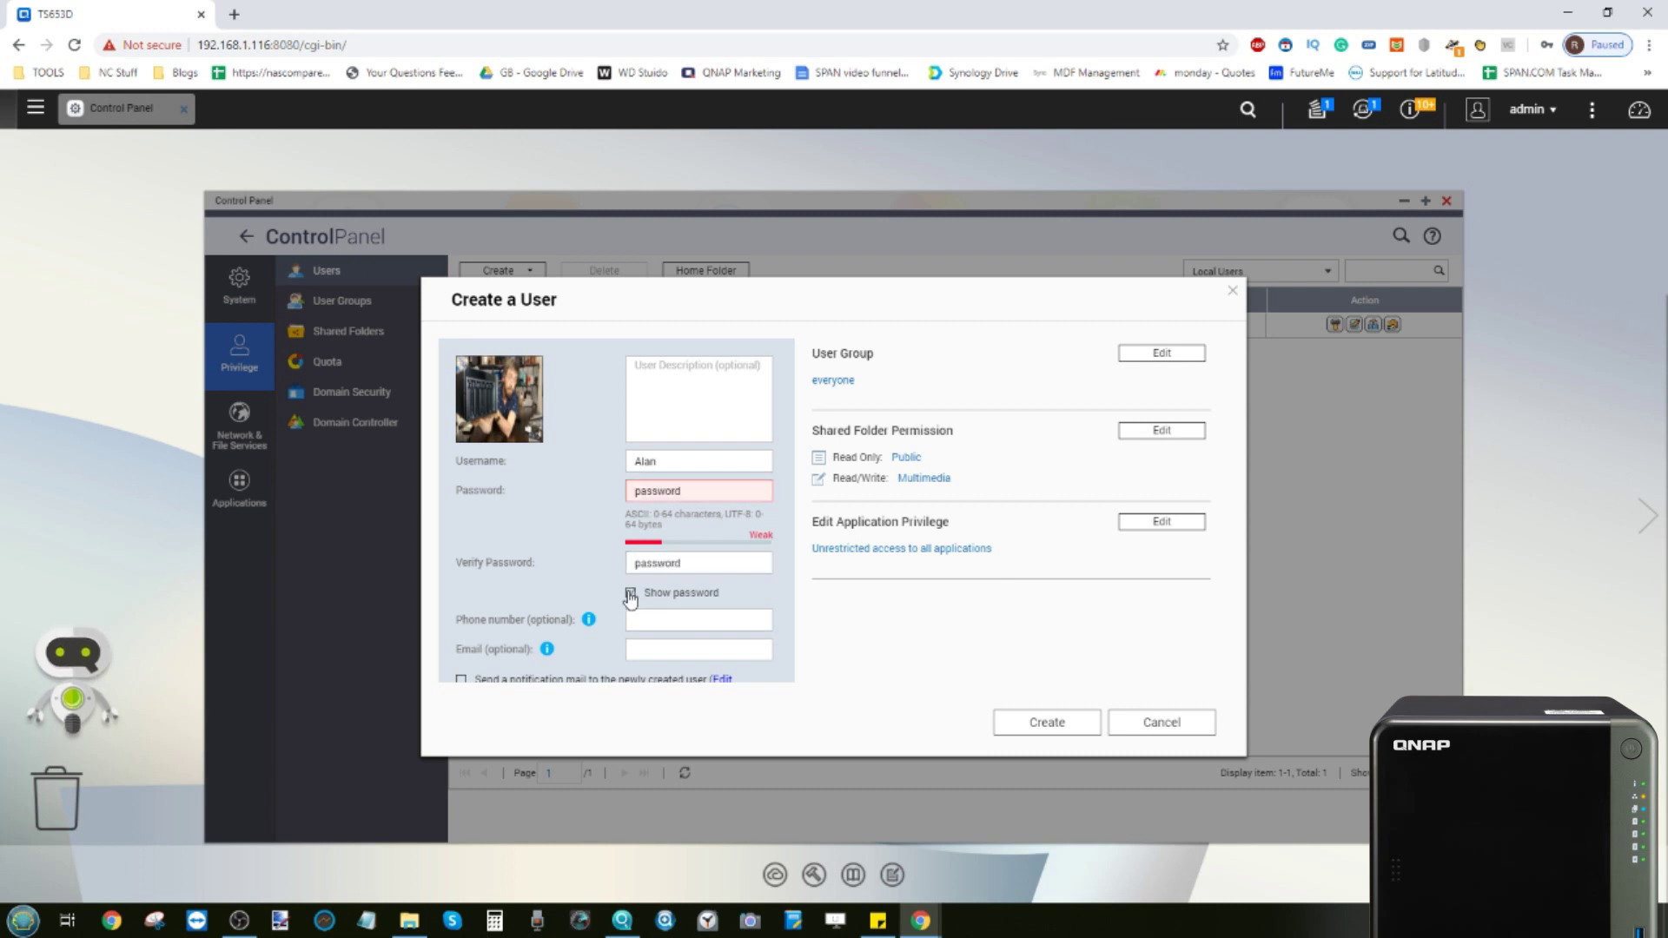
pyautogui.click(631, 594)
# Leave the e-mail field with the notification mail turned off
pyautogui.scroll(-1, 566, 525)
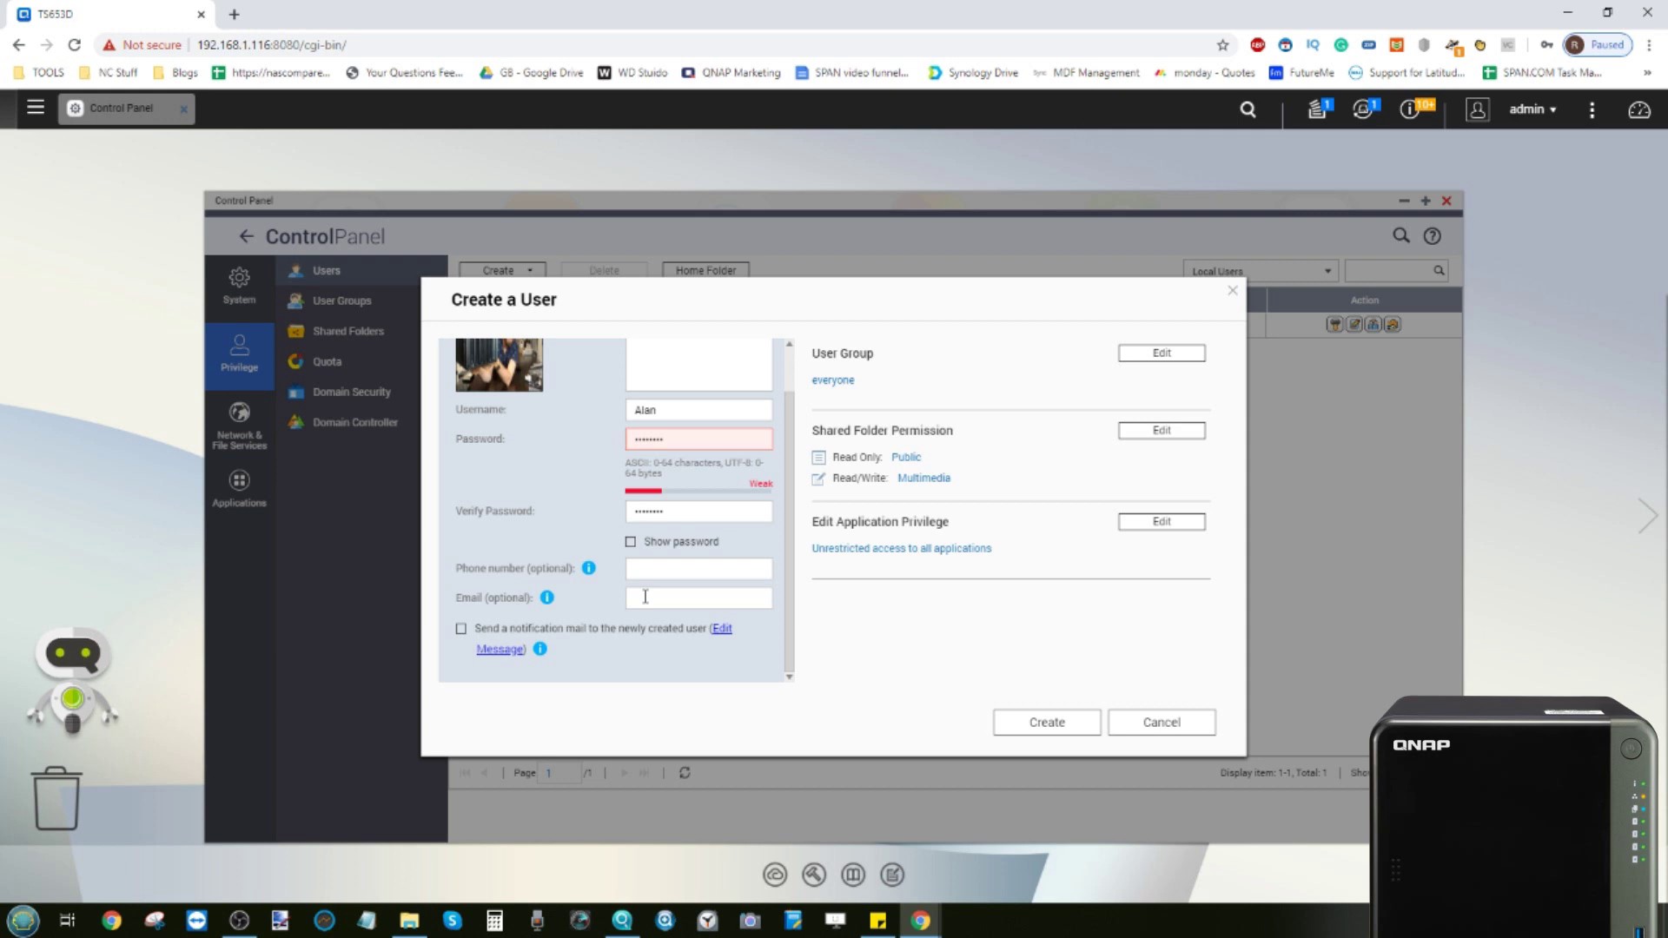
pyautogui.click(646, 597)
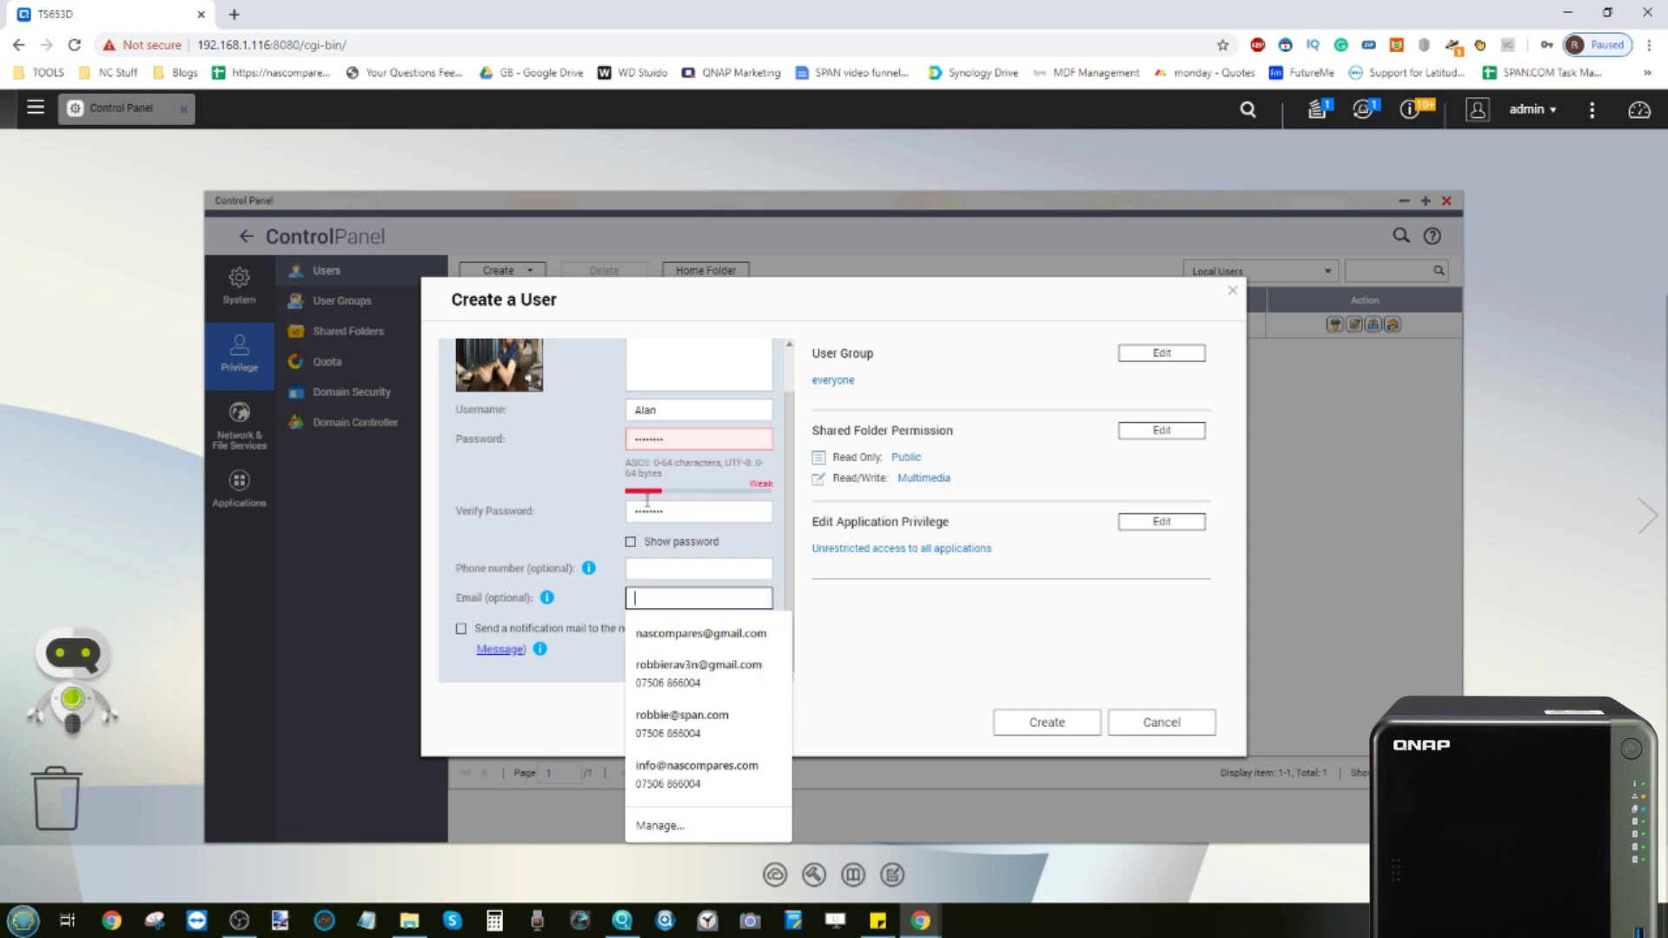
pyautogui.click(521, 629)
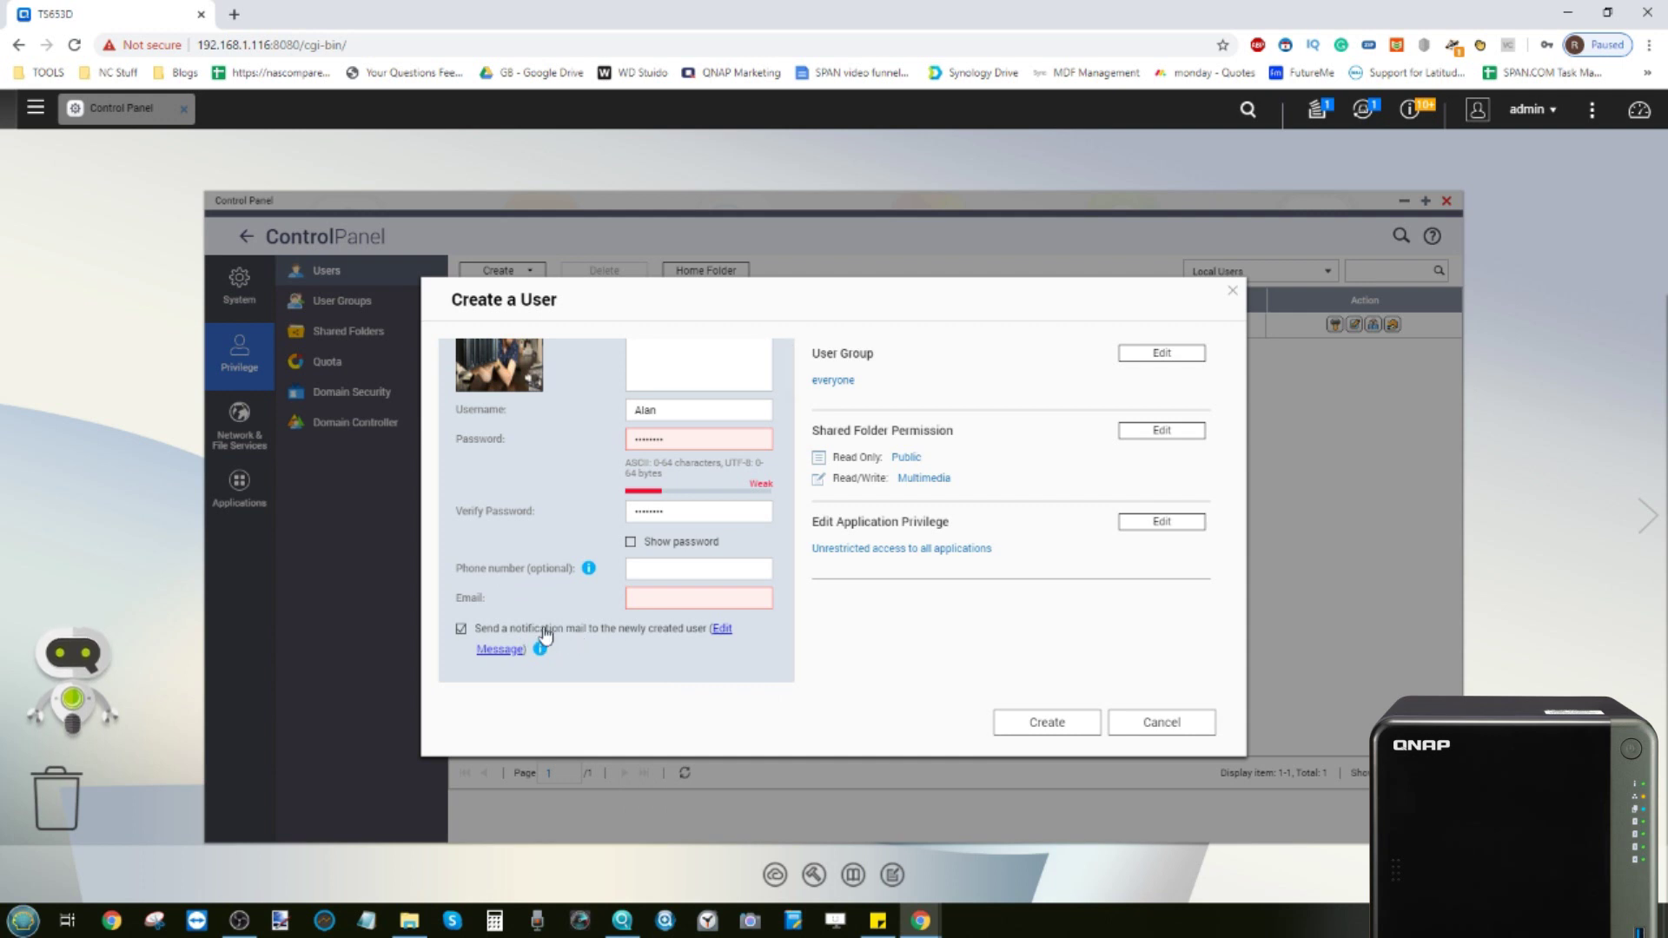
pyautogui.click(529, 631)
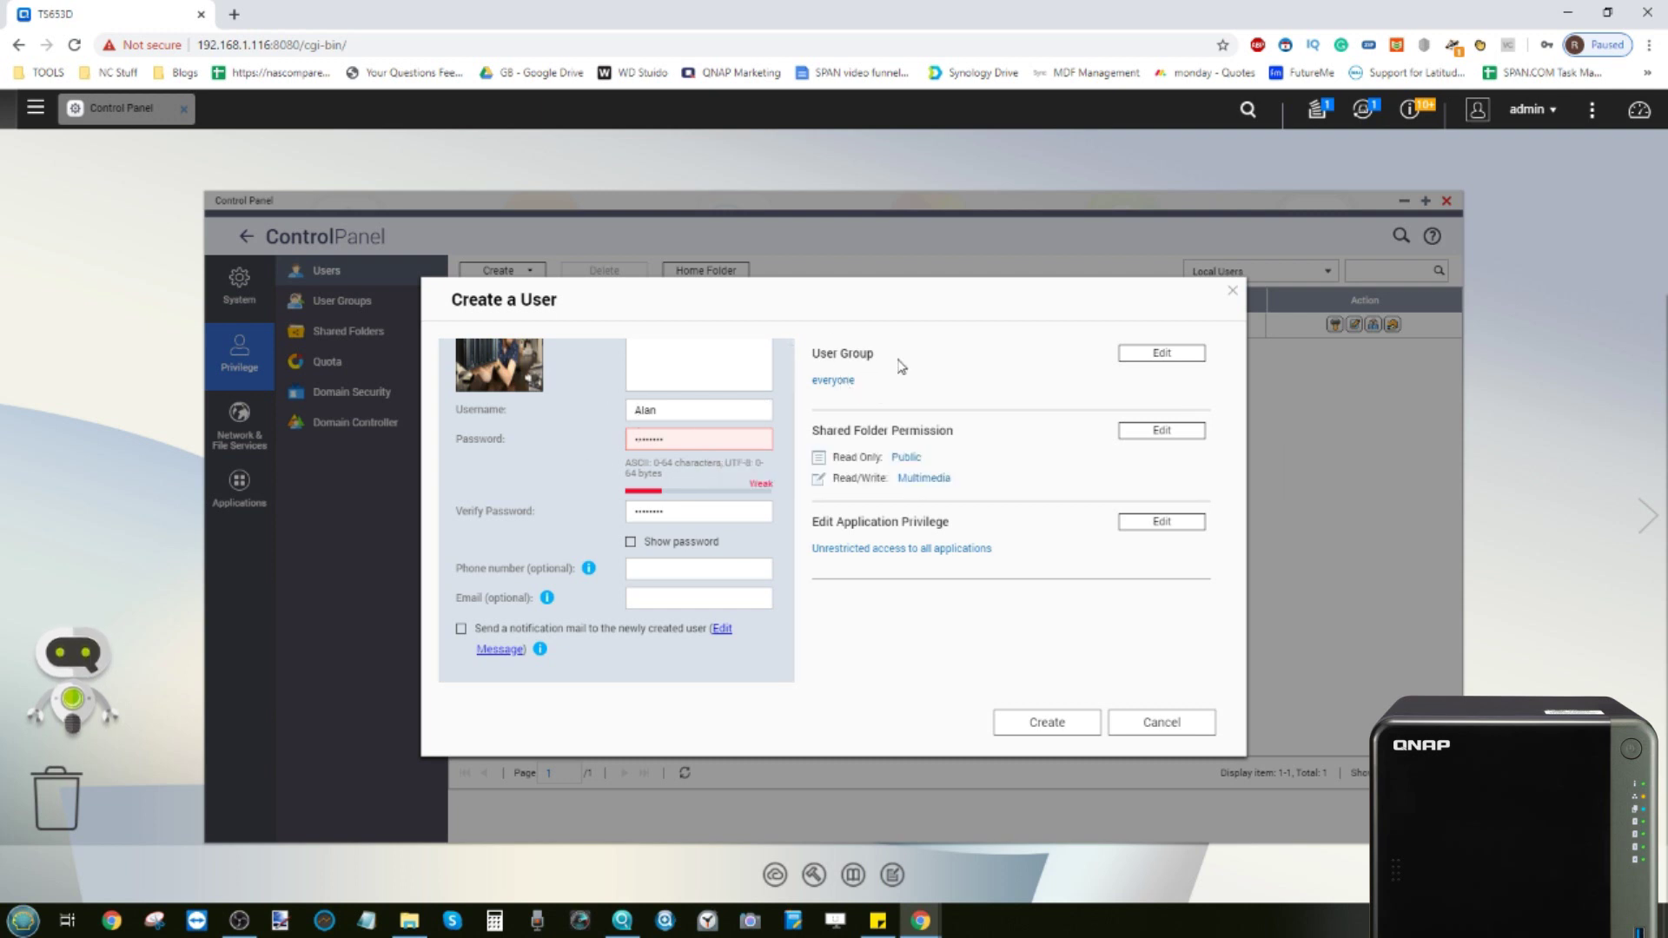
# Create a new user group named 'Family' for the user
pyautogui.click(1178, 357)
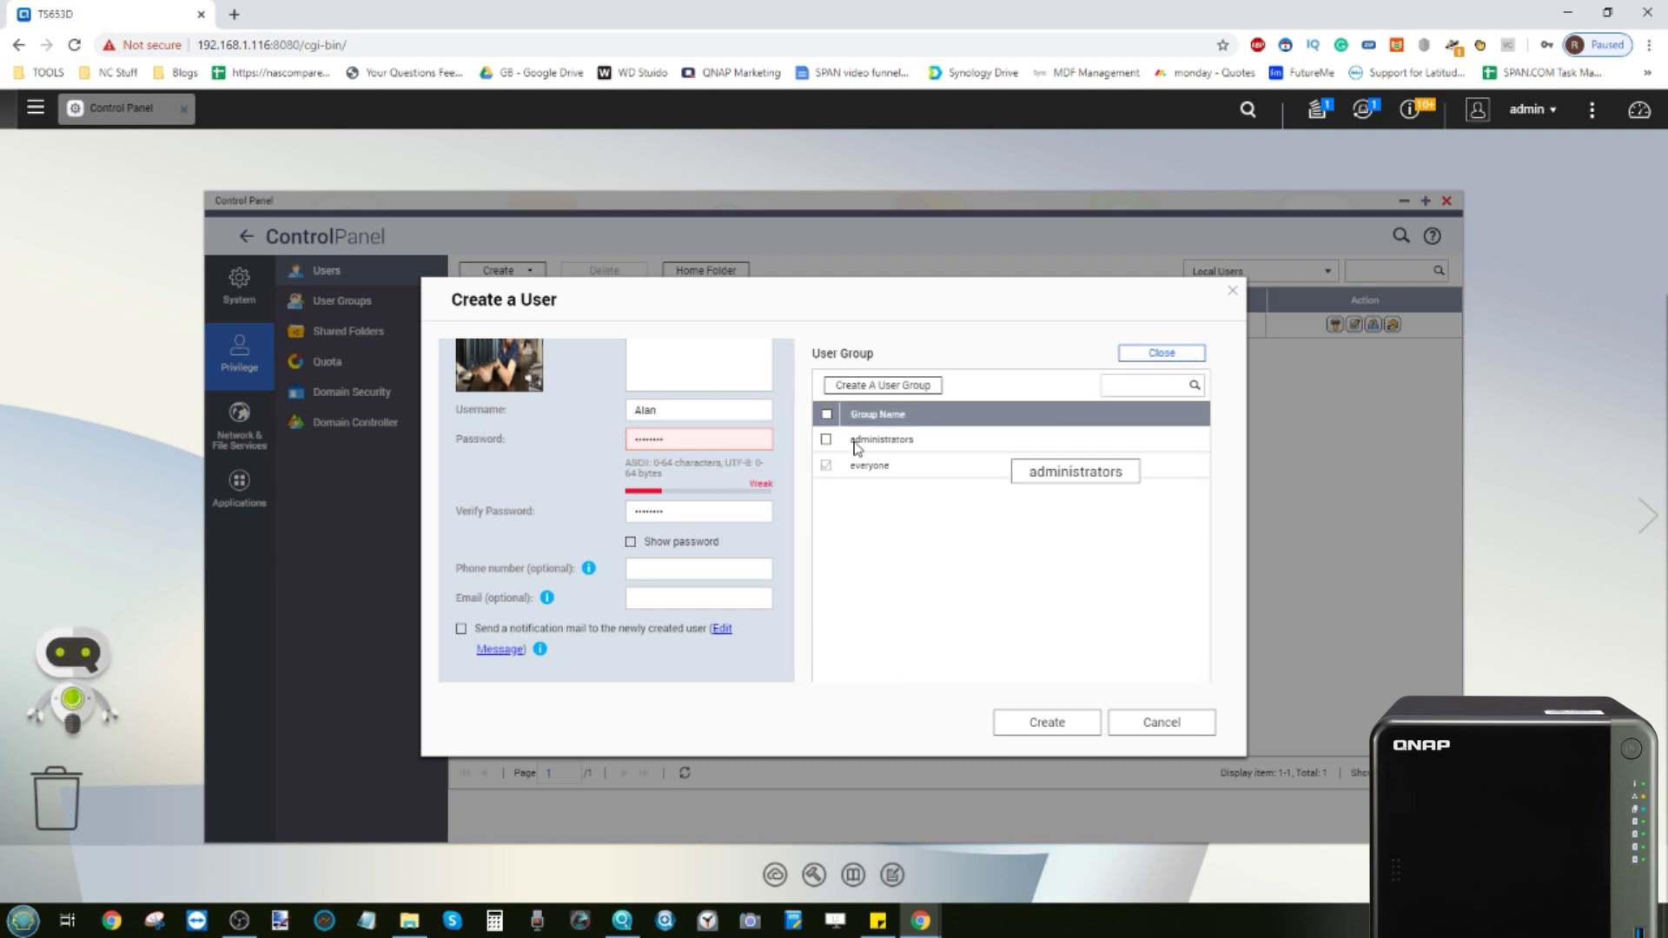
pyautogui.click(853, 386)
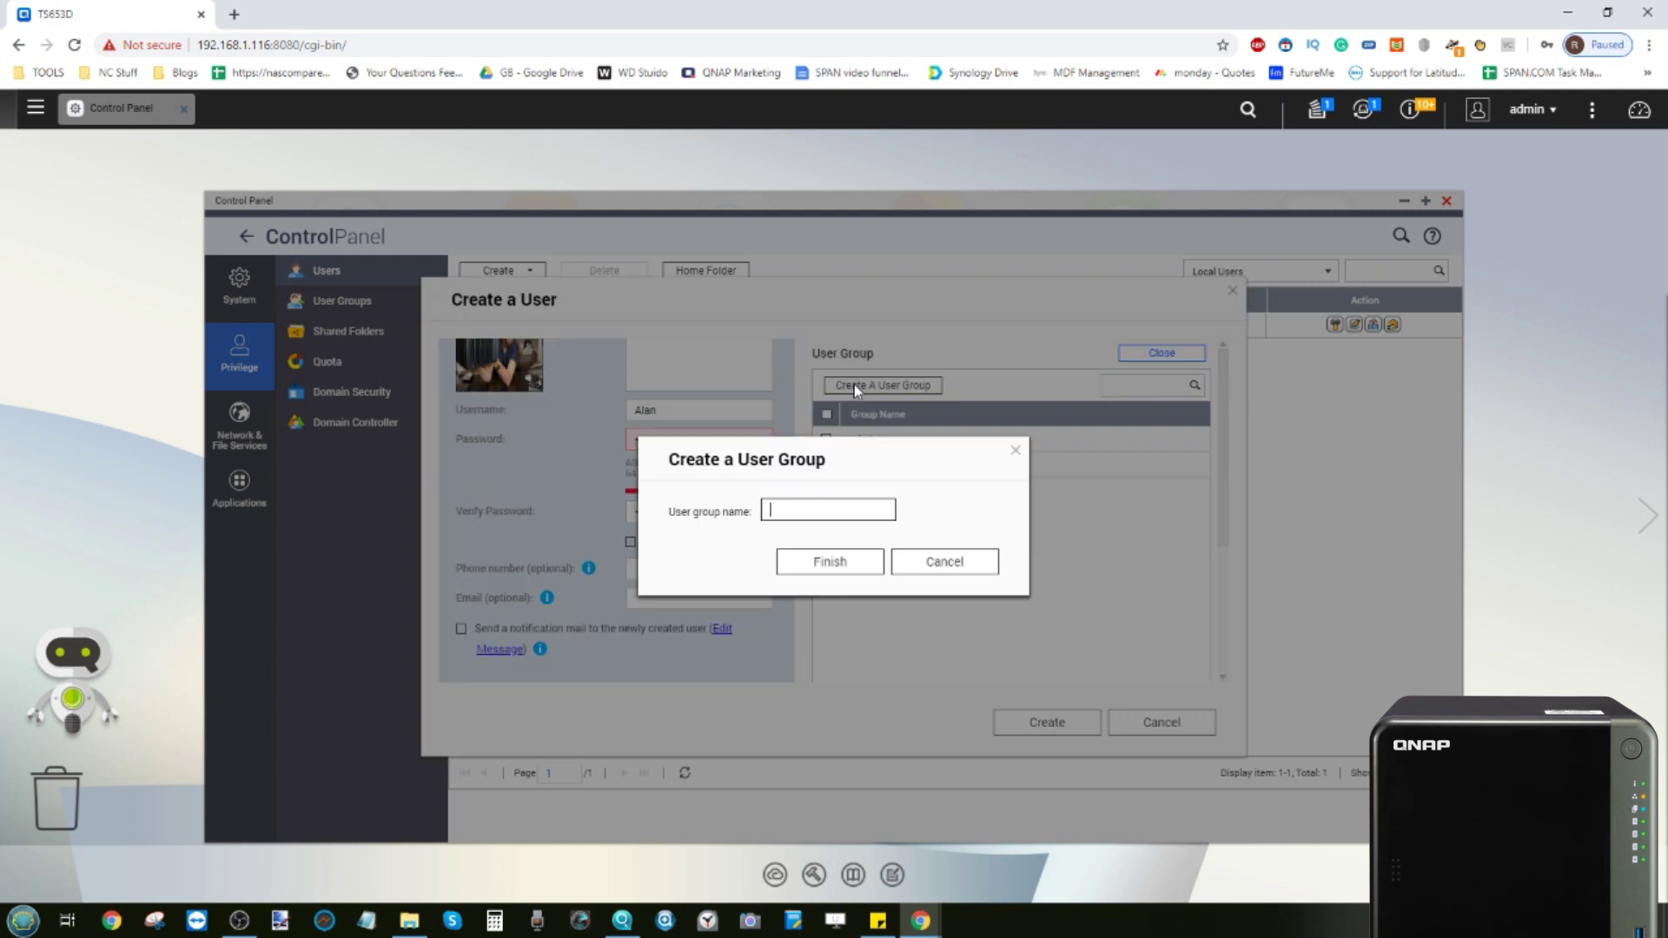
pyautogui.click(824, 516)
pyautogui.write('Family')
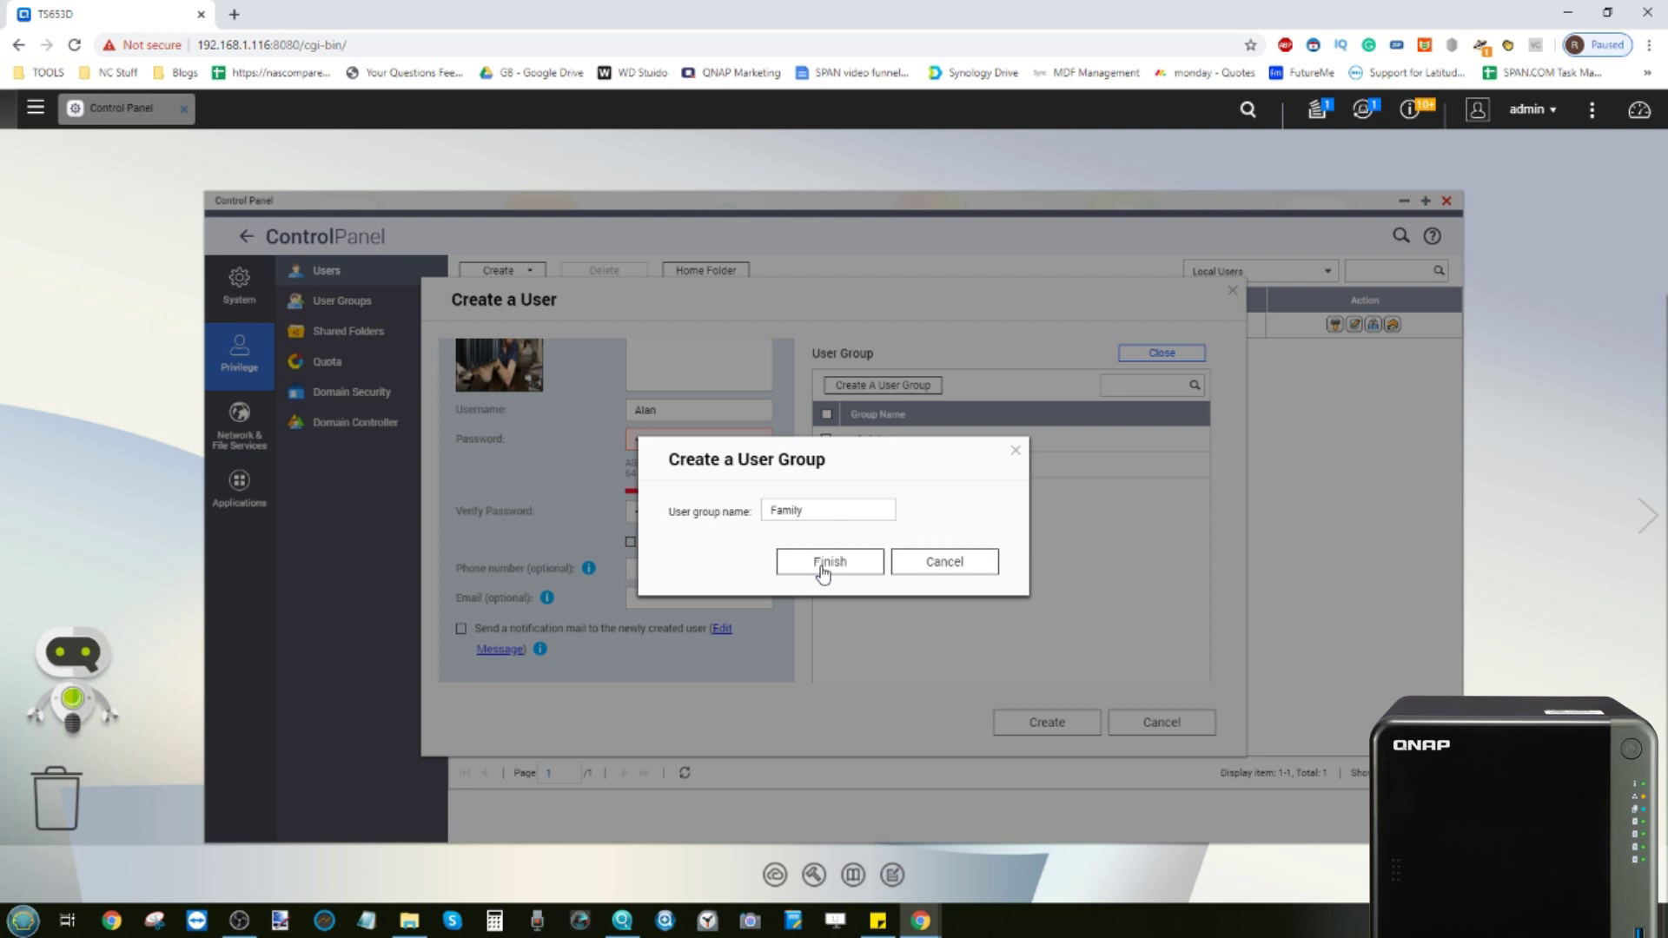
pyautogui.click(867, 565)
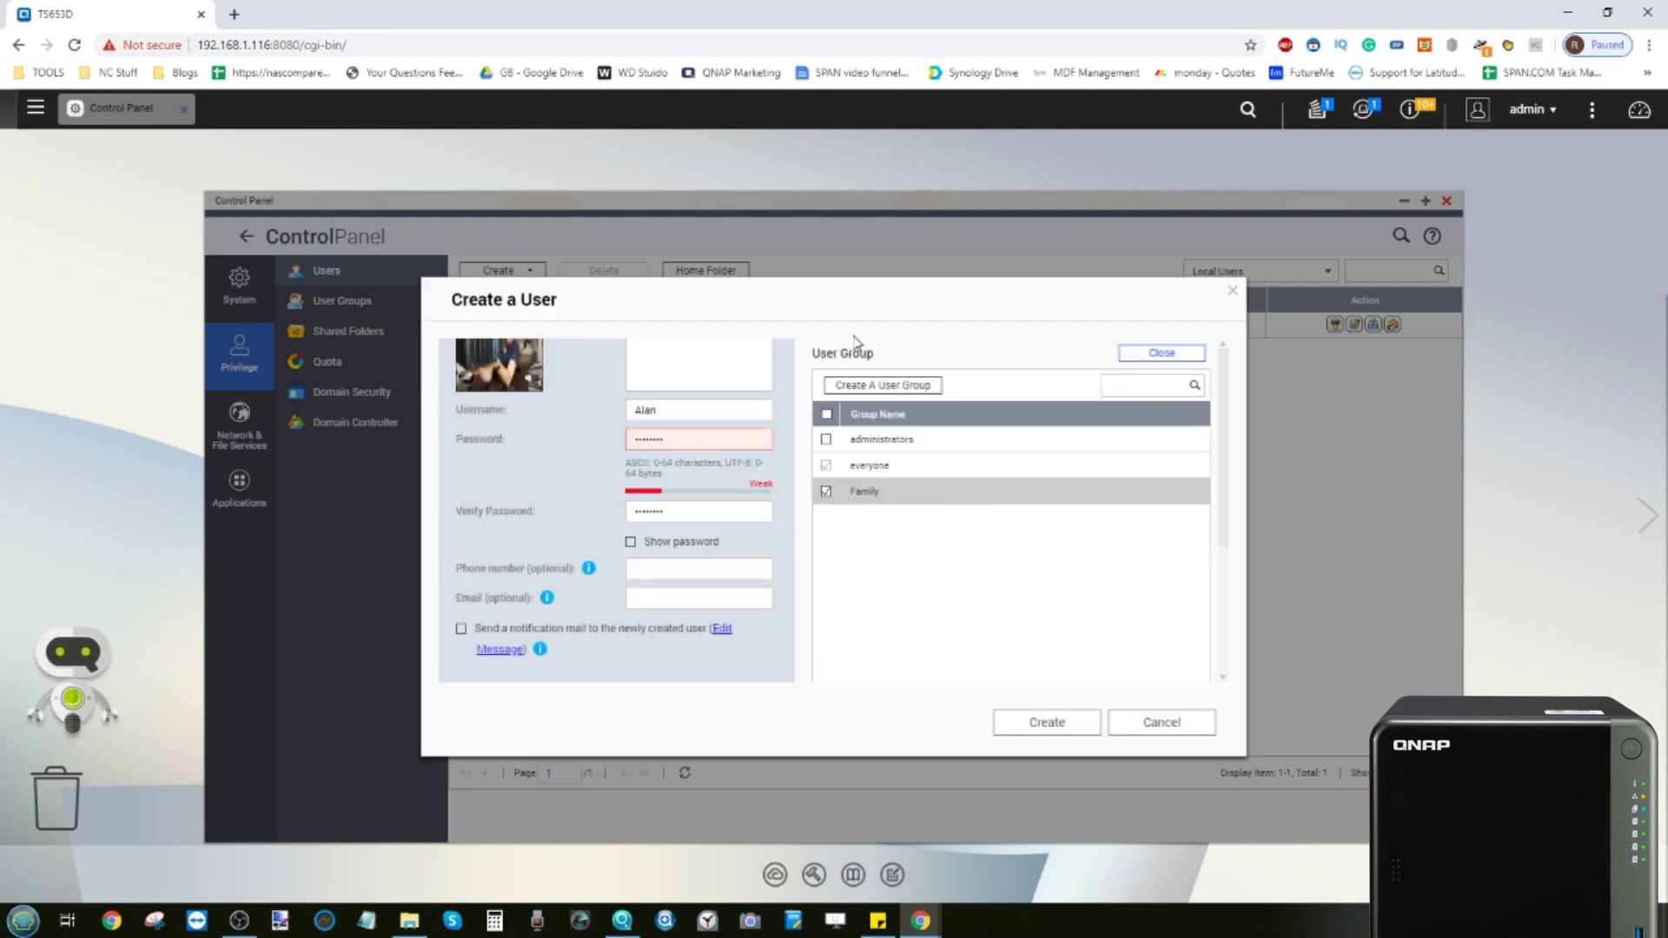
# Keep the user out of the administrators group
pyautogui.click(826, 439)
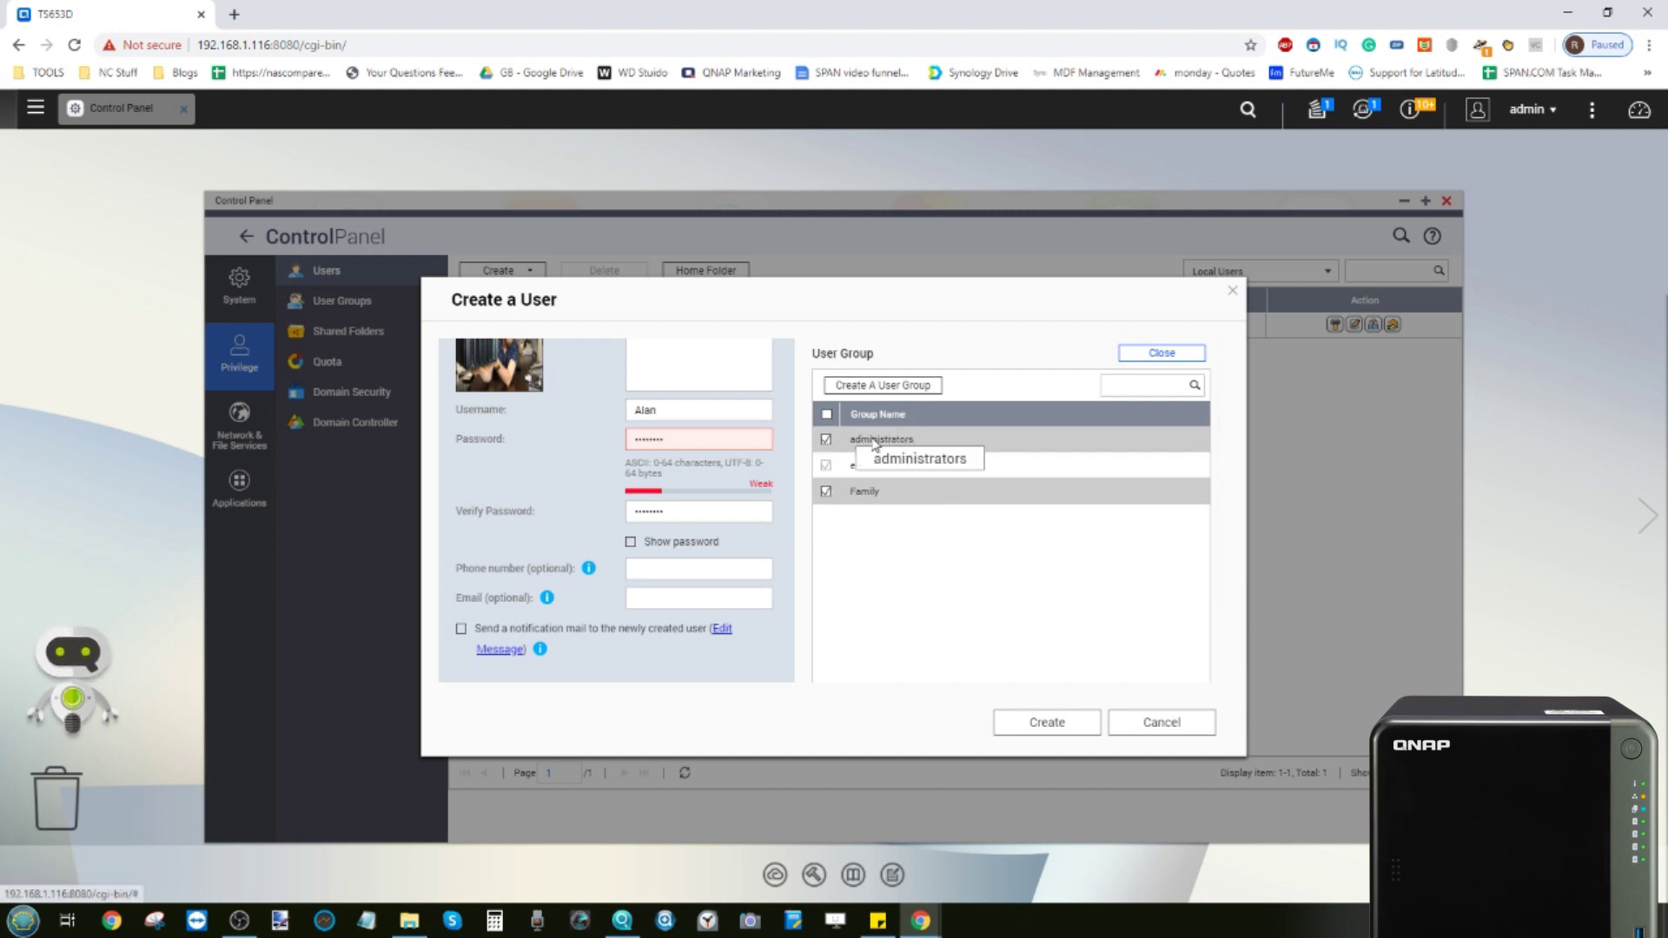
pyautogui.click(826, 443)
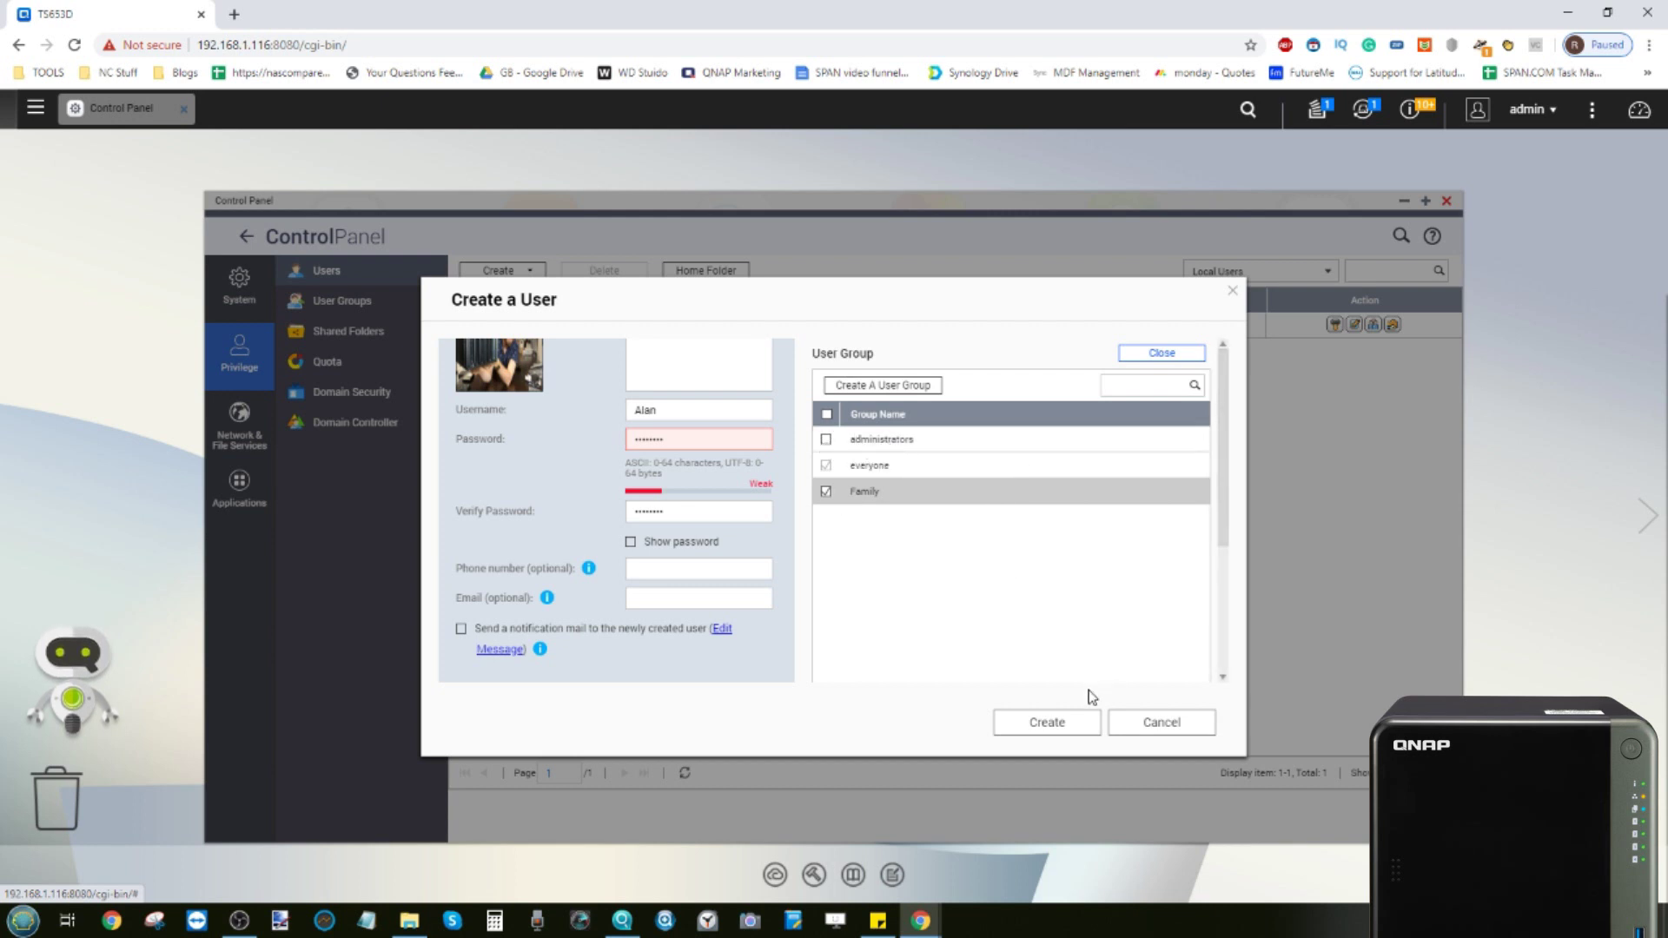
pyautogui.scroll(-3, 1099, 560)
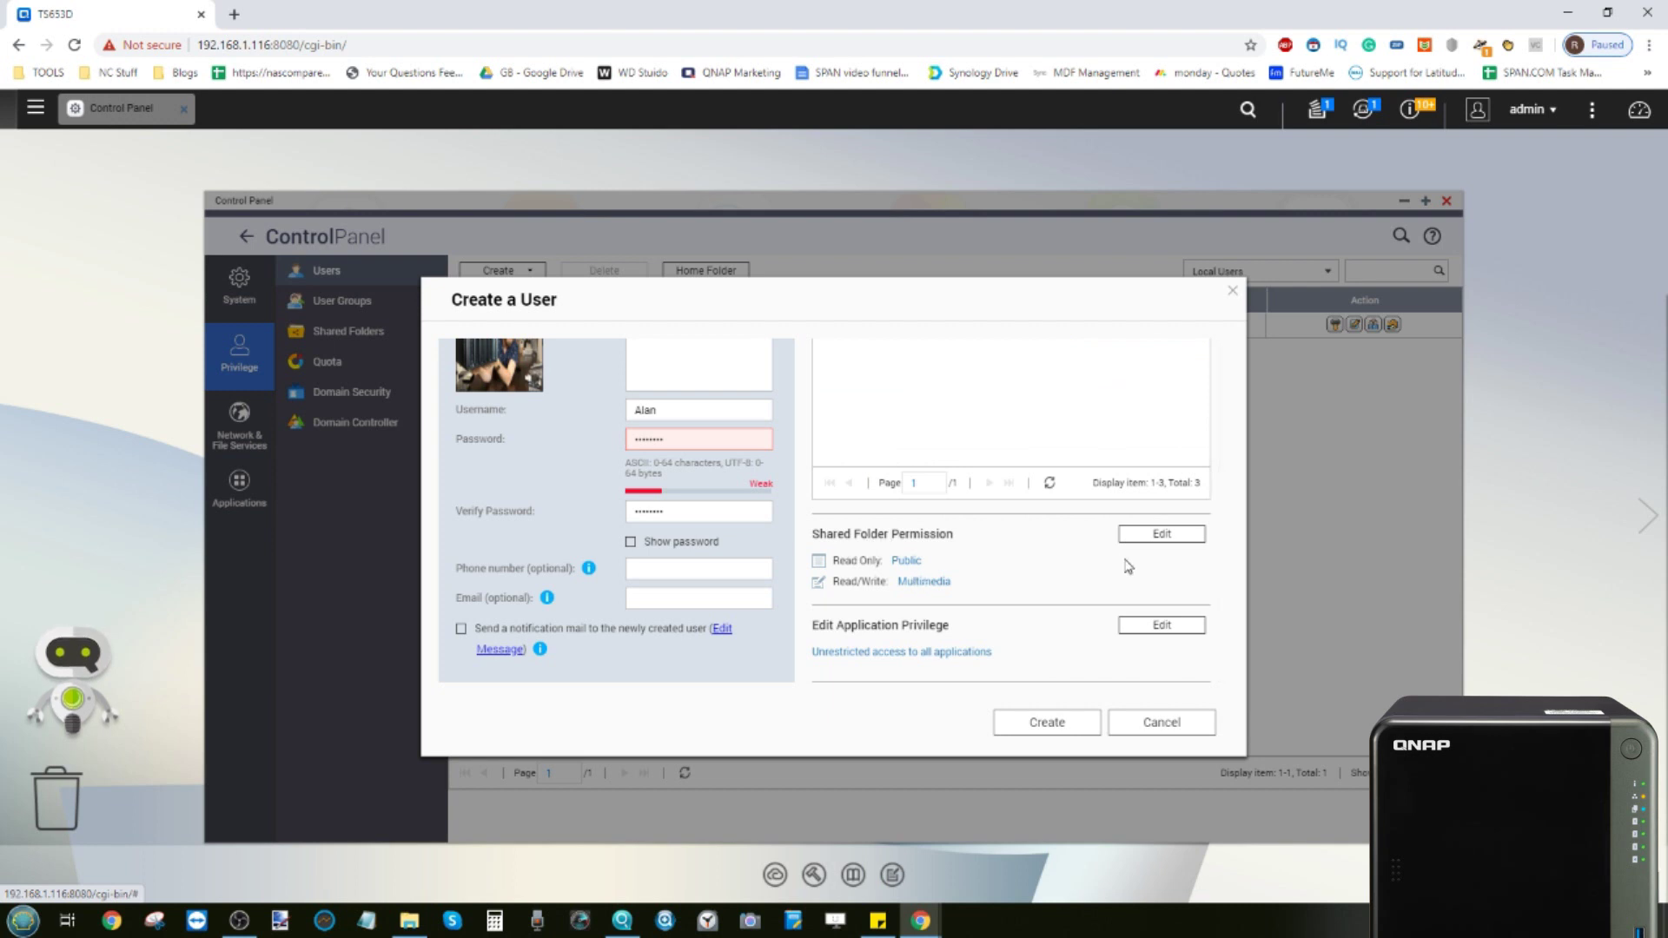
# Give read-only Download access and deny Public, the four QVRPro folders, TEST SHARE and Web
pyautogui.click(1161, 535)
pyautogui.scroll(-2, 1057, 545)
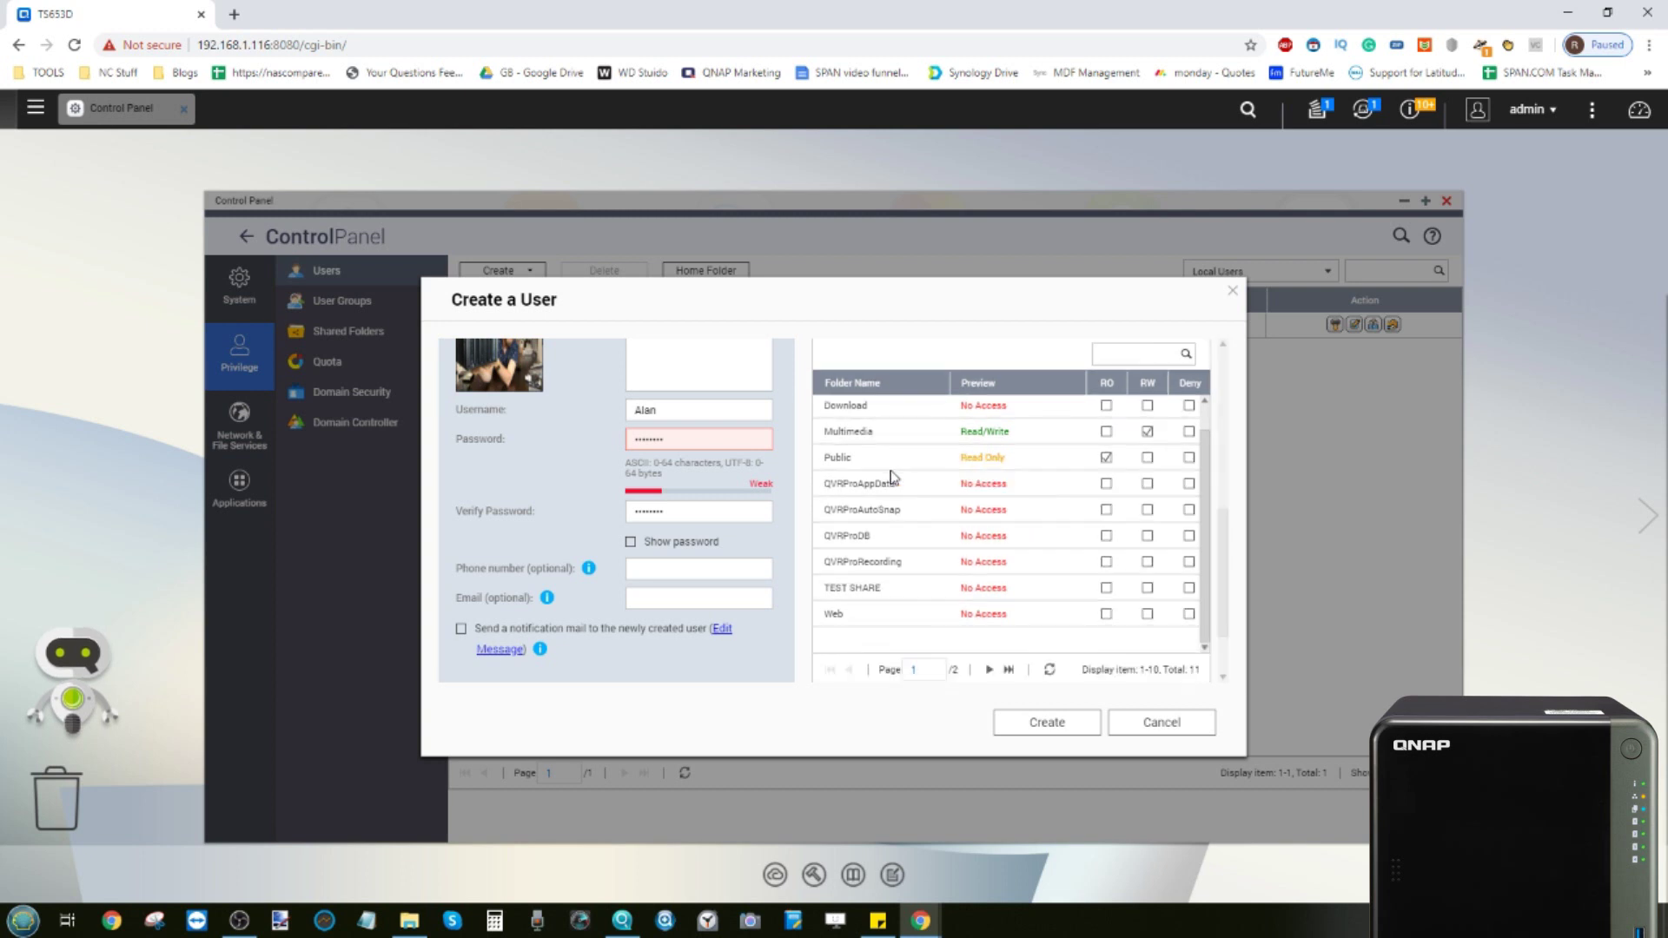
pyautogui.scroll(-2, 893, 475)
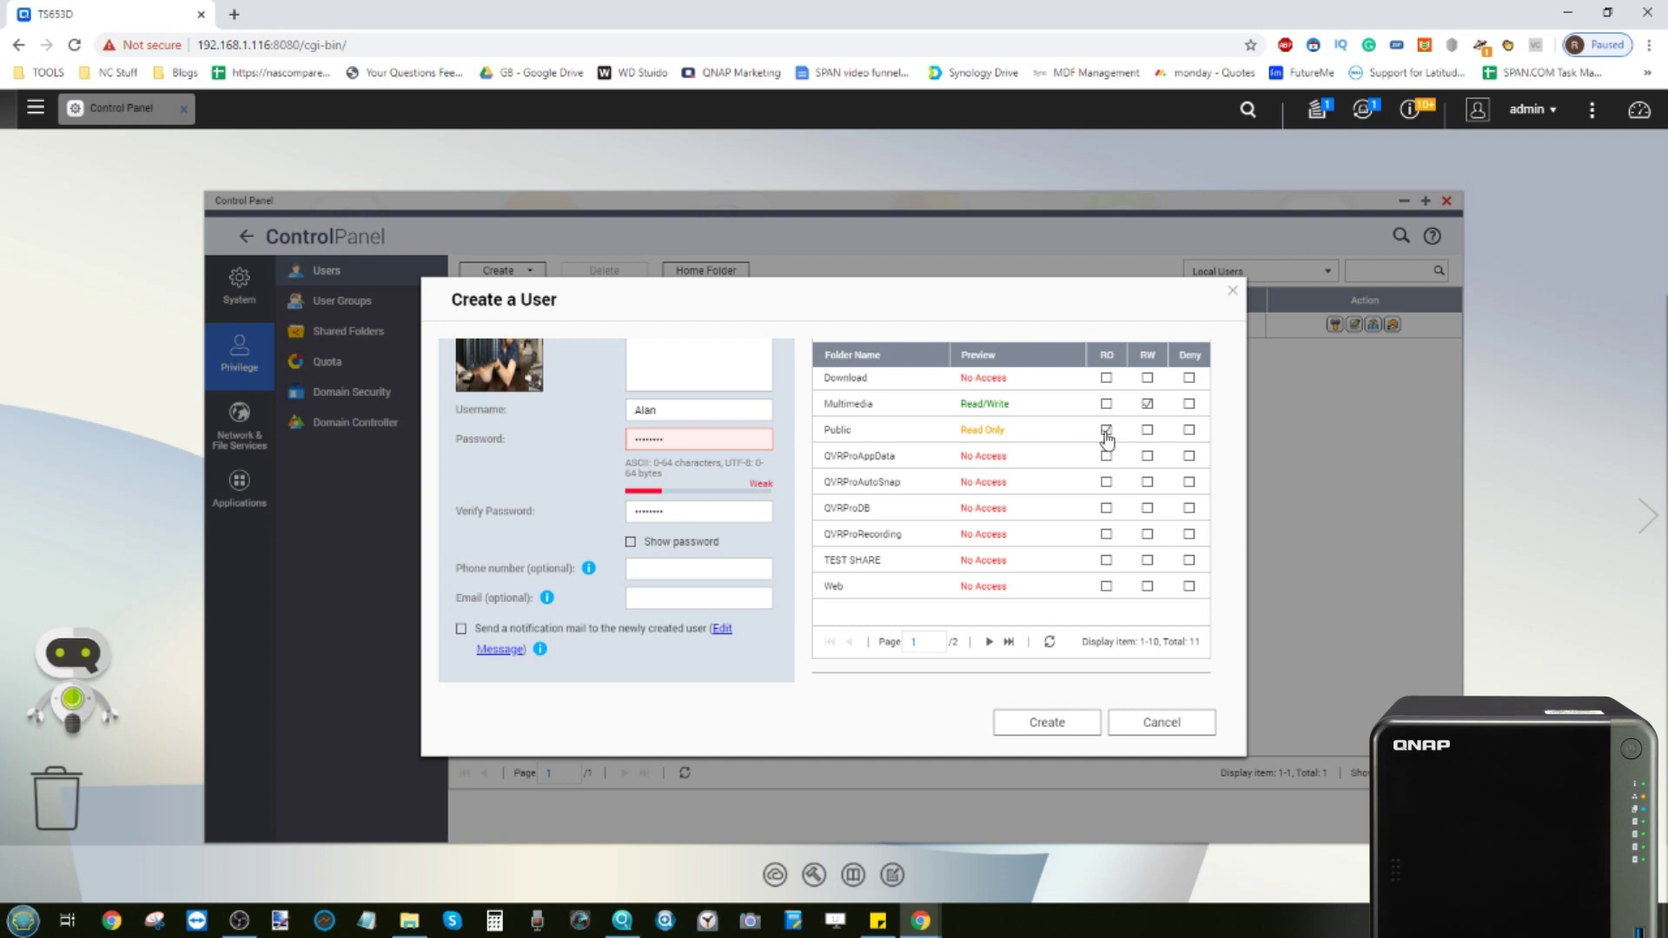
pyautogui.click(1106, 380)
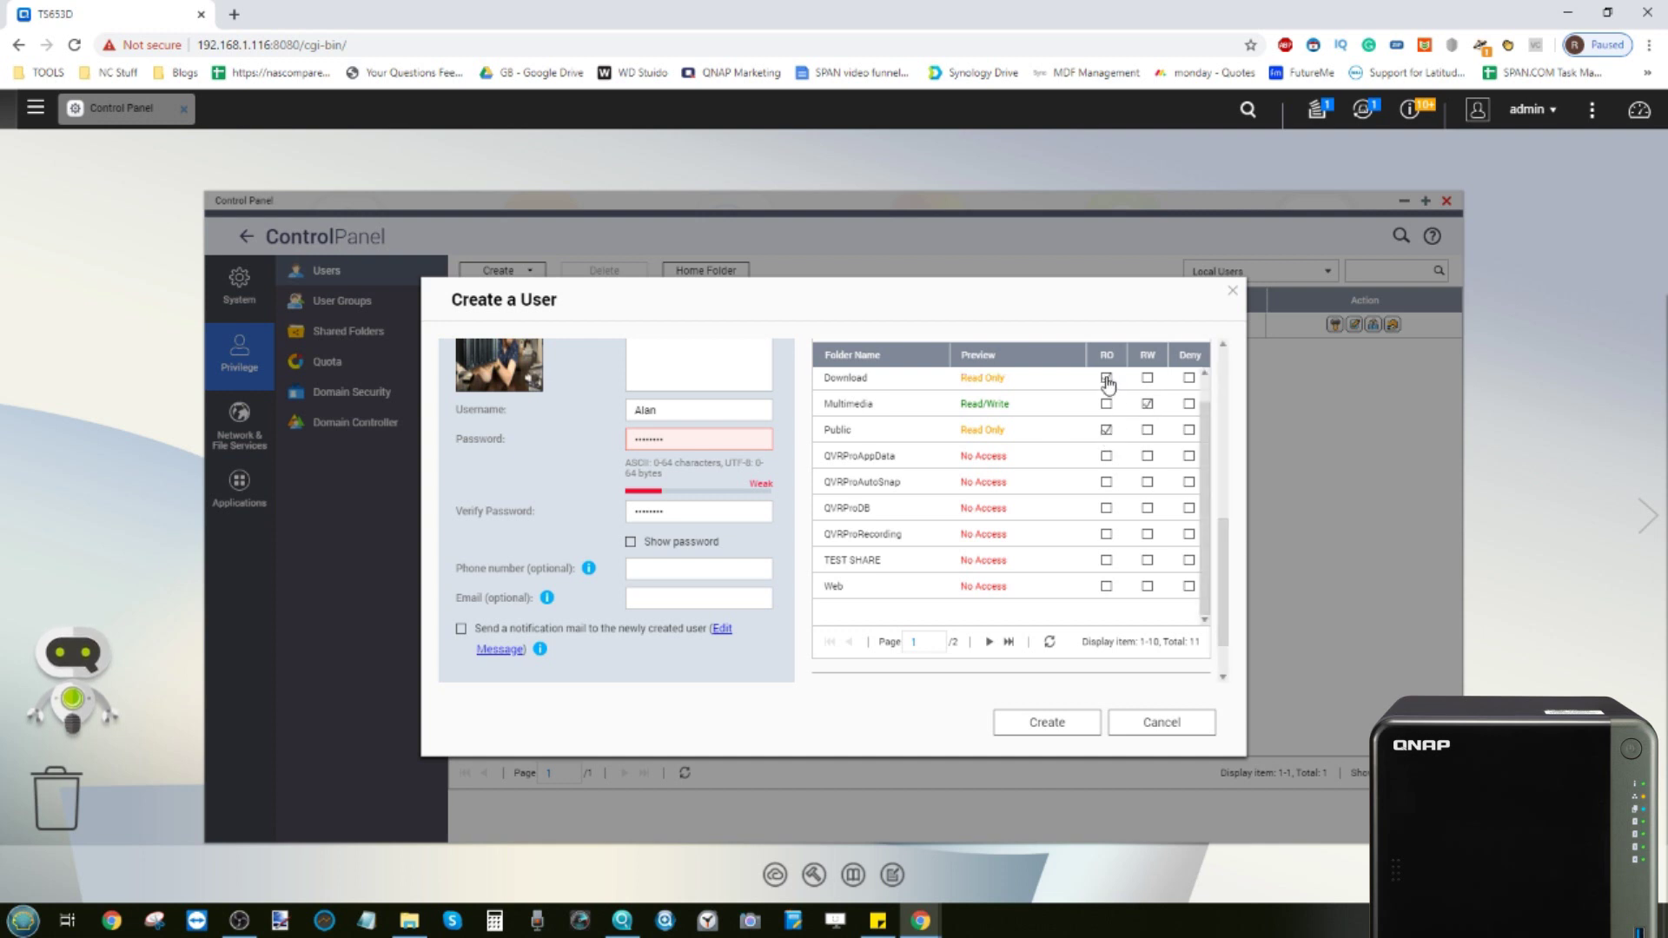
pyautogui.click(1189, 432)
pyautogui.click(1188, 482)
pyautogui.click(1188, 456)
pyautogui.click(1188, 509)
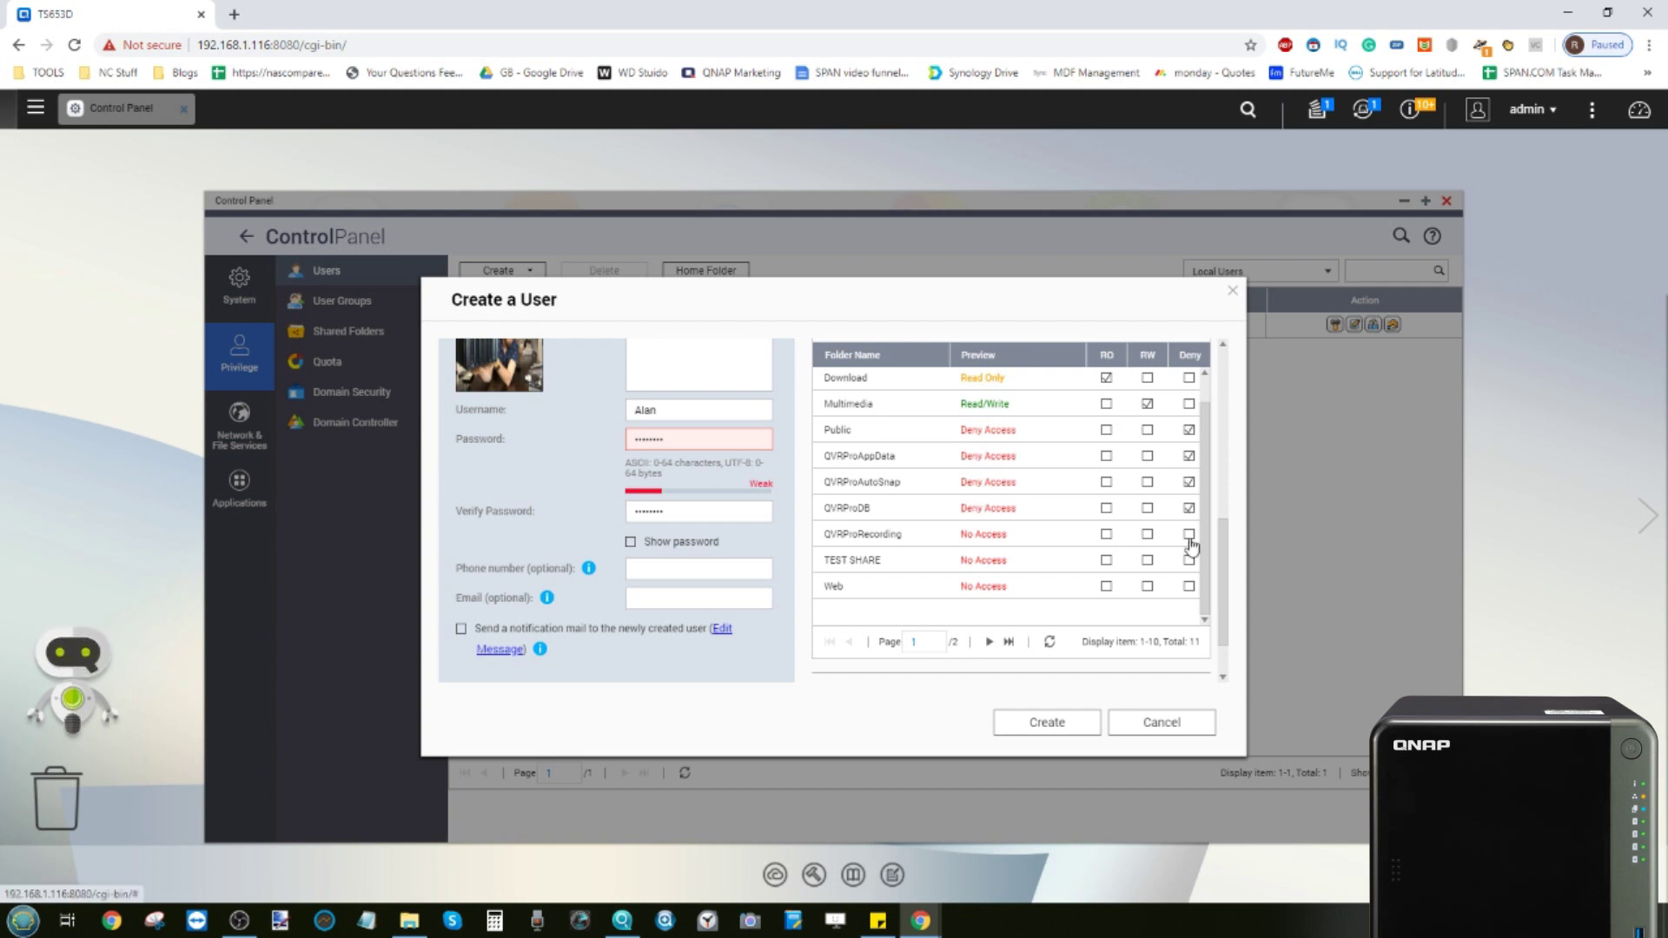
pyautogui.click(1189, 534)
pyautogui.click(1188, 561)
pyautogui.click(1189, 588)
pyautogui.scroll(-1, 1107, 560)
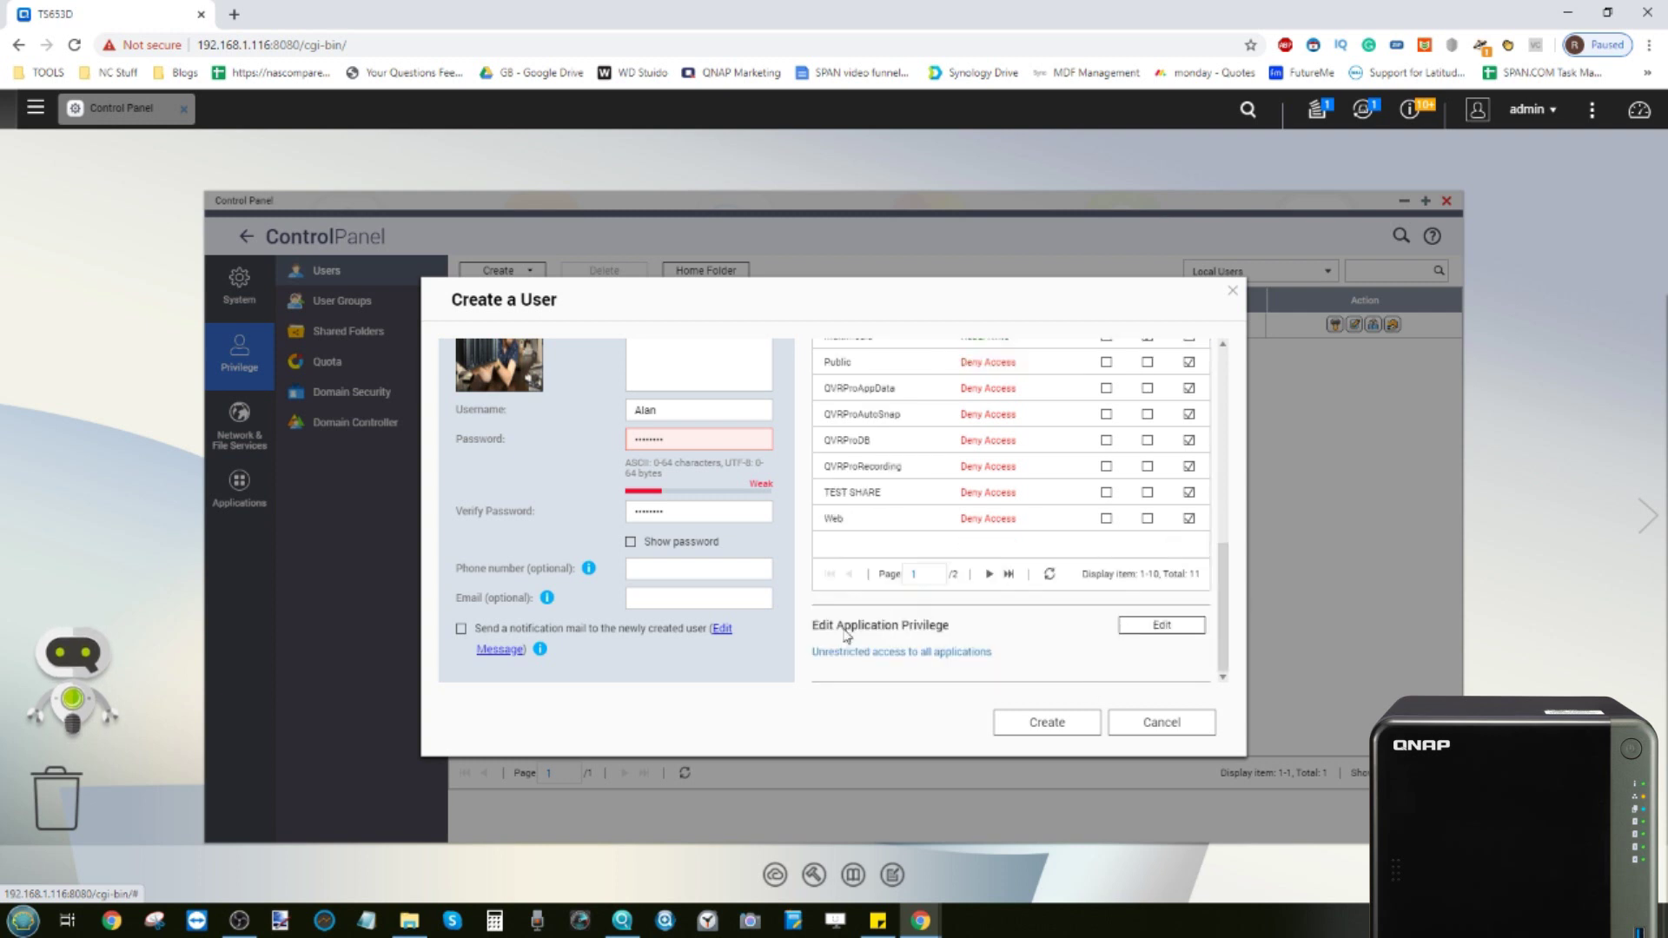
# Revoke Download Station and Qsirch, keeping Music, Photo, Video and File Station
pyautogui.click(1145, 629)
pyautogui.scroll(-4, 945, 575)
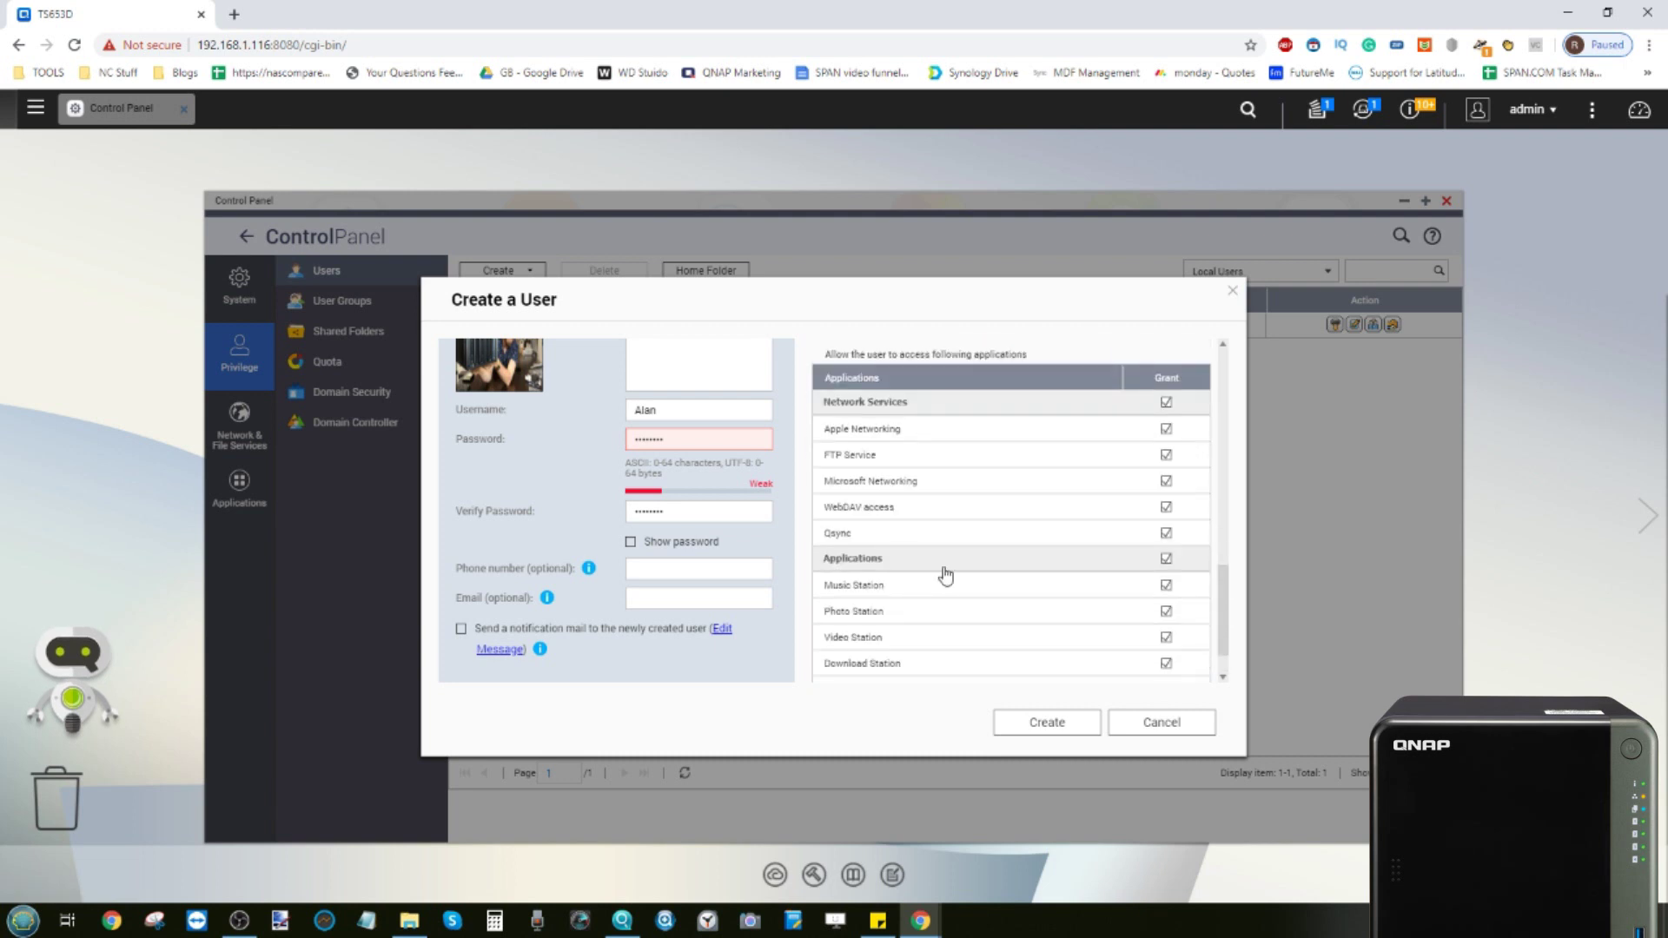
pyautogui.scroll(-1, 945, 575)
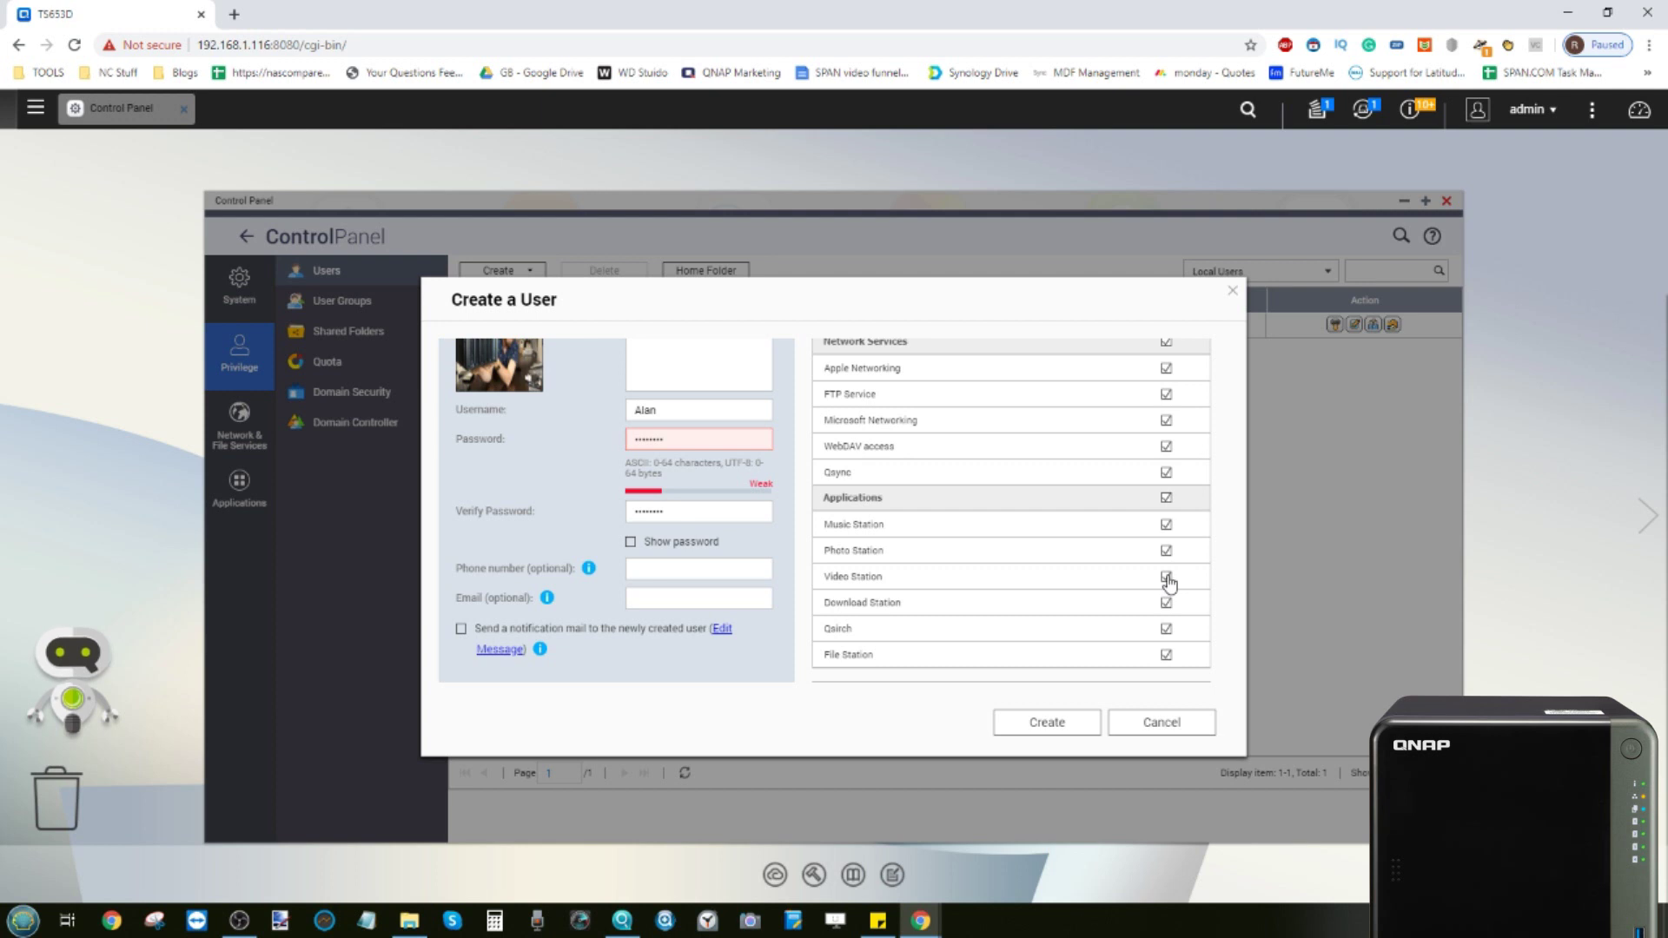
pyautogui.click(1167, 578)
pyautogui.click(1166, 603)
pyautogui.click(1167, 629)
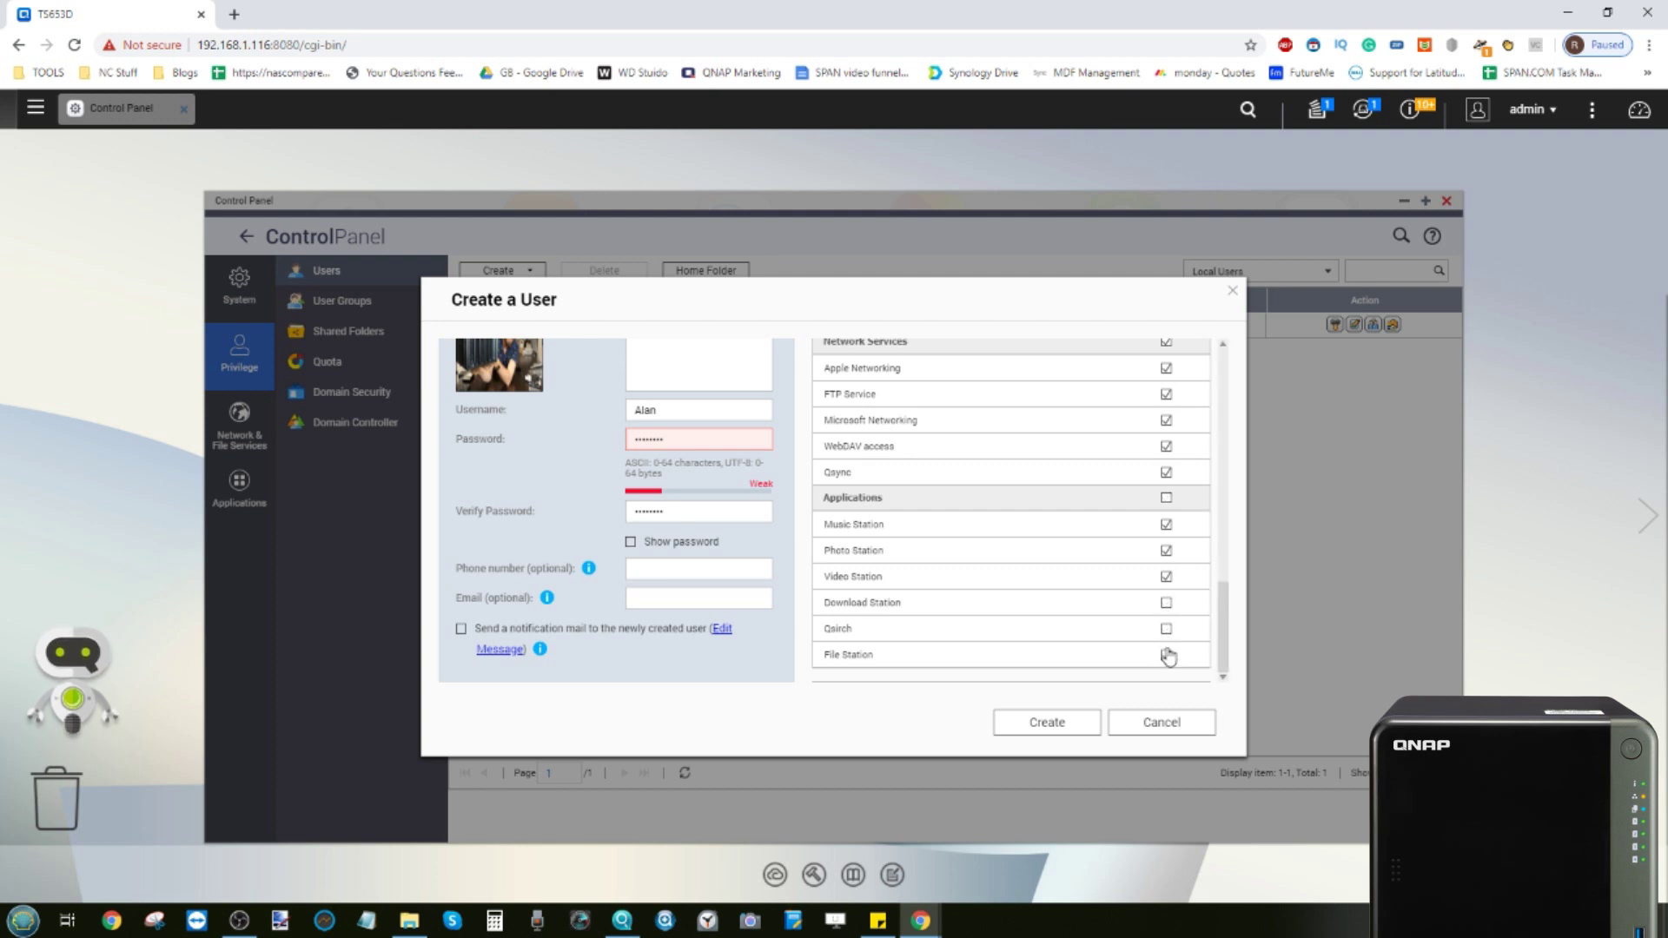
pyautogui.click(1167, 656)
# Revoke WebDAV, Microsoft Networking and Apple Networking access
pyautogui.scroll(2, 1141, 591)
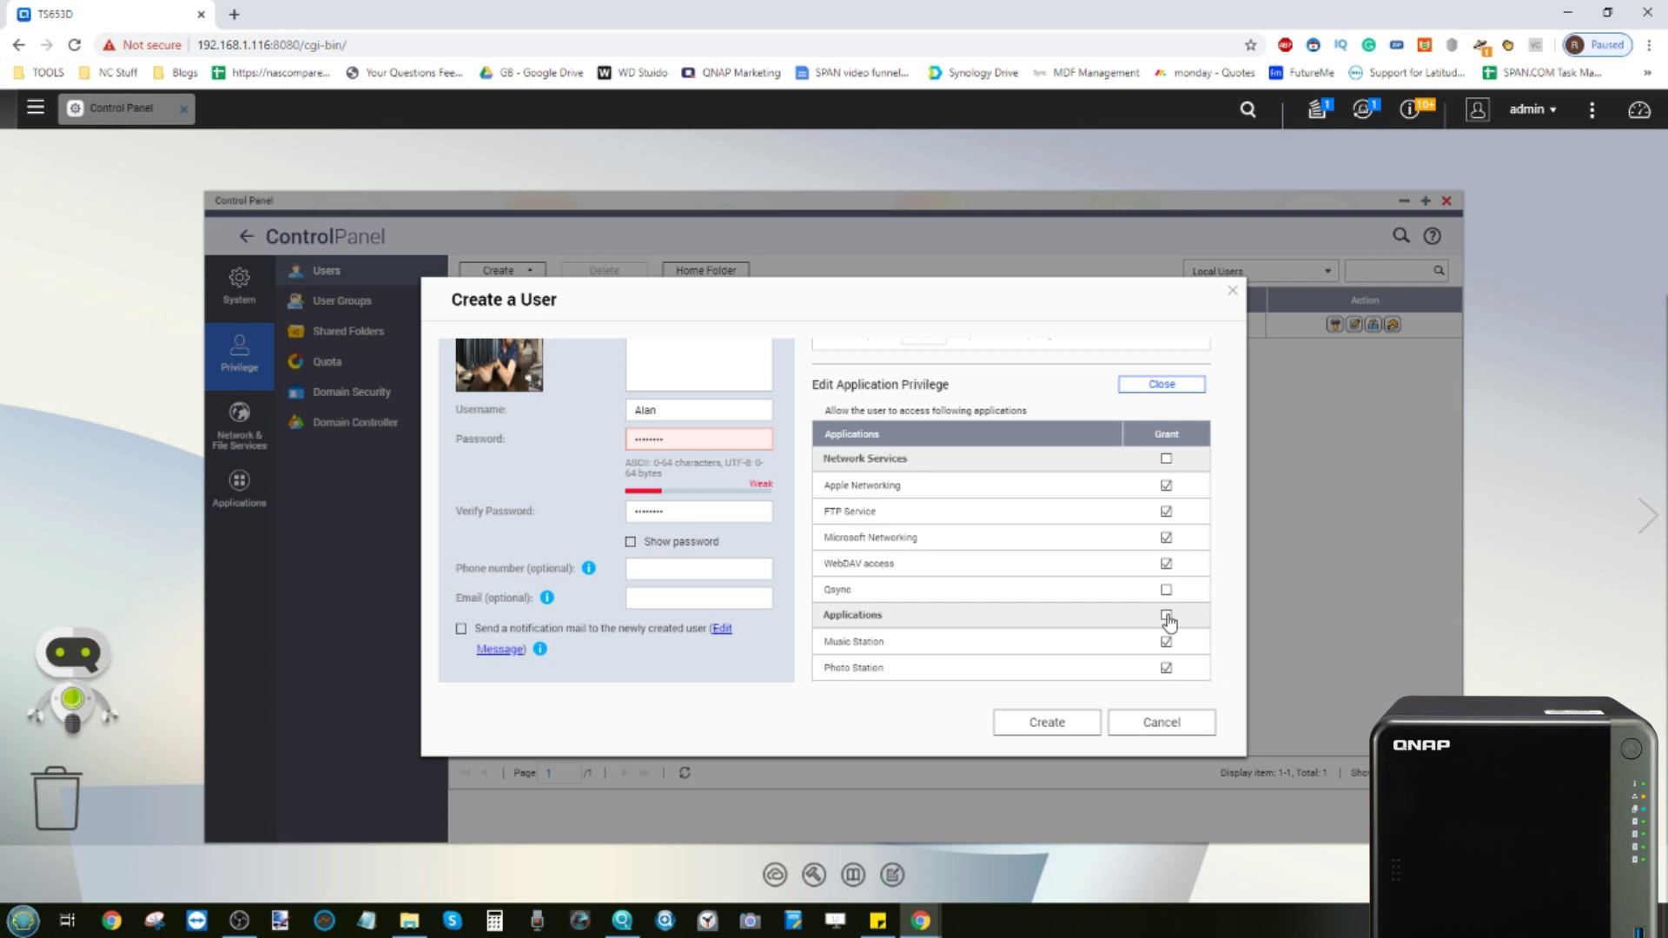
pyautogui.click(1165, 563)
pyautogui.click(1166, 539)
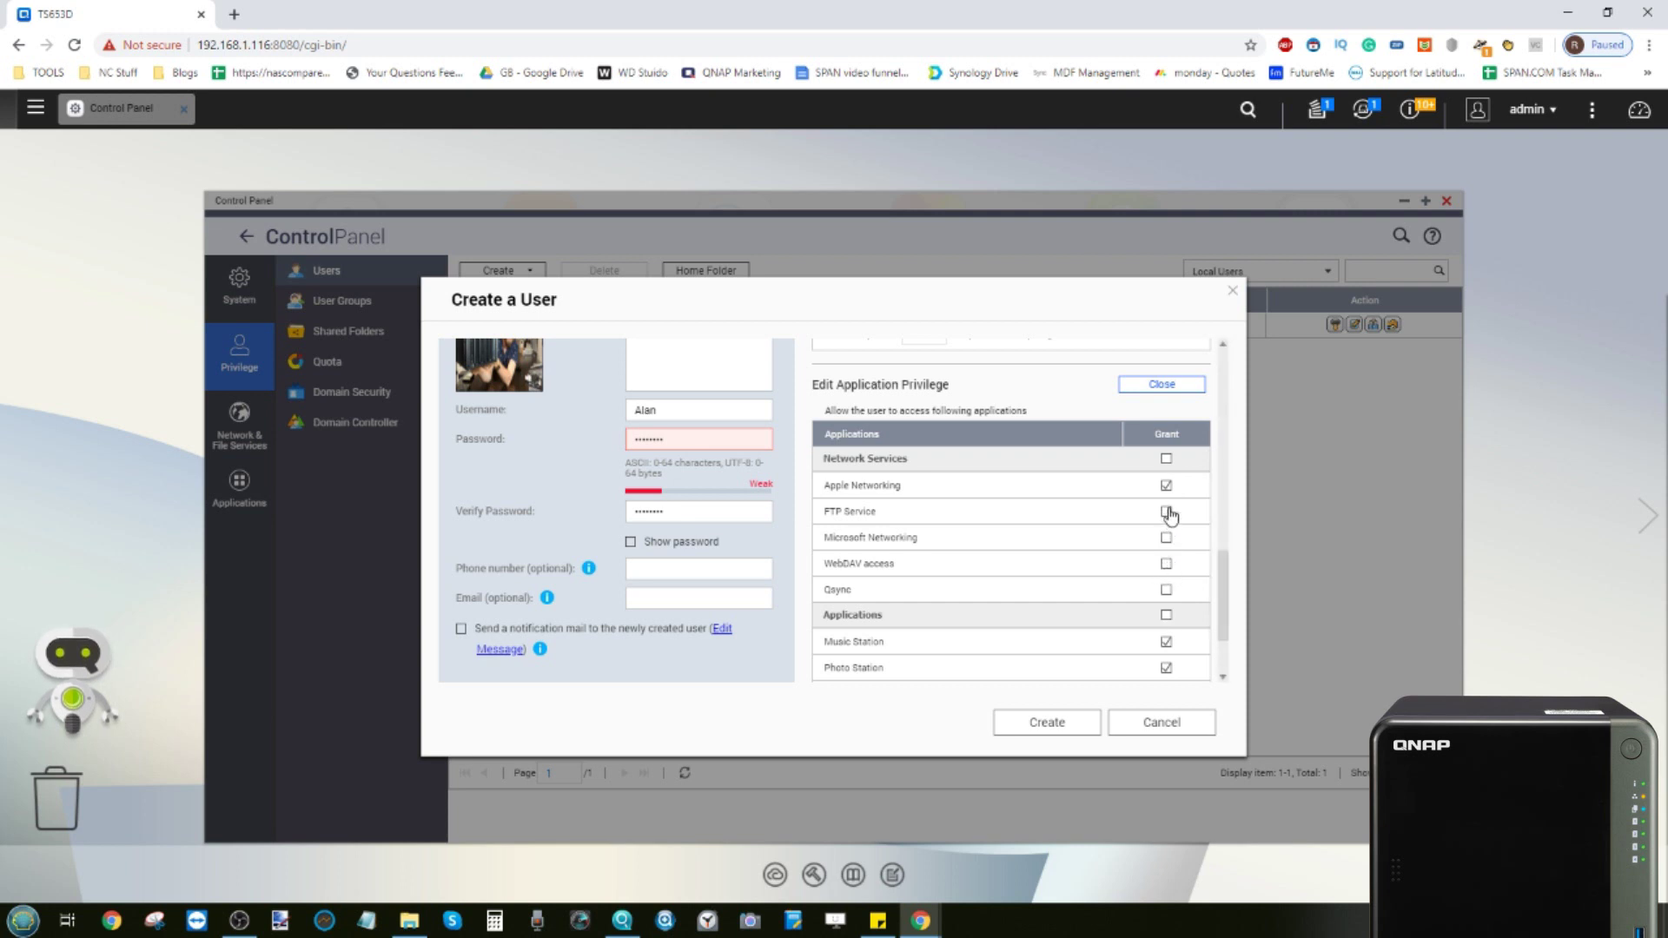
pyautogui.click(1165, 485)
pyautogui.scroll(-2, 1135, 539)
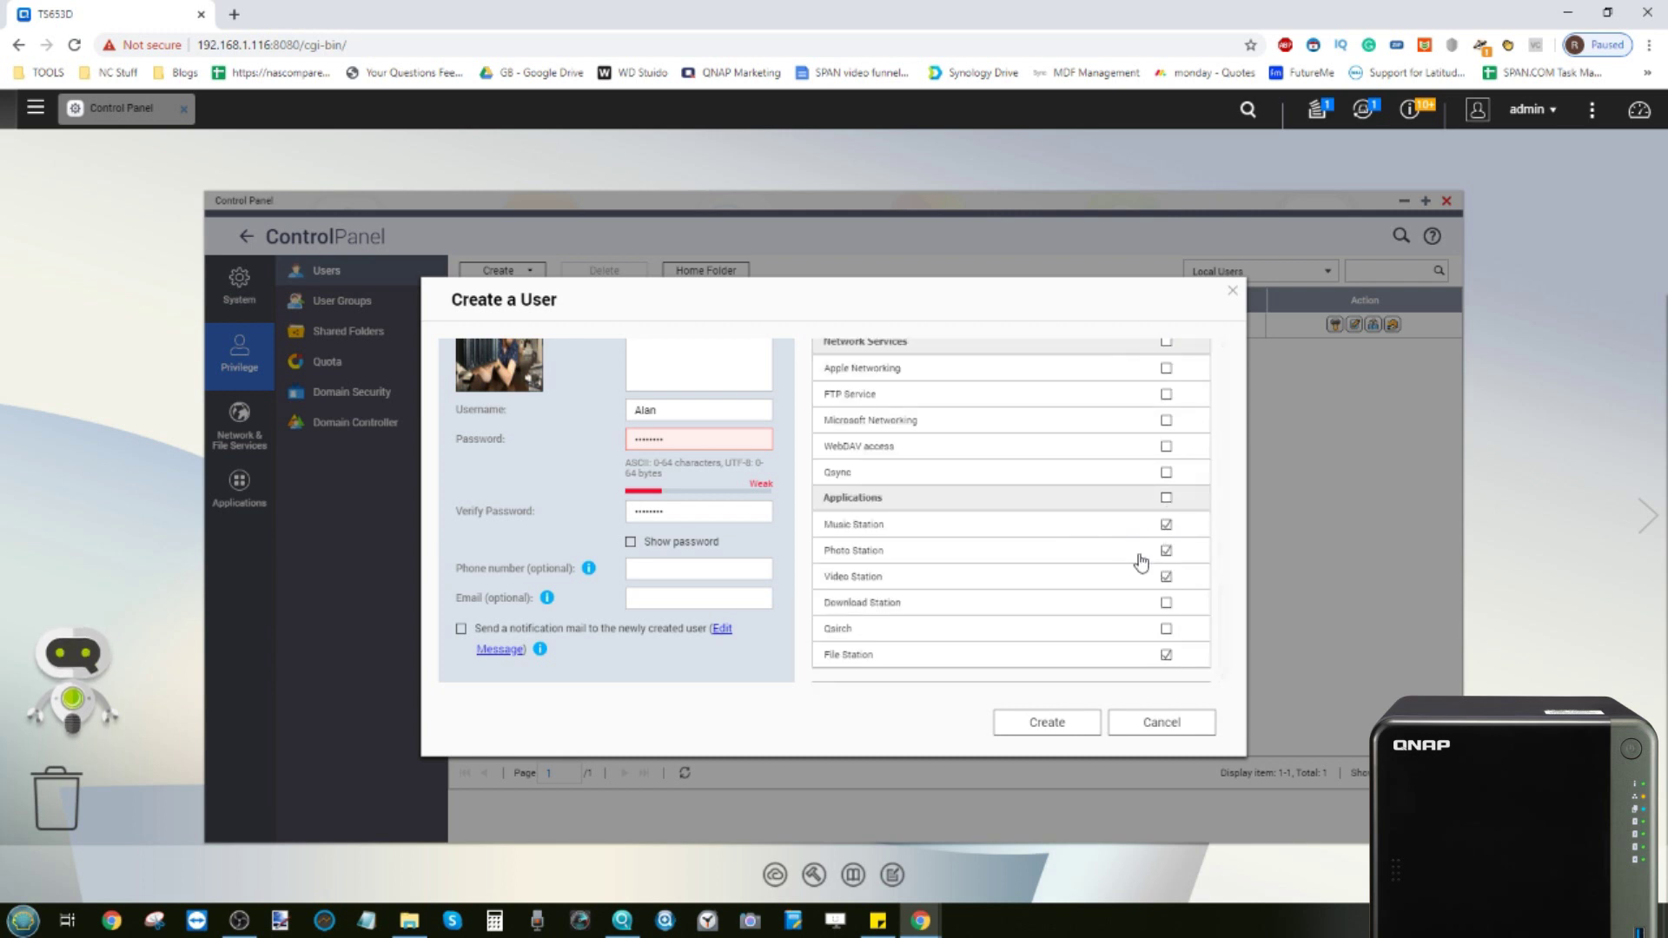
# Add the digit 1 to the weak password and its confirmation, then create the account
pyautogui.click(1034, 726)
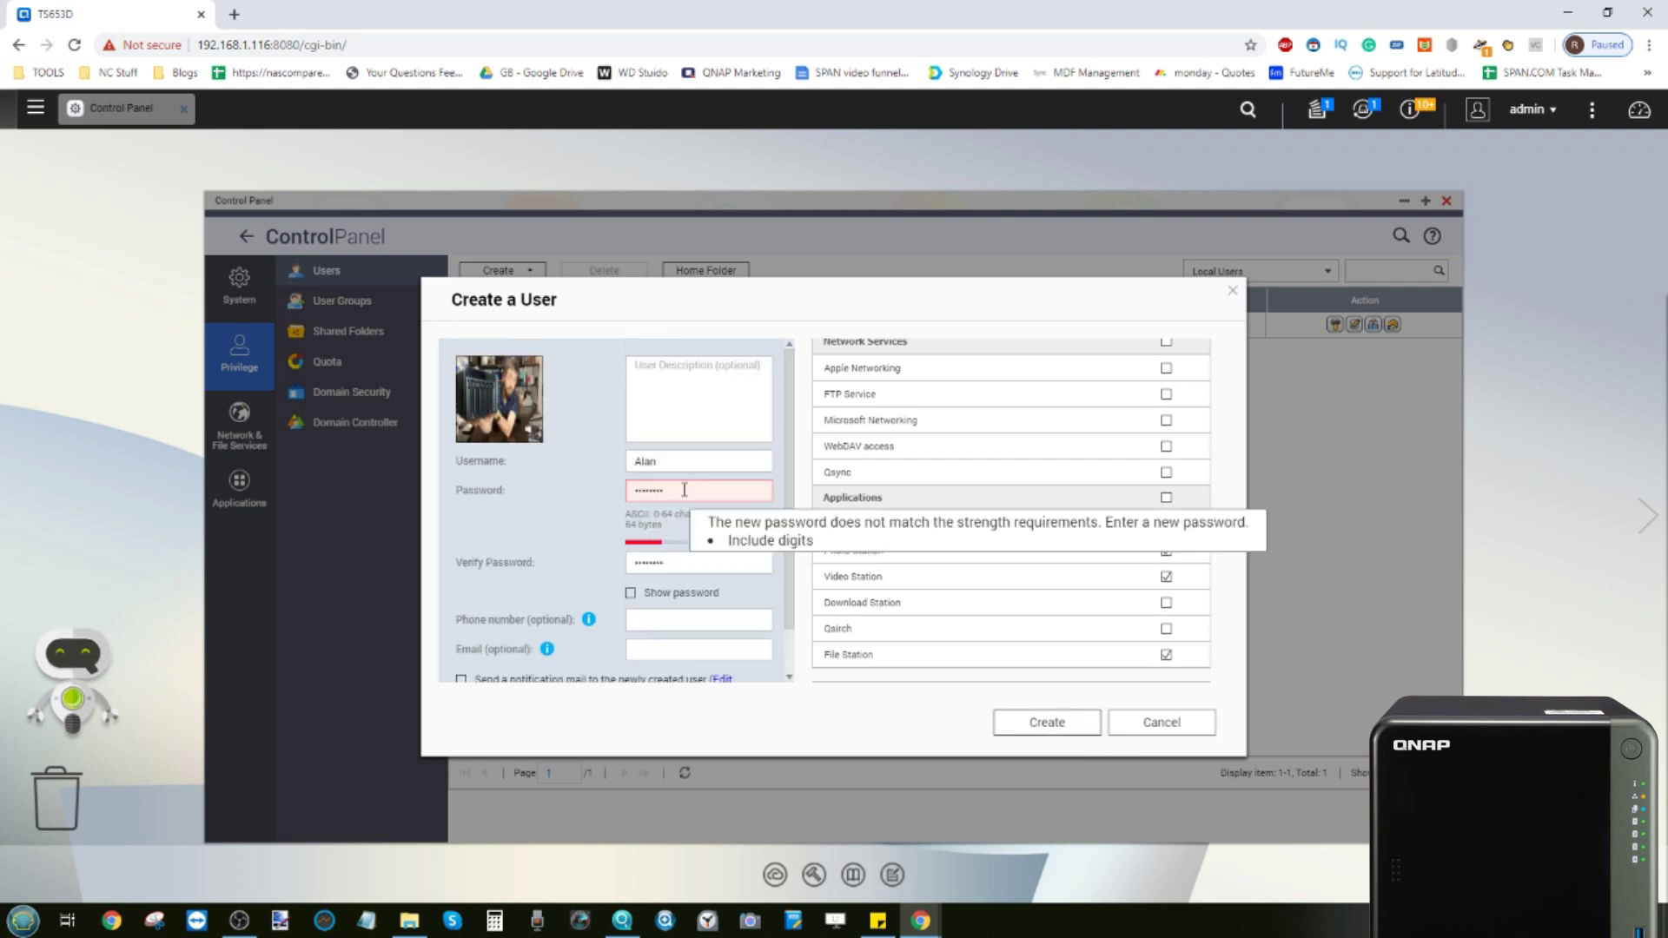
pyautogui.click(684, 490)
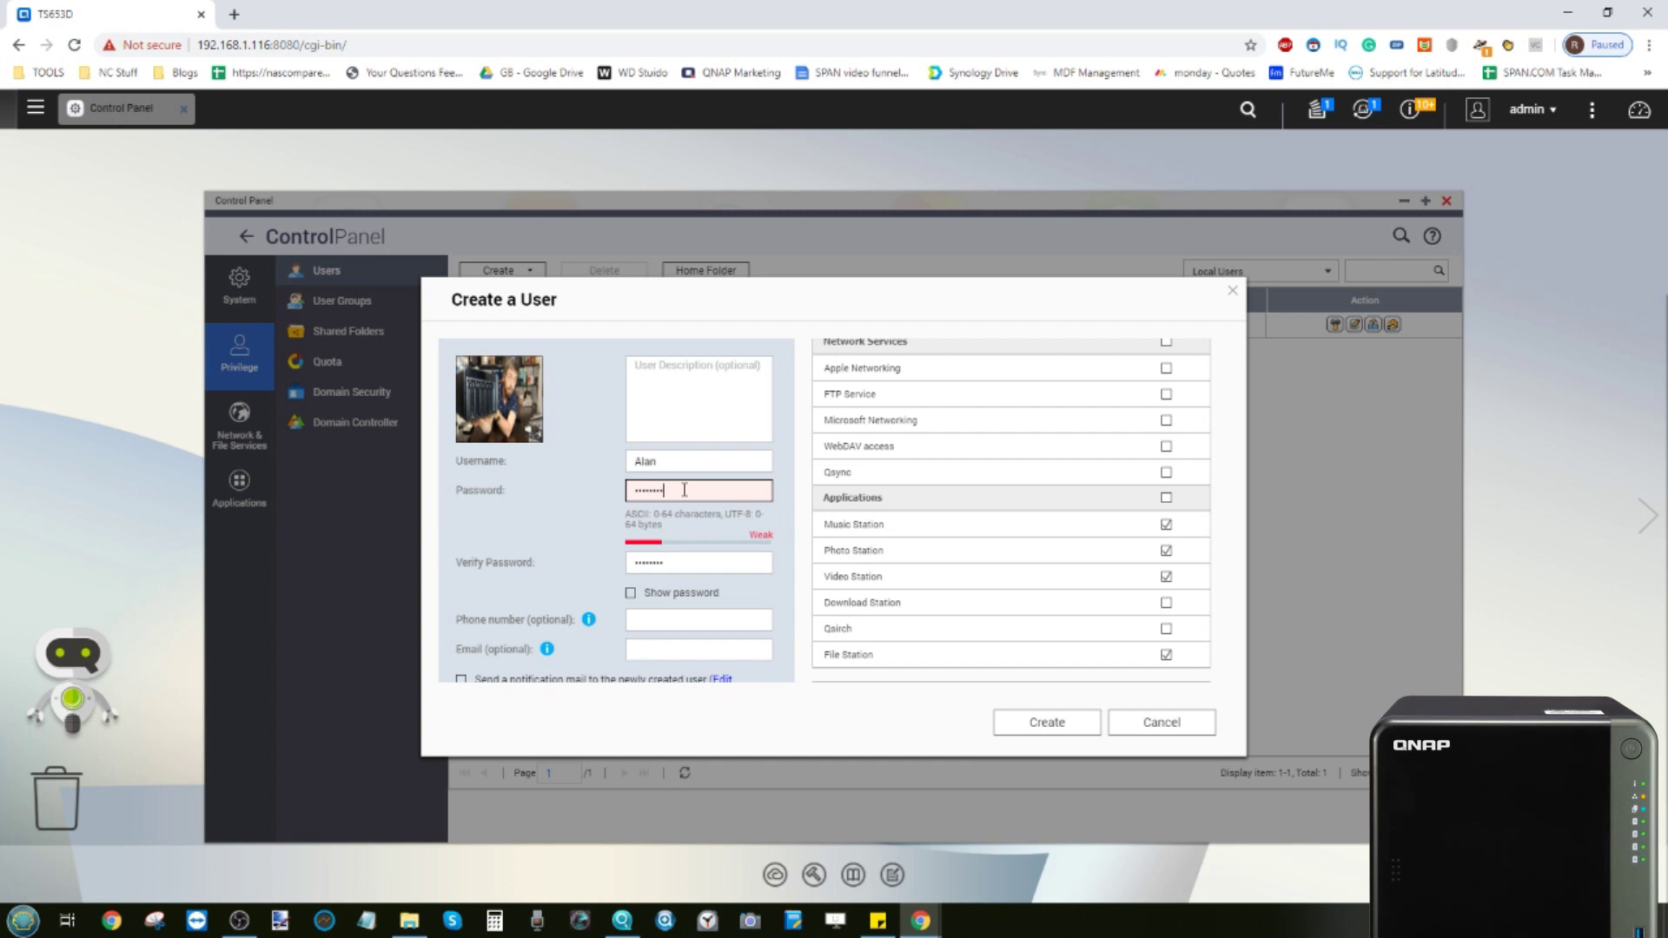
pyautogui.write('1')
pyautogui.click(678, 564)
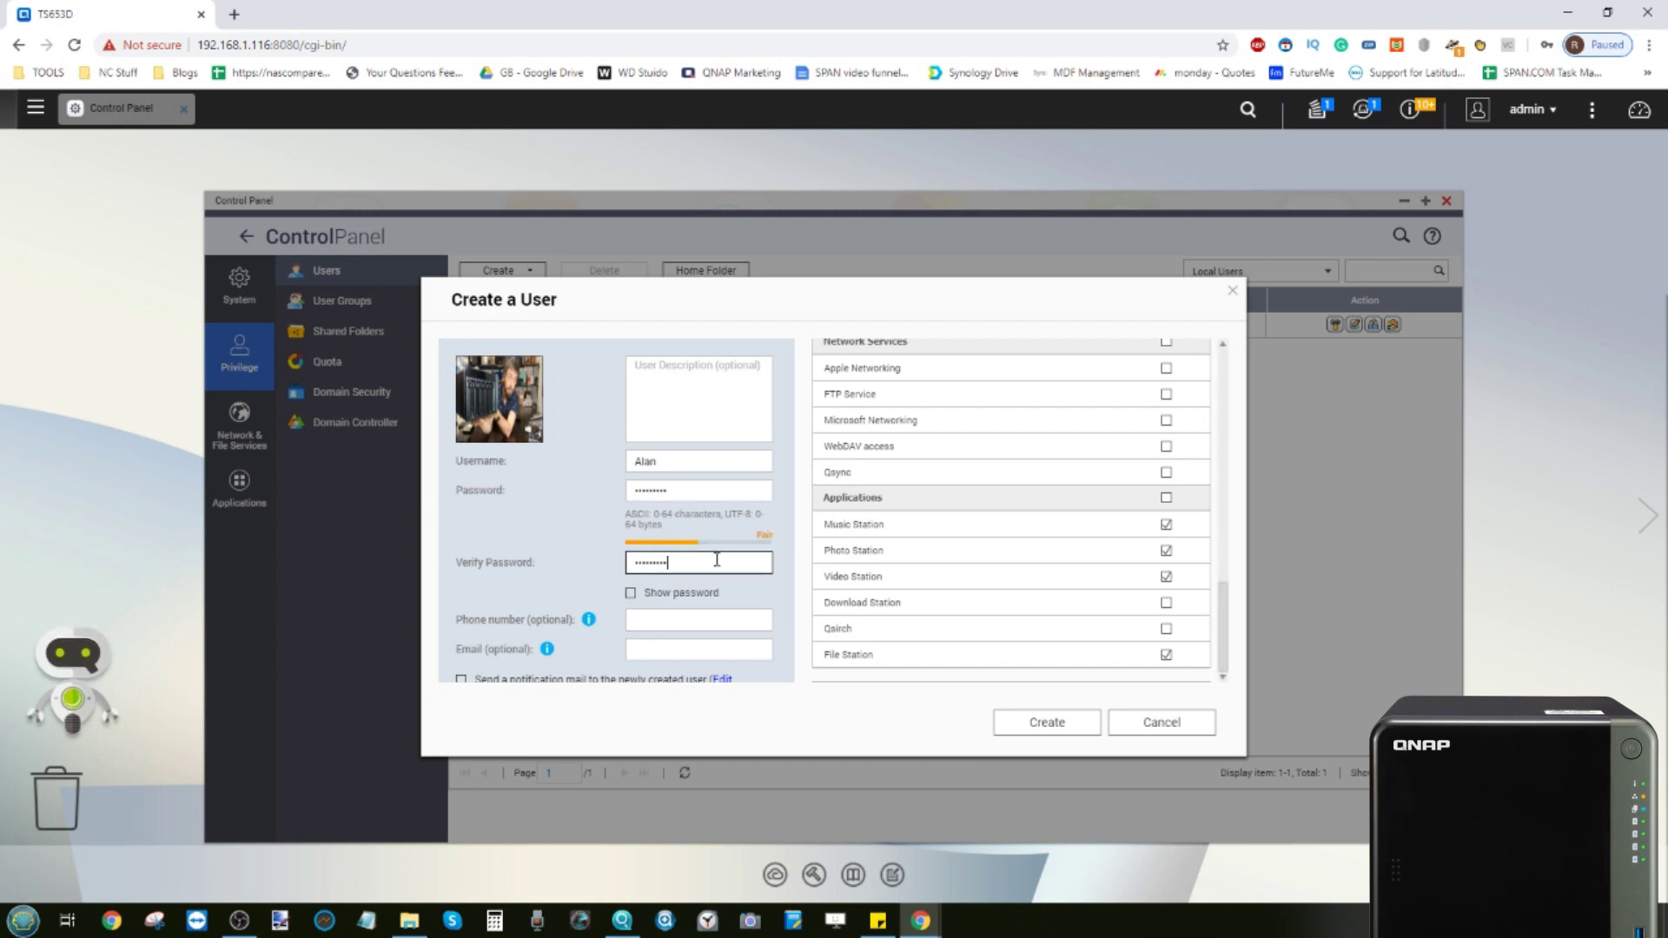
pyautogui.click(631, 594)
pyautogui.click(631, 594)
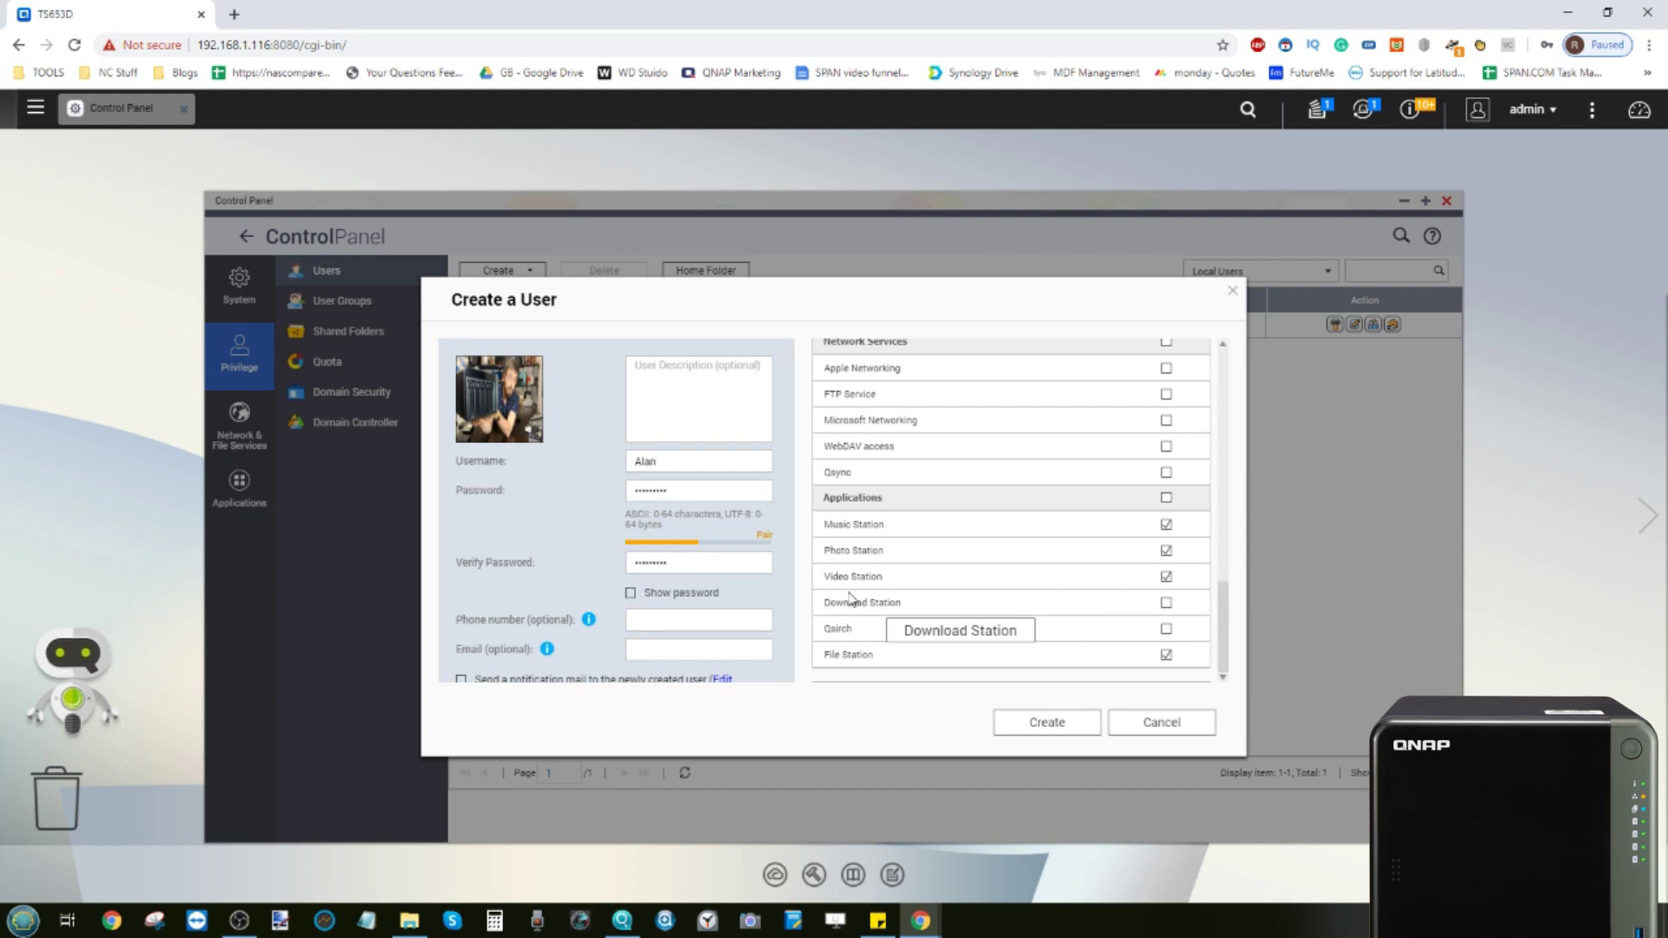
pyautogui.click(1049, 721)
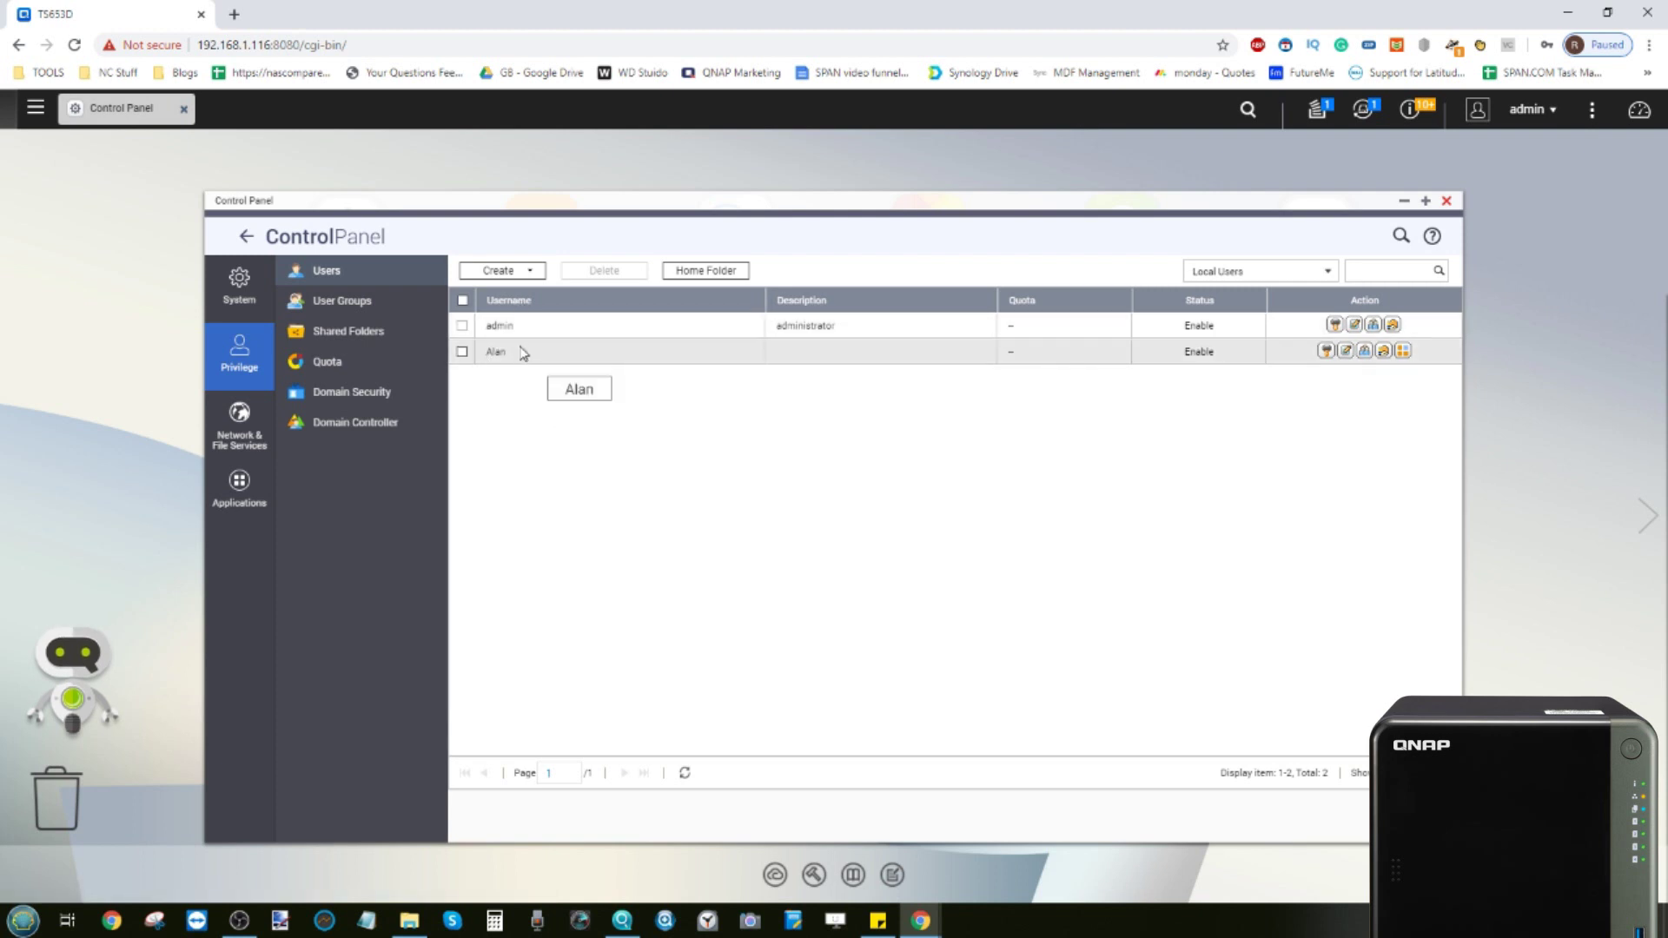
# Start the Multiple Users Creation Wizard with the user name prefix 'User'
pyautogui.click(524, 271)
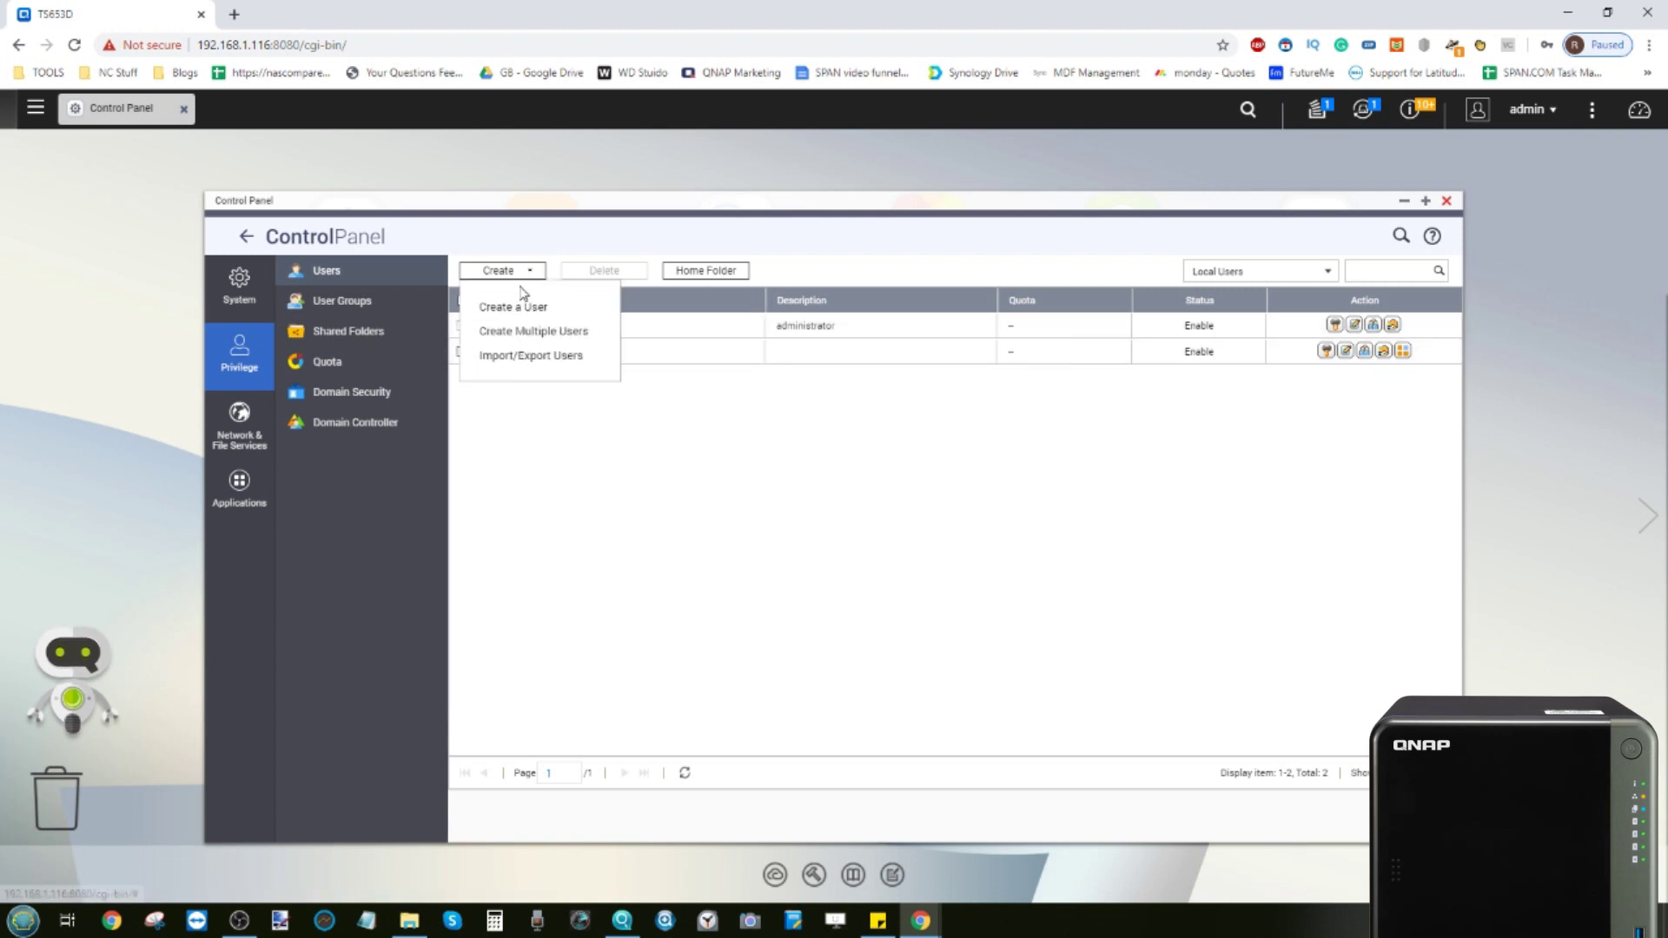
pyautogui.click(518, 333)
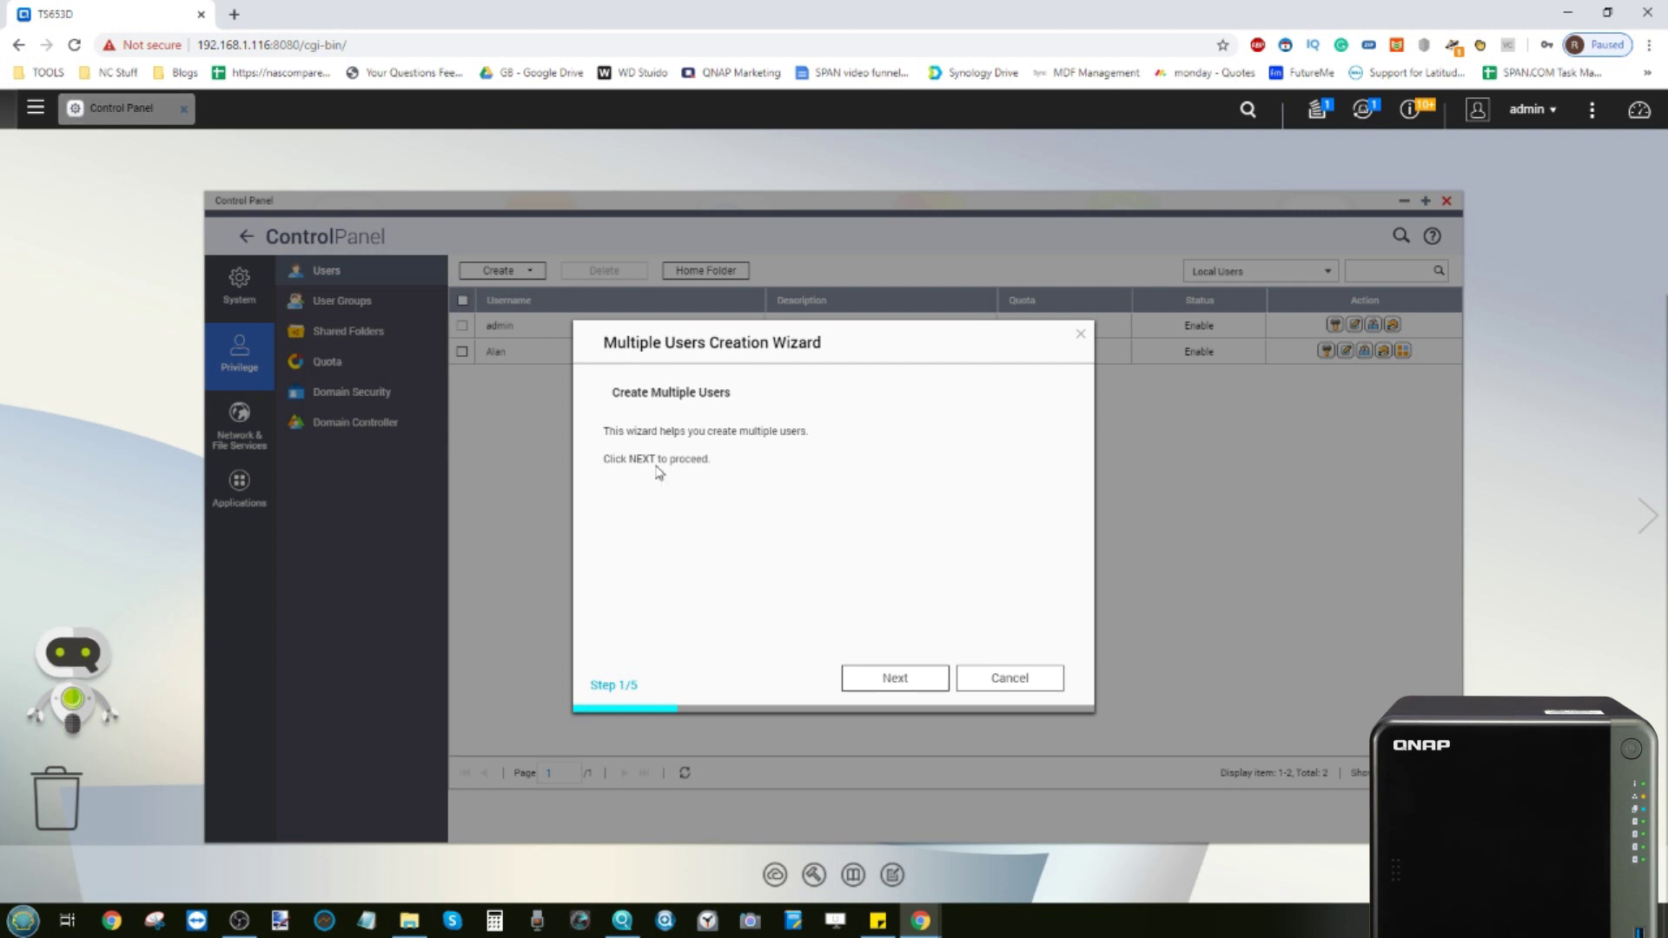
pyautogui.click(899, 676)
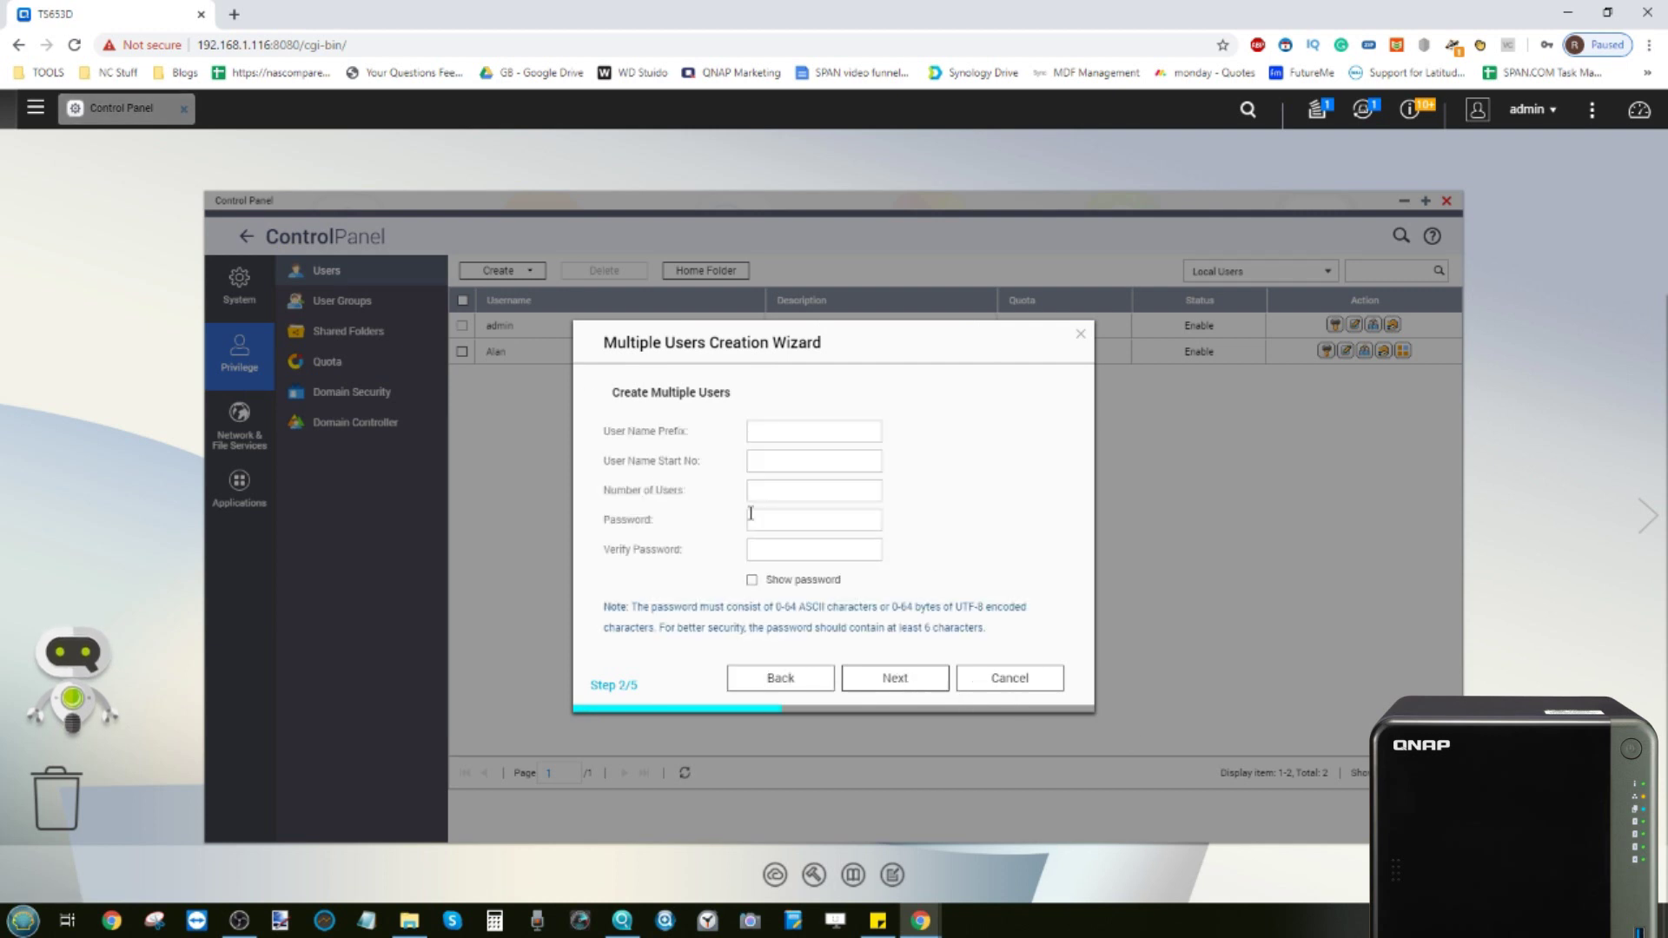
pyautogui.click(769, 426)
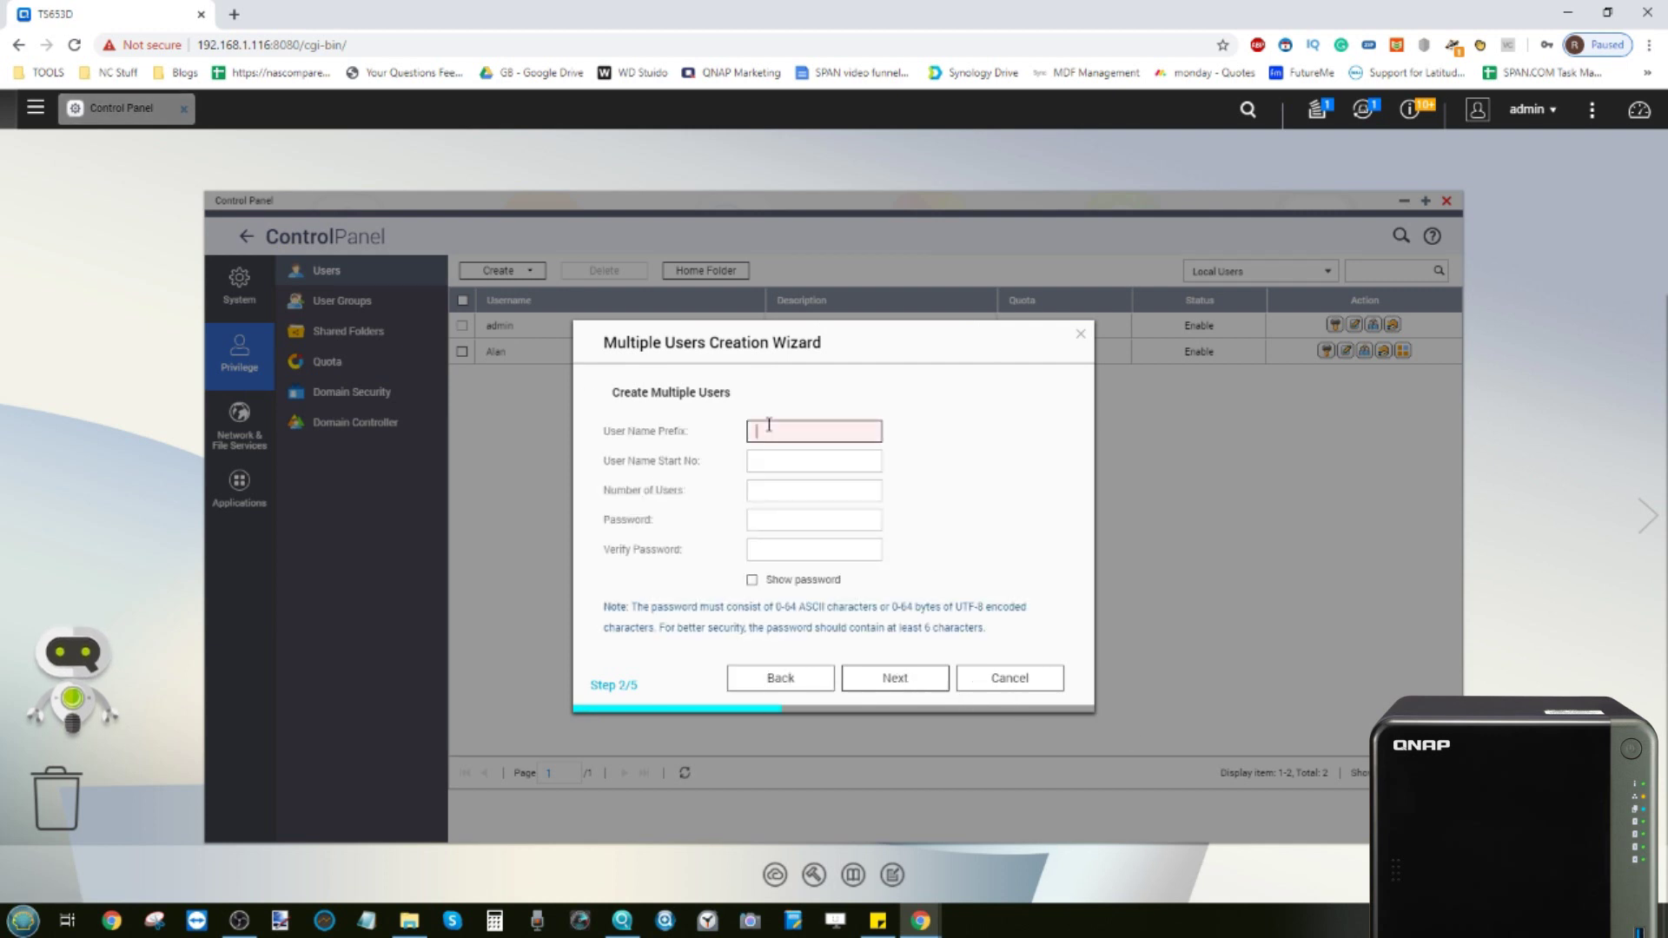
pyautogui.write('User')
# Number five users from 1, give them a shared password, and finish without private shares
pyautogui.click(779, 466)
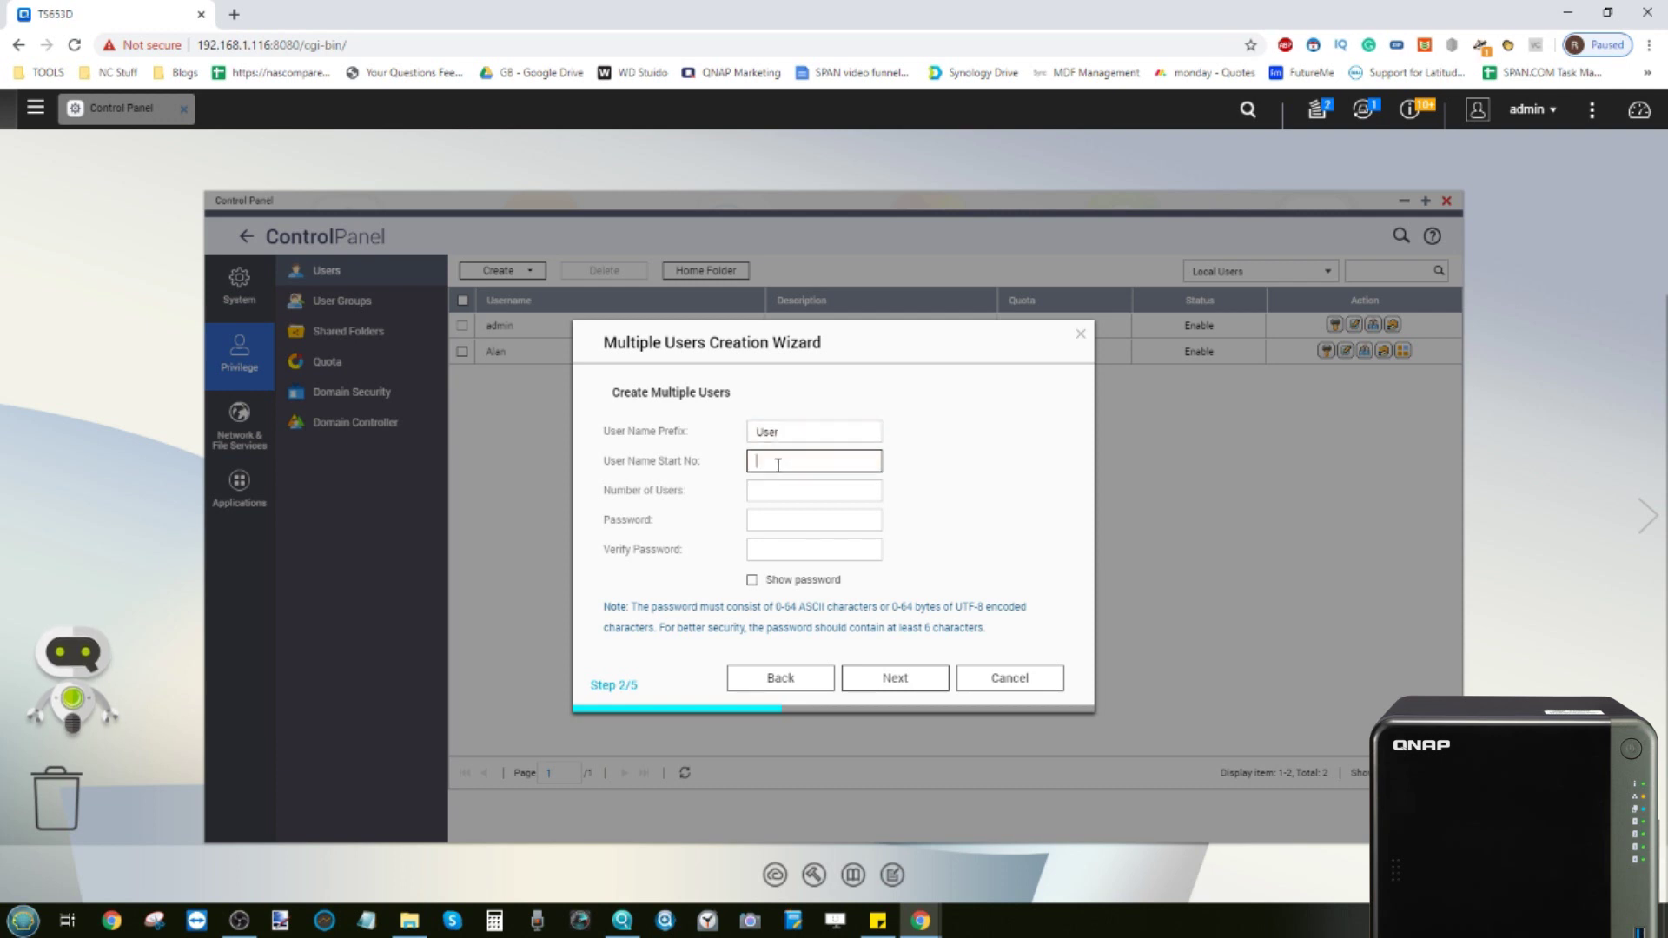
pyautogui.click(774, 488)
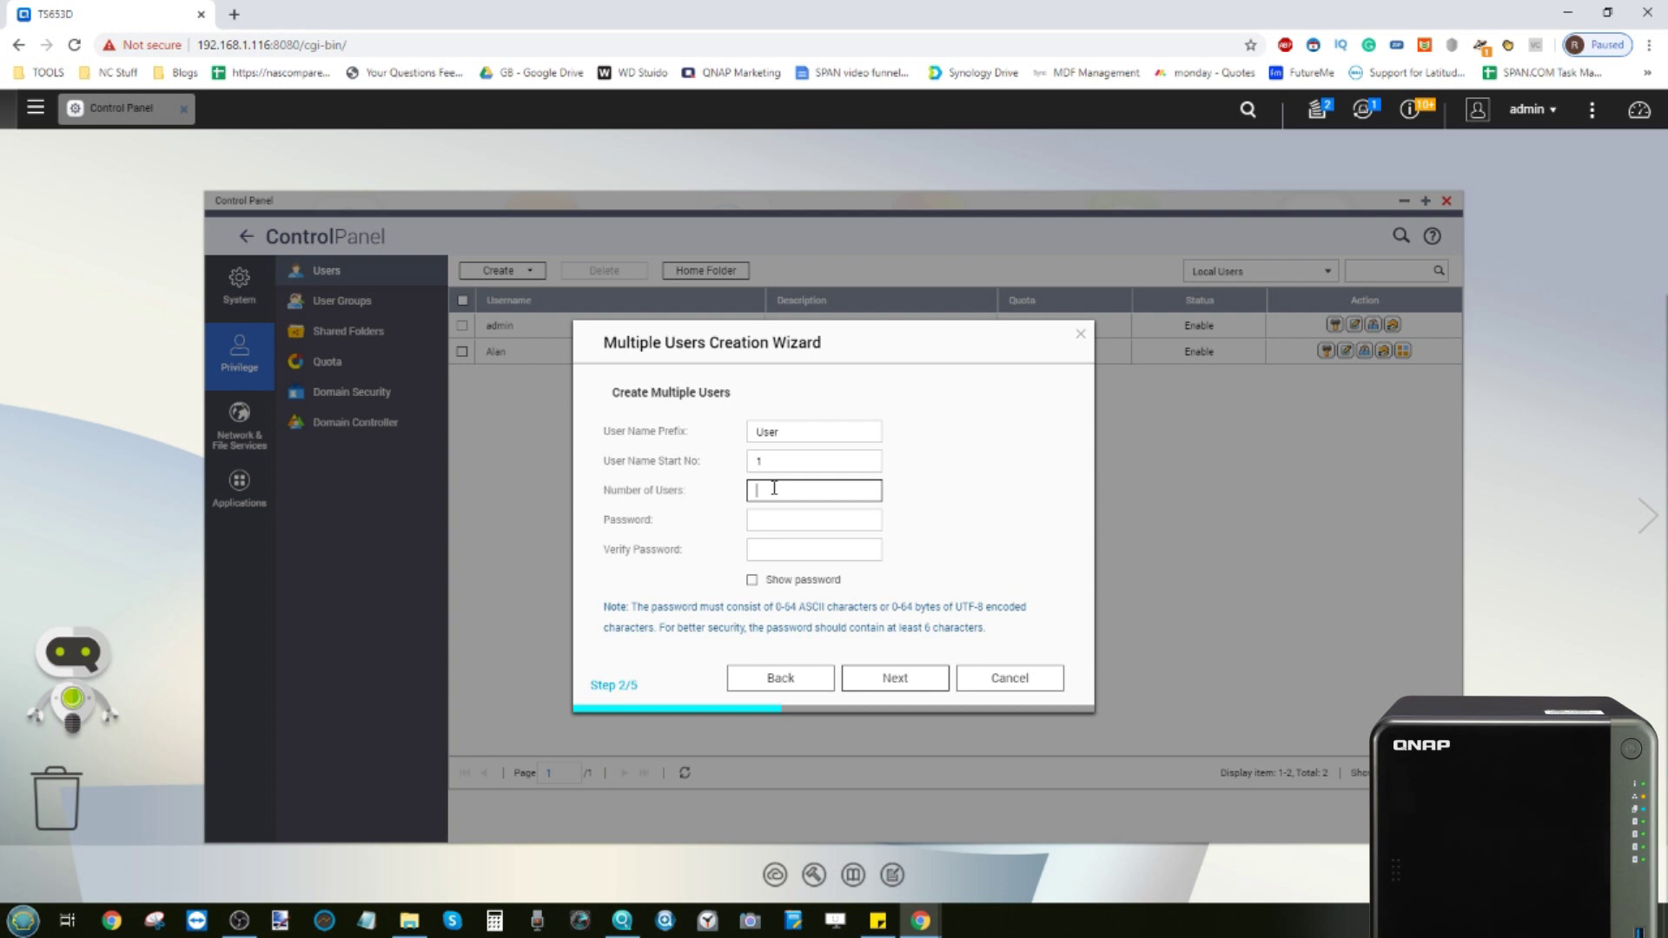
pyautogui.click(756, 518)
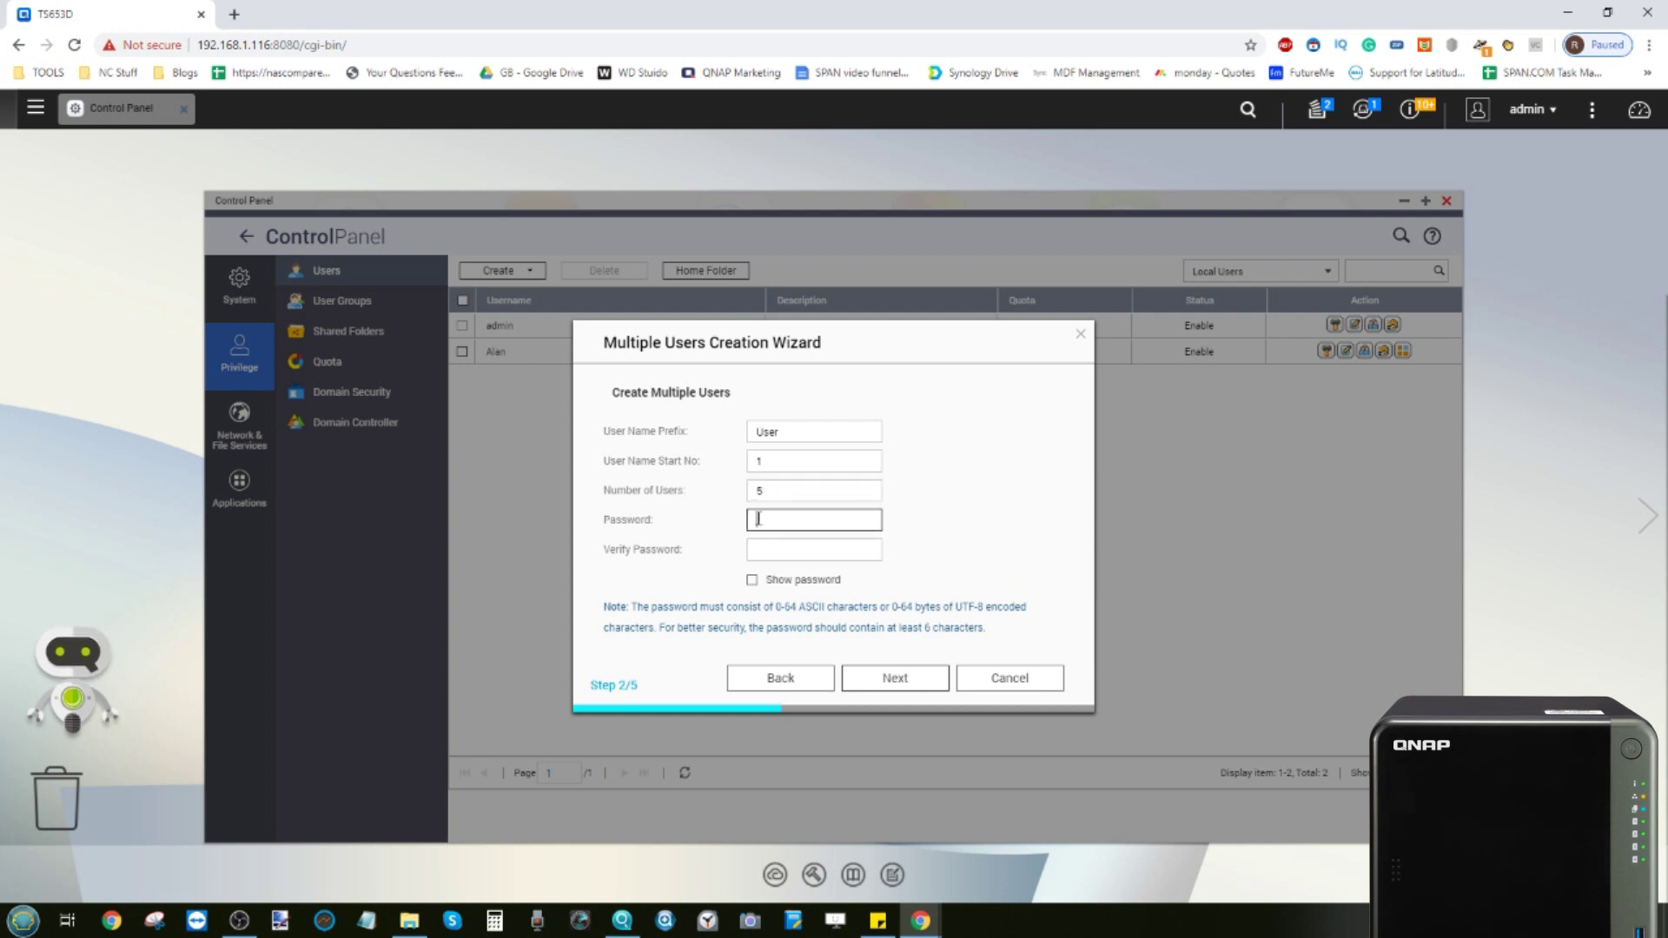
pyautogui.write('••••')
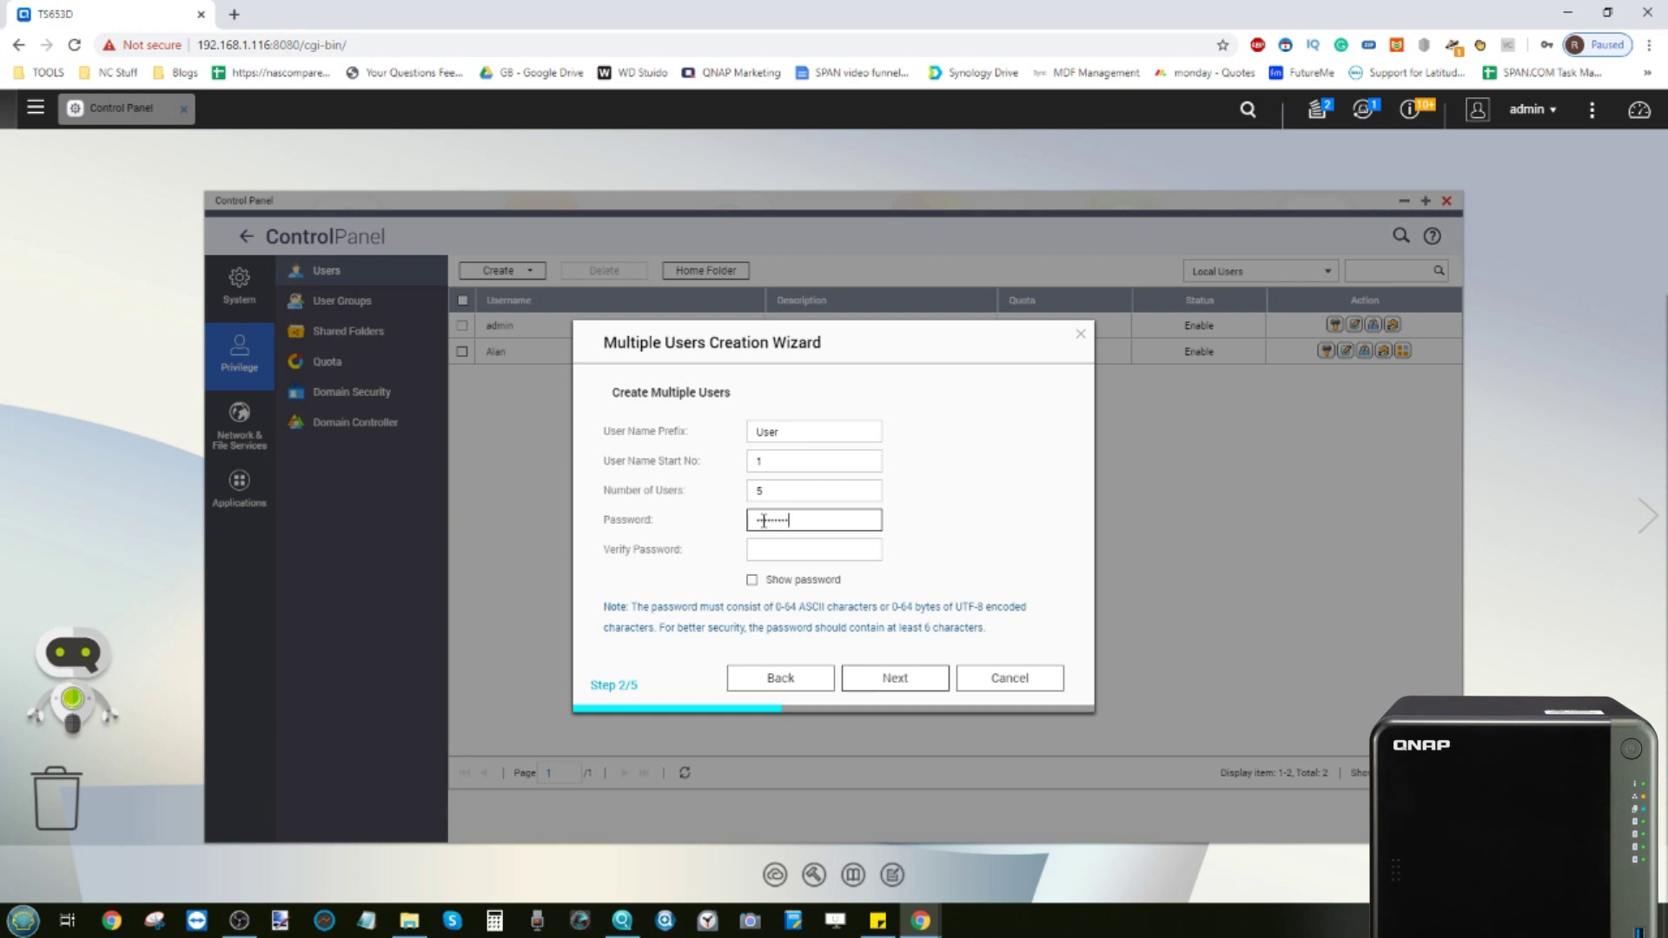
pyautogui.click(773, 544)
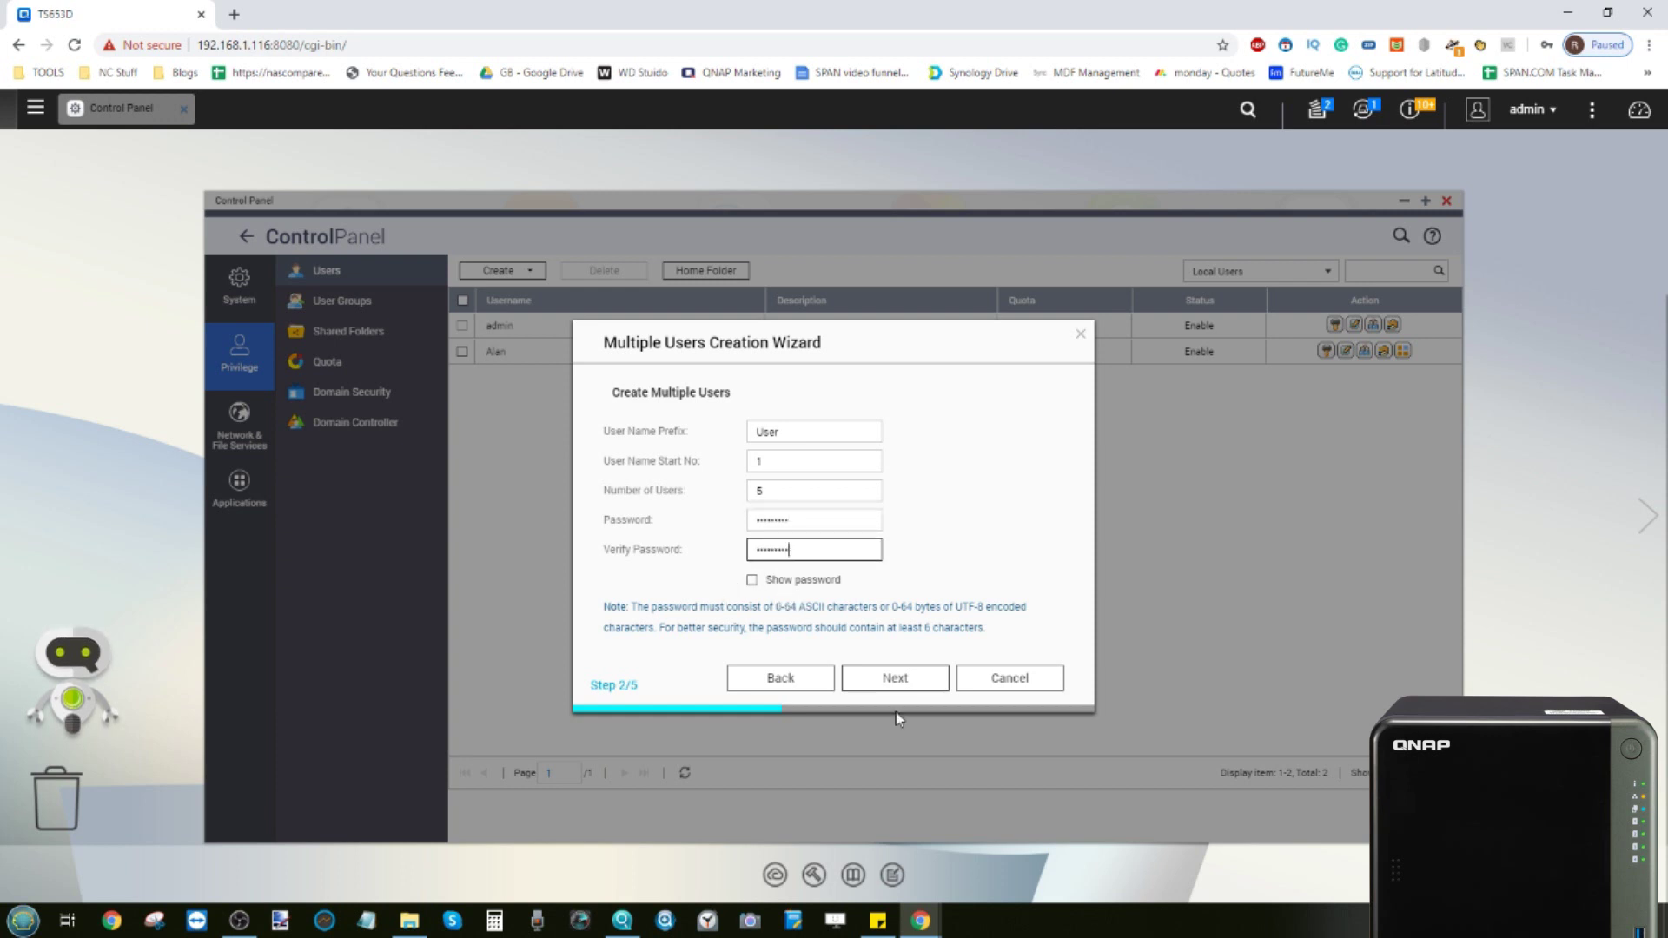
pyautogui.click(896, 679)
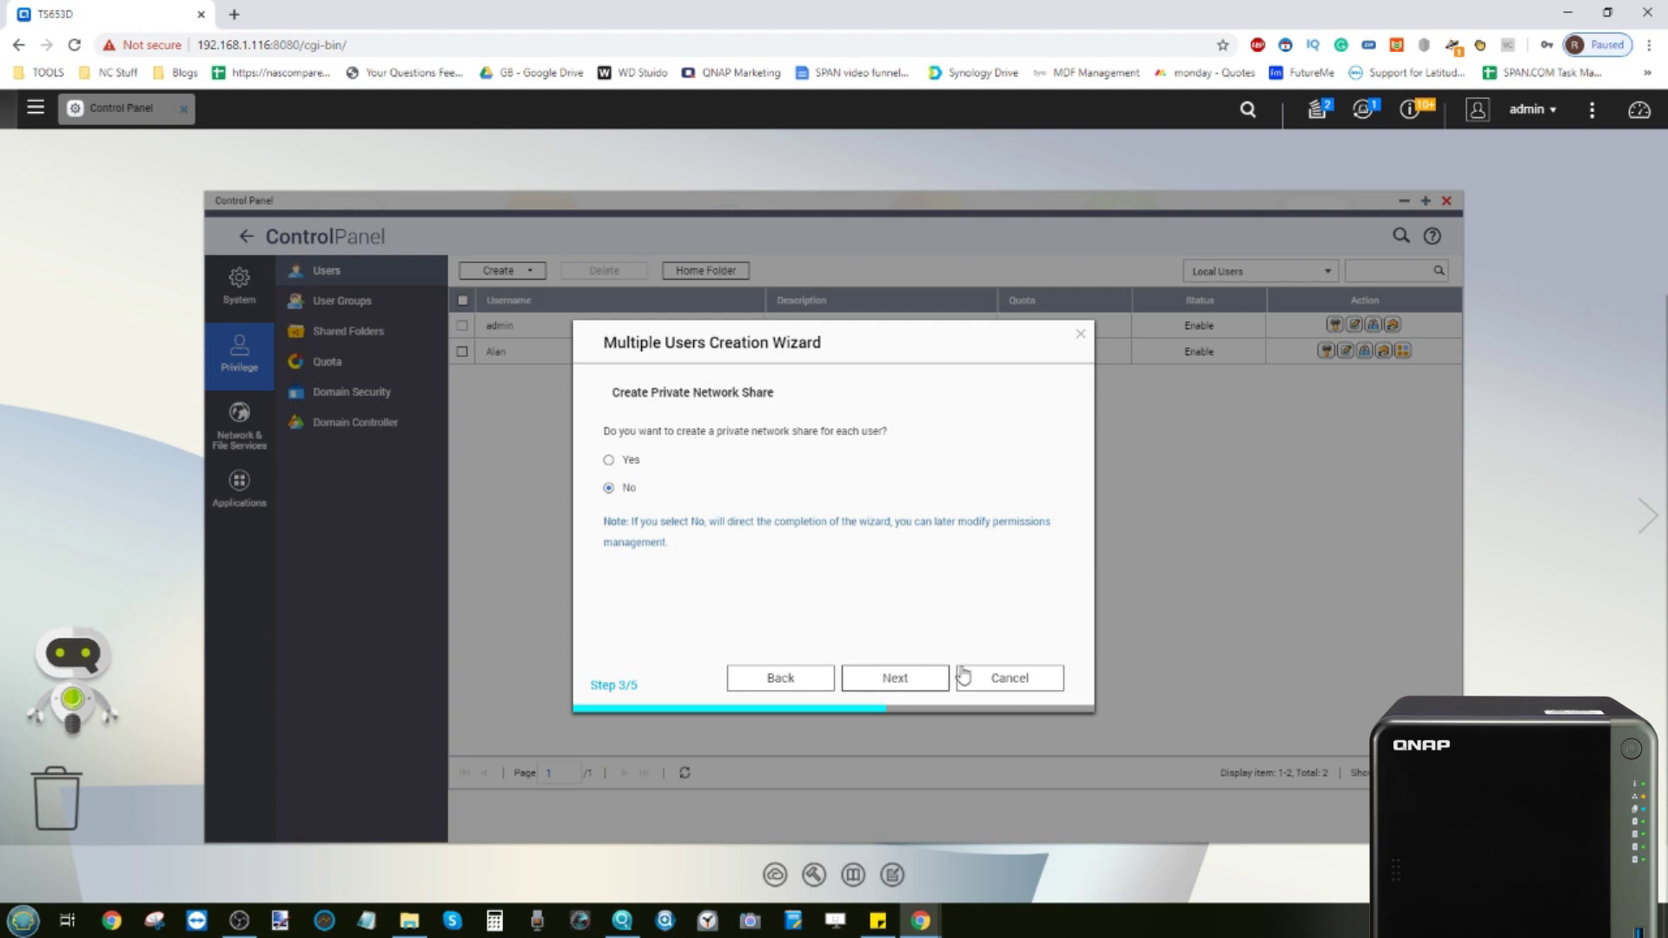
pyautogui.click(904, 680)
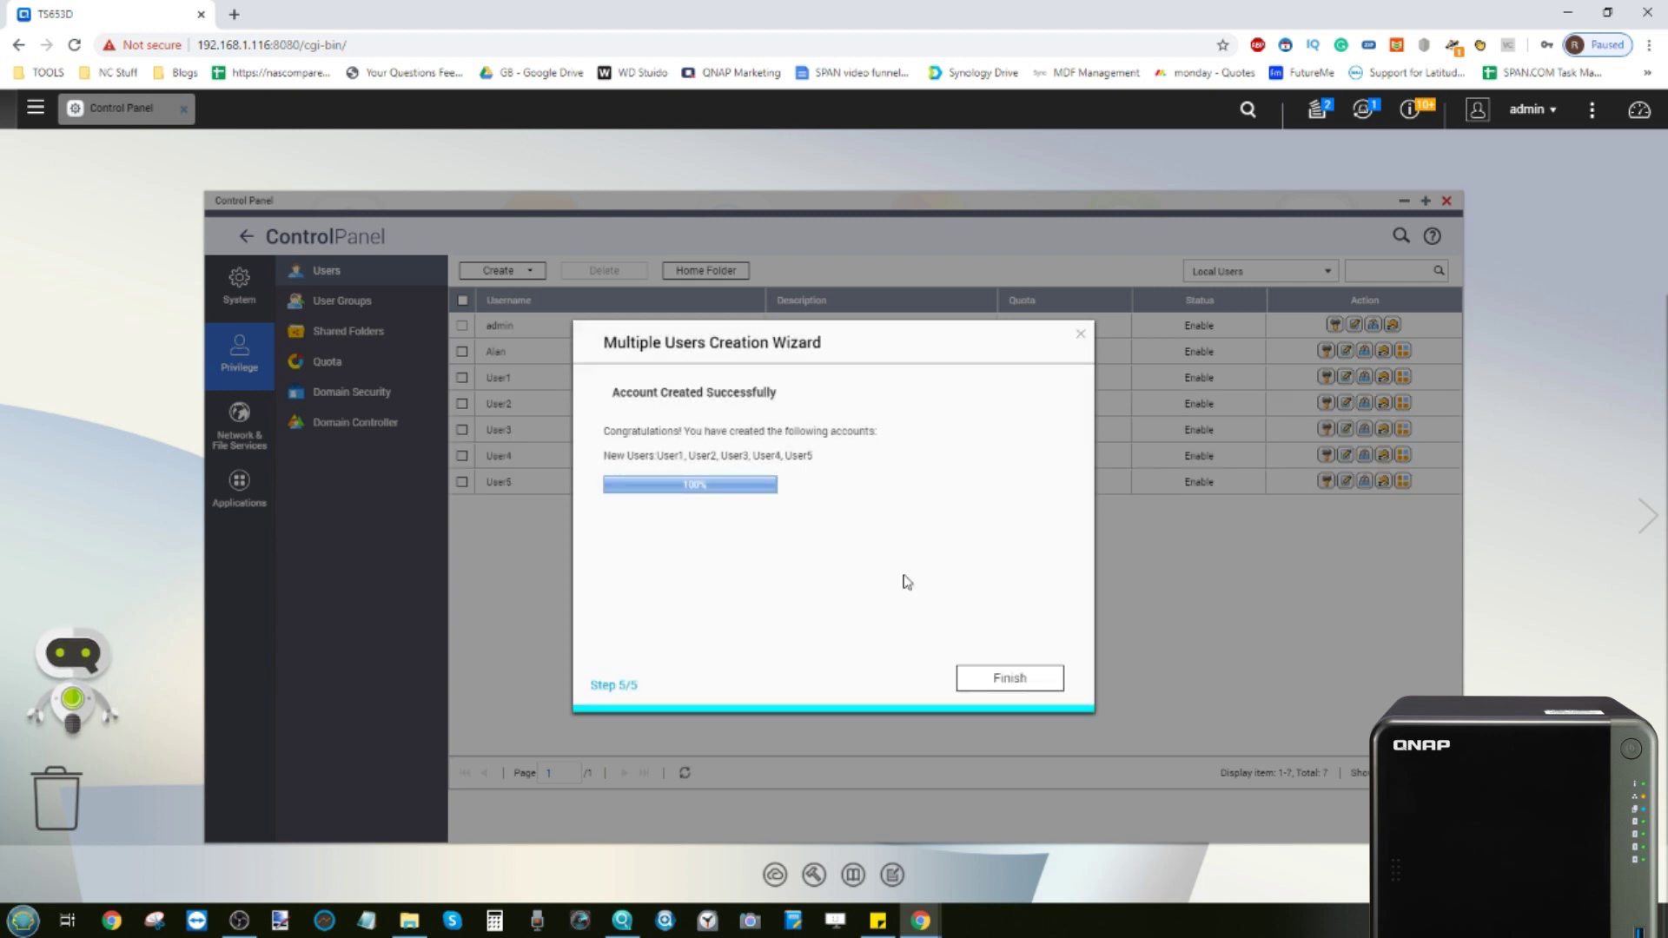
pyautogui.click(1009, 678)
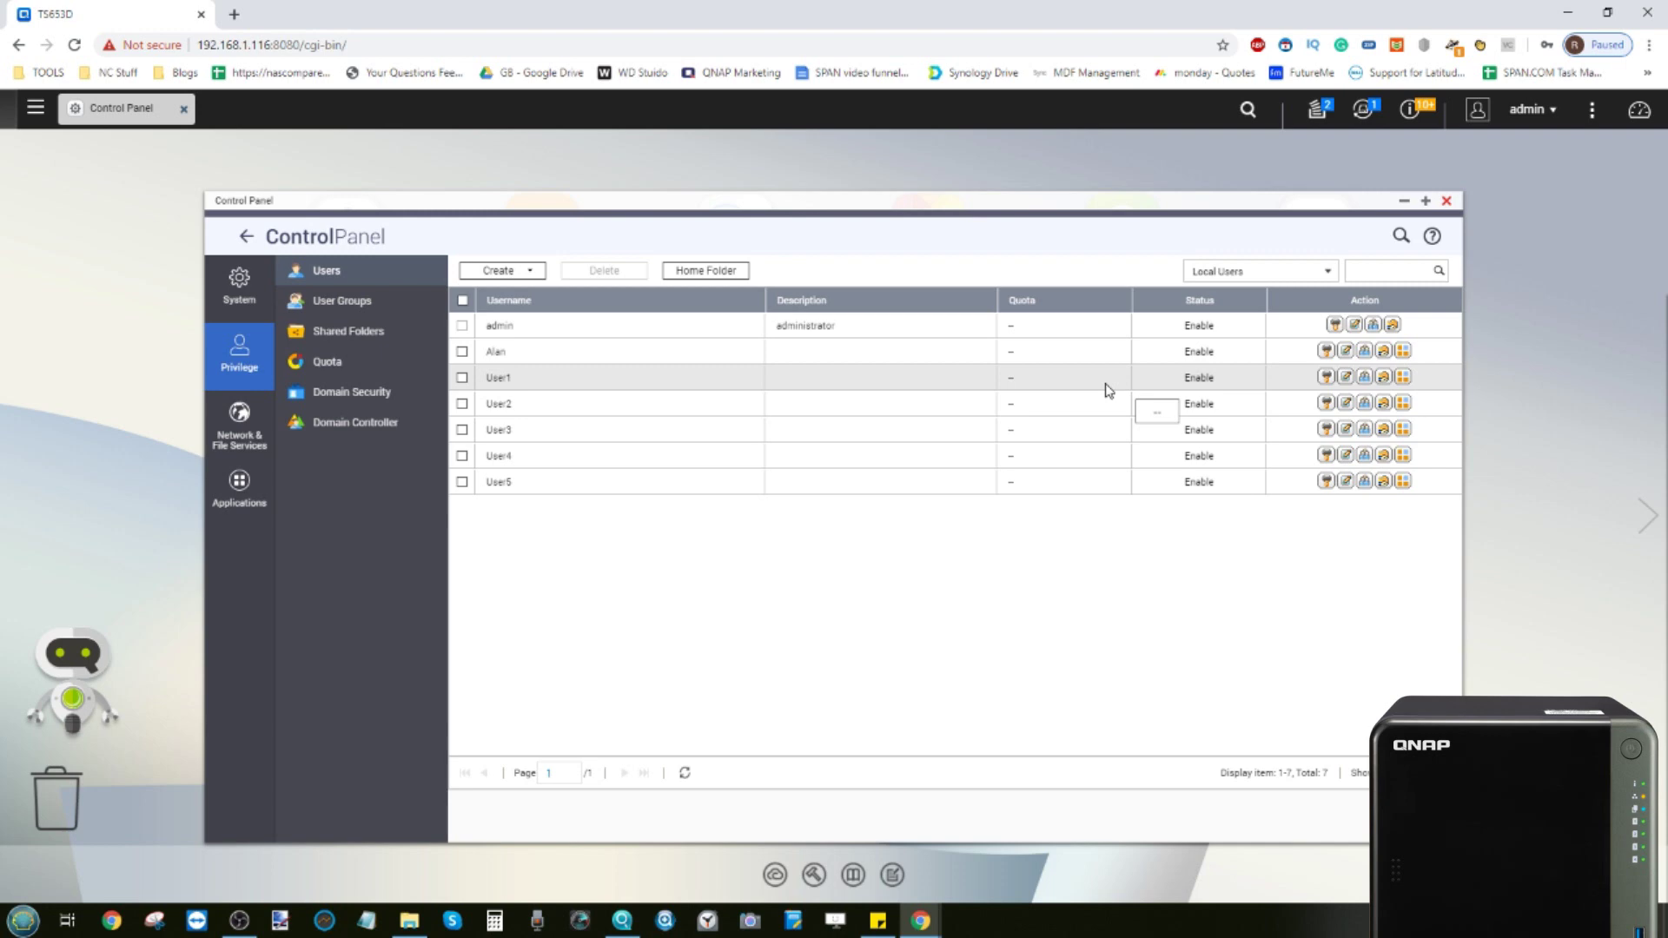
# Close Control Panel, briefly open File Station from the main menu, then close it
pyautogui.click(1447, 202)
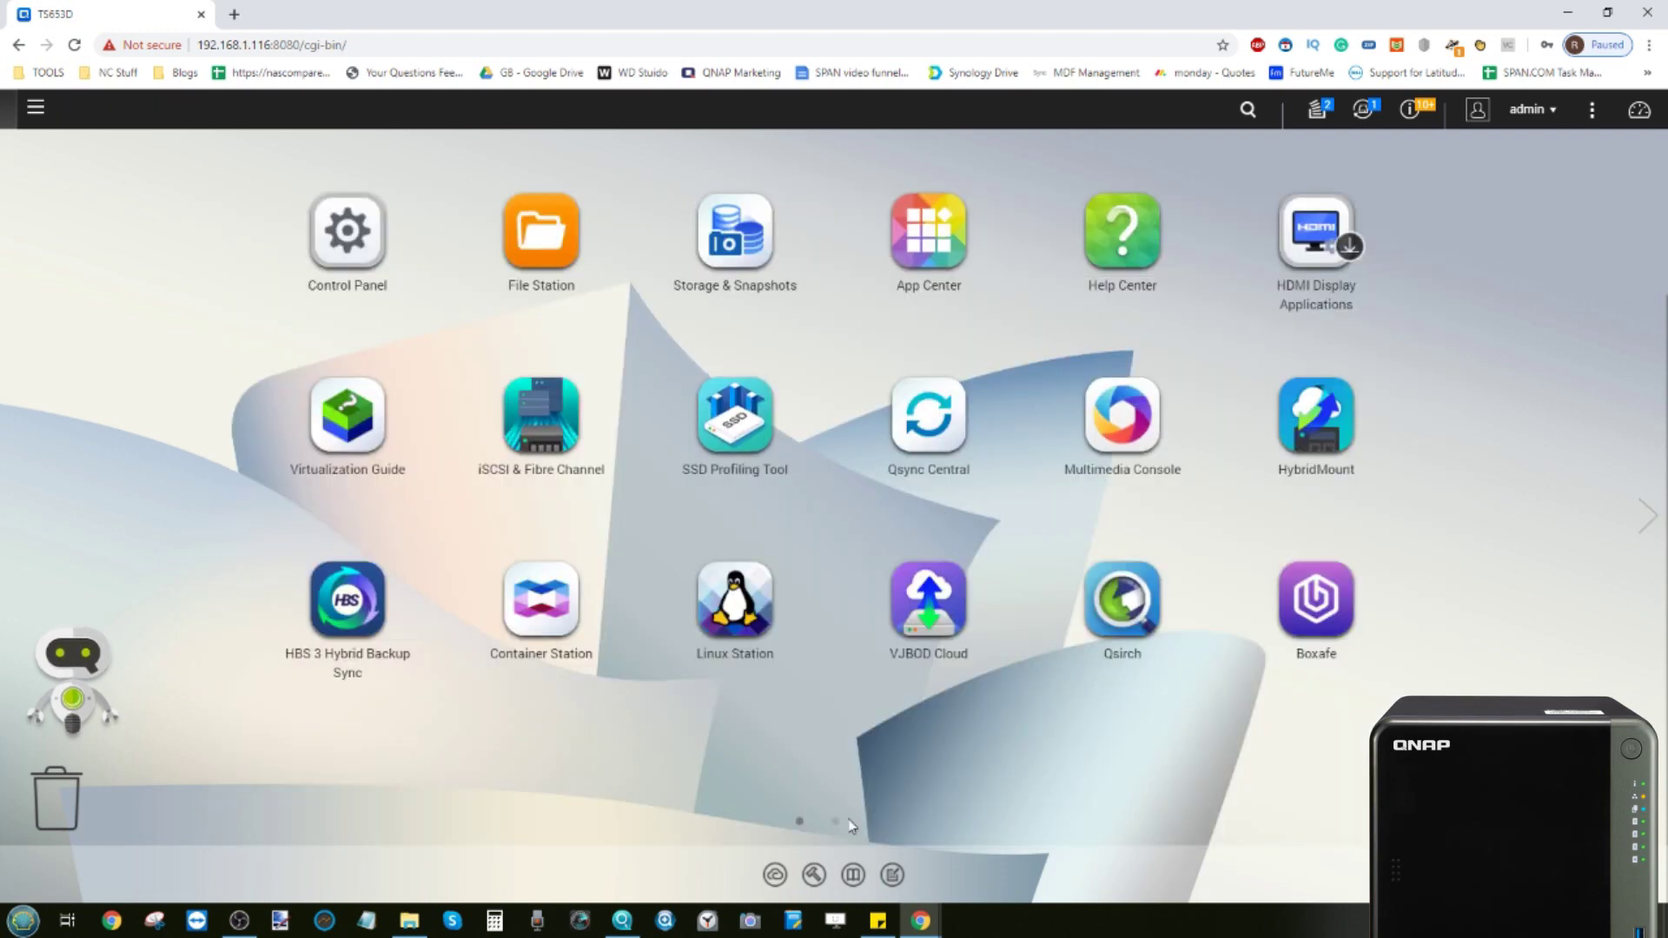
pyautogui.click(834, 821)
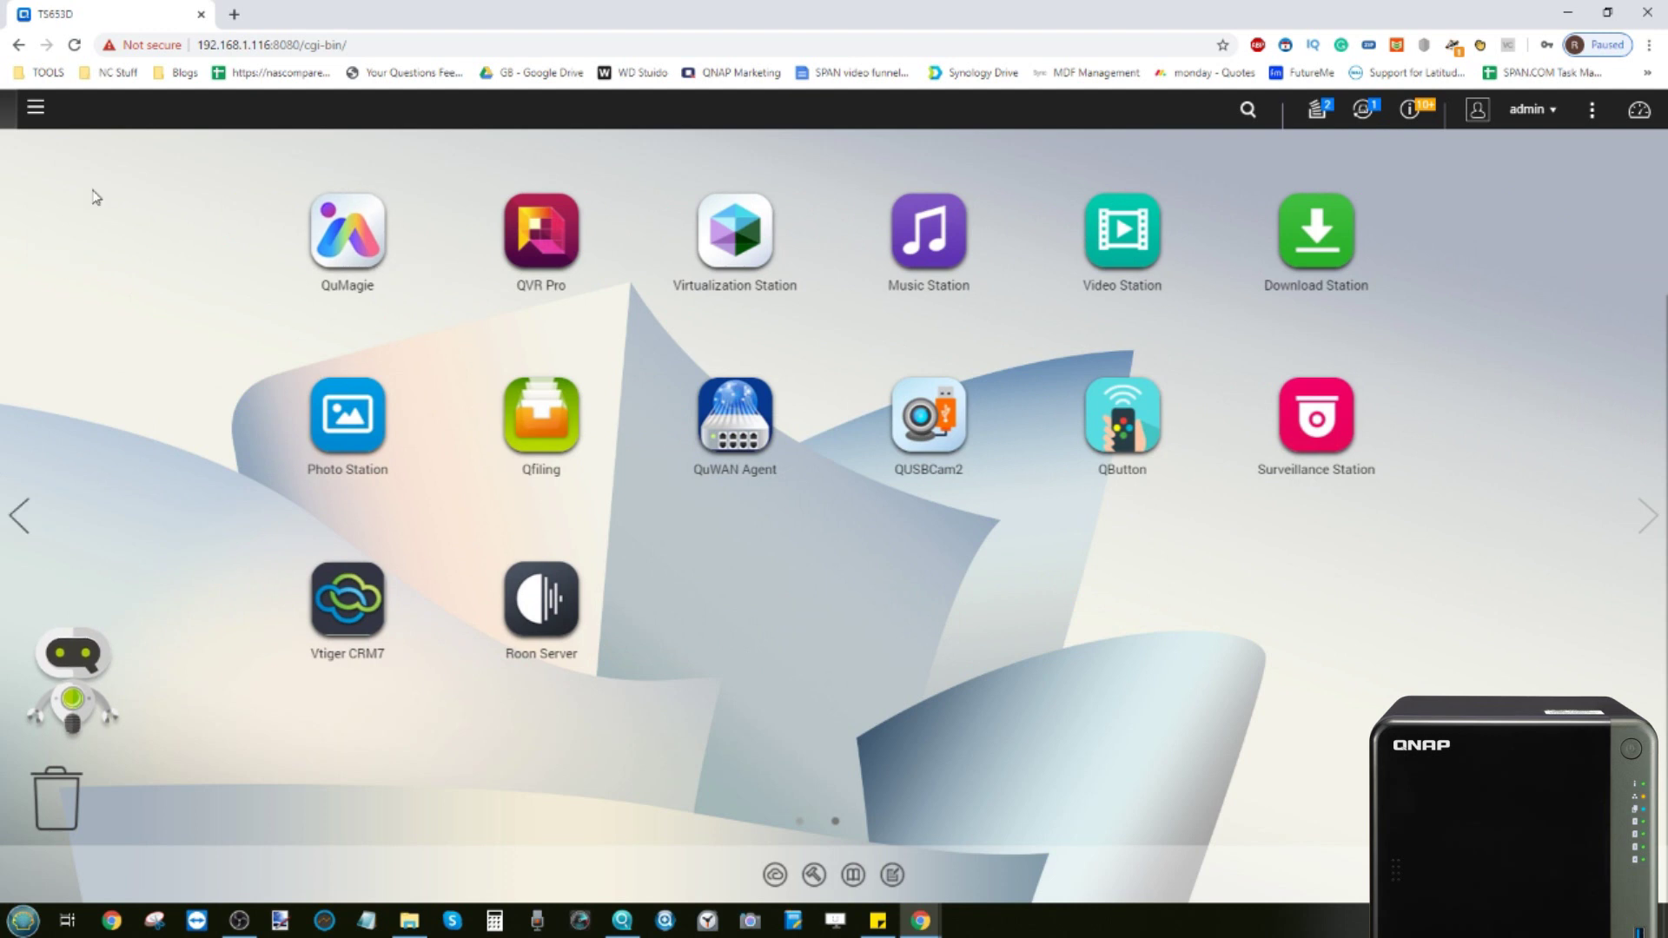
pyautogui.click(36, 107)
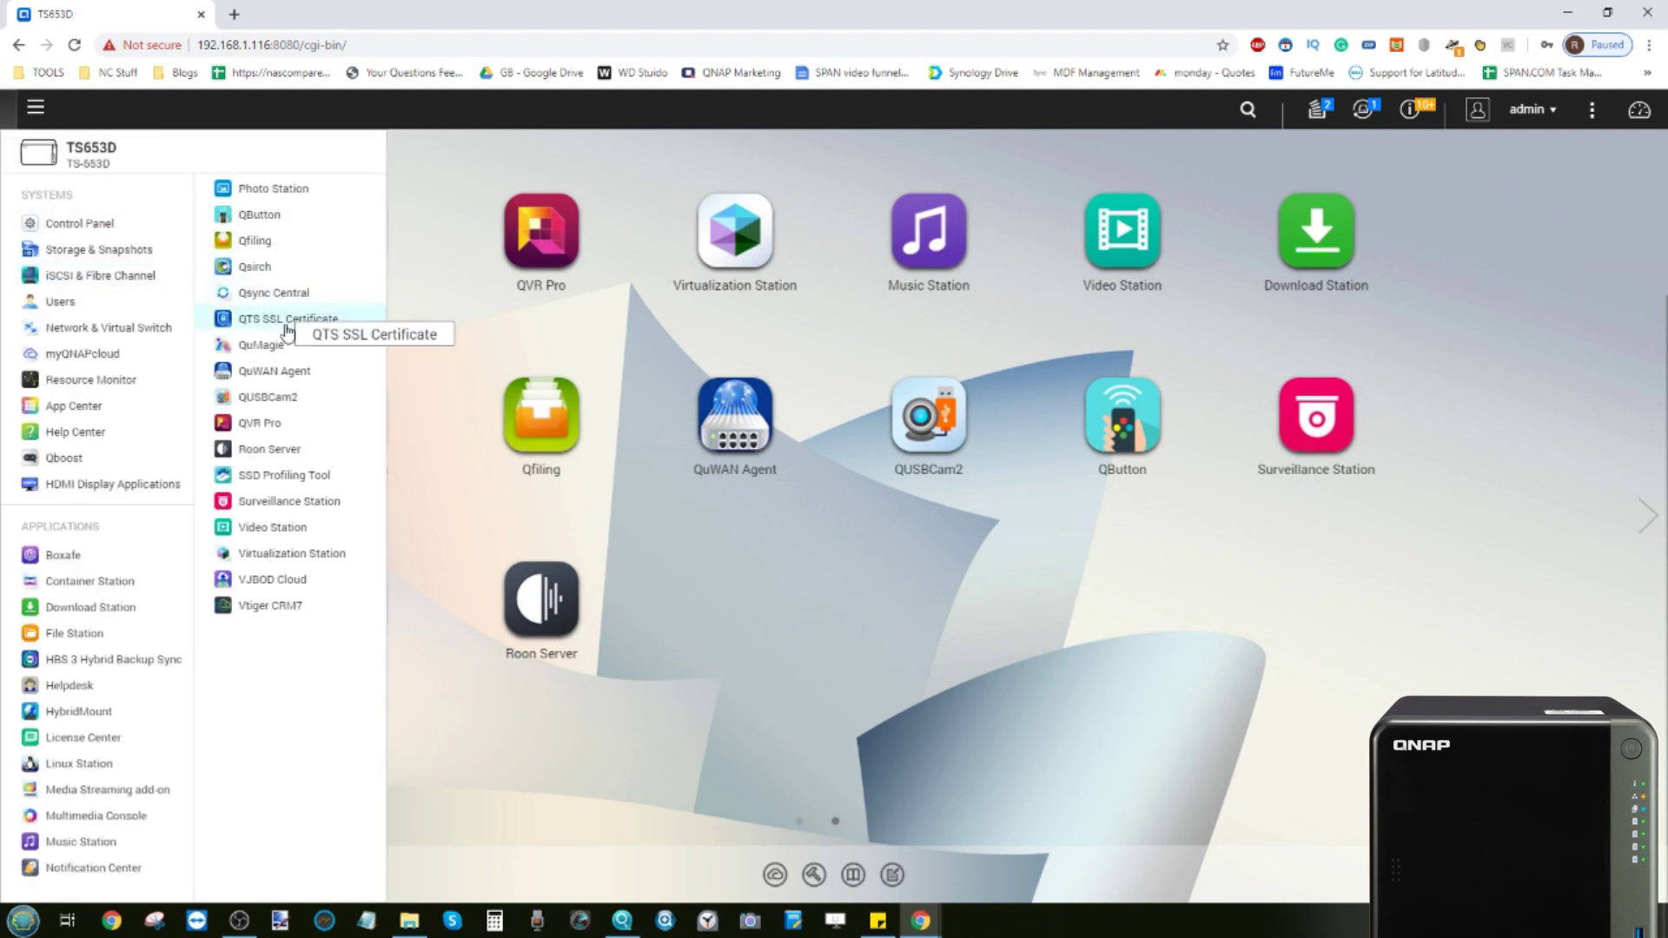
pyautogui.click(56, 662)
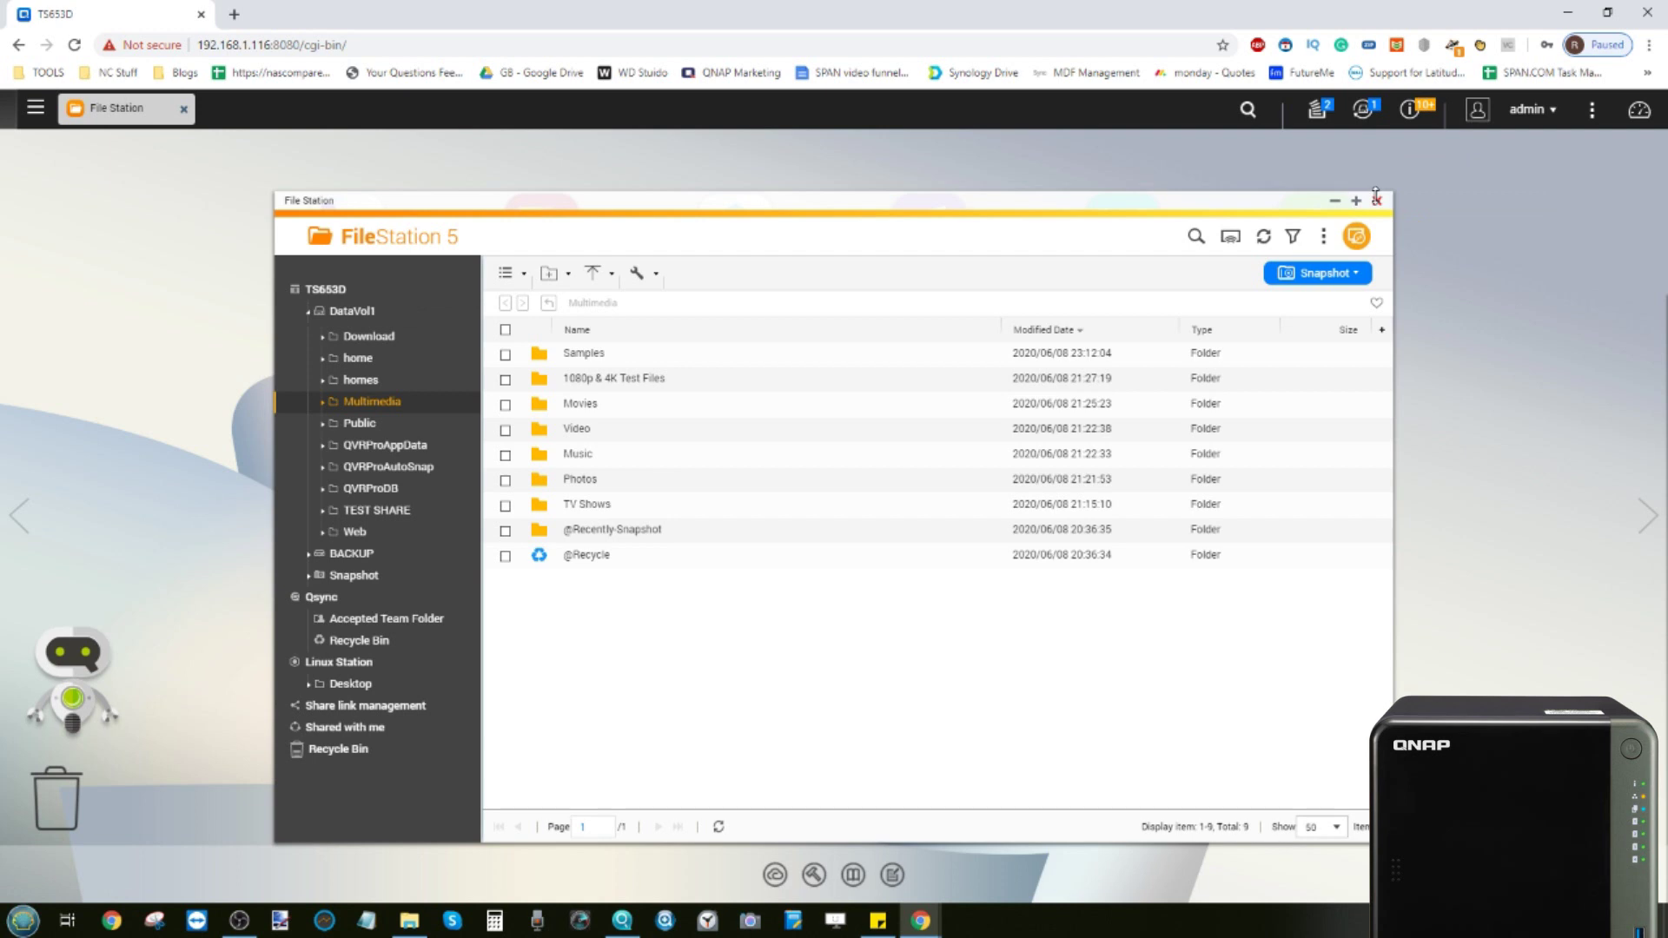
pyautogui.click(1377, 200)
# Log the admin account out from the top-right account menu
pyautogui.click(1532, 109)
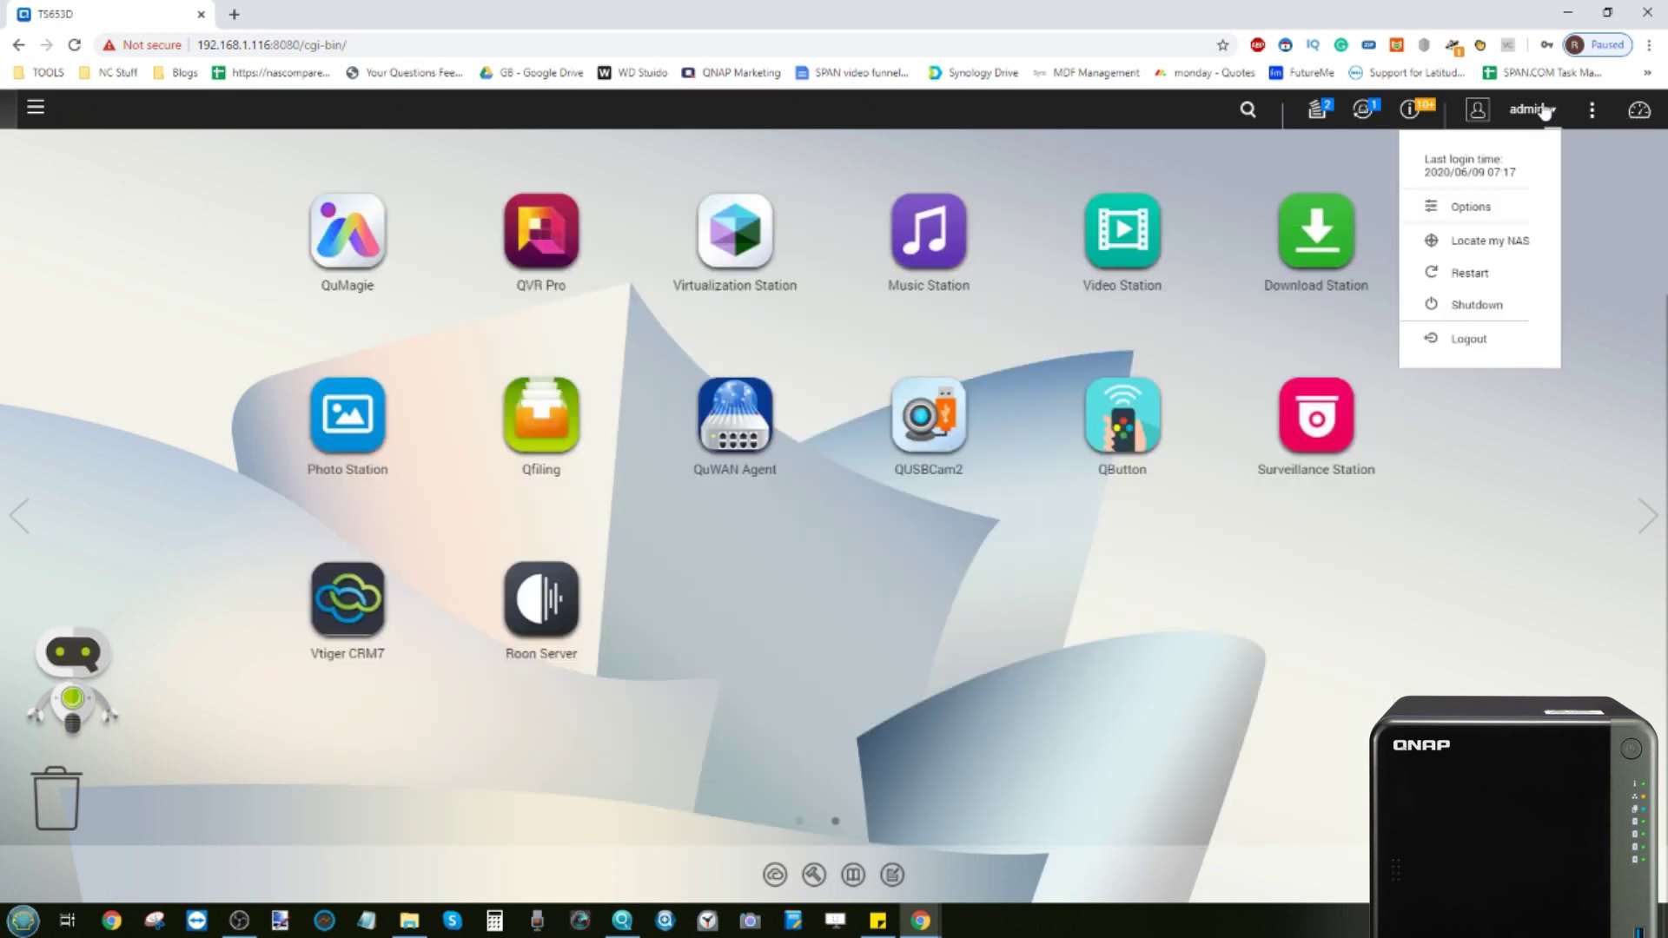
pyautogui.click(1483, 345)
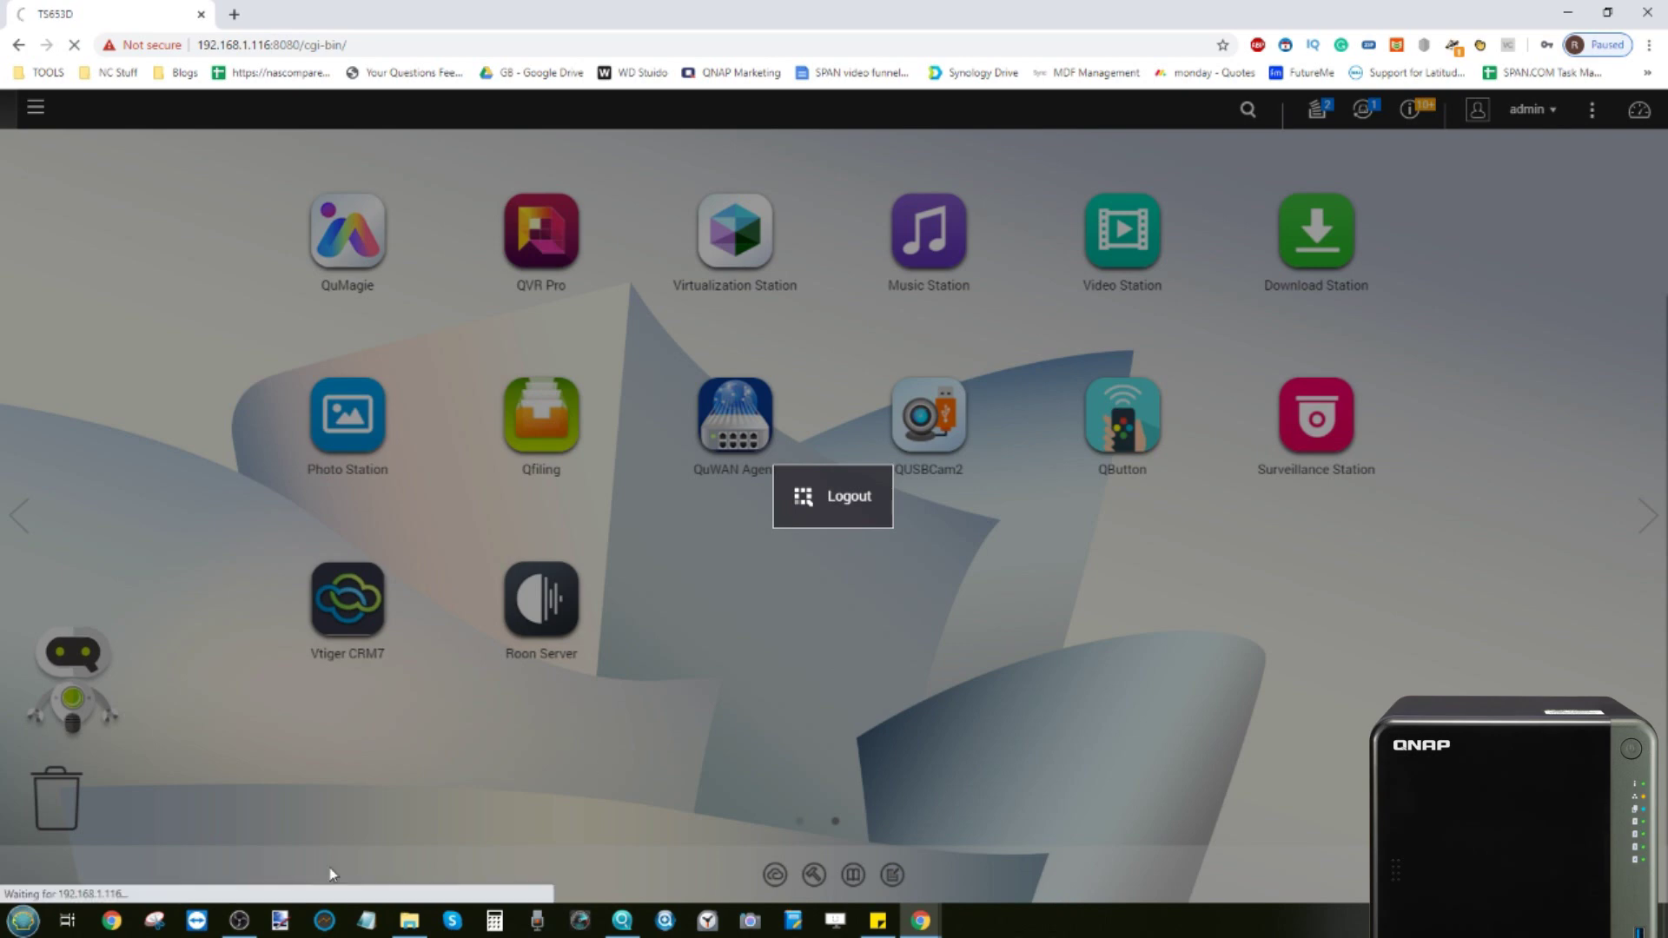
pyautogui.click(251, 923)
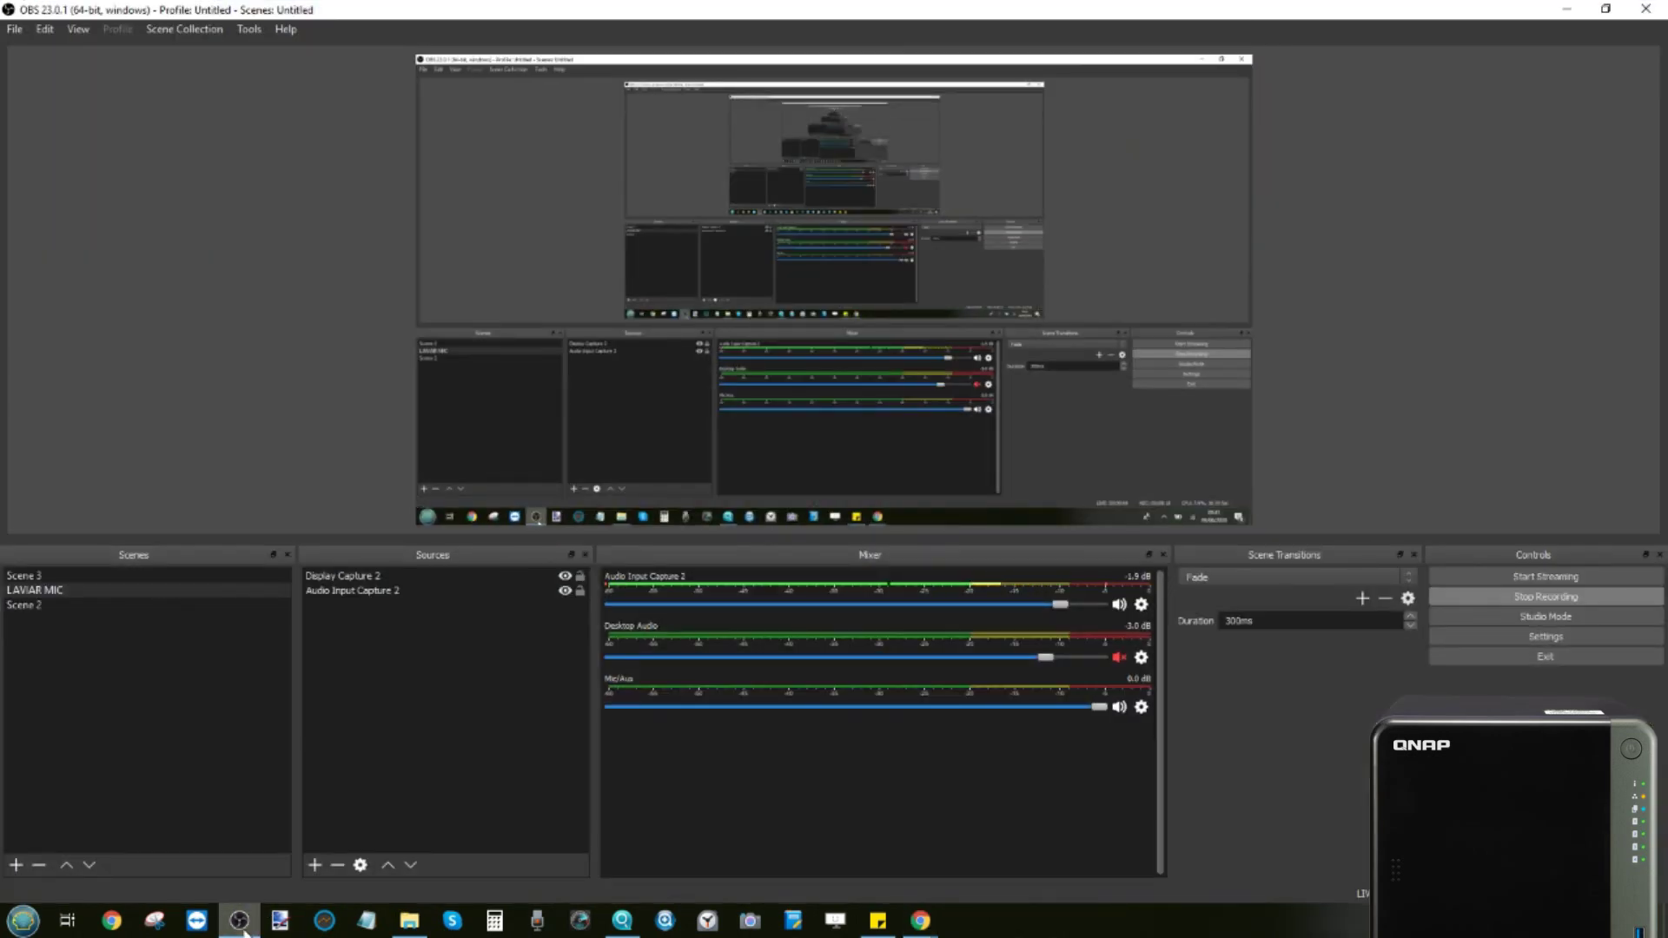
# Log in with the new user's username and password
pyautogui.click(244, 929)
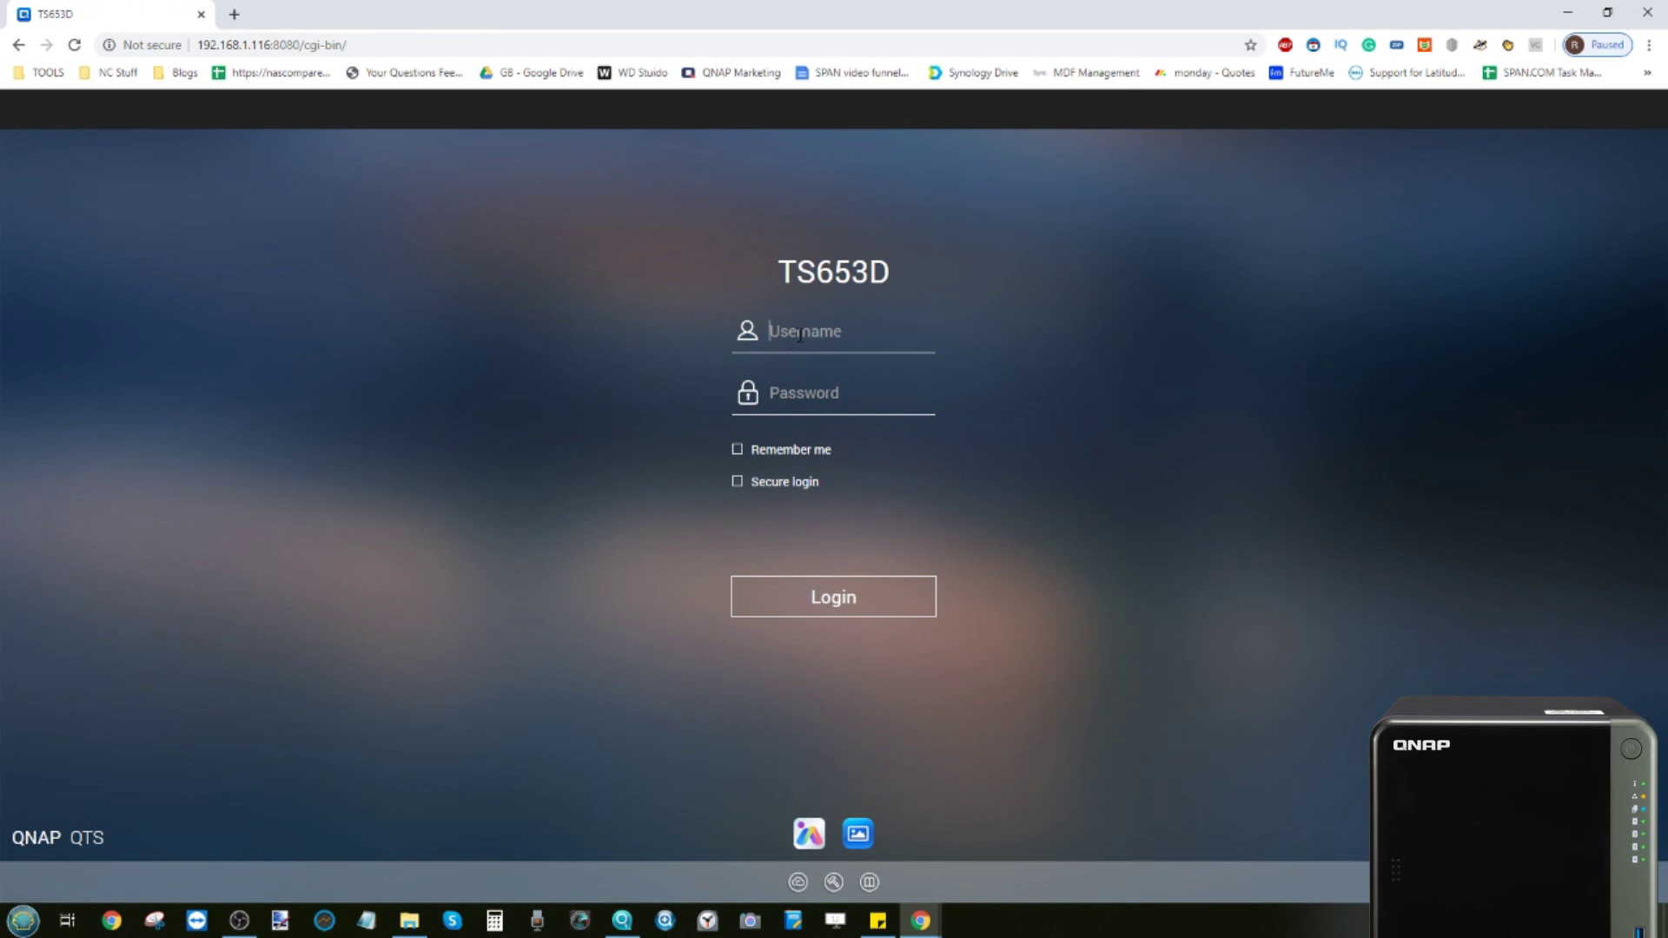
pyautogui.write('Alan')
pyautogui.press('Tab')
pyautogui.write('***')
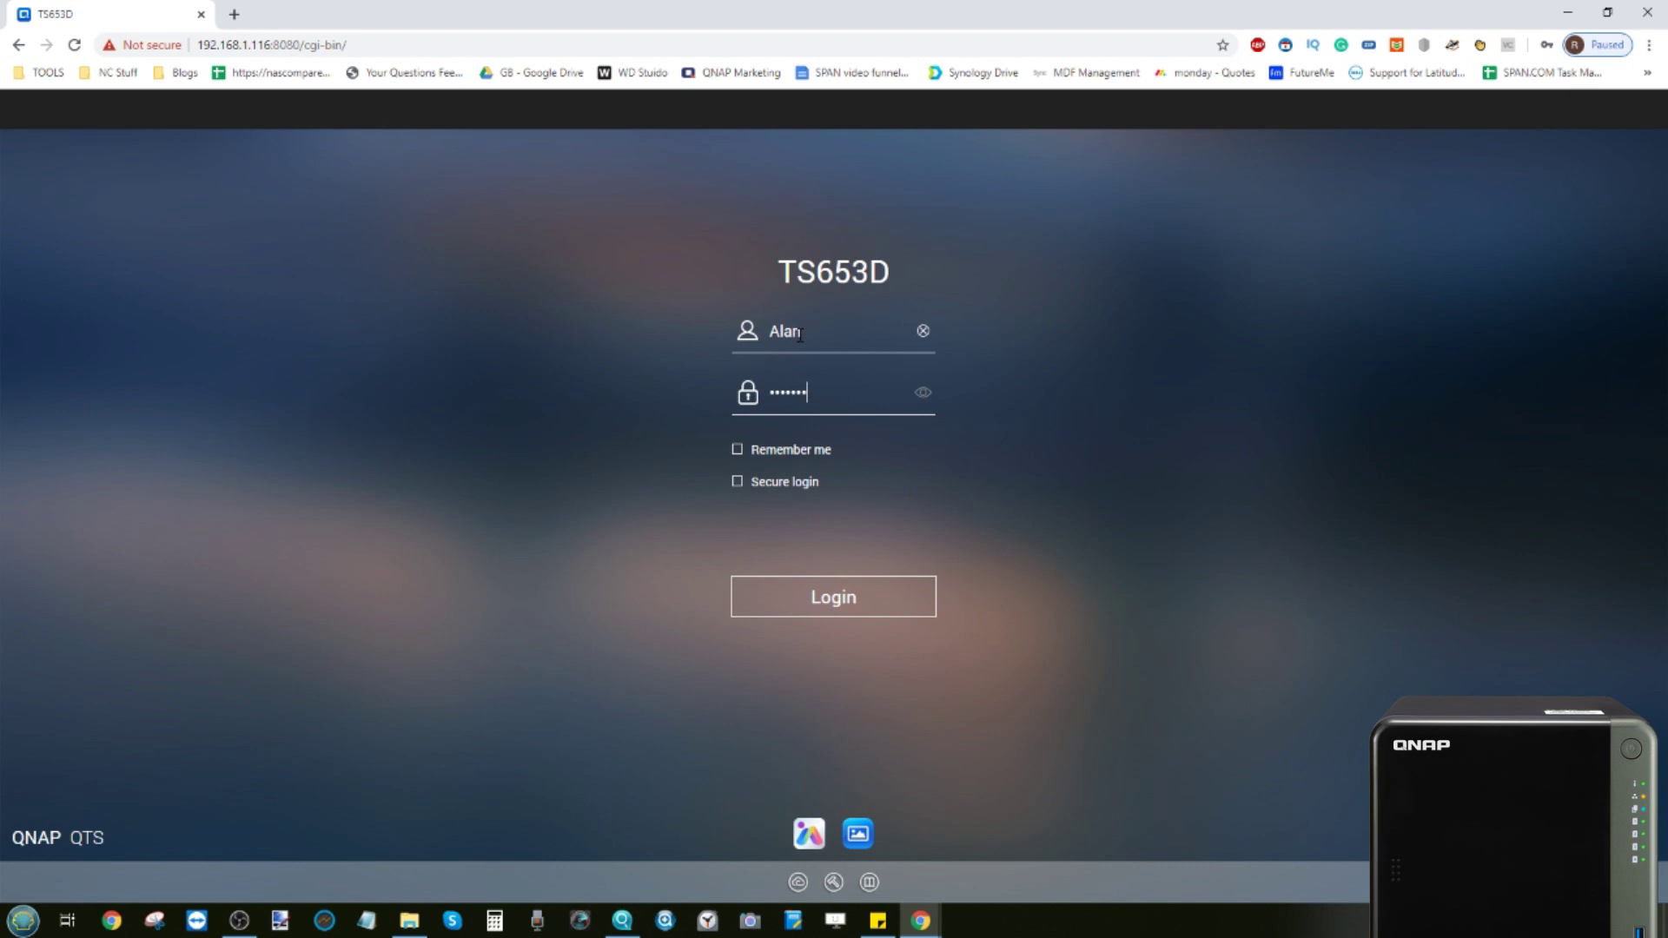
pyautogui.click(831, 594)
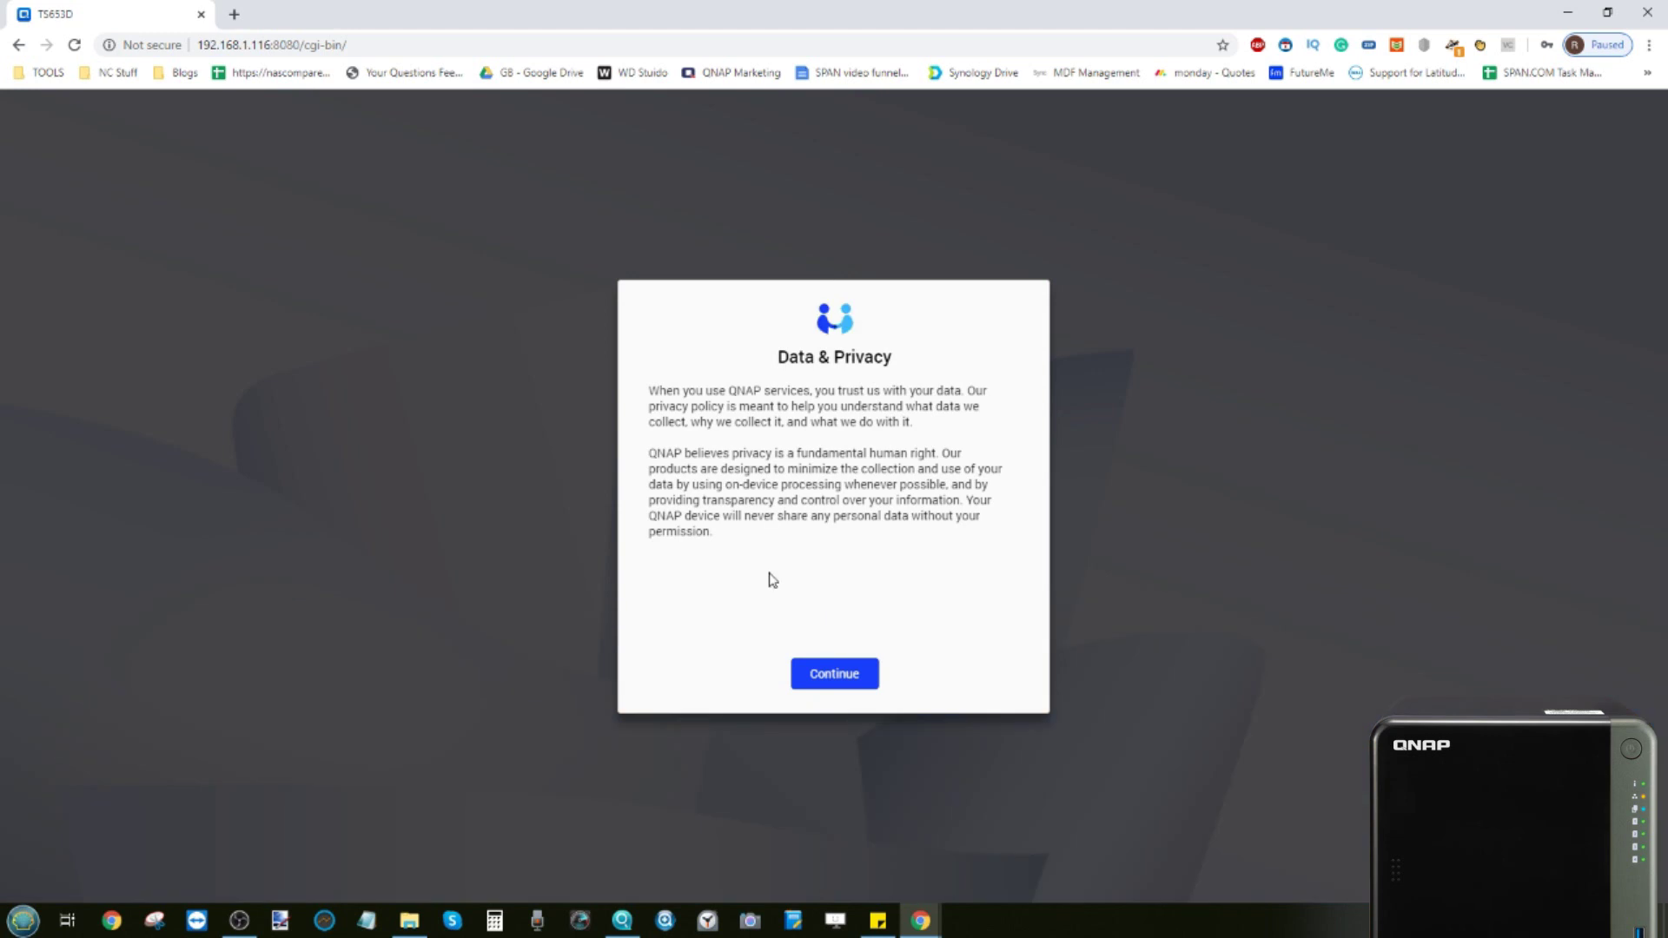
# Read through the Data & Privacy notice and accept it with Continue
pyautogui.click(836, 679)
pyautogui.scroll(-10, 797, 571)
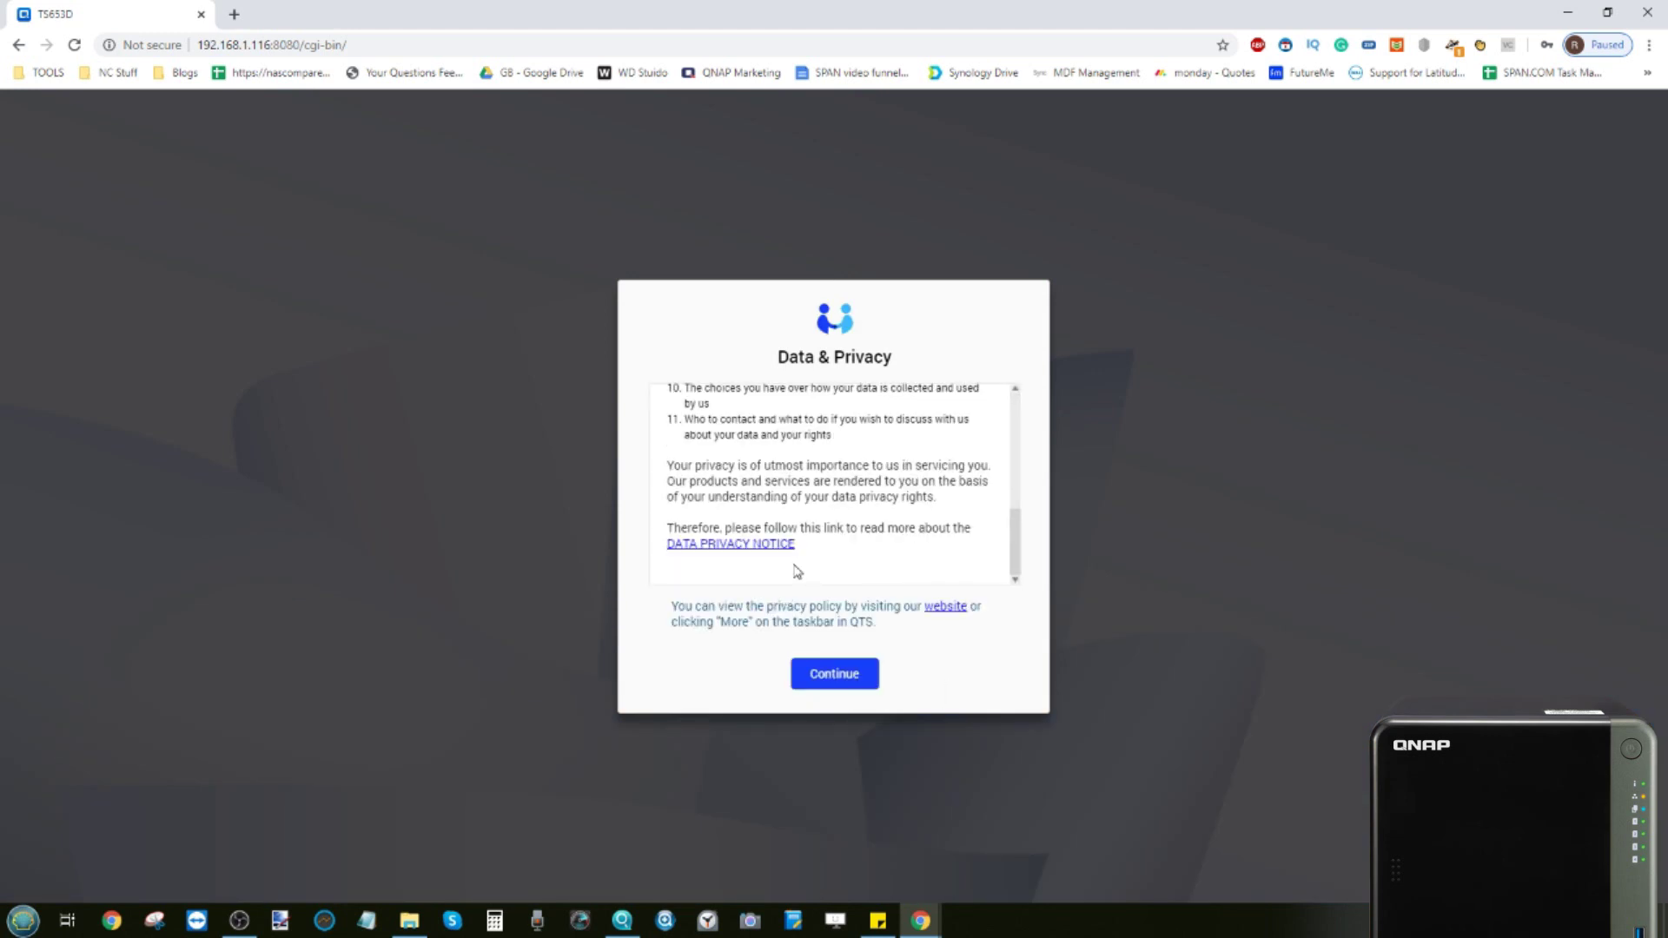
pyautogui.click(822, 675)
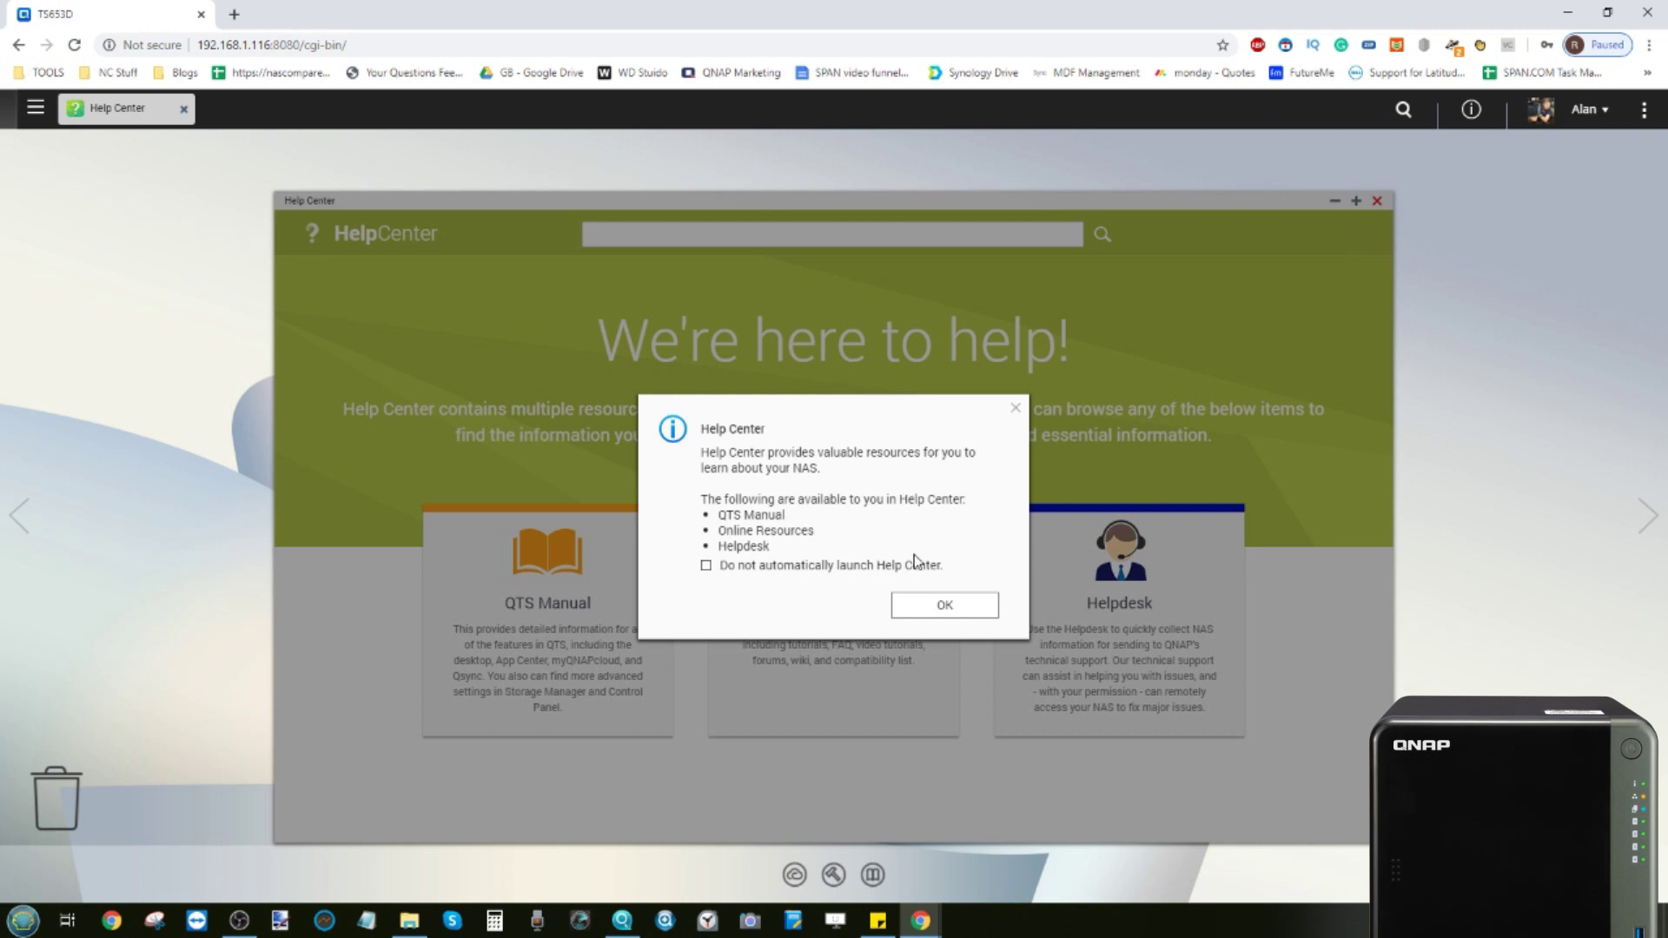
# Dismiss Help Center, then browse the home and Download folders in File Station and close it
pyautogui.click(926, 608)
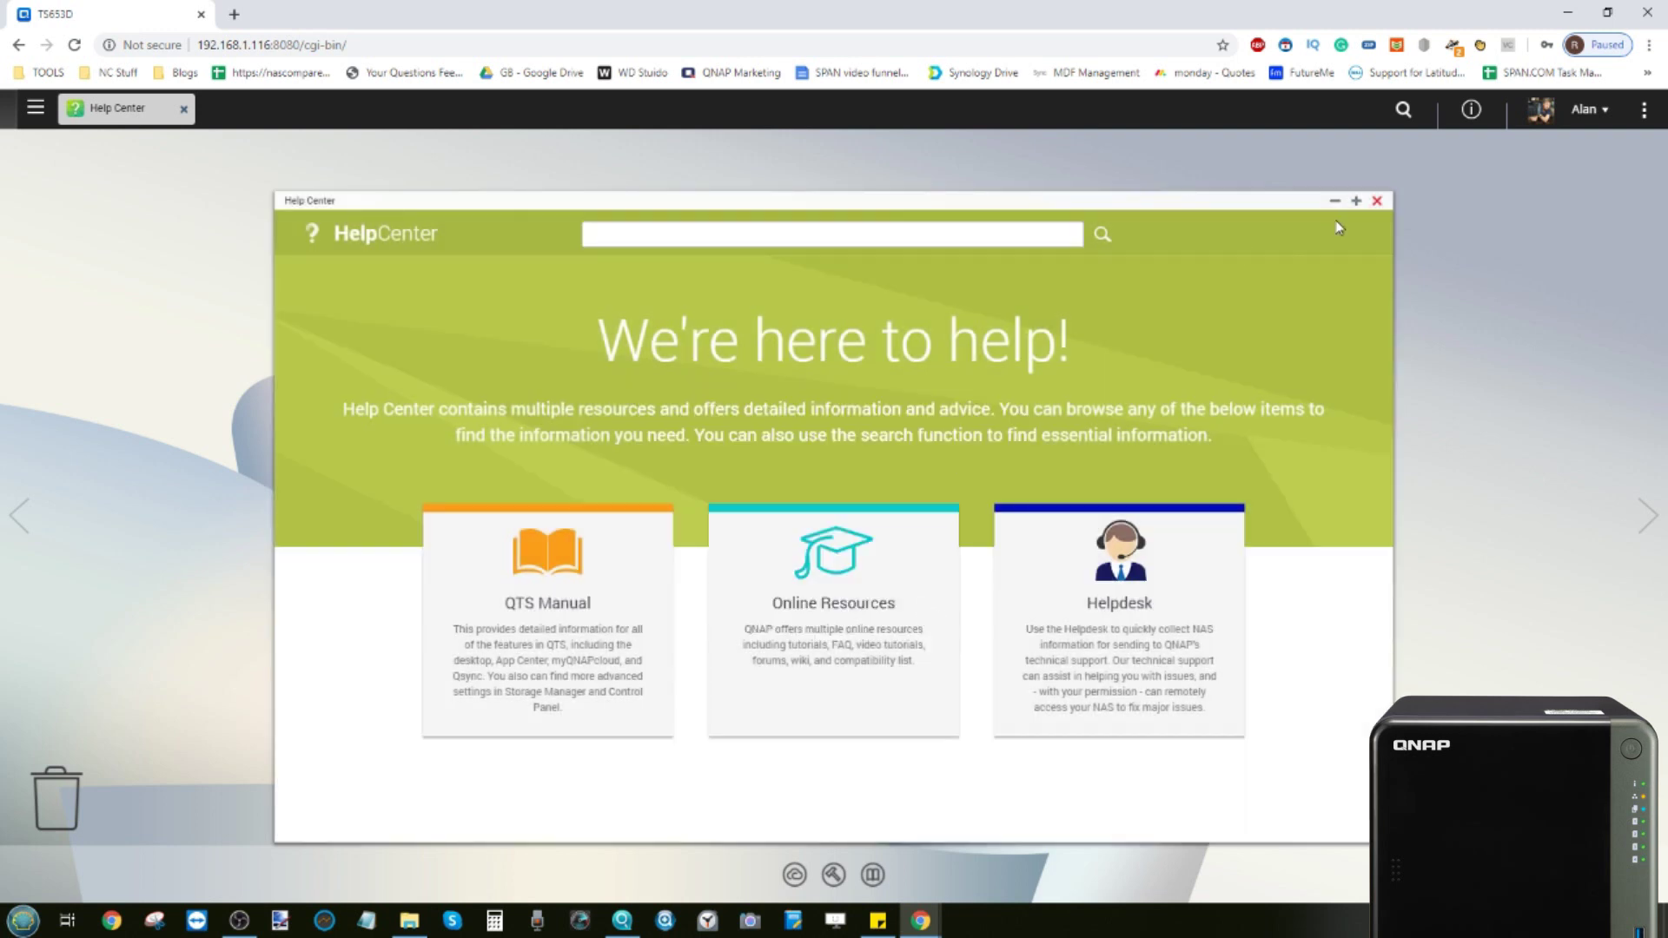
pyautogui.click(1377, 201)
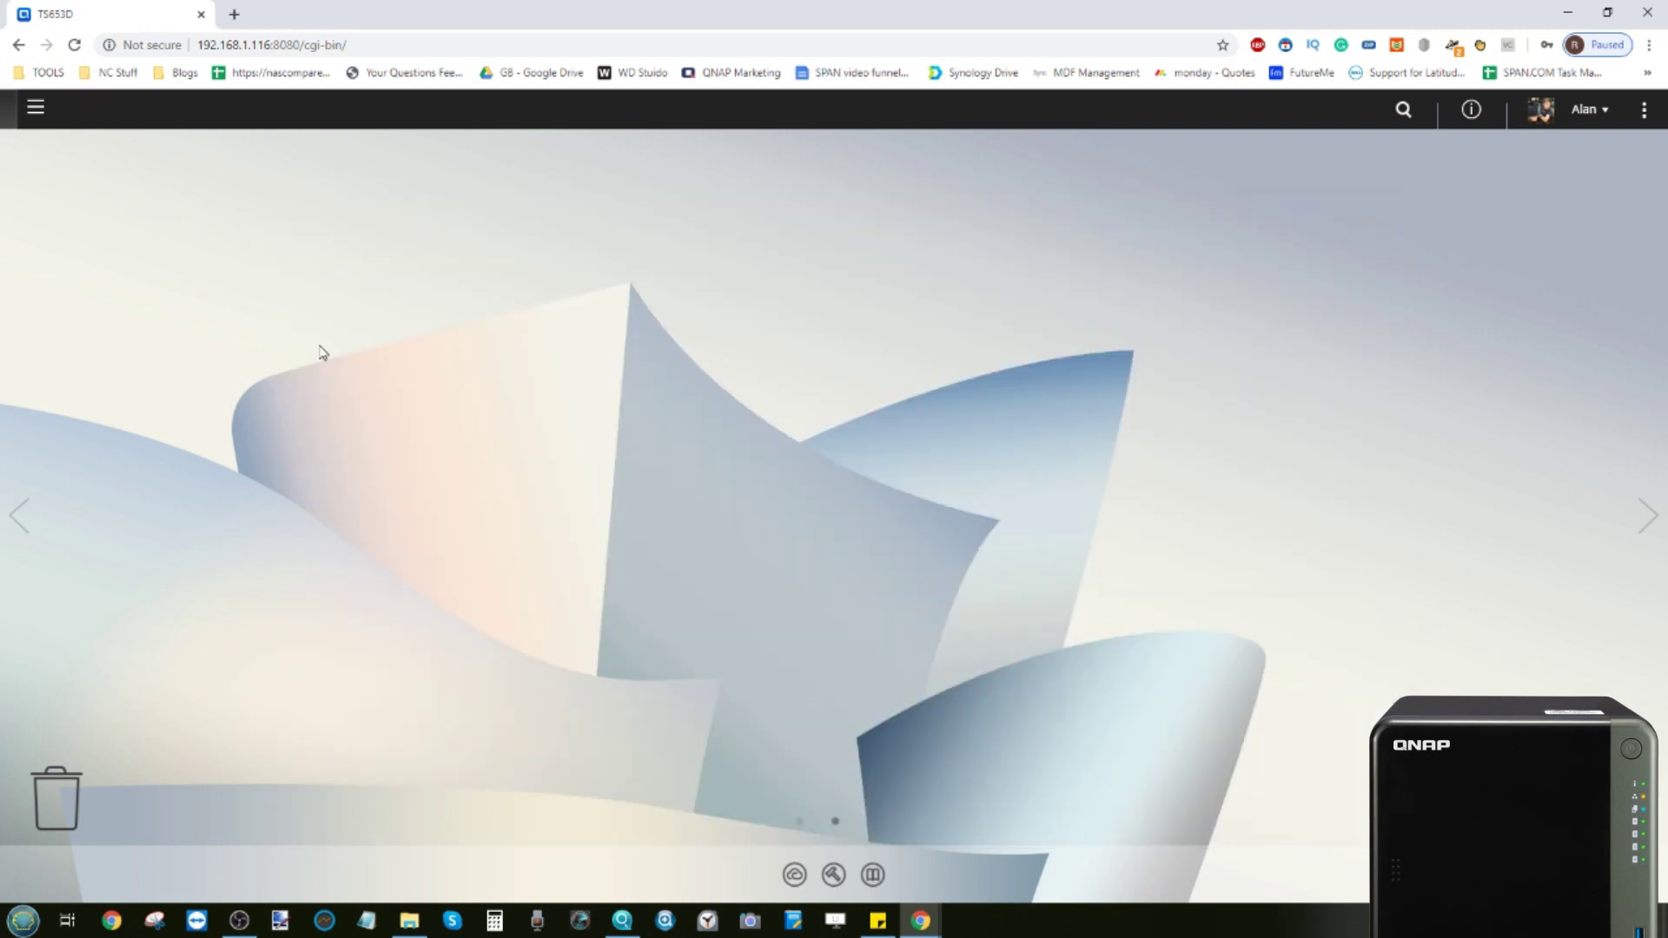
pyautogui.click(36, 110)
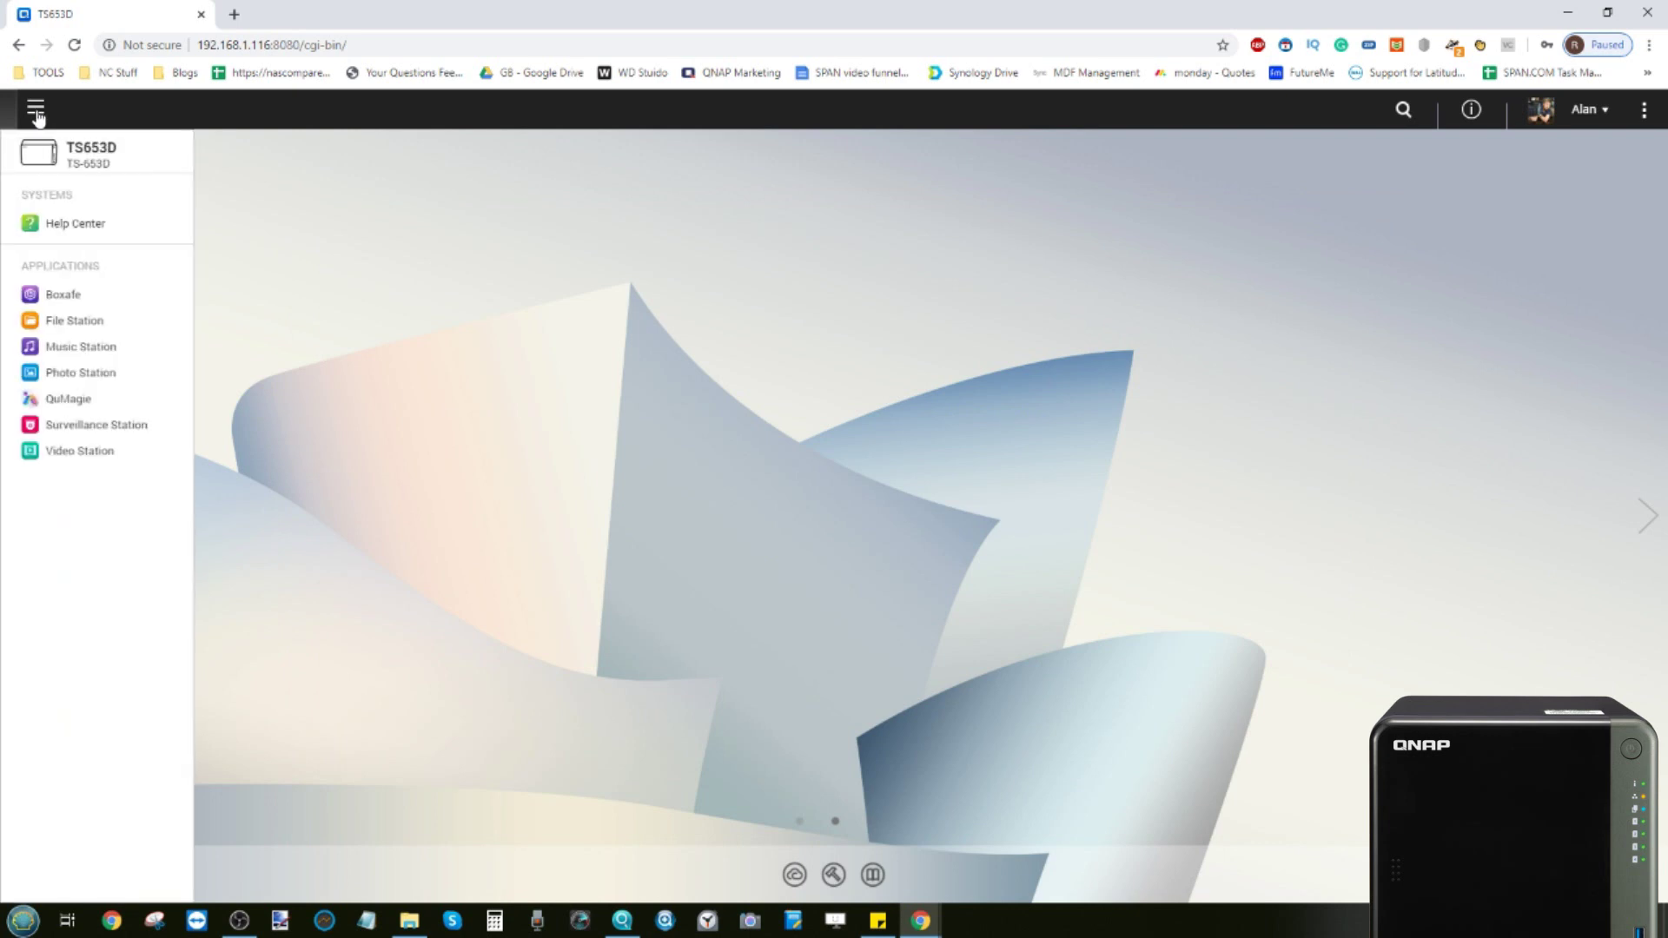
pyautogui.click(69, 323)
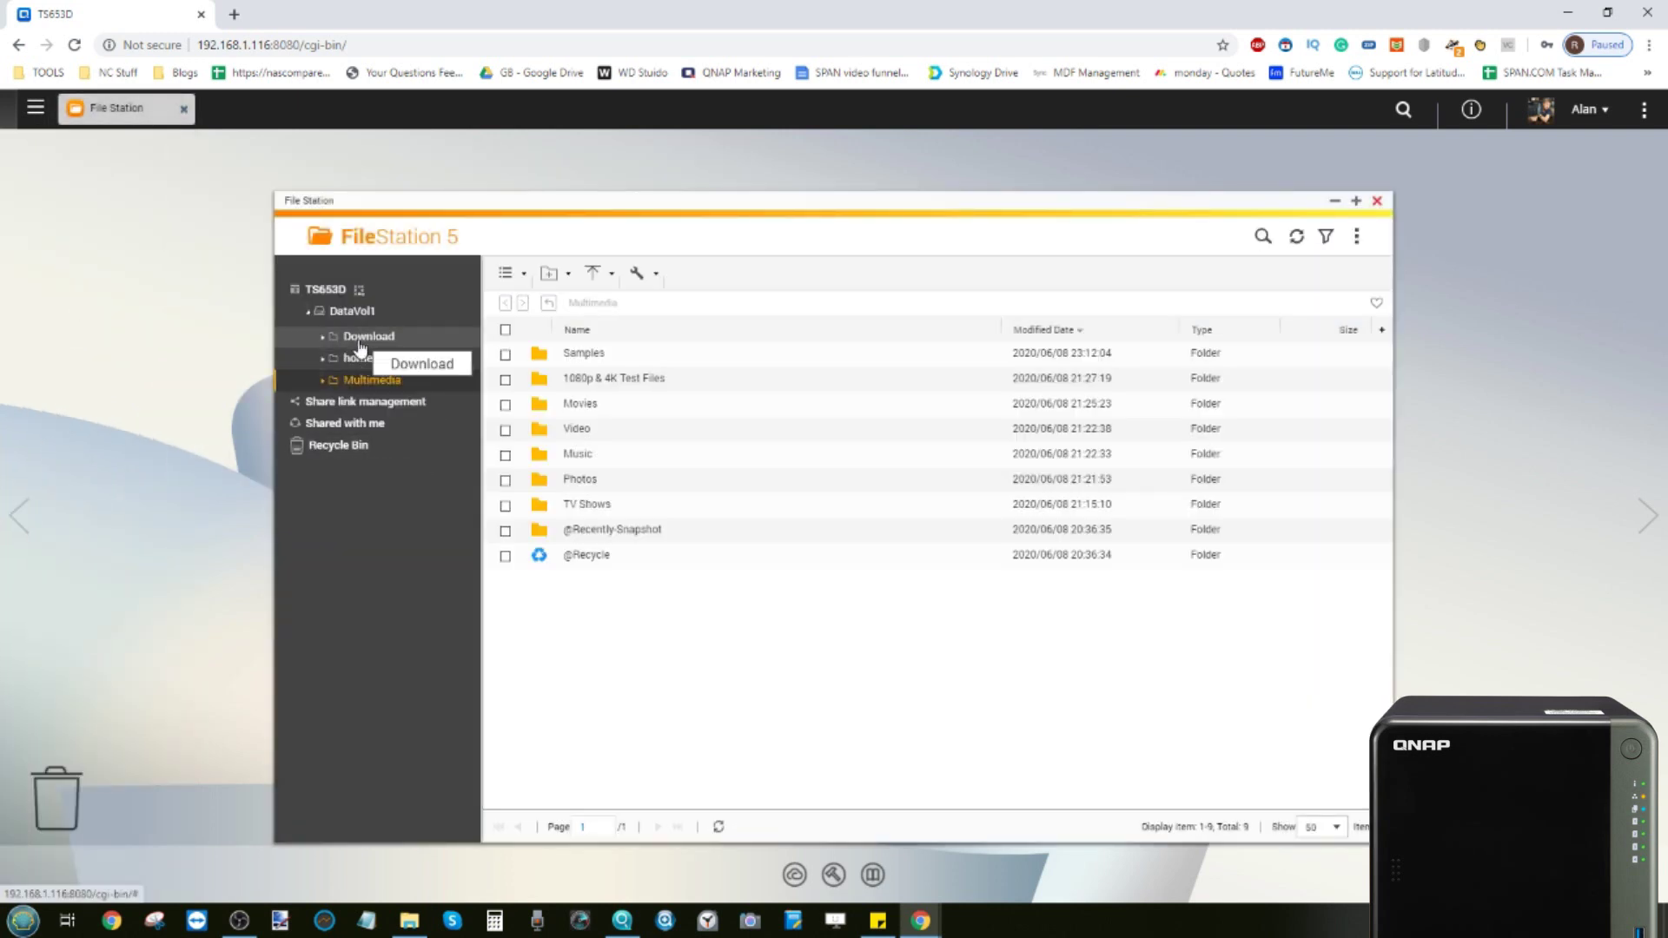
pyautogui.click(358, 360)
pyautogui.click(363, 338)
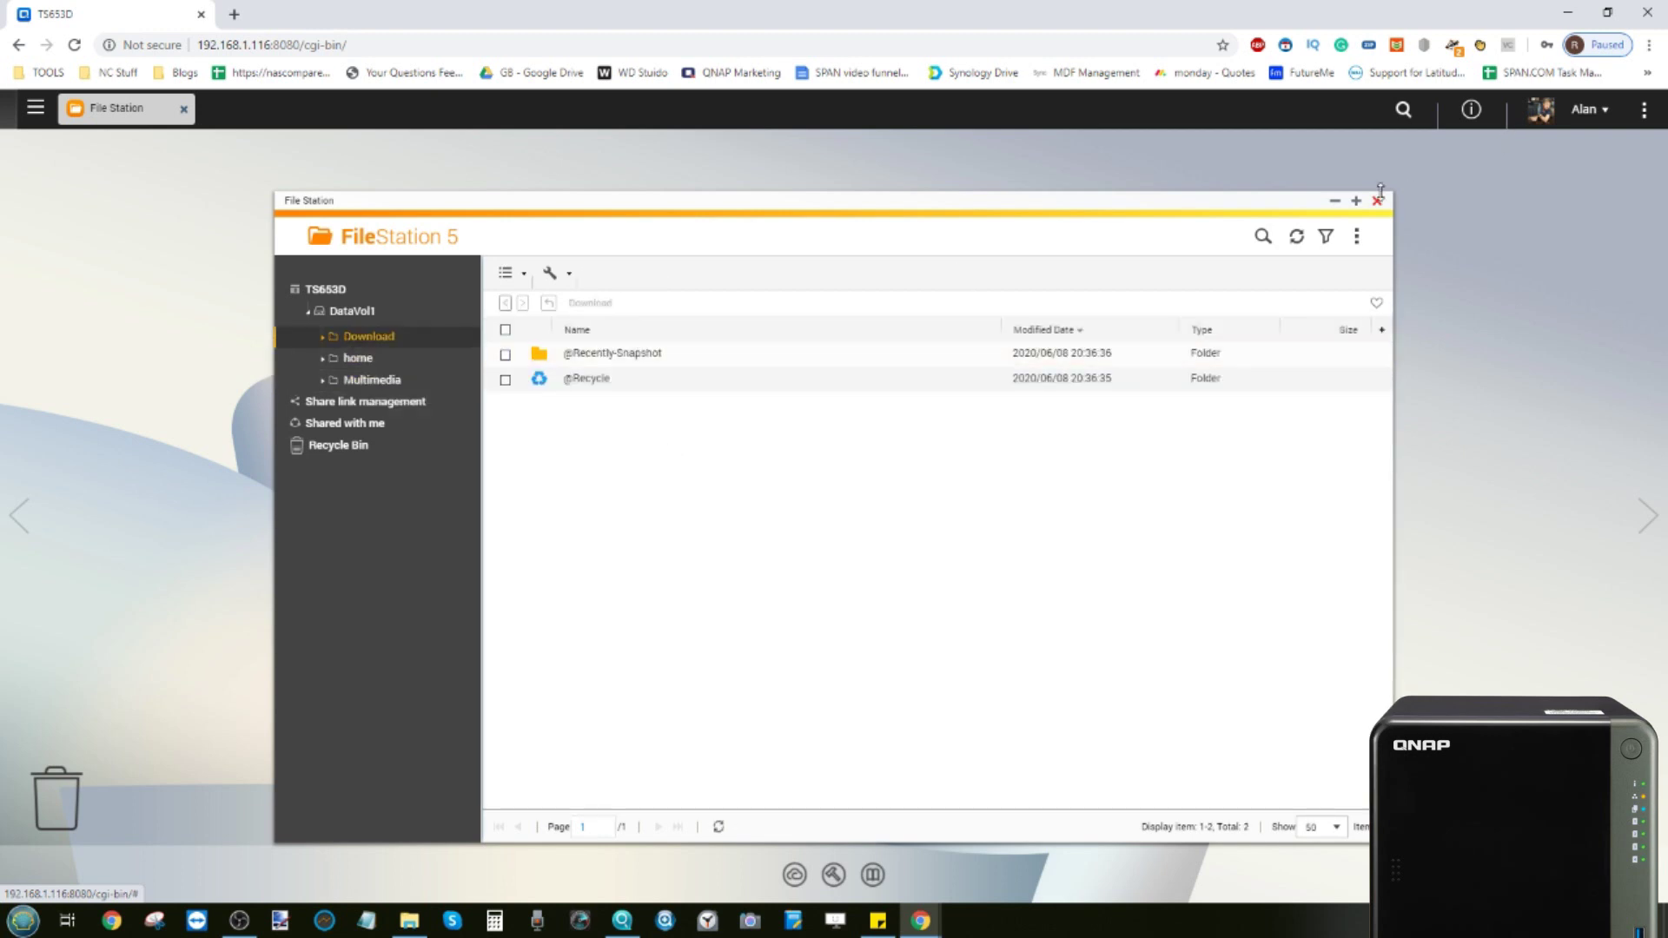
pyautogui.click(1377, 201)
# Check the user's main menu, then log the non-admin user out
pyautogui.click(35, 110)
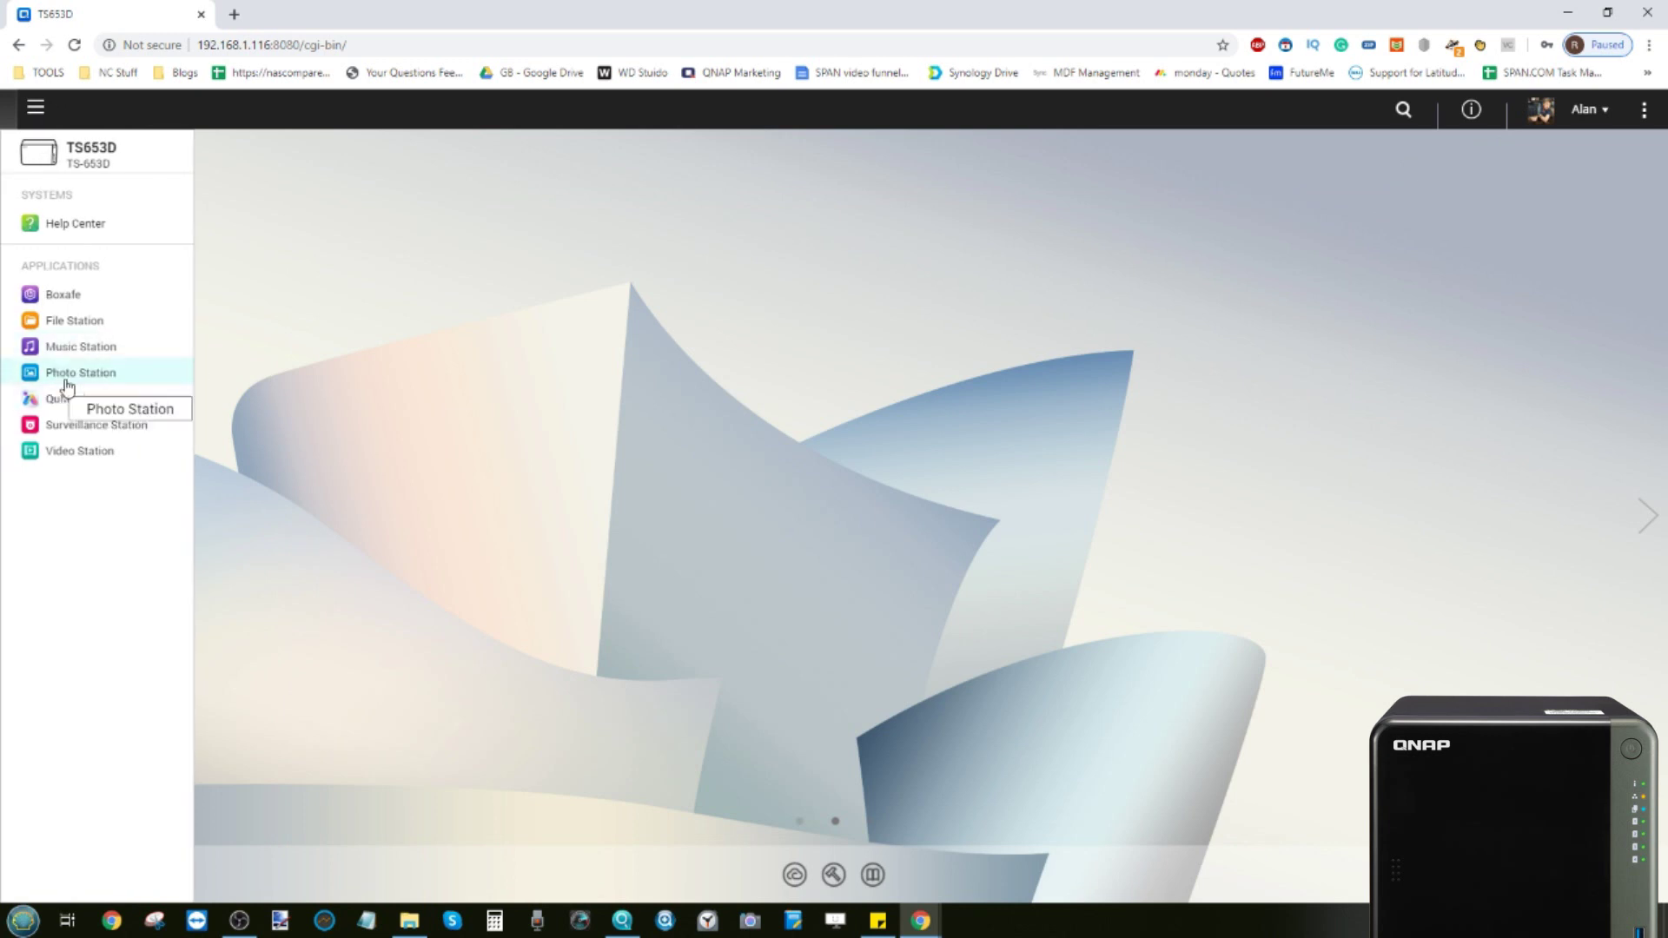
pyautogui.click(287, 353)
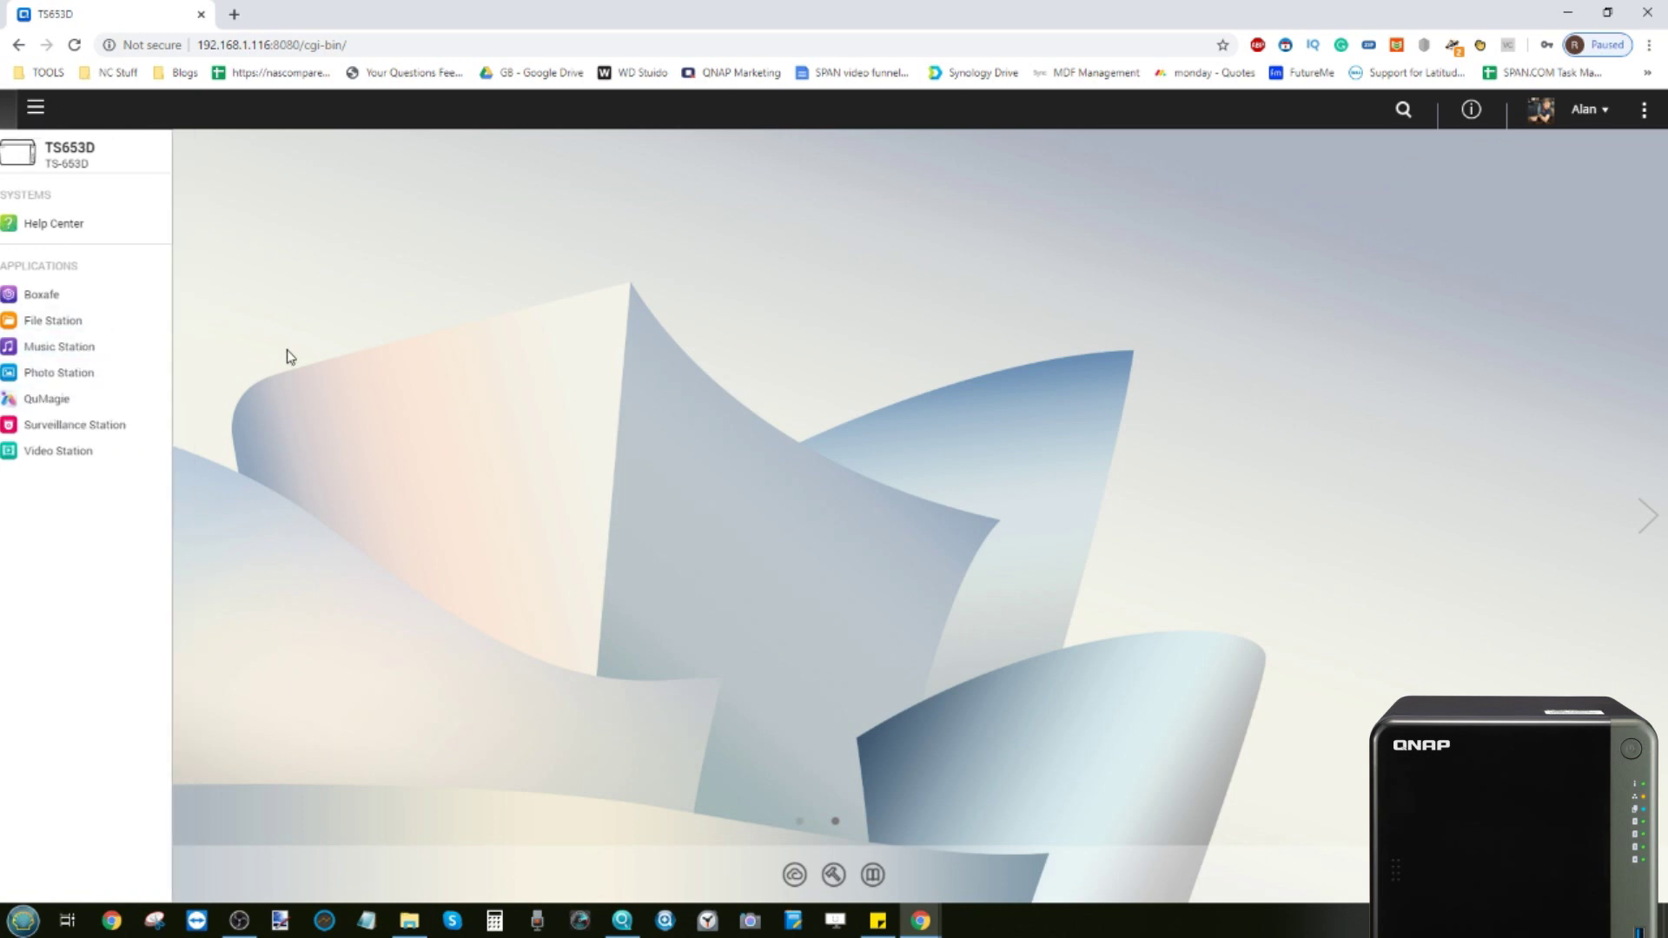
pyautogui.click(1591, 113)
pyautogui.click(1531, 241)
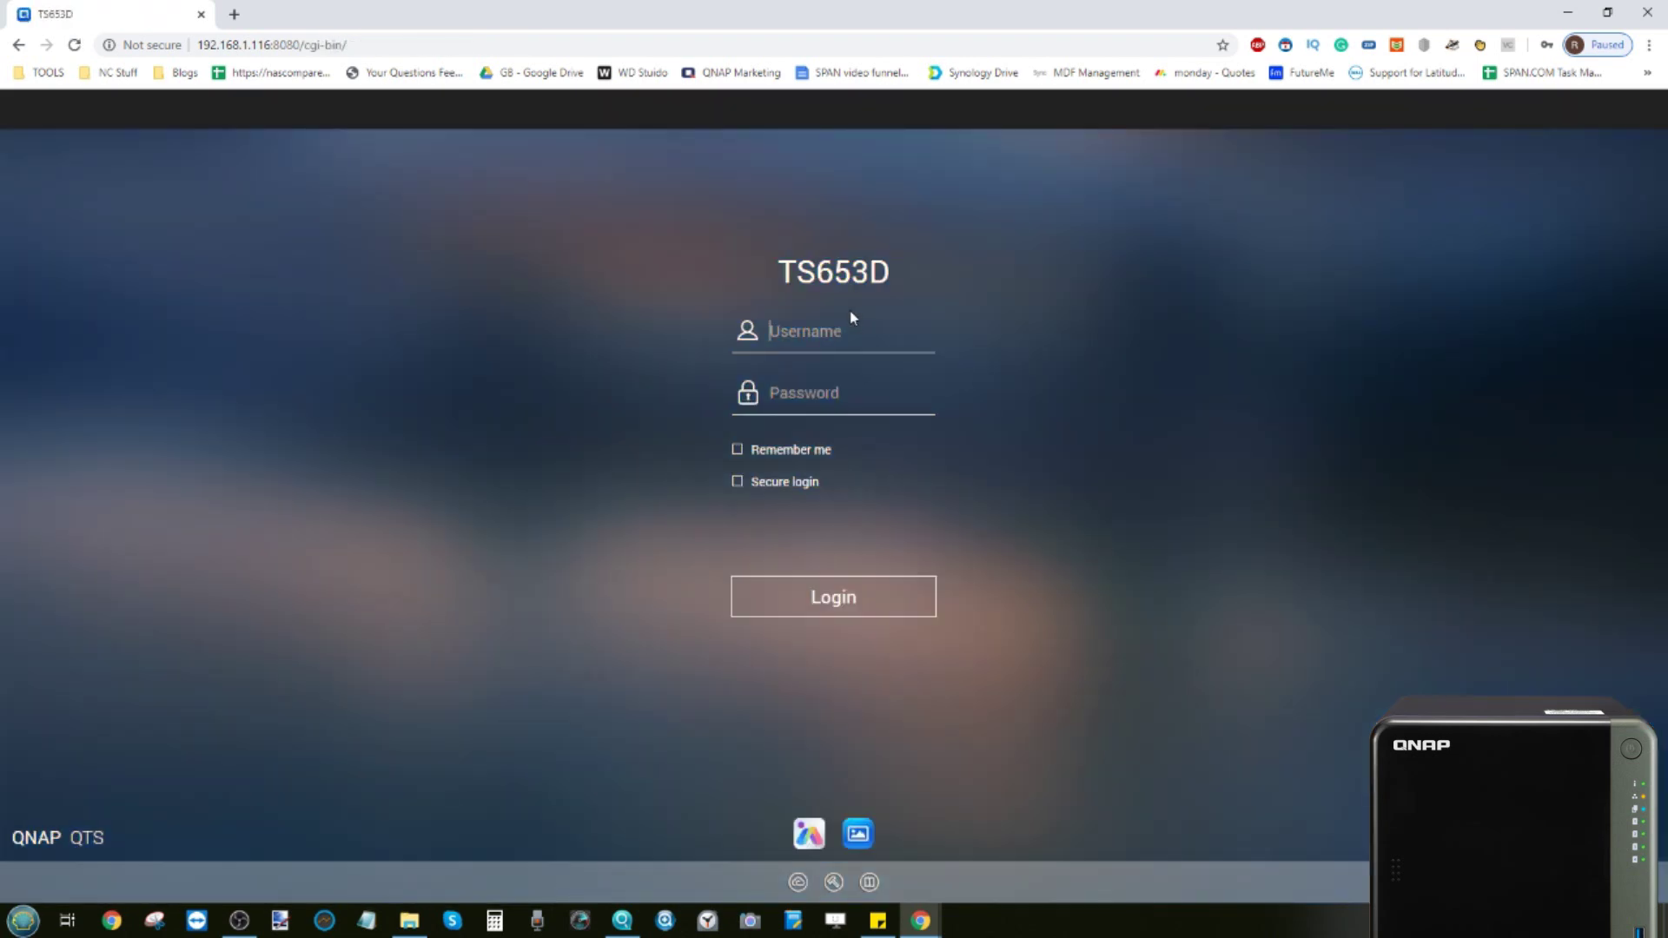
# Log in as admin with the admin password
pyautogui.click(832, 329)
pyautogui.write('admin')
pyautogui.press('Tab')
pyautogui.write('***')
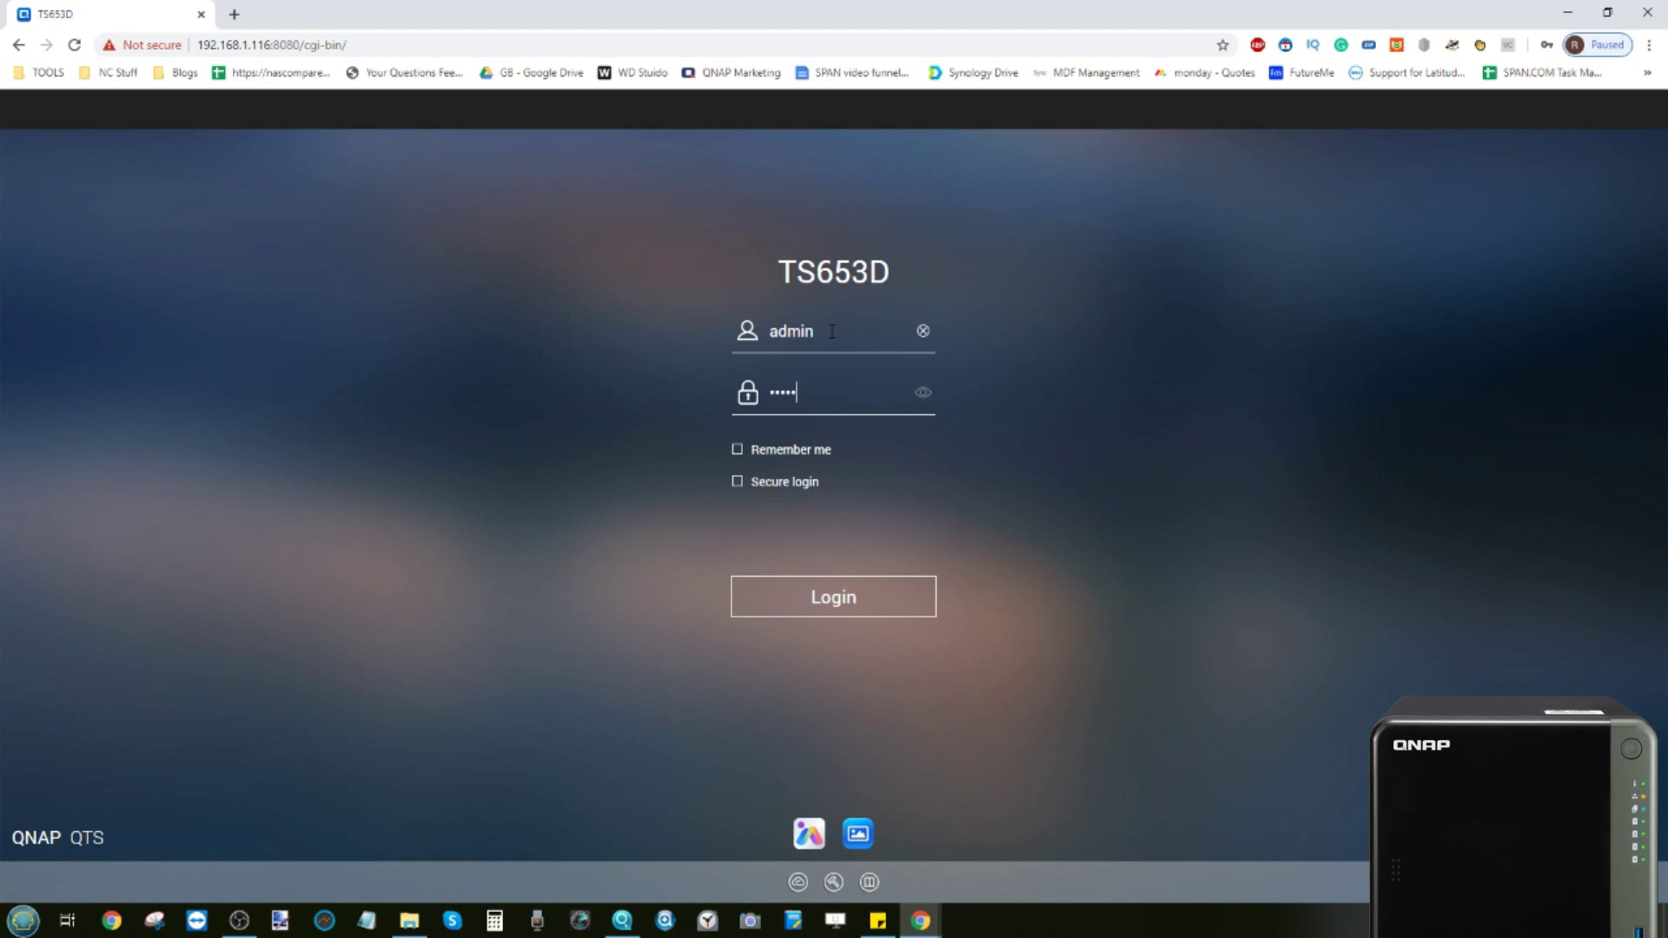
pyautogui.click(833, 606)
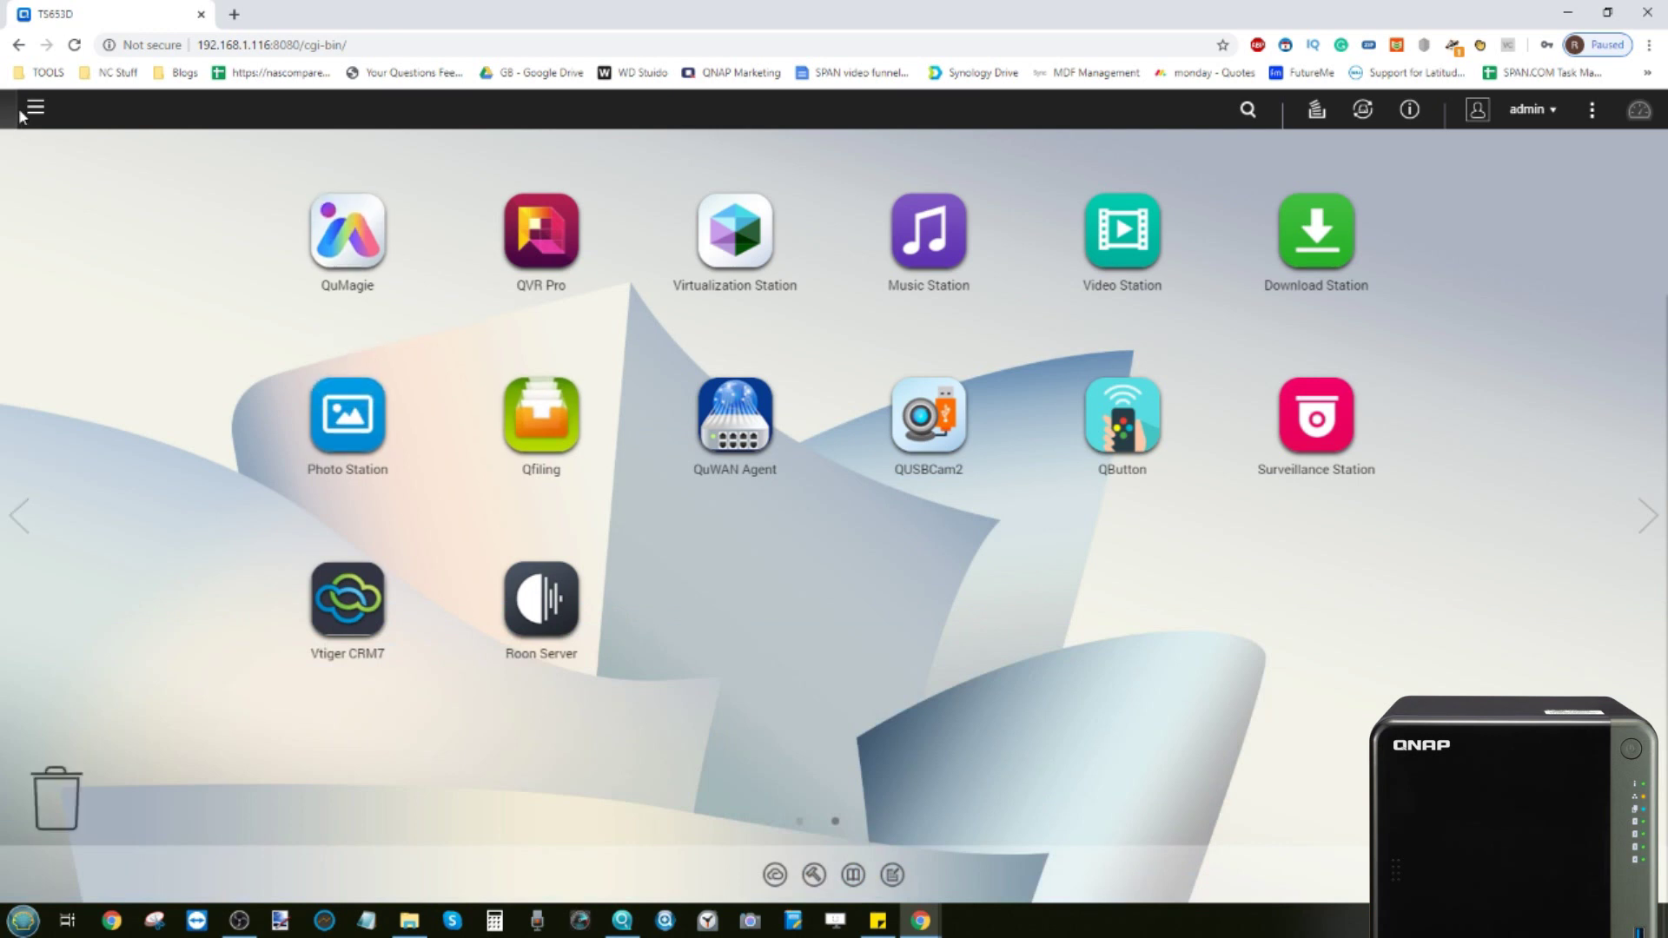
# Open Control Panel's Privilege > User Groups page from the main menu
pyautogui.click(35, 107)
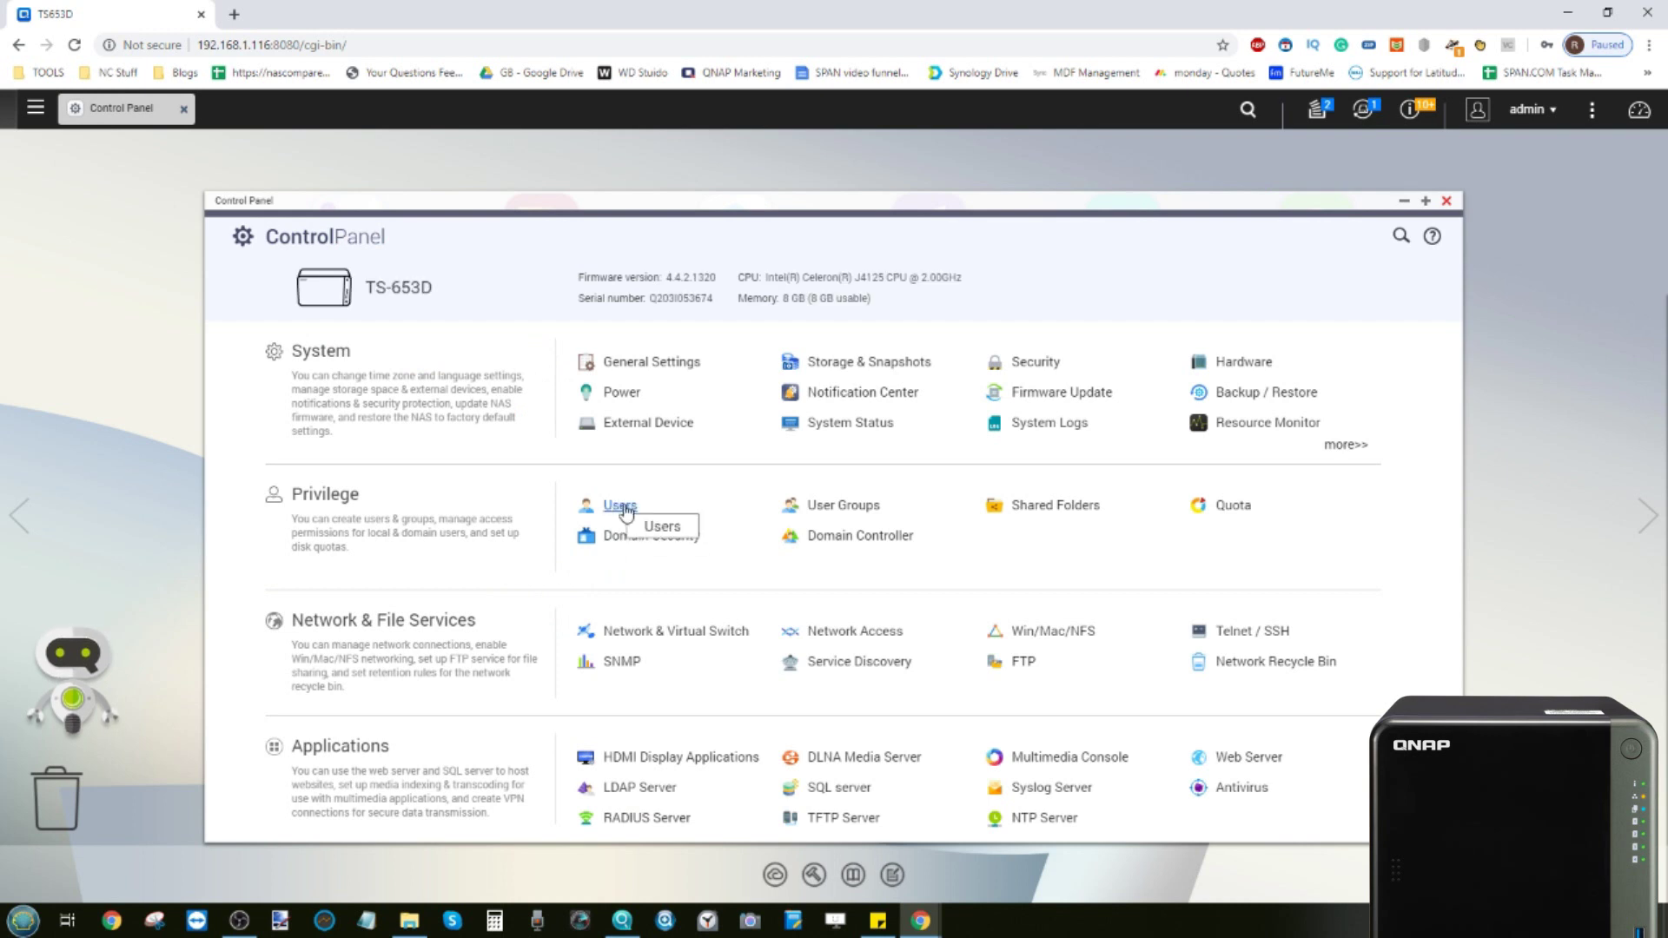
pyautogui.click(831, 508)
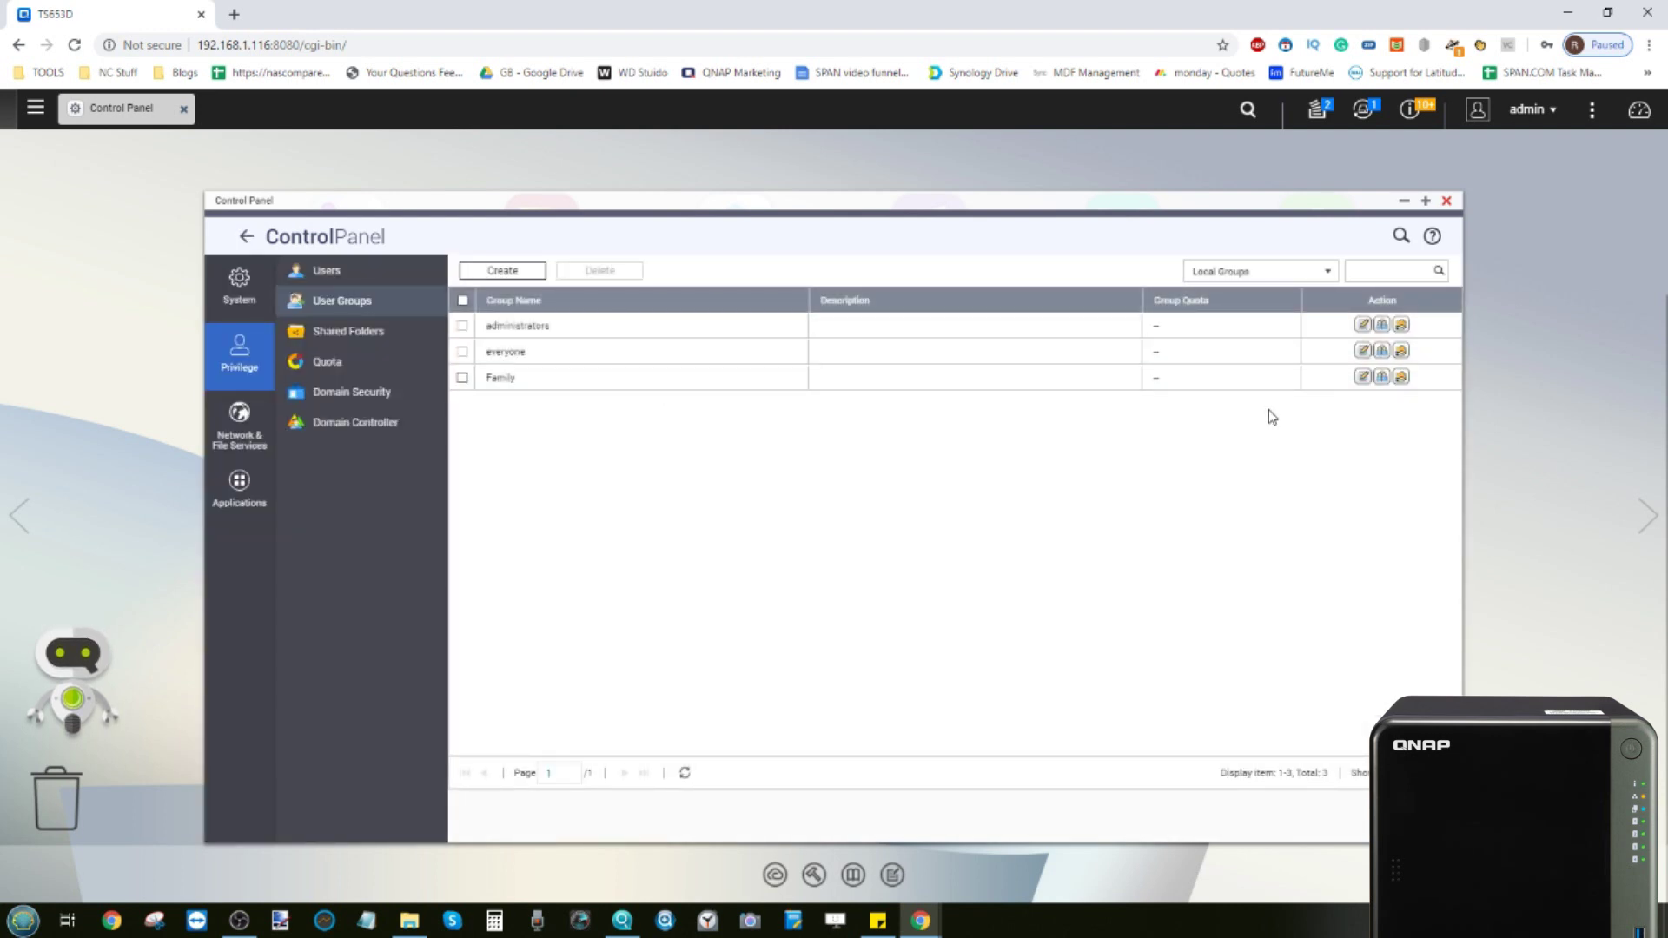
# Create the Sales user group with members User1, User2 and User3
pyautogui.click(500, 272)
pyautogui.write('Sales')
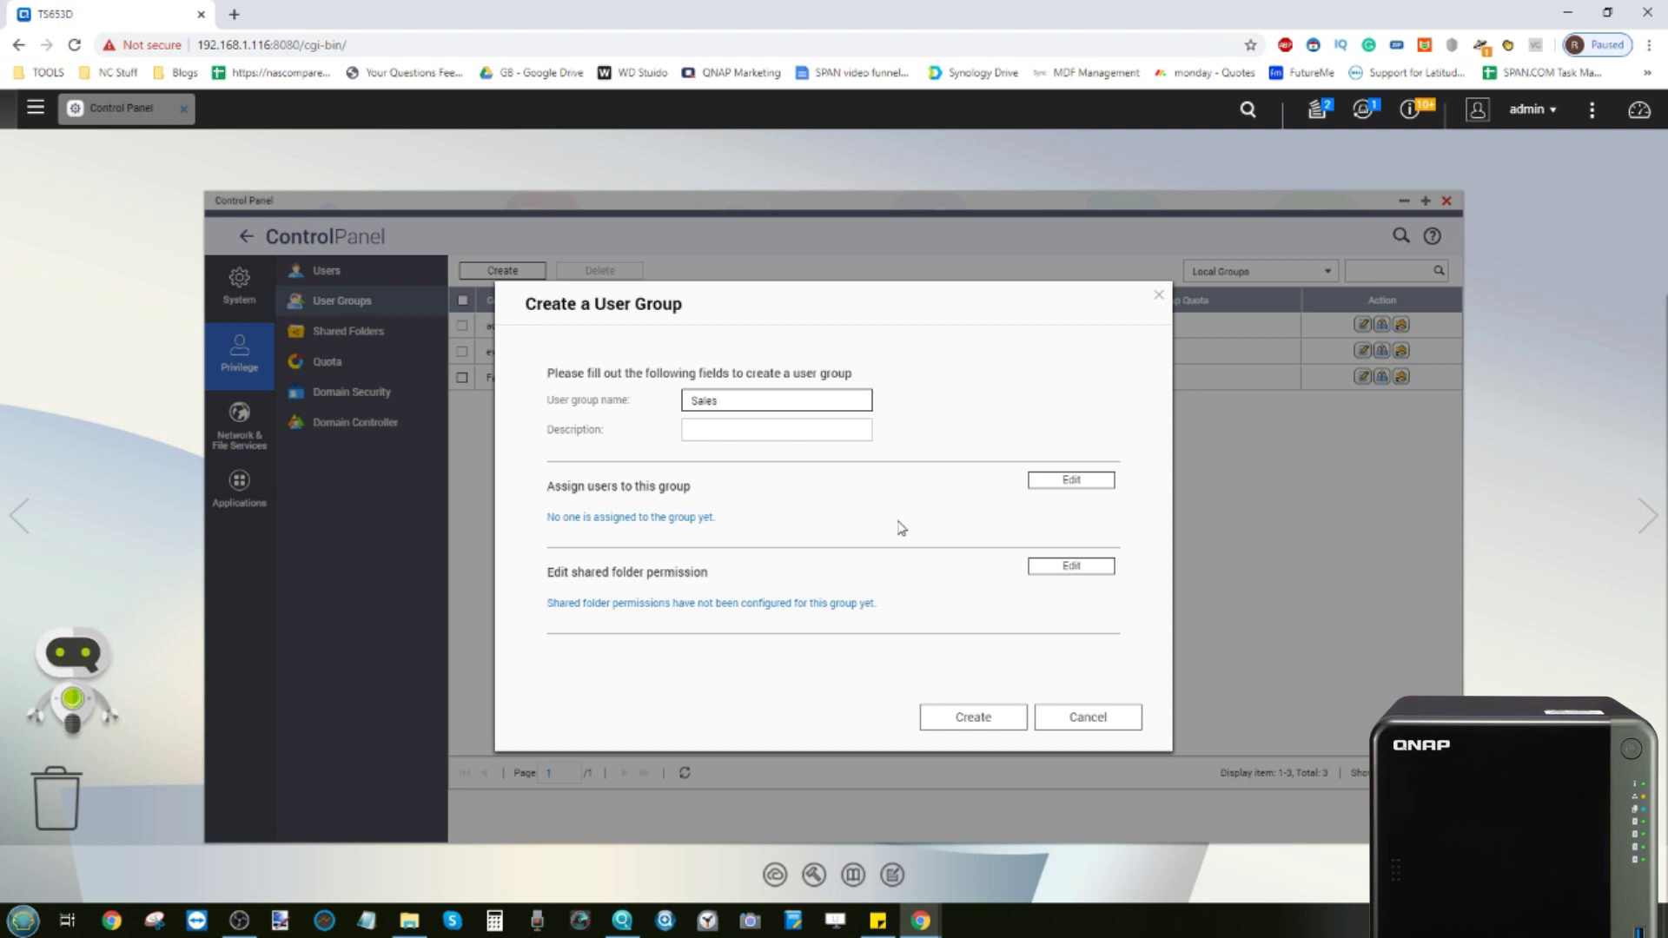
pyautogui.click(1058, 486)
pyautogui.scroll(-3, 747, 547)
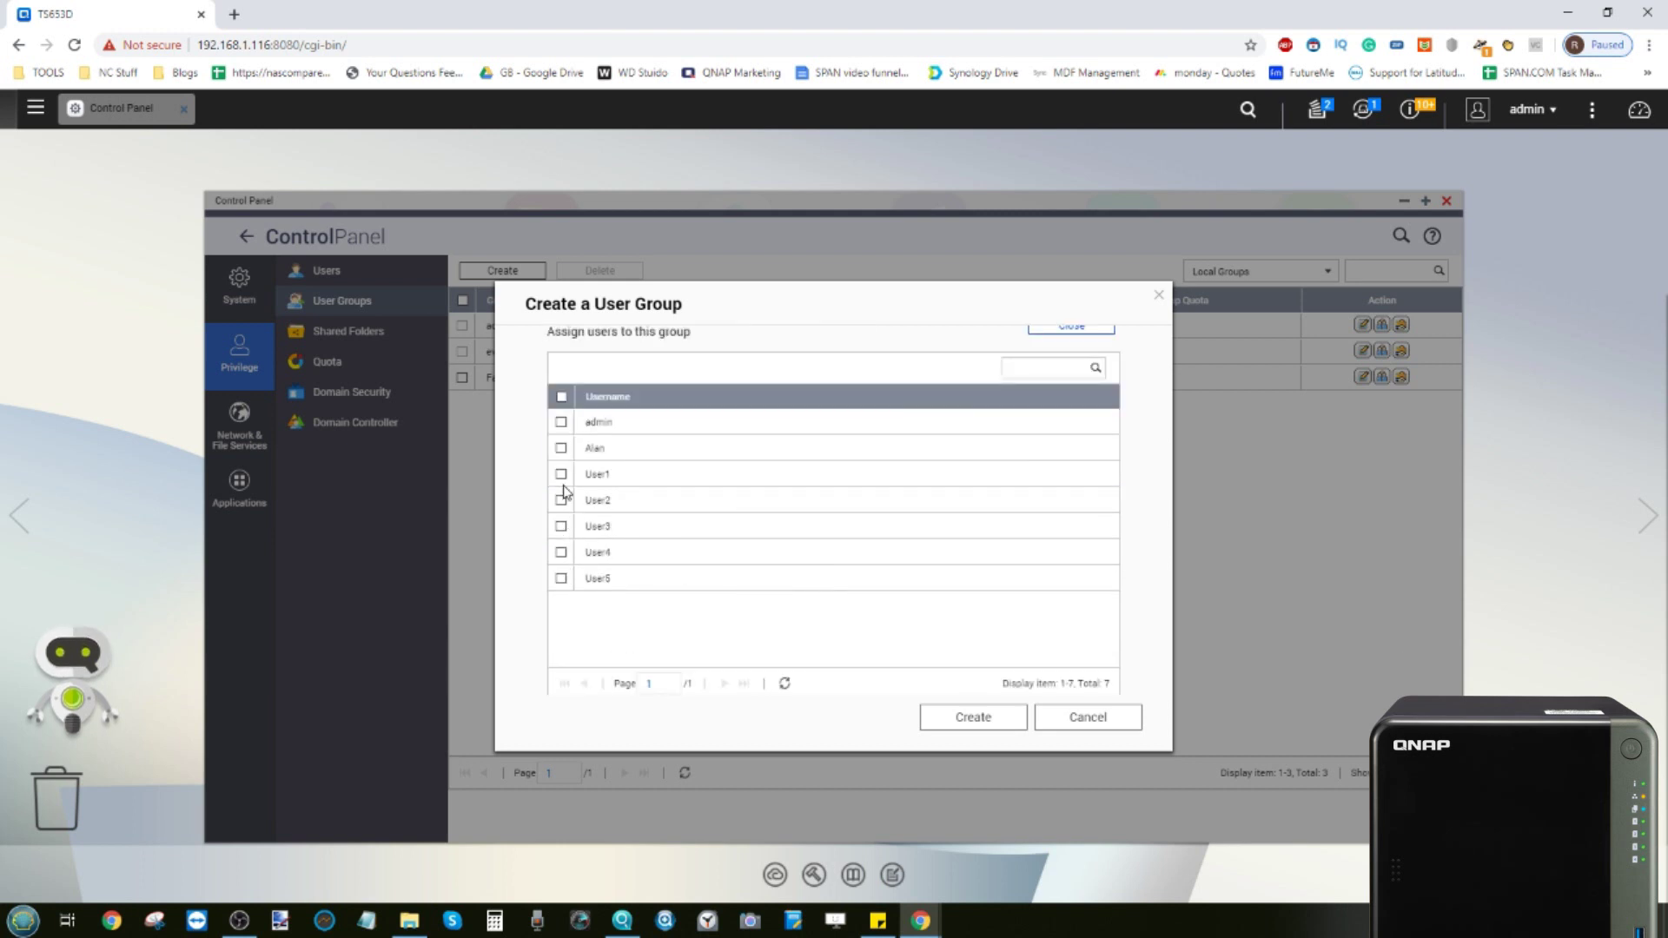
pyautogui.click(560, 475)
pyautogui.click(560, 501)
pyautogui.click(561, 527)
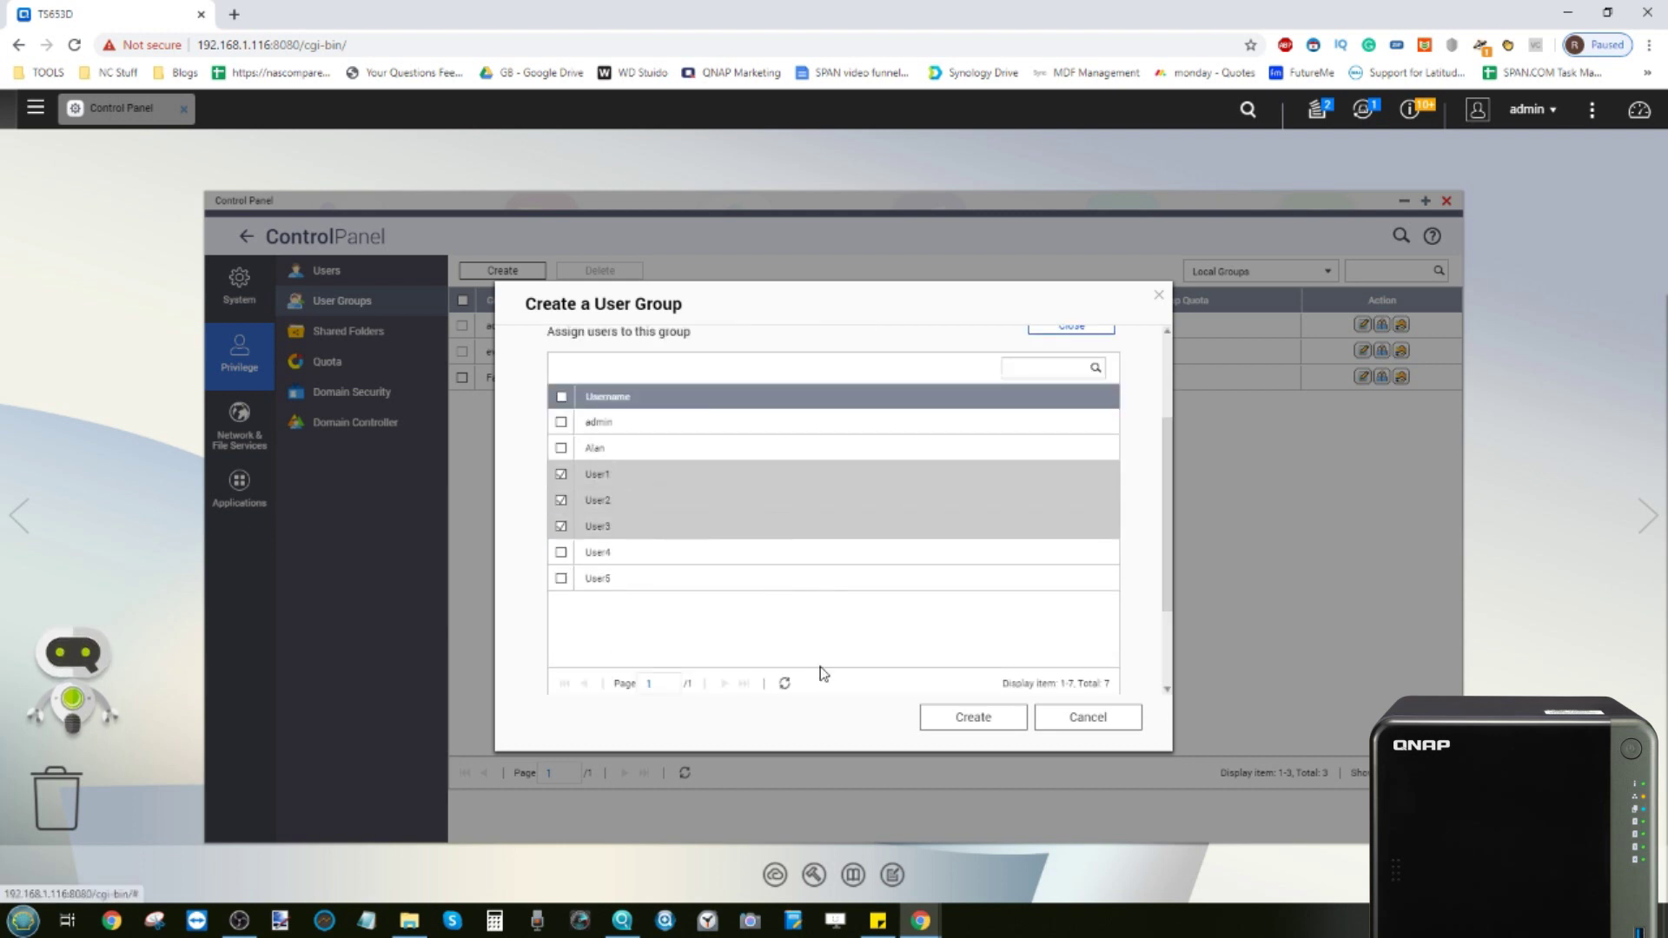
pyautogui.click(980, 718)
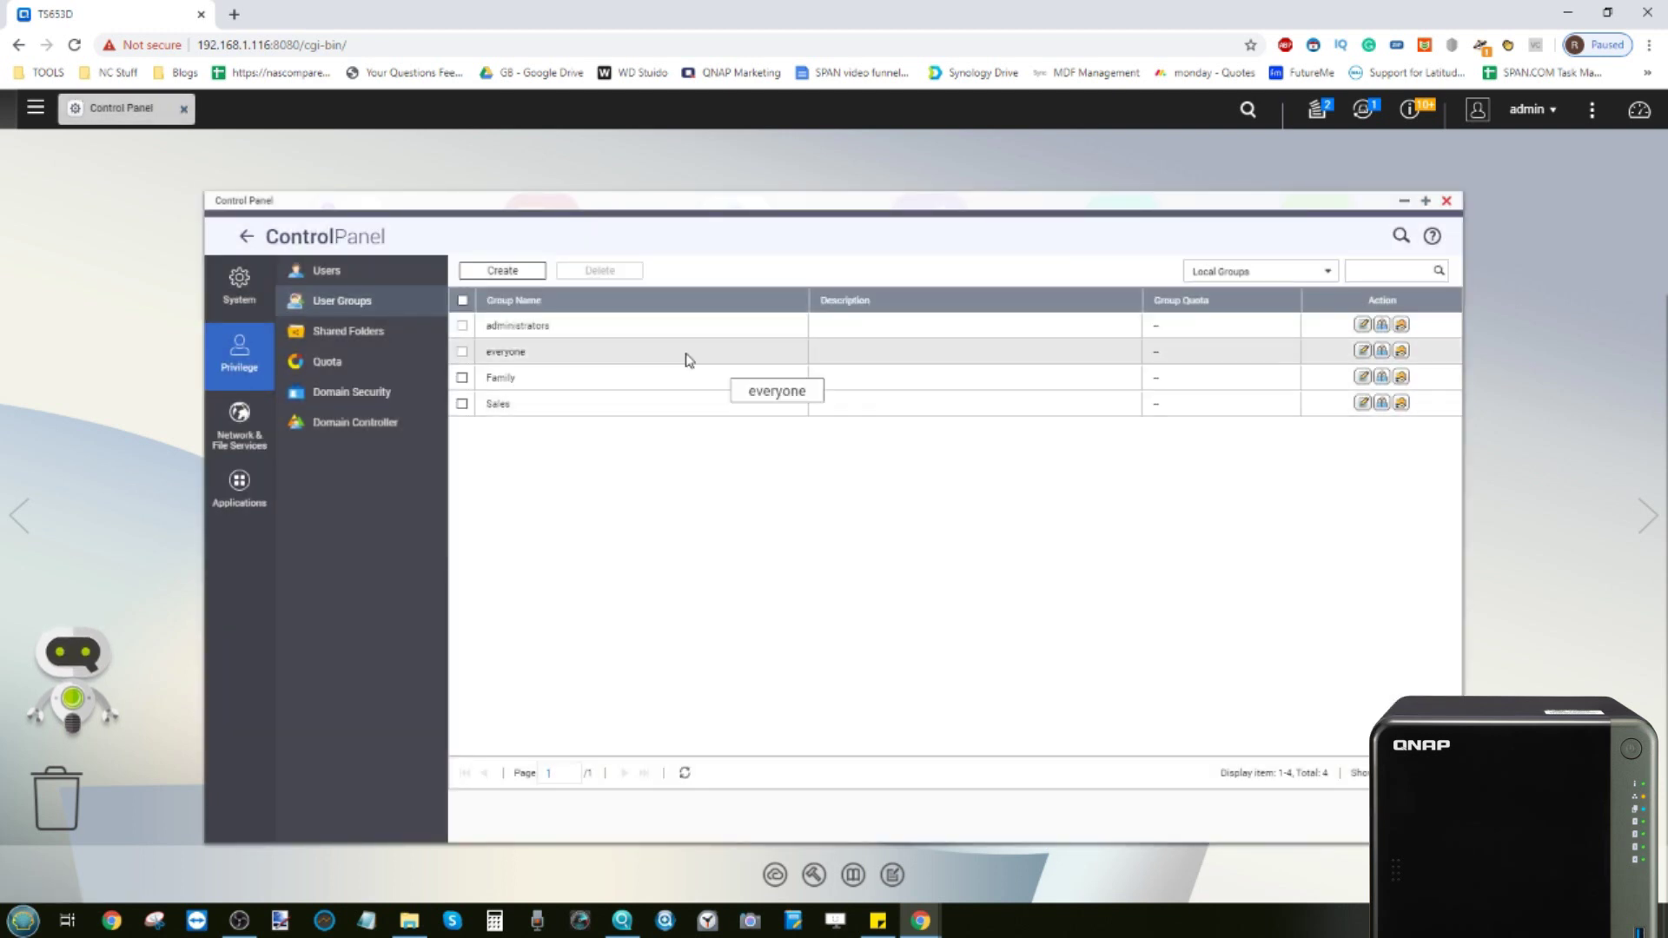
# Review Sales group details and members, then open its shared folder permissions
pyautogui.click(1363, 404)
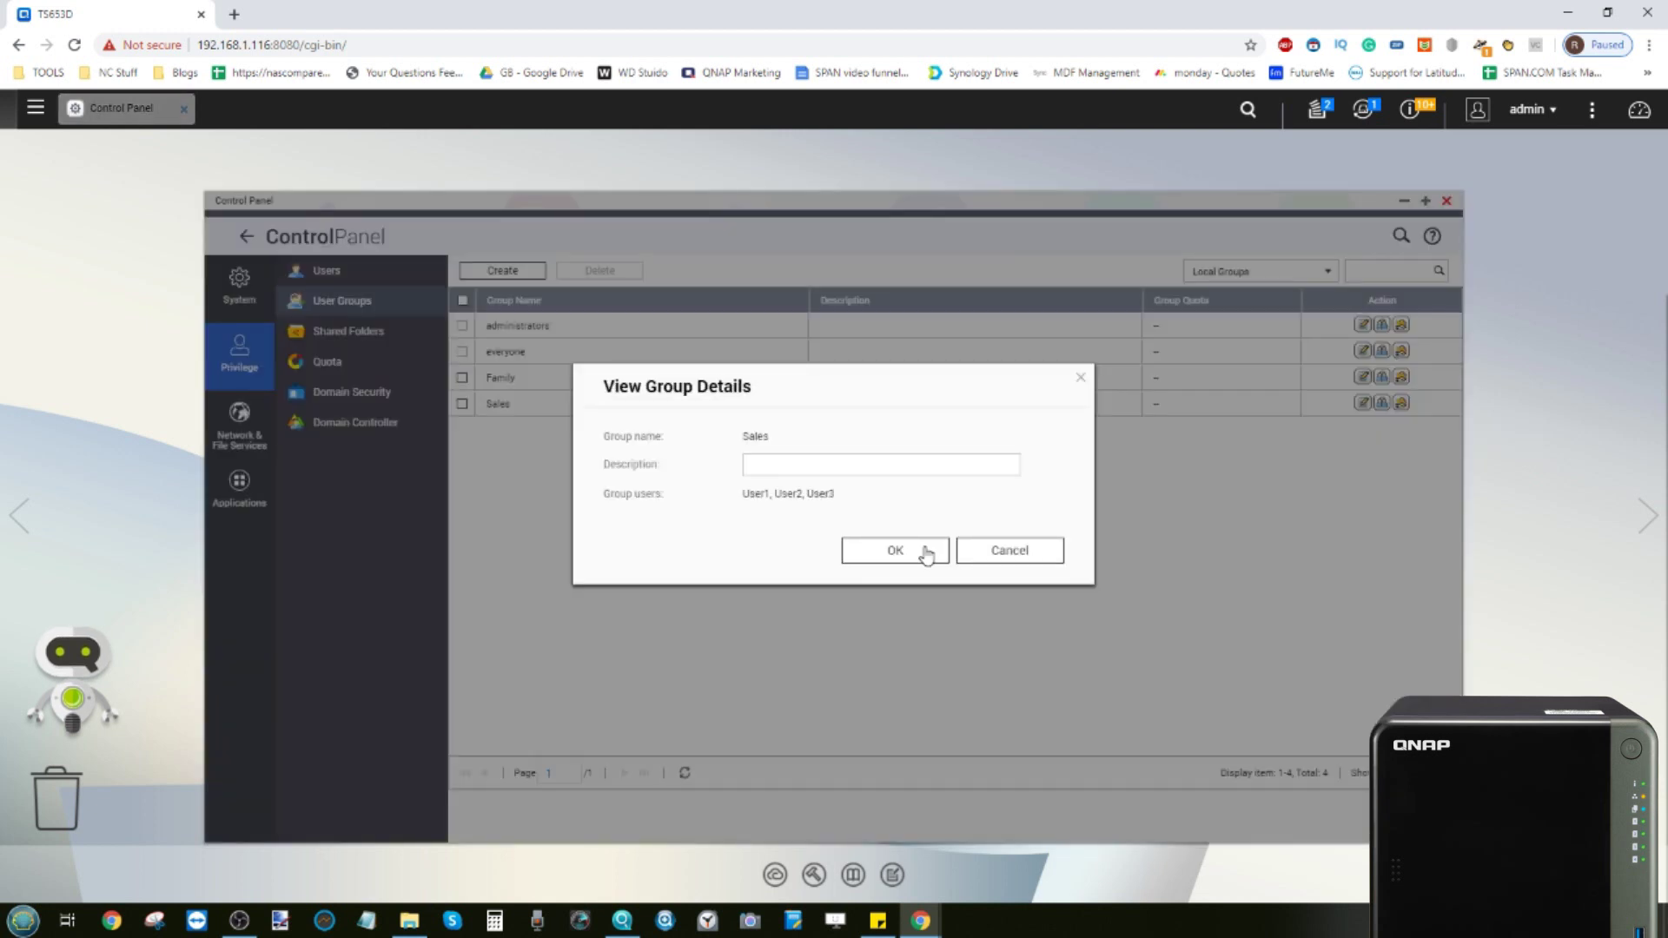
pyautogui.click(996, 554)
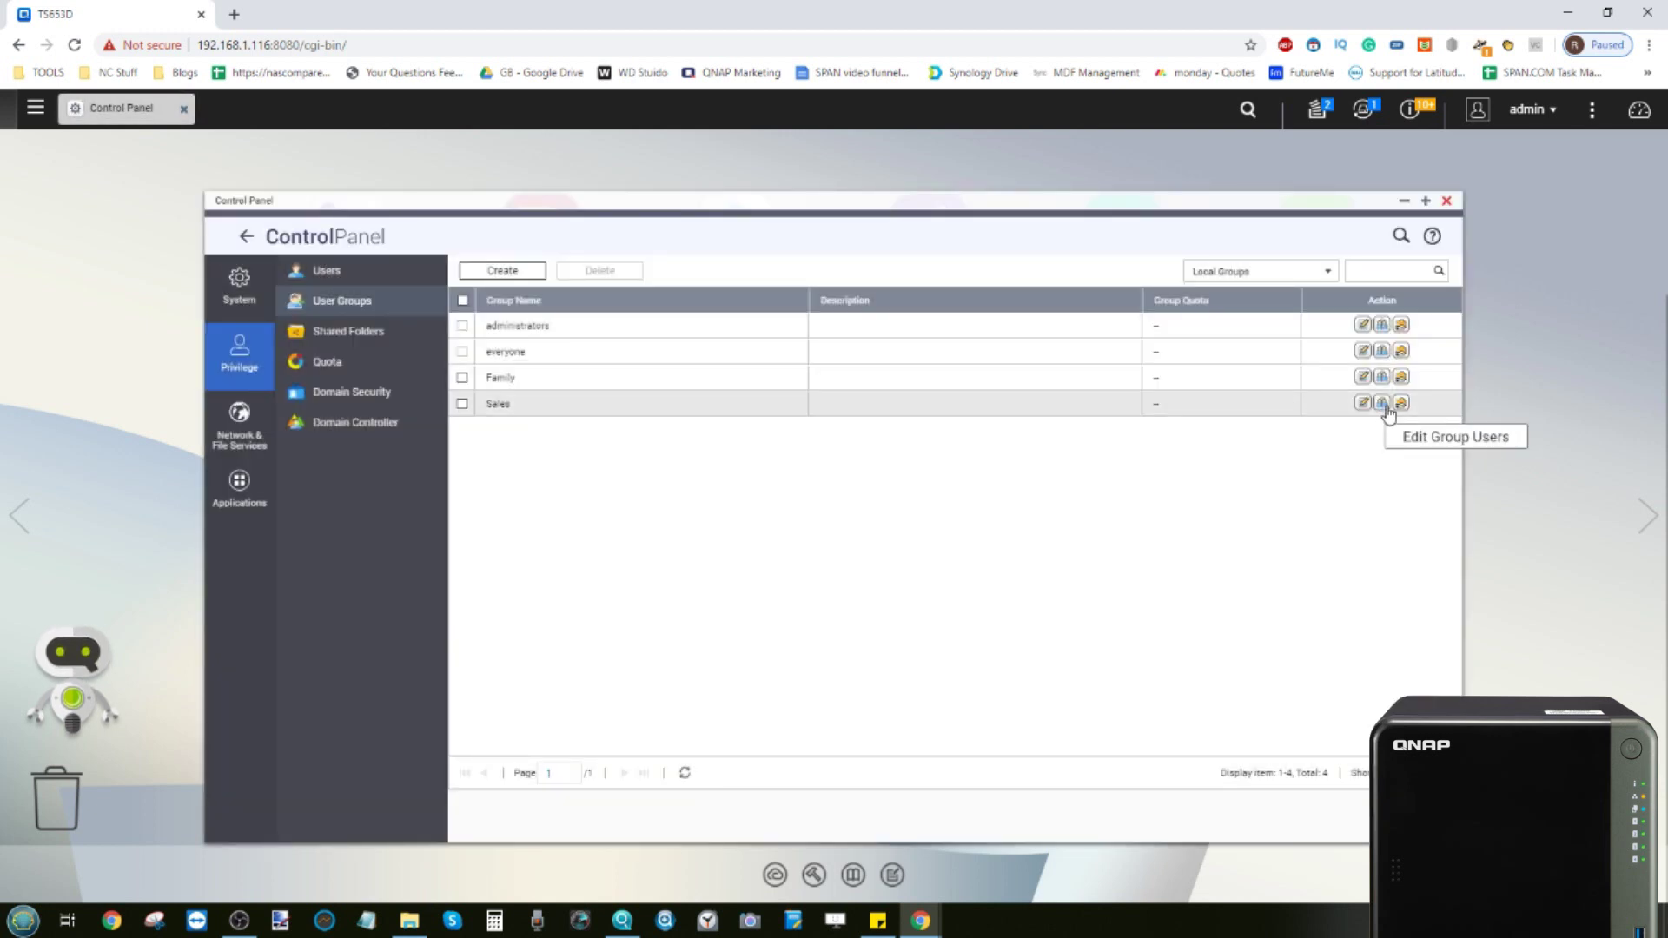
pyautogui.click(1383, 403)
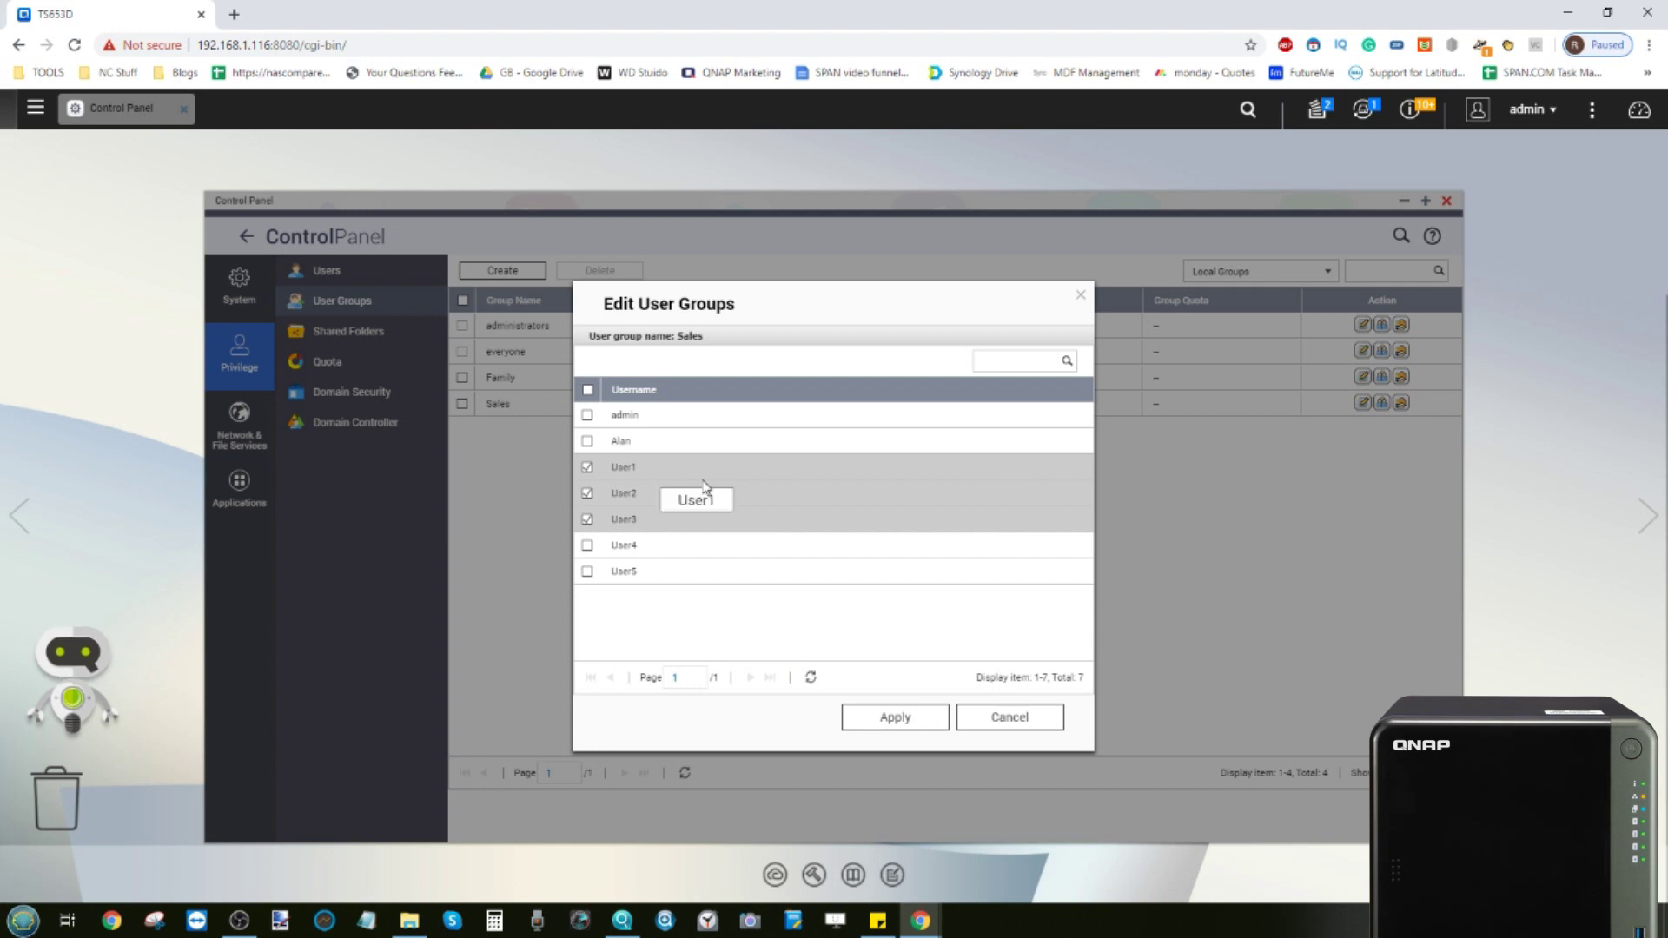
pyautogui.click(1005, 728)
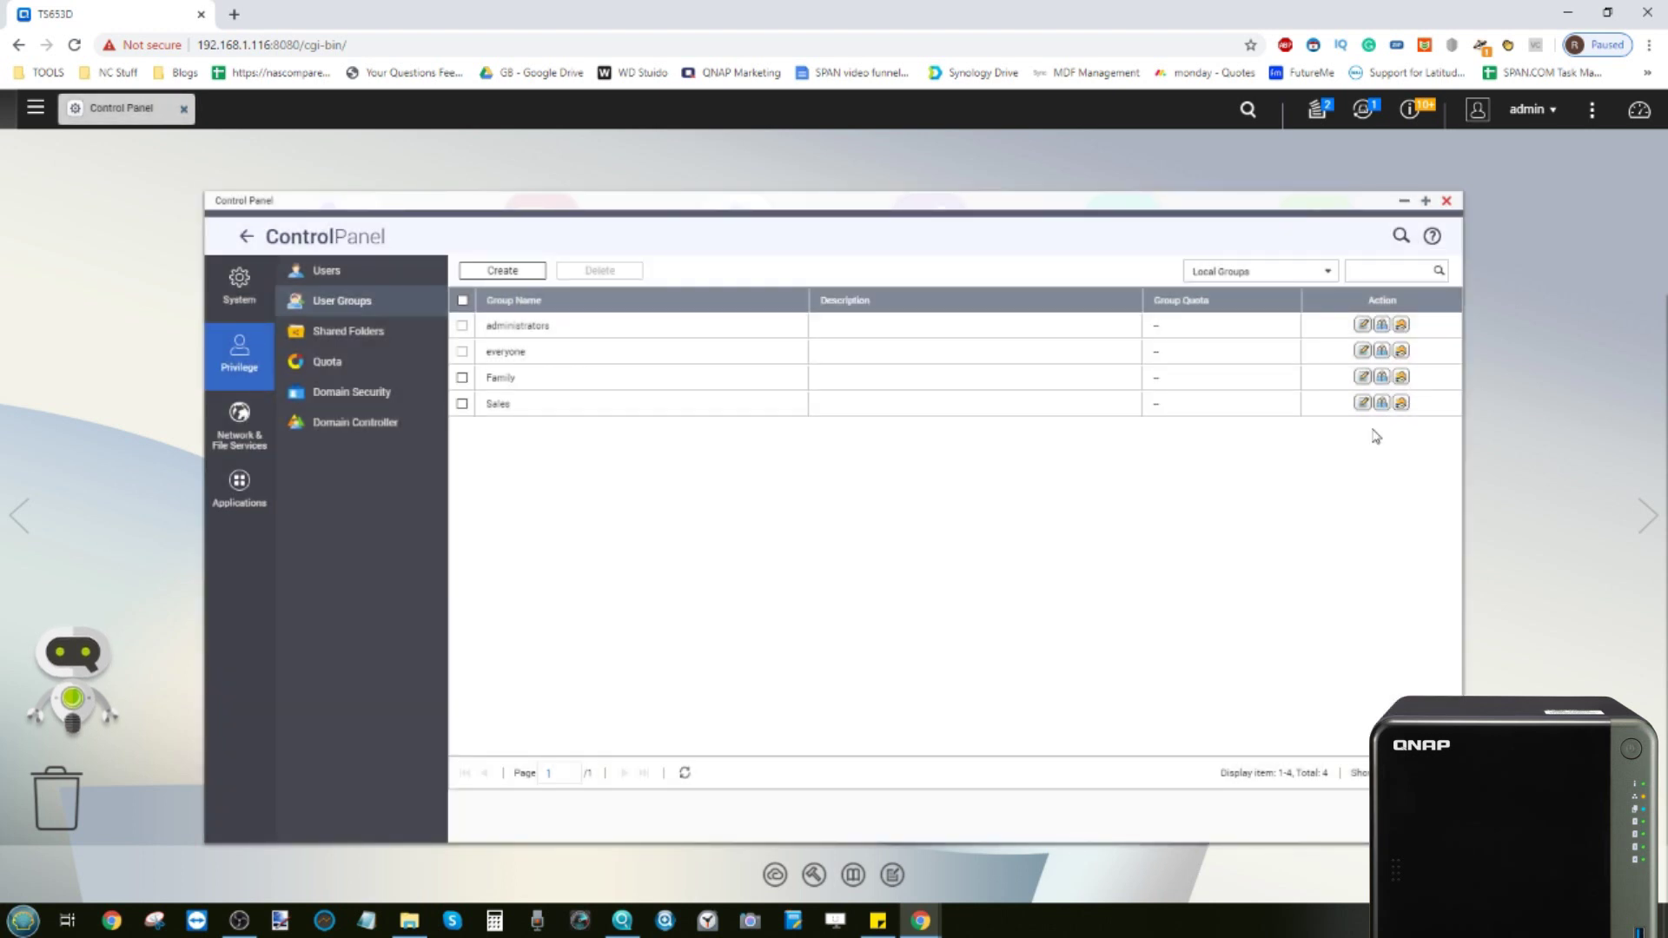
pyautogui.click(1401, 403)
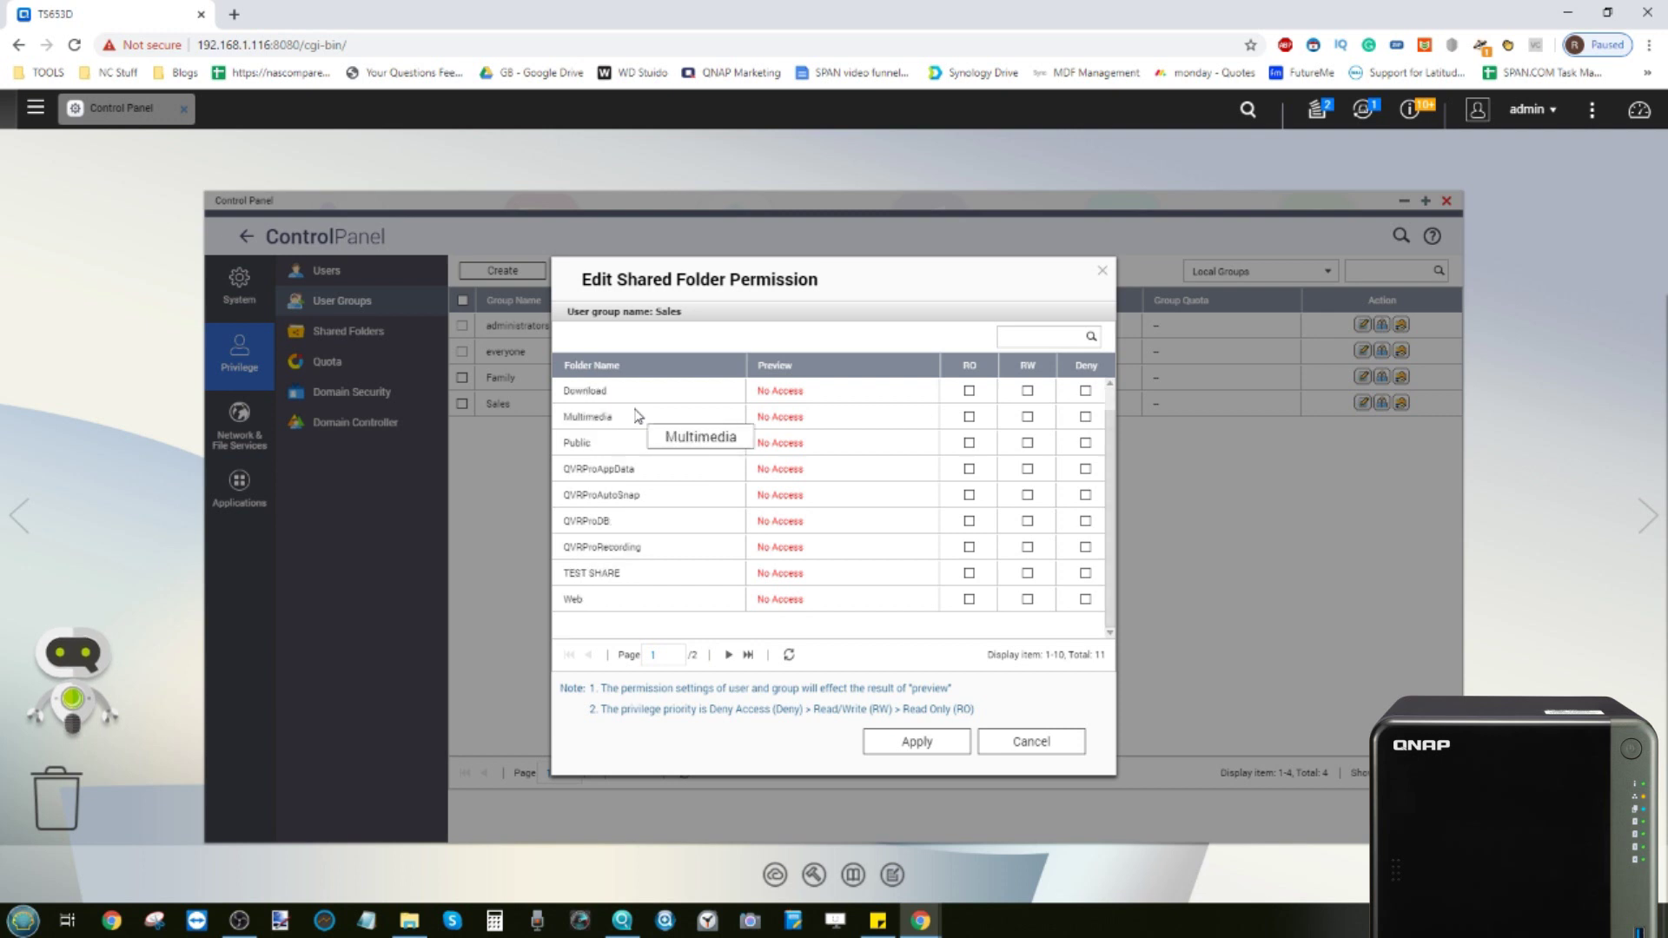
# Give Sales read-only (RO) access to TEST SHARE, apply, and close Control Panel
pyautogui.scroll(-1, 643, 431)
pyautogui.click(1028, 574)
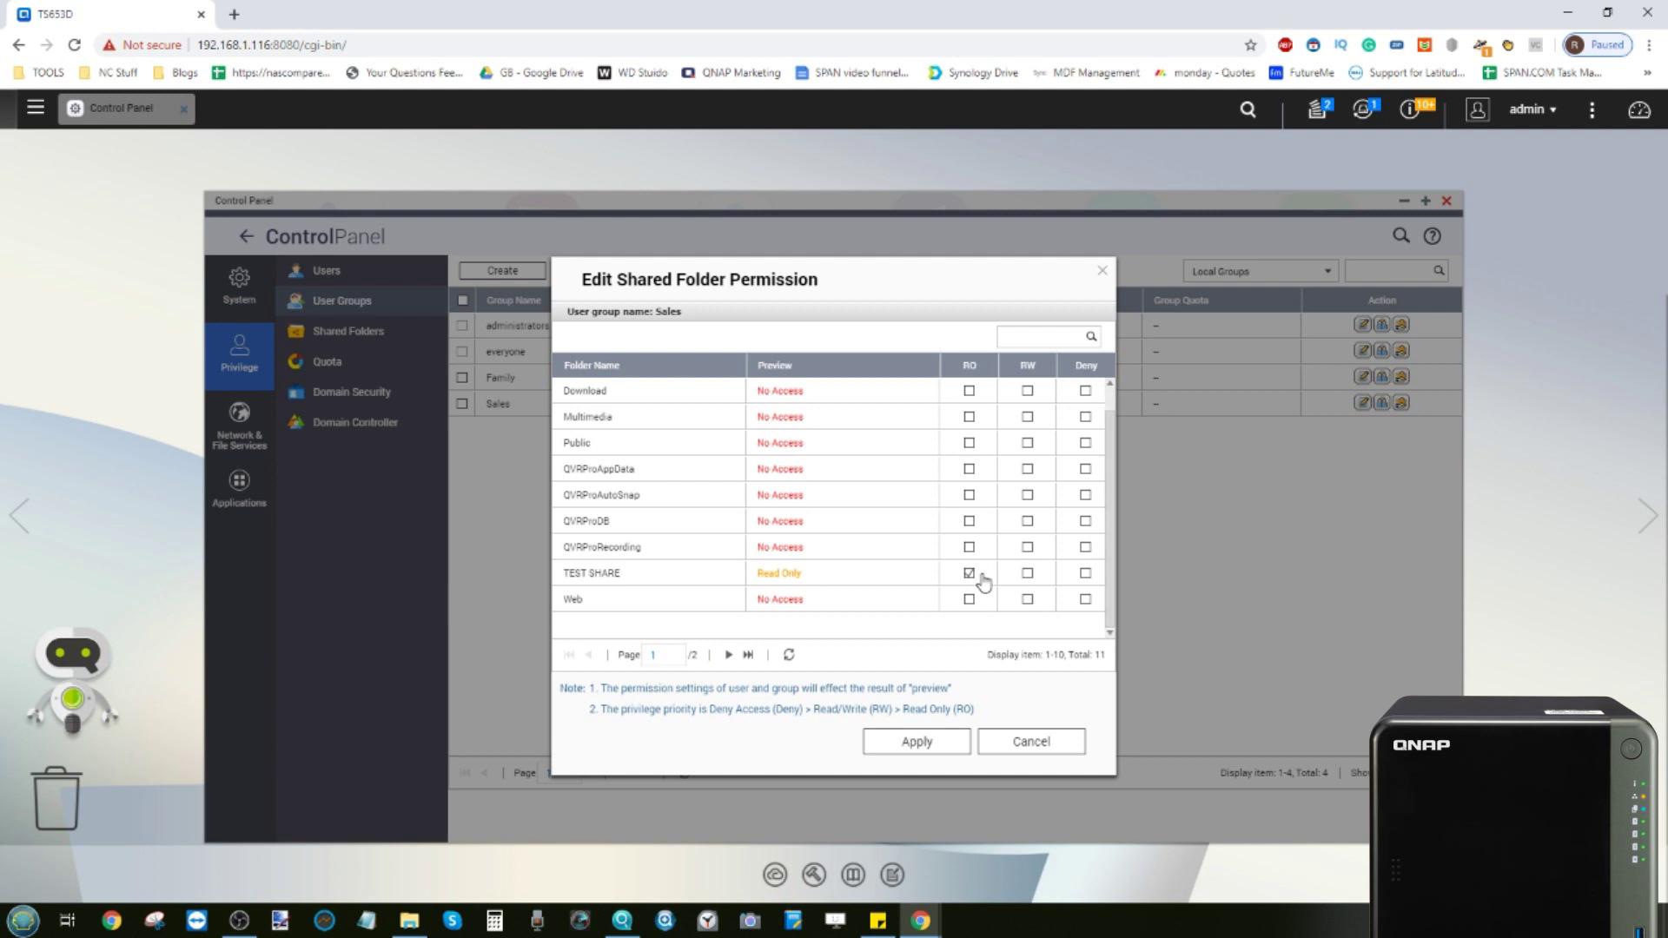
pyautogui.click(952, 756)
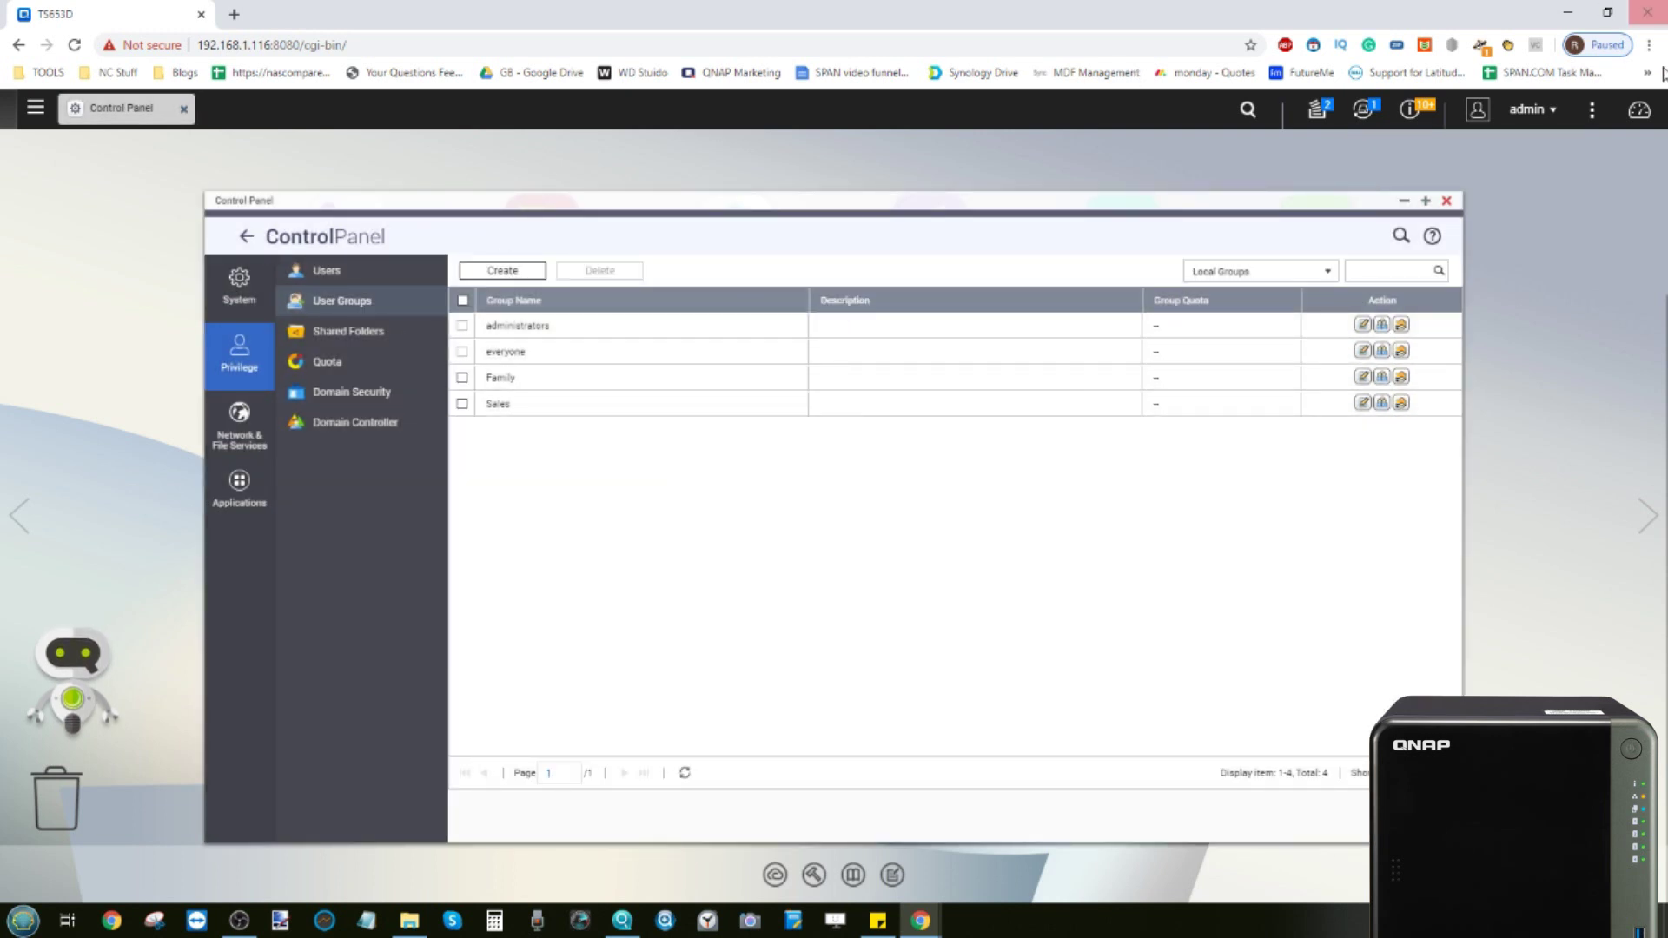
pyautogui.click(1448, 202)
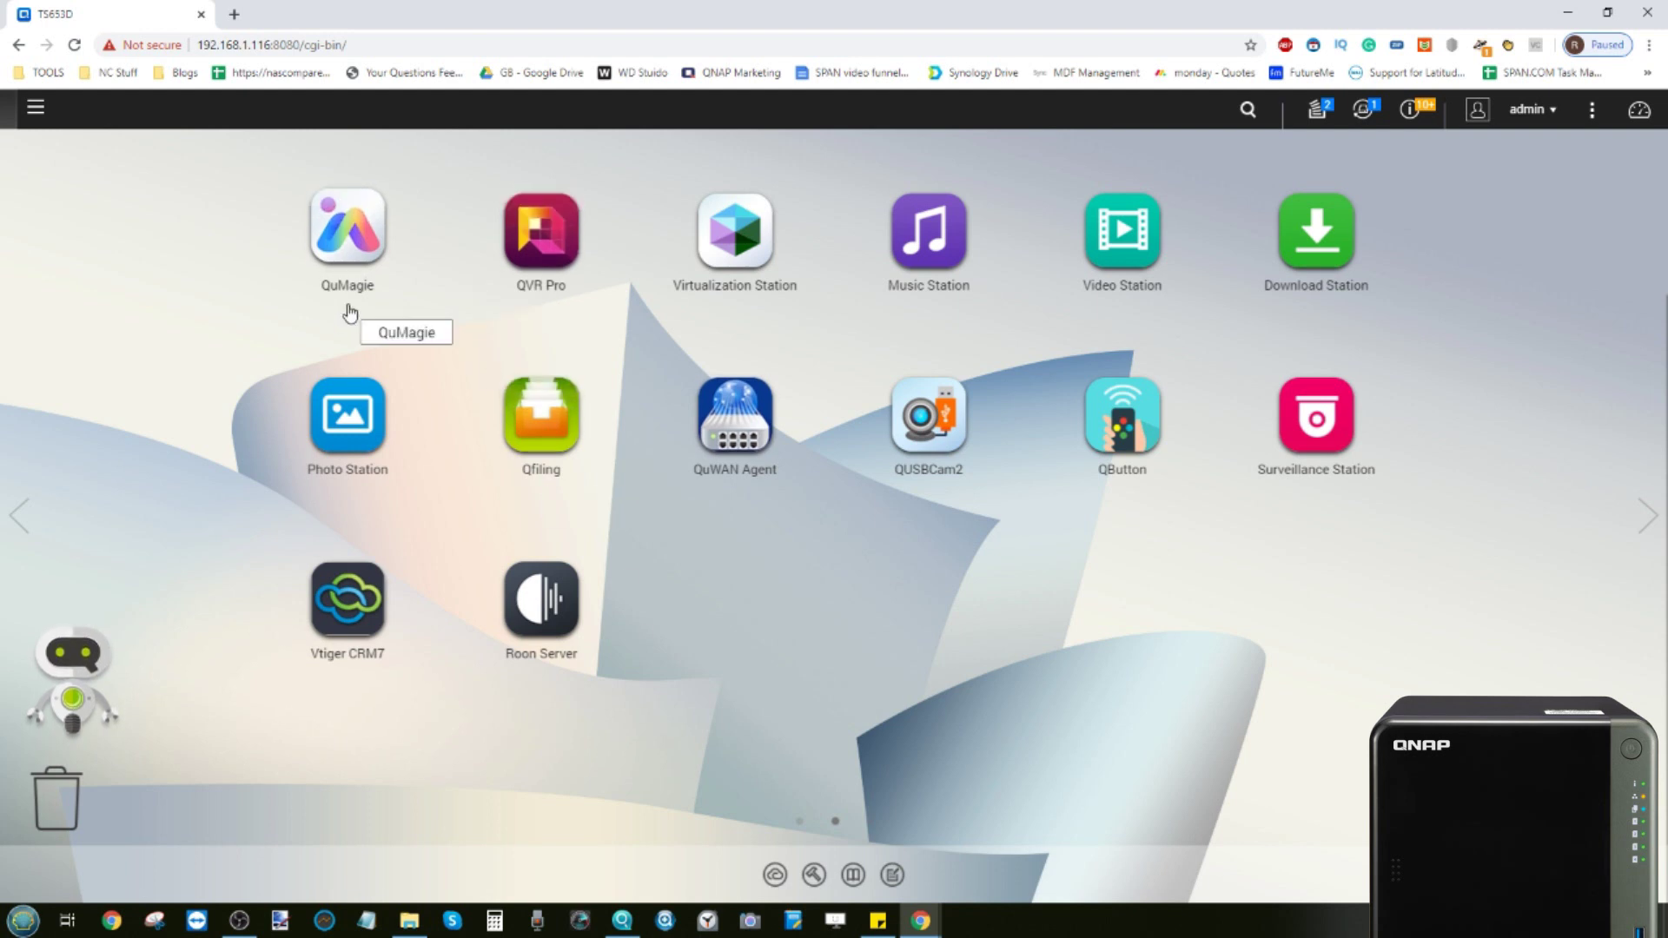
# From the first desktop page, open File Station on Multimedia, reposition it, then minimise it
pyautogui.click(36, 110)
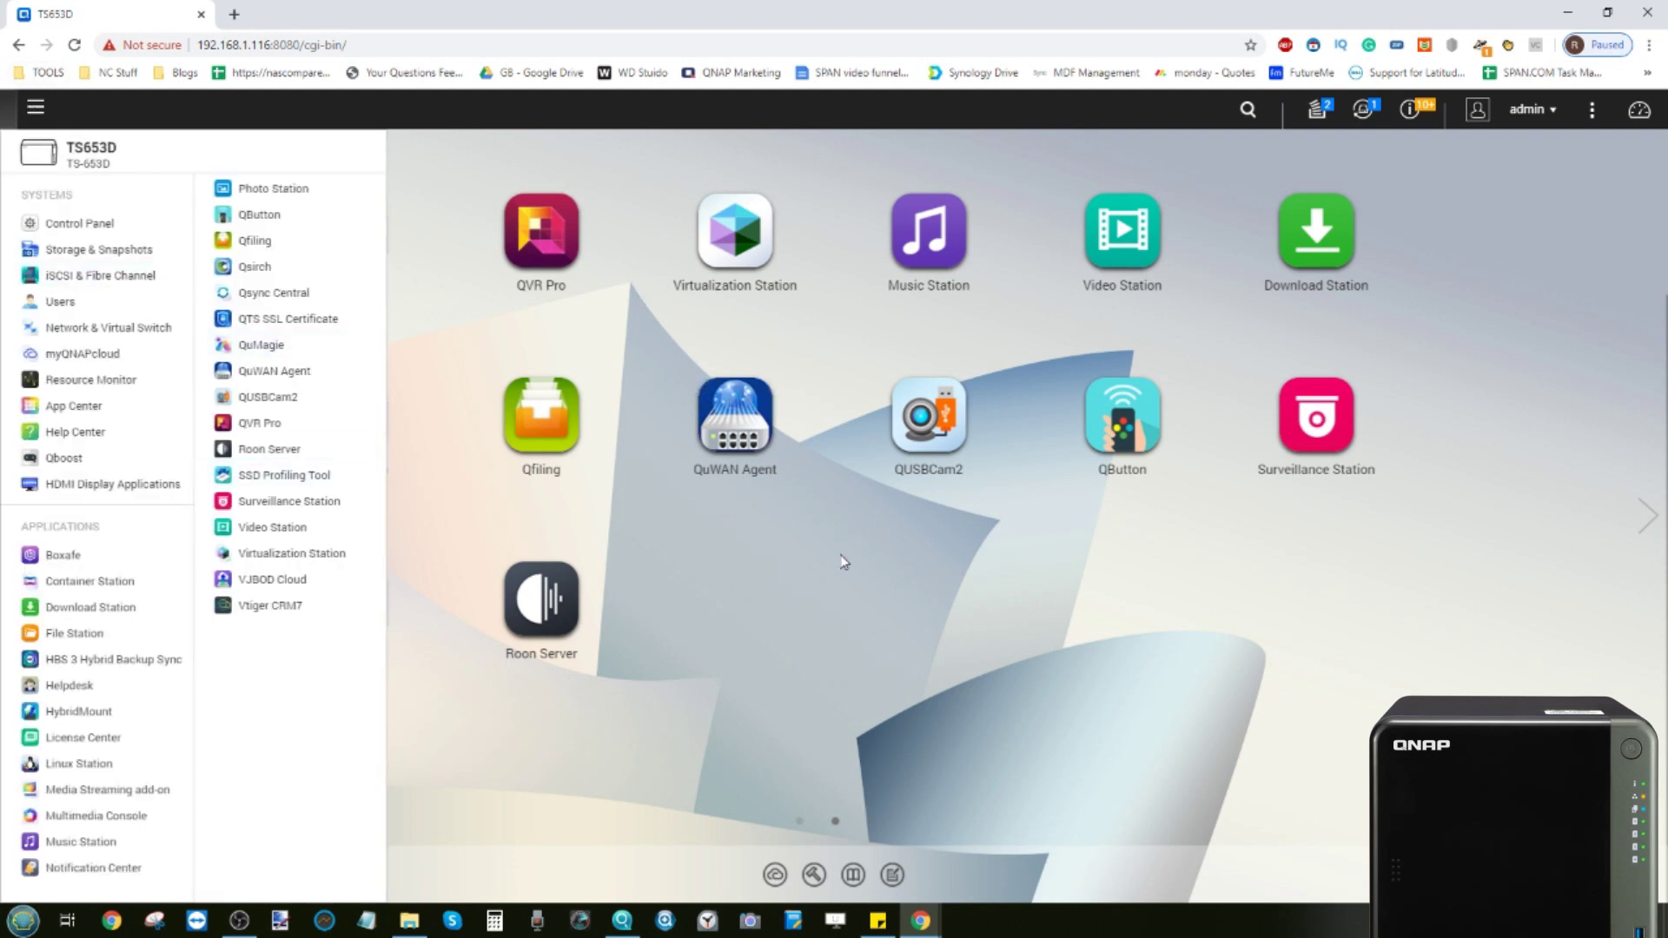
pyautogui.click(857, 612)
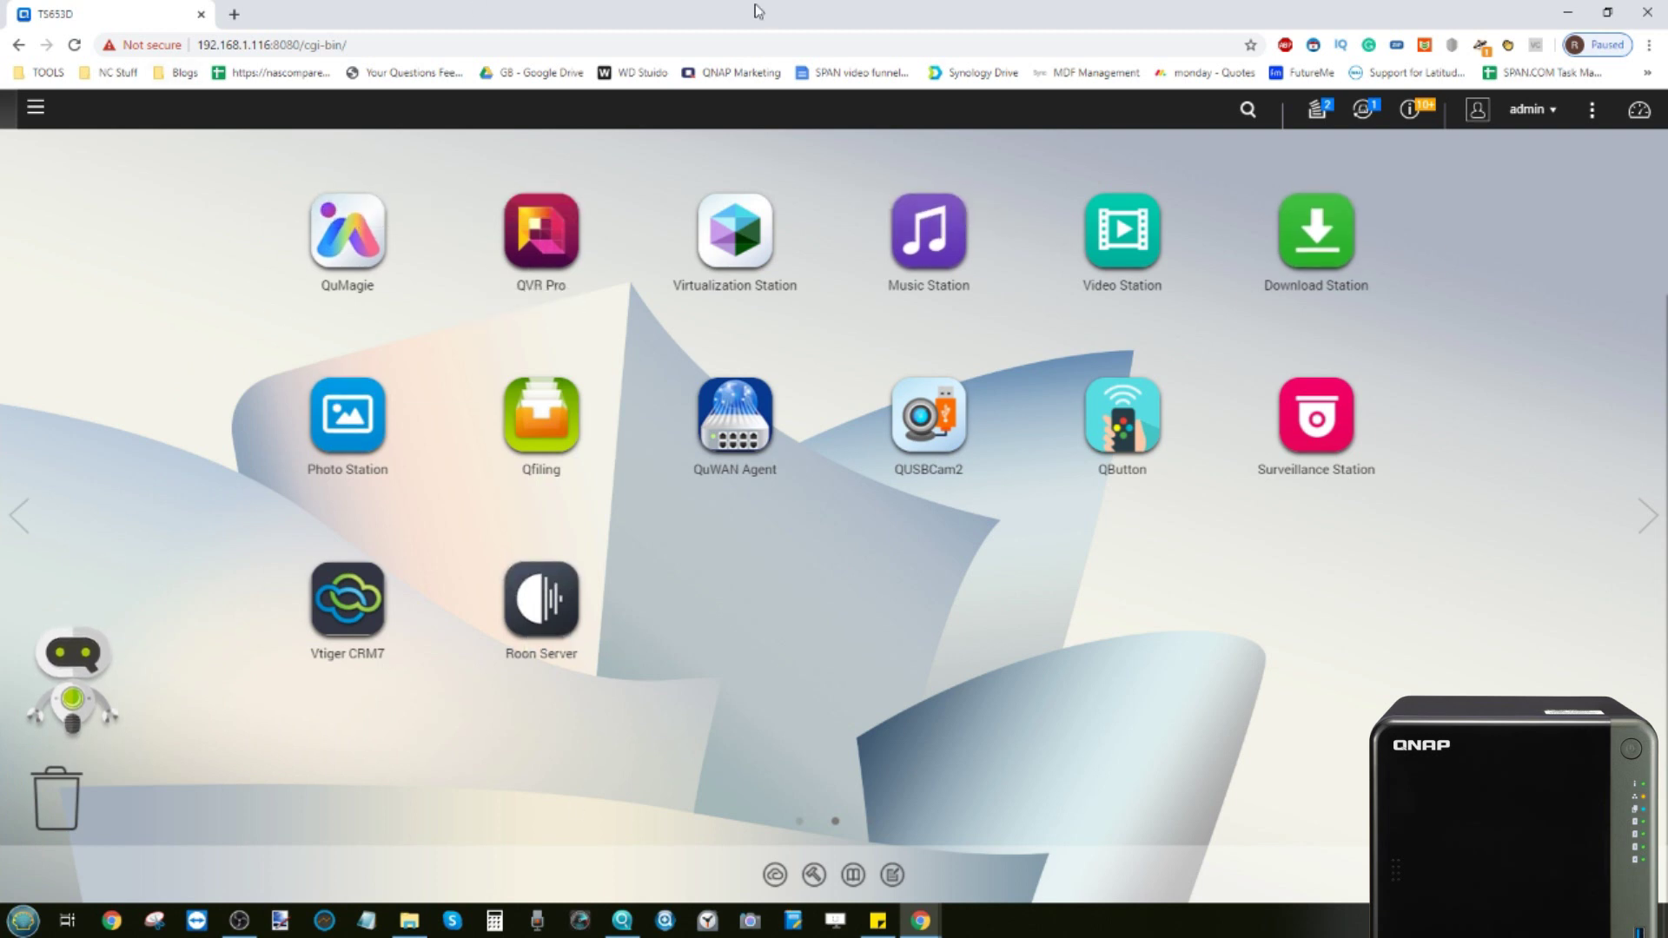
pyautogui.click(24, 515)
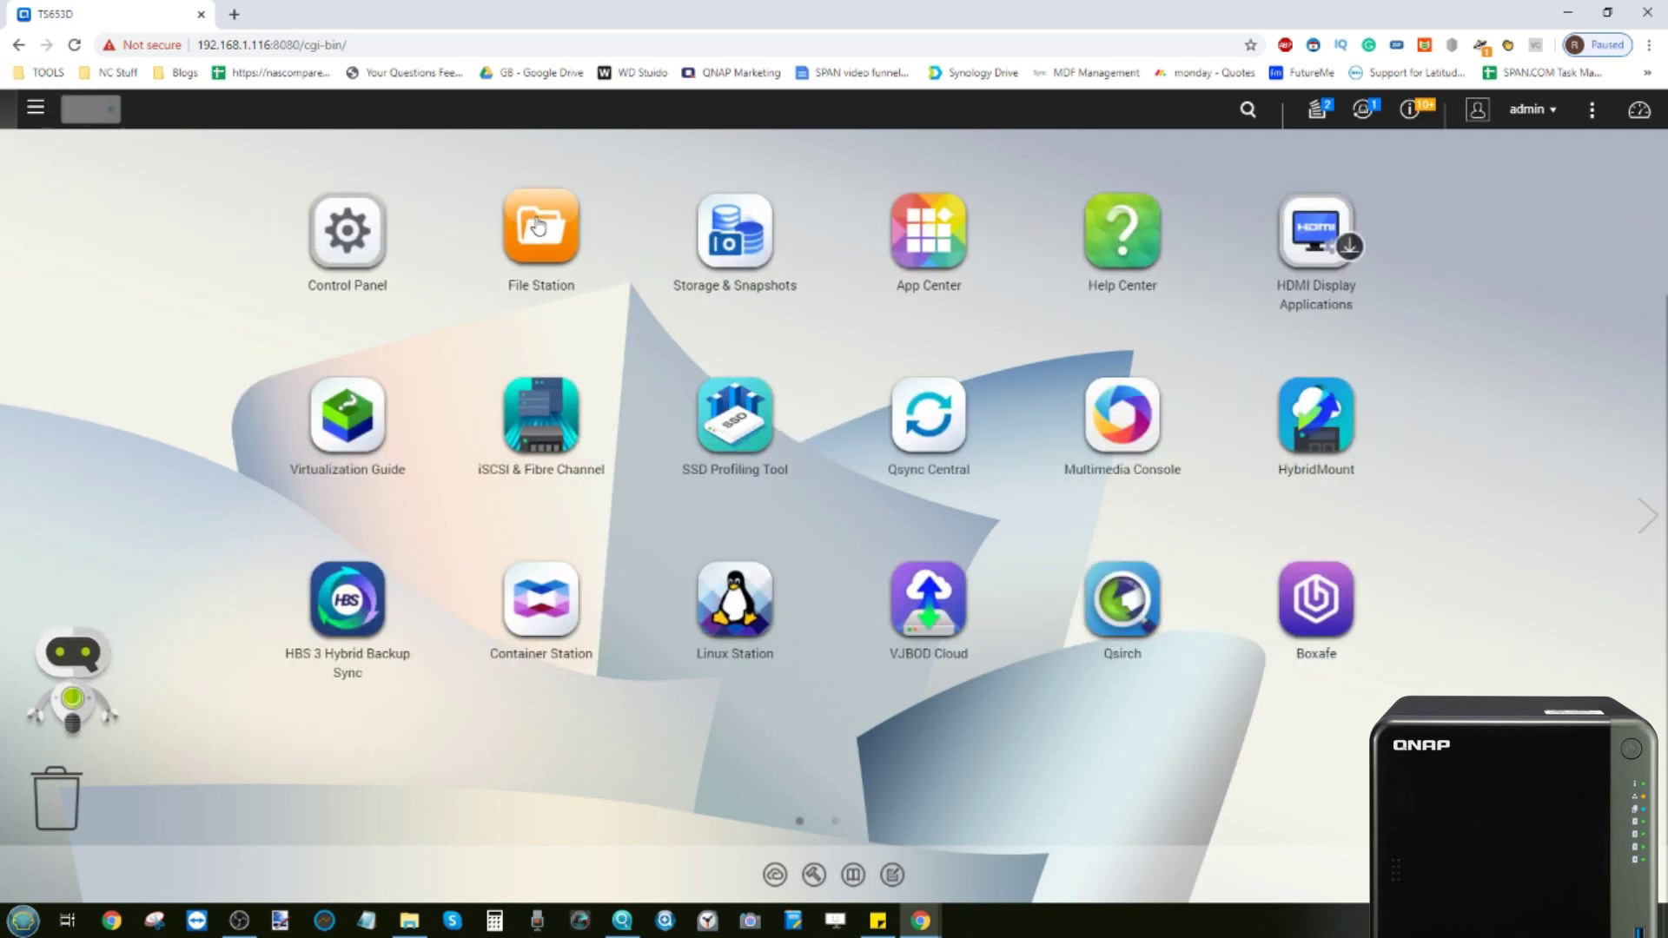
pyautogui.click(539, 226)
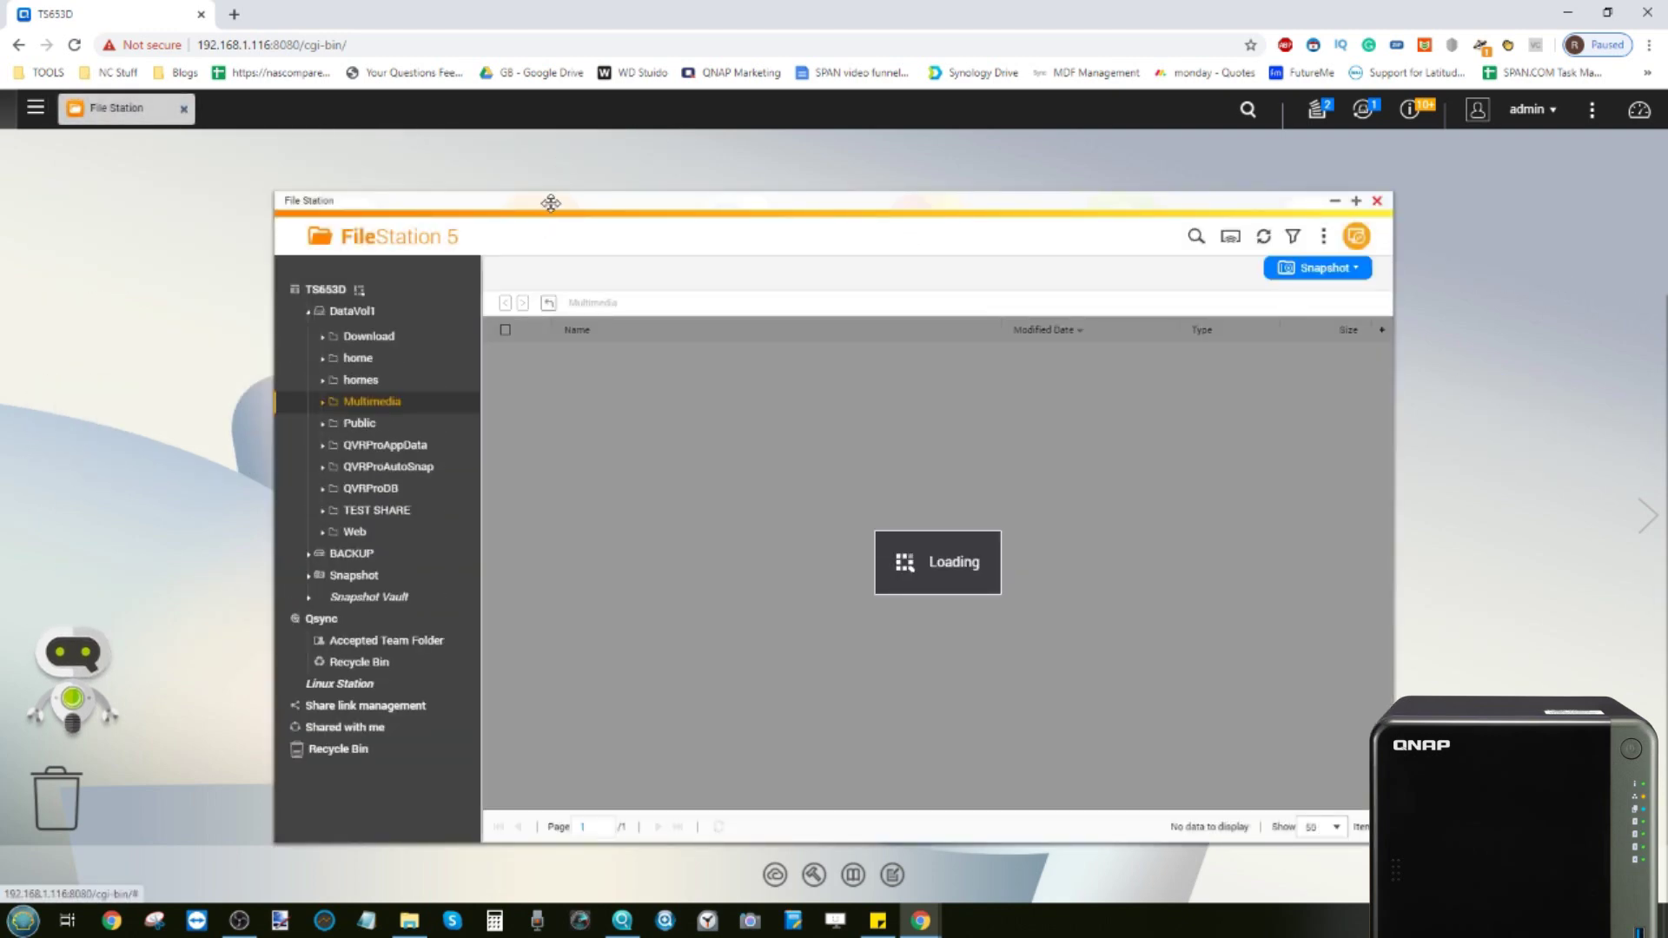
pyautogui.moveTo(551, 202); pyautogui.dragTo(725, 204)
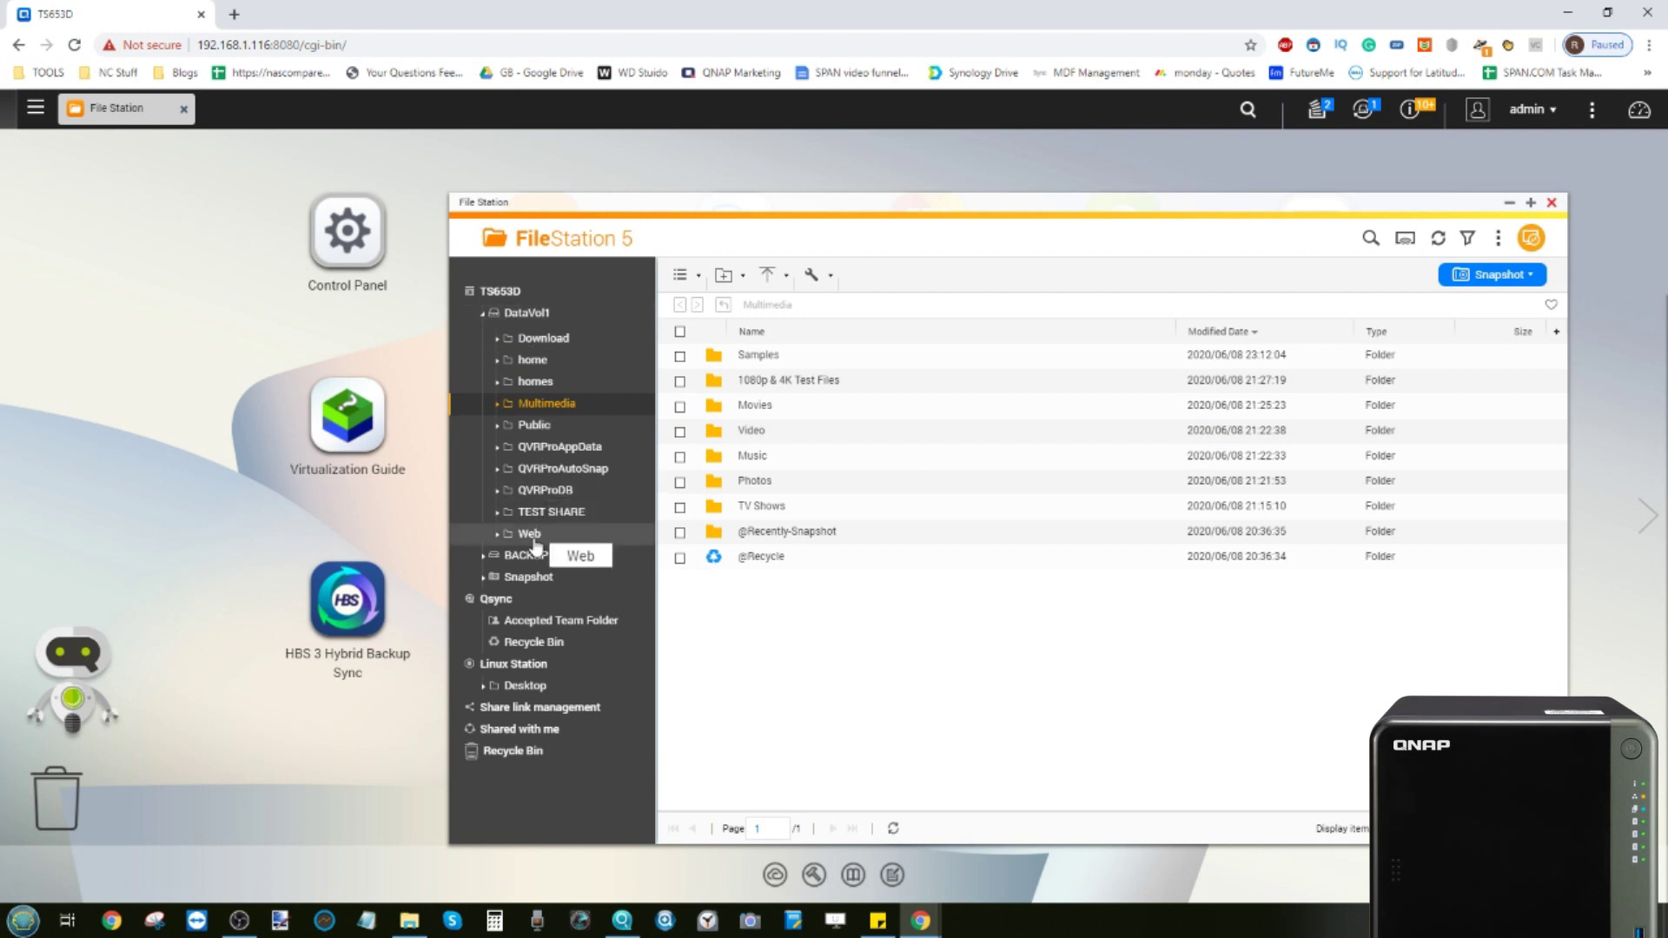
pyautogui.click(1508, 205)
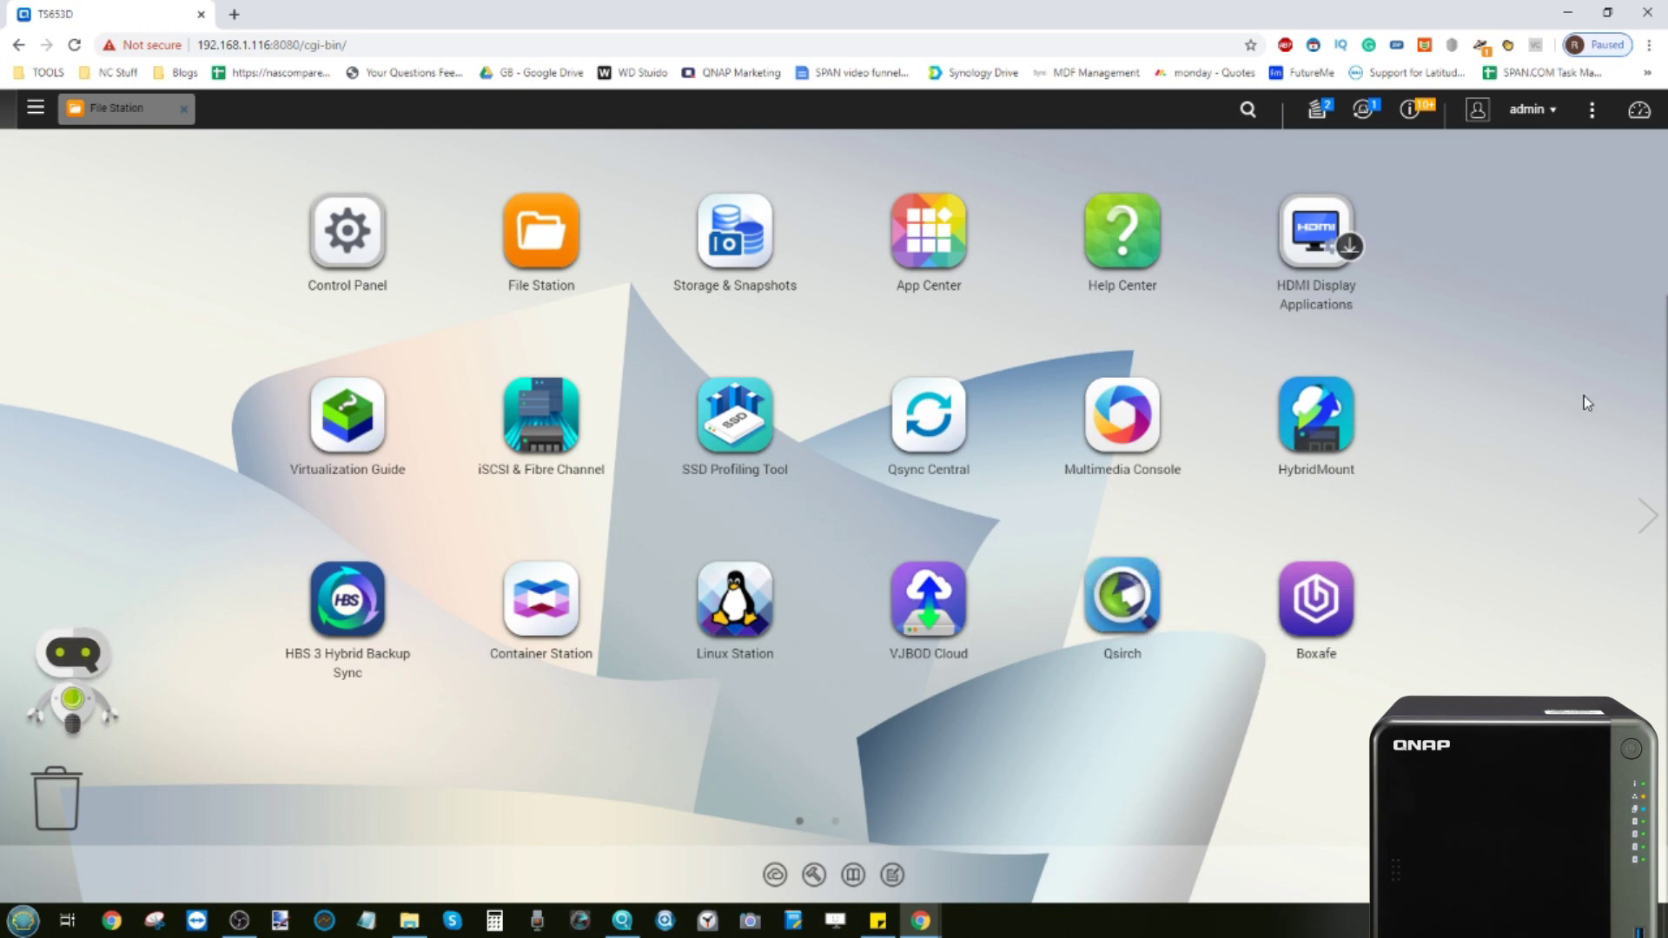
# Open Qfiling, start a Create Qfiling Task > Filing Task wizard, cancel it, and close Qfiling
pyautogui.click(1644, 514)
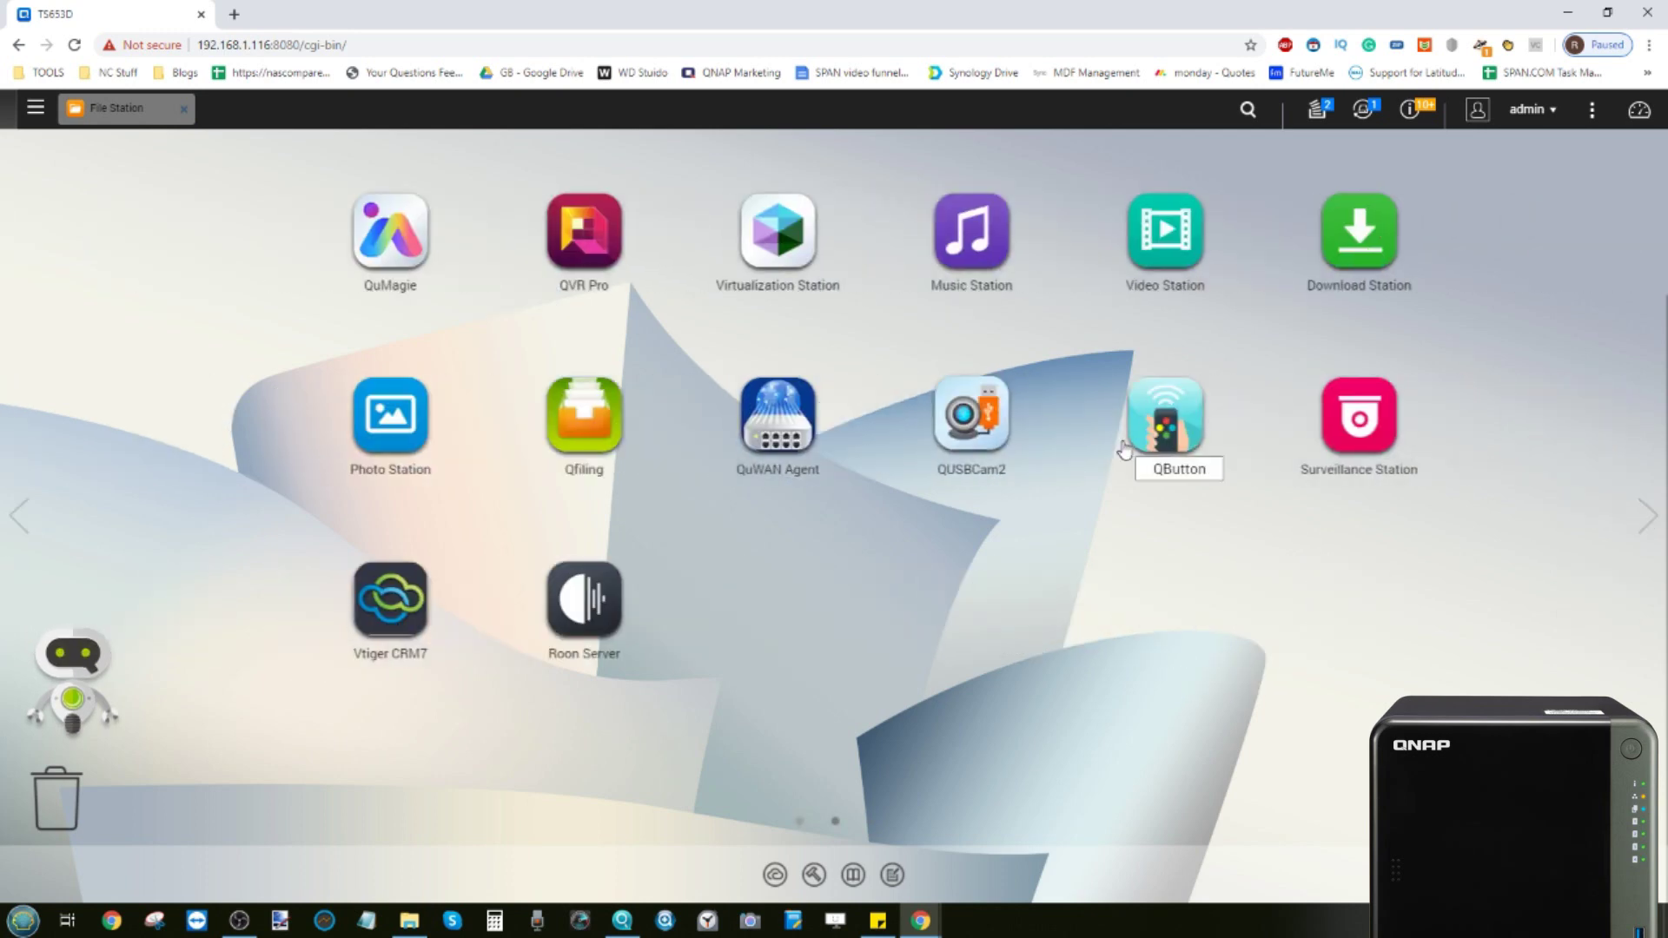
pyautogui.click(517, 392)
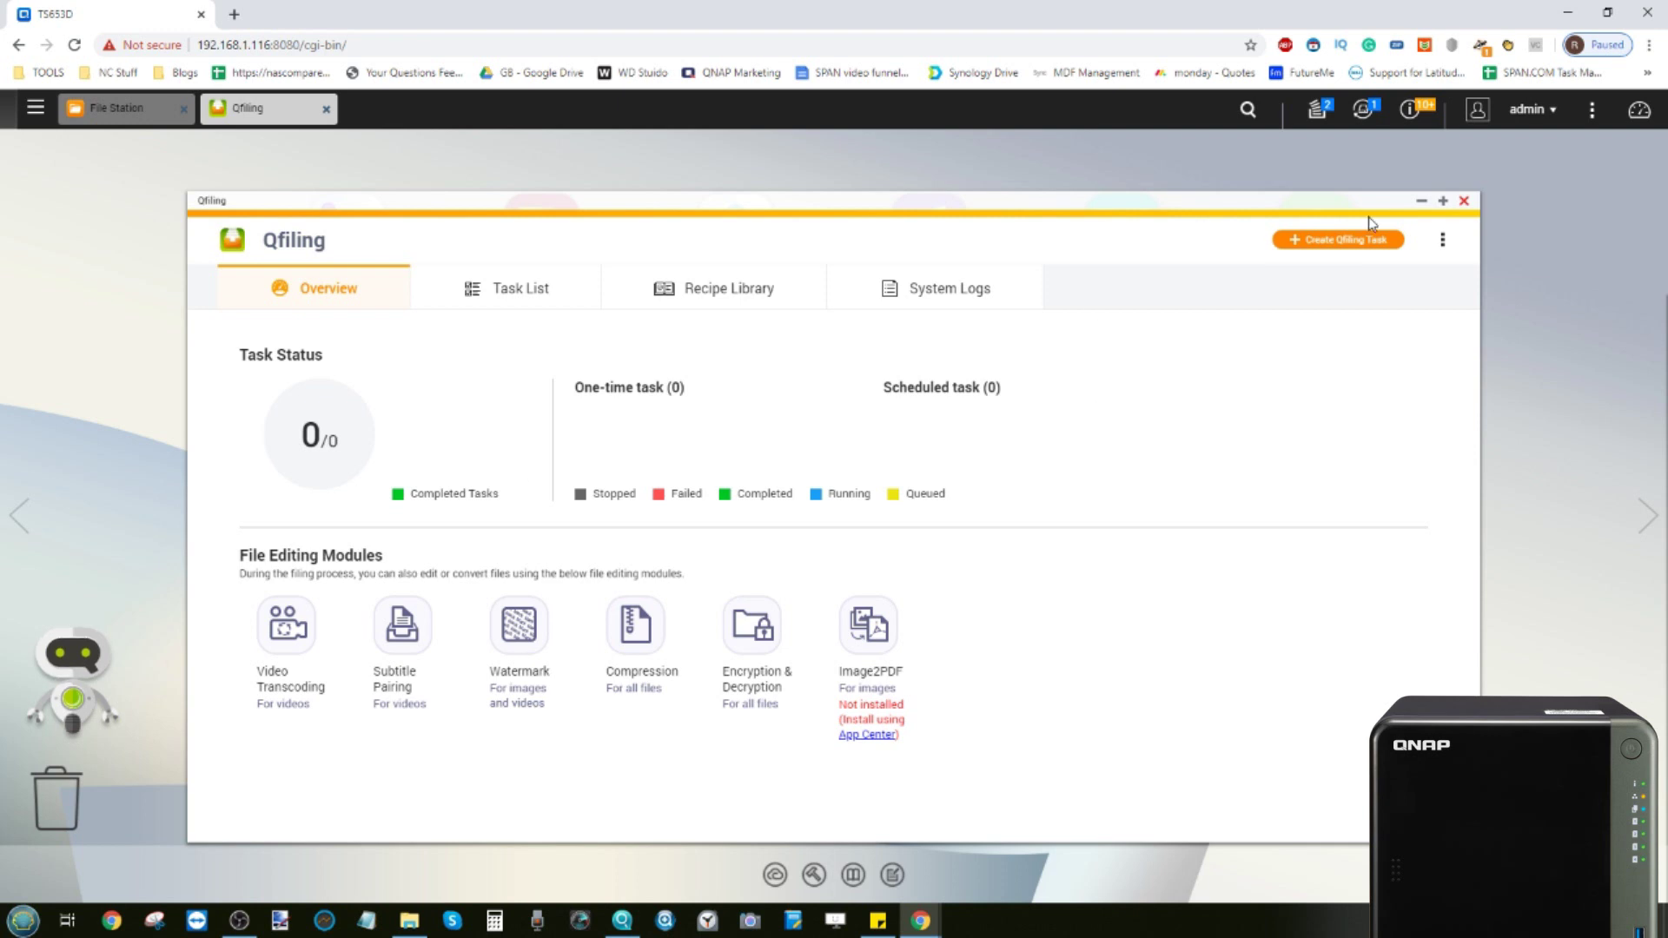
pyautogui.click(1335, 250)
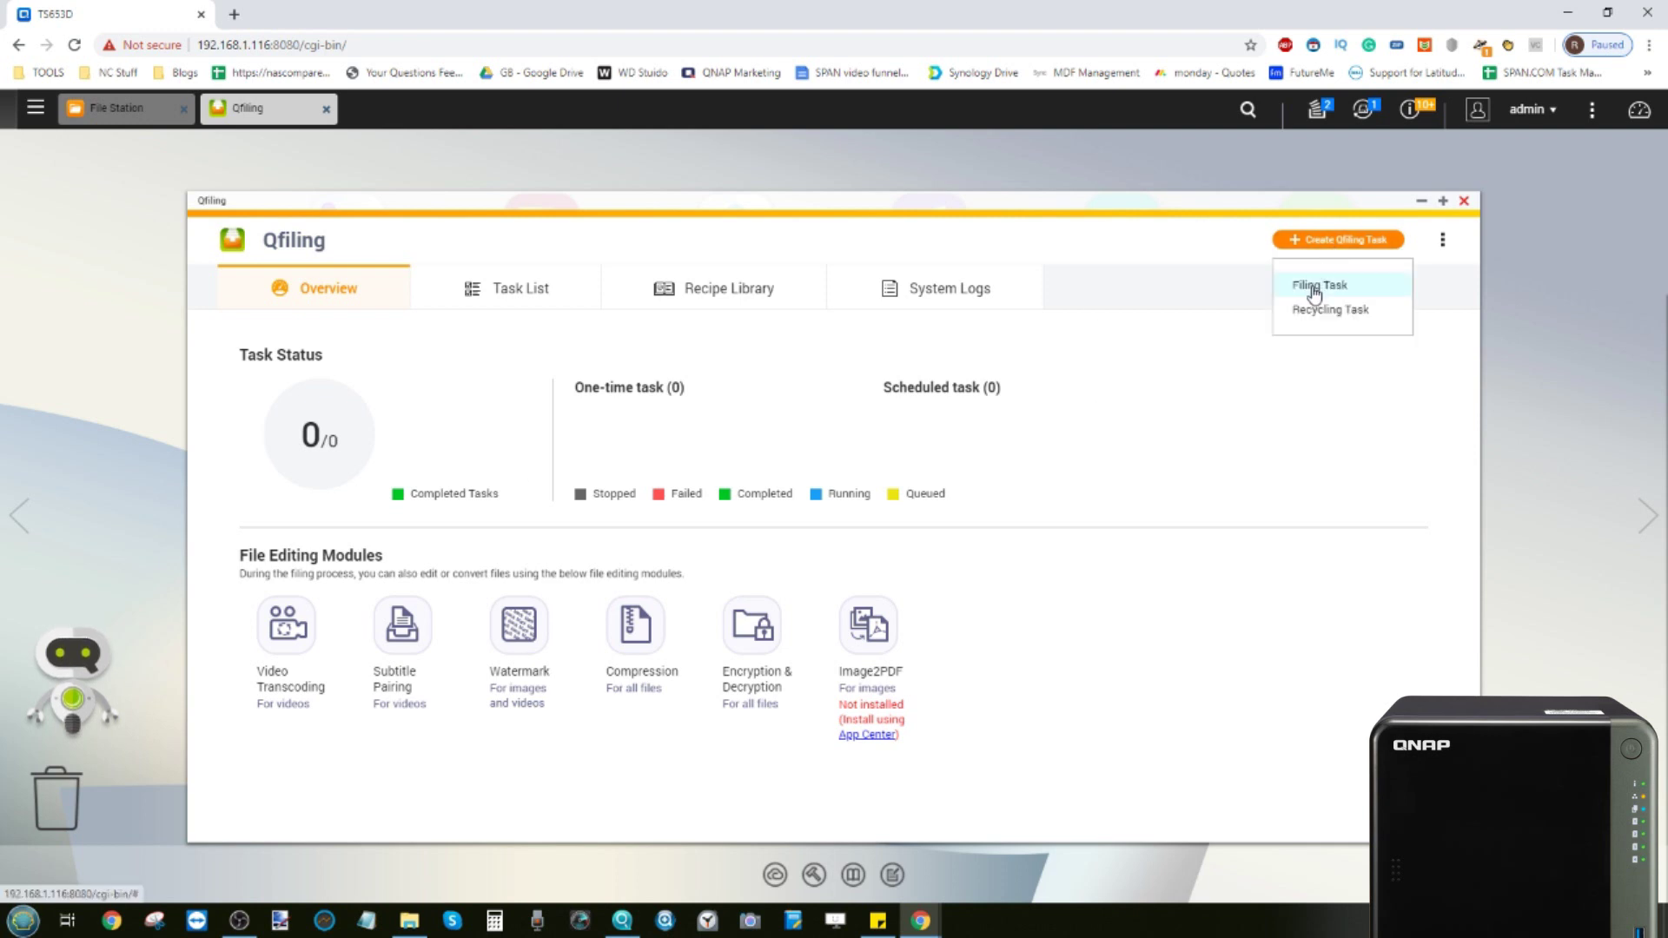
pyautogui.click(1315, 290)
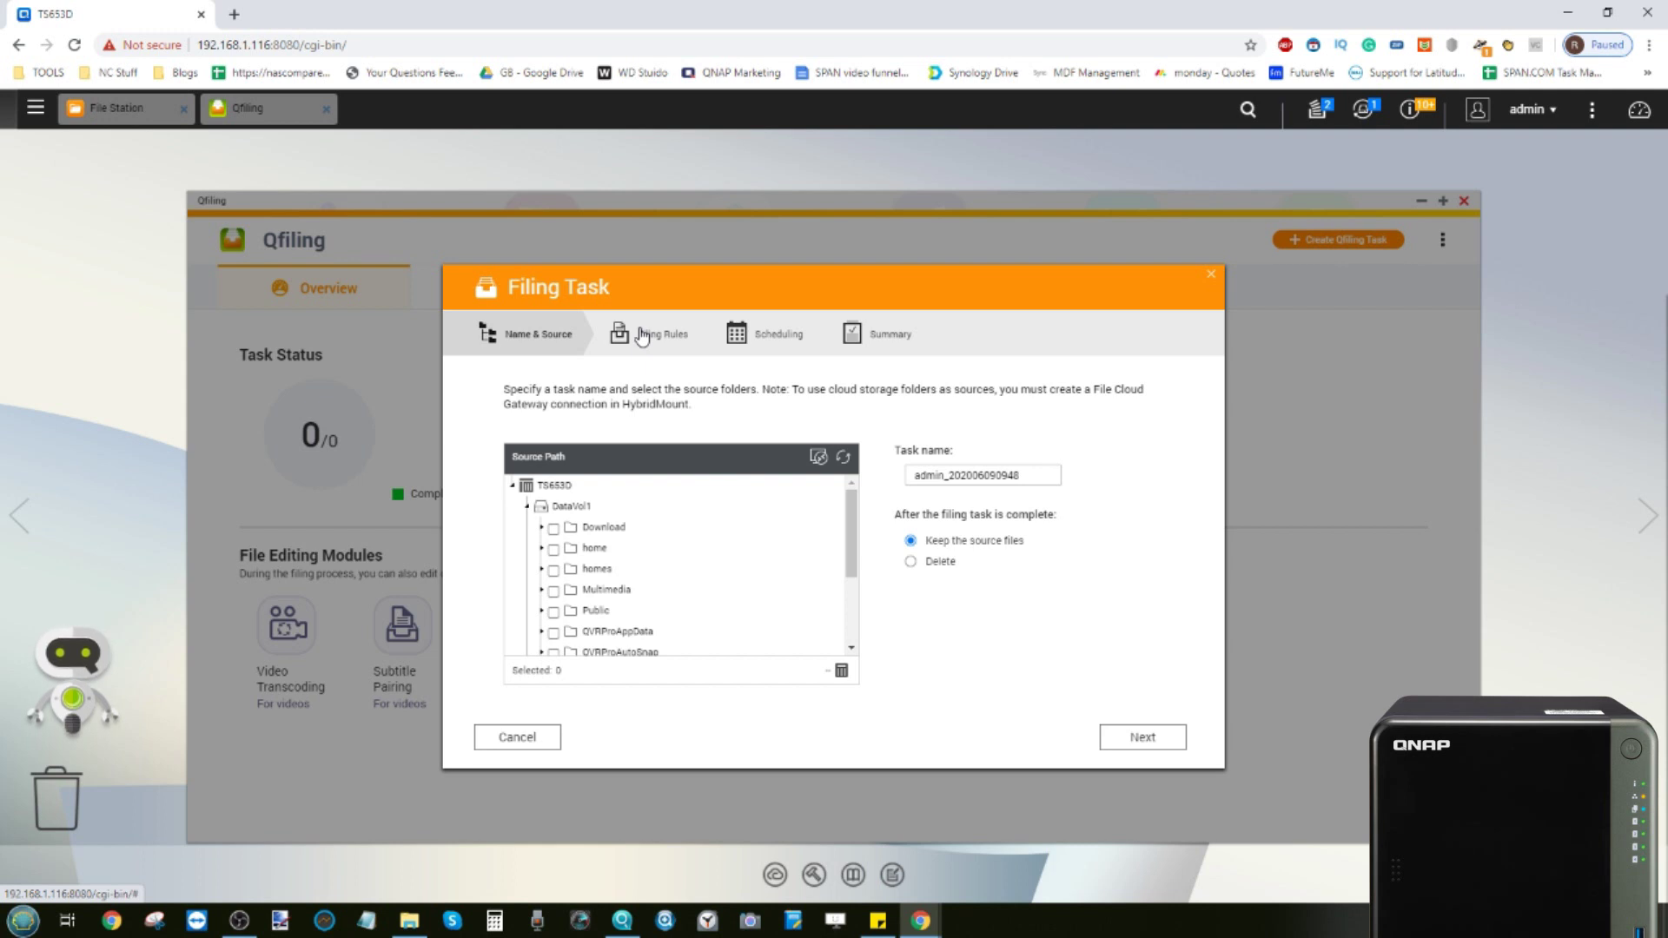
pyautogui.scroll(-2, 630, 563)
pyautogui.scroll(3, 630, 563)
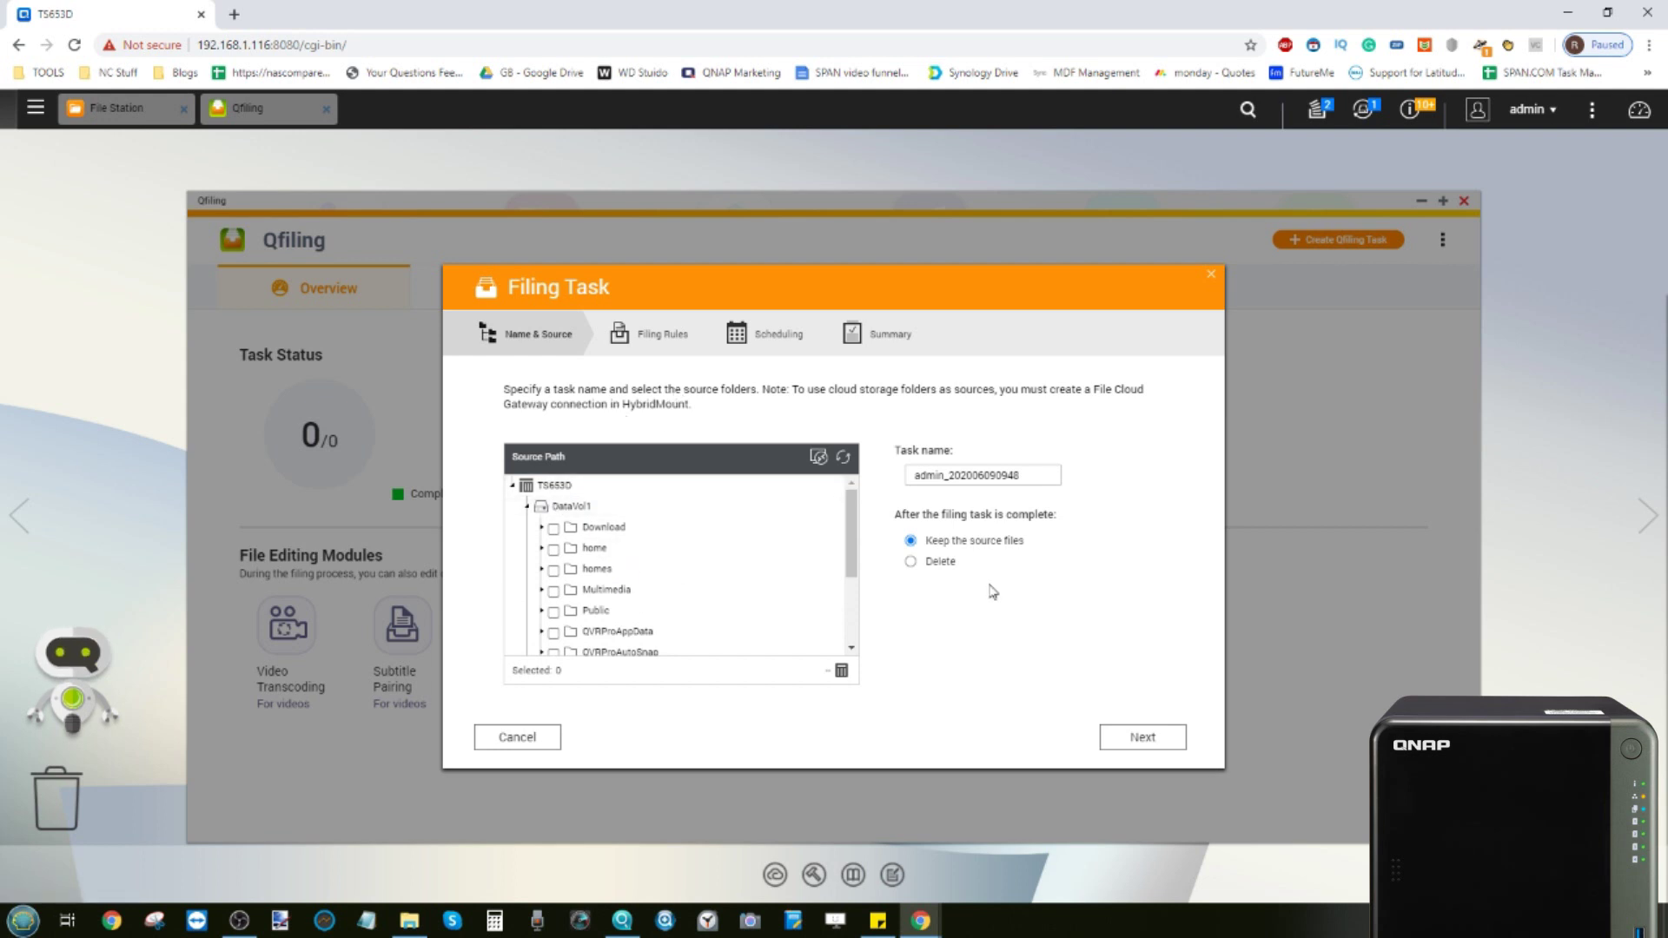
pyautogui.click(1209, 281)
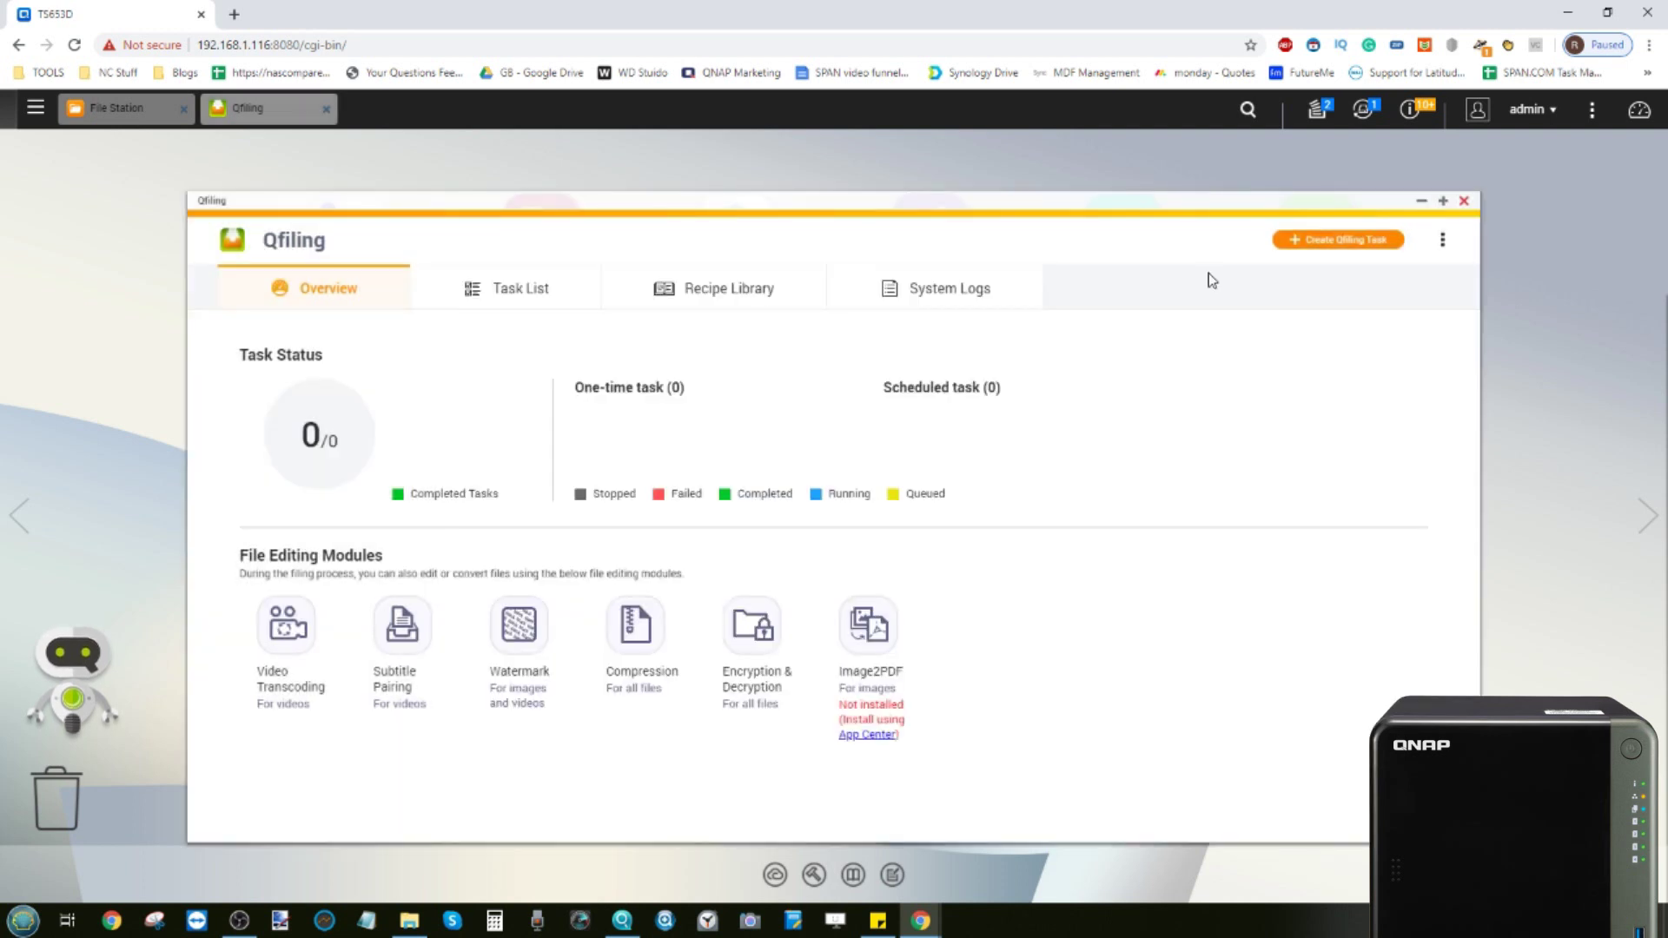
pyautogui.click(1464, 199)
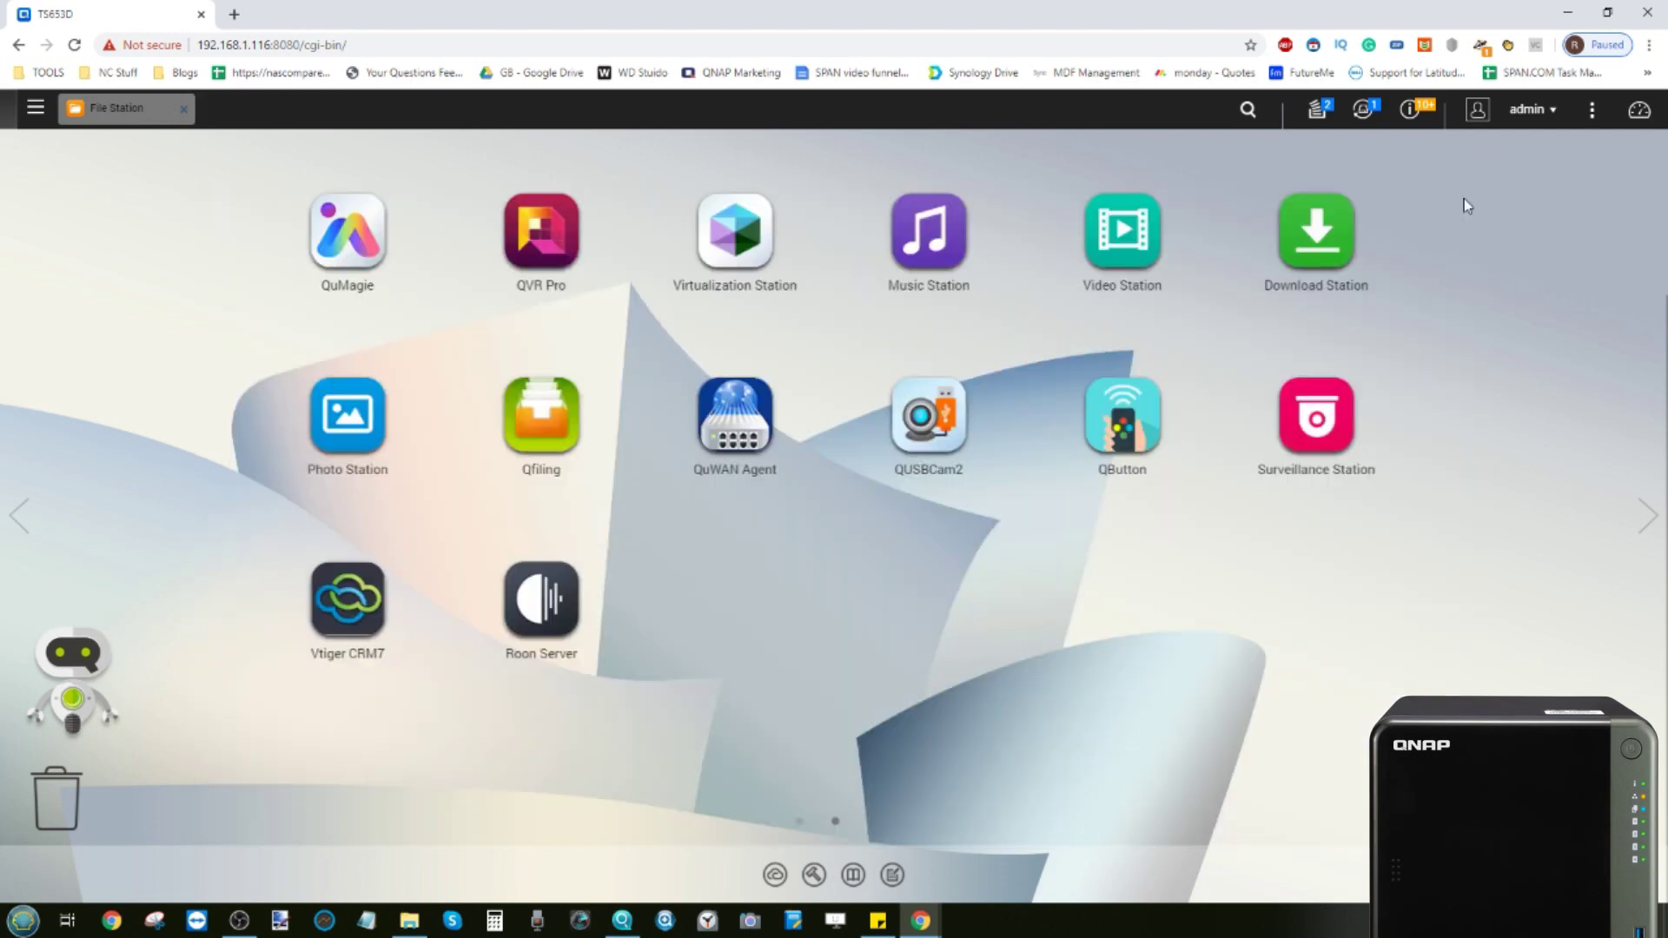
# Return to the first app page of the desktop and launch Qsirch
pyautogui.click(20, 504)
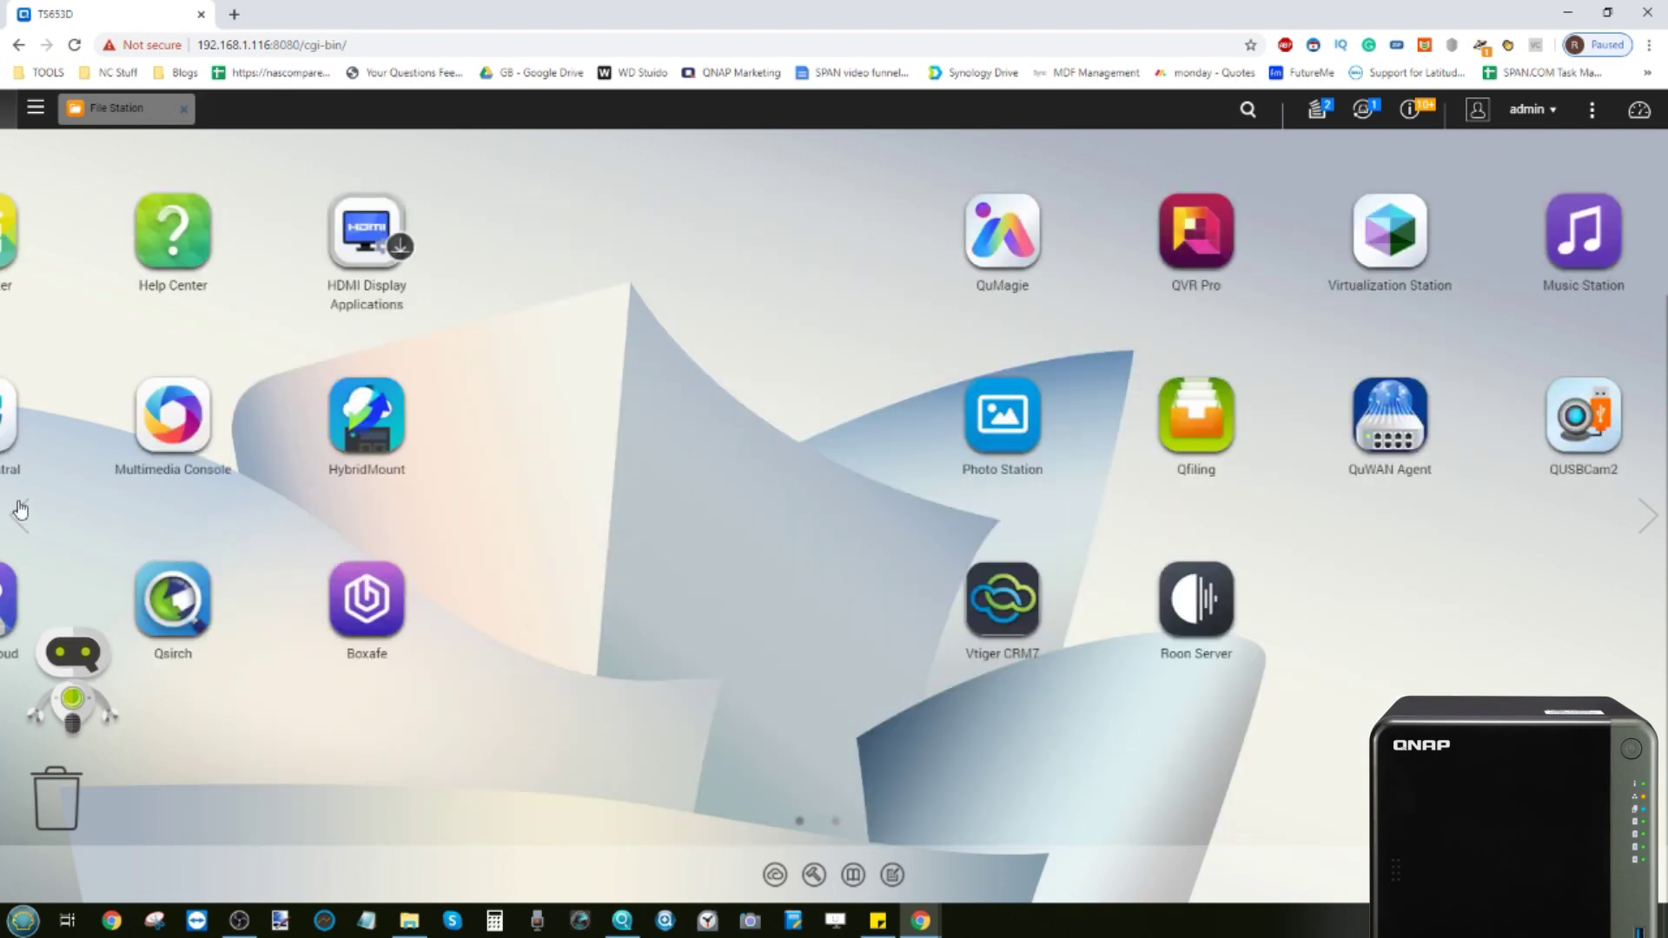
pyautogui.click(1128, 602)
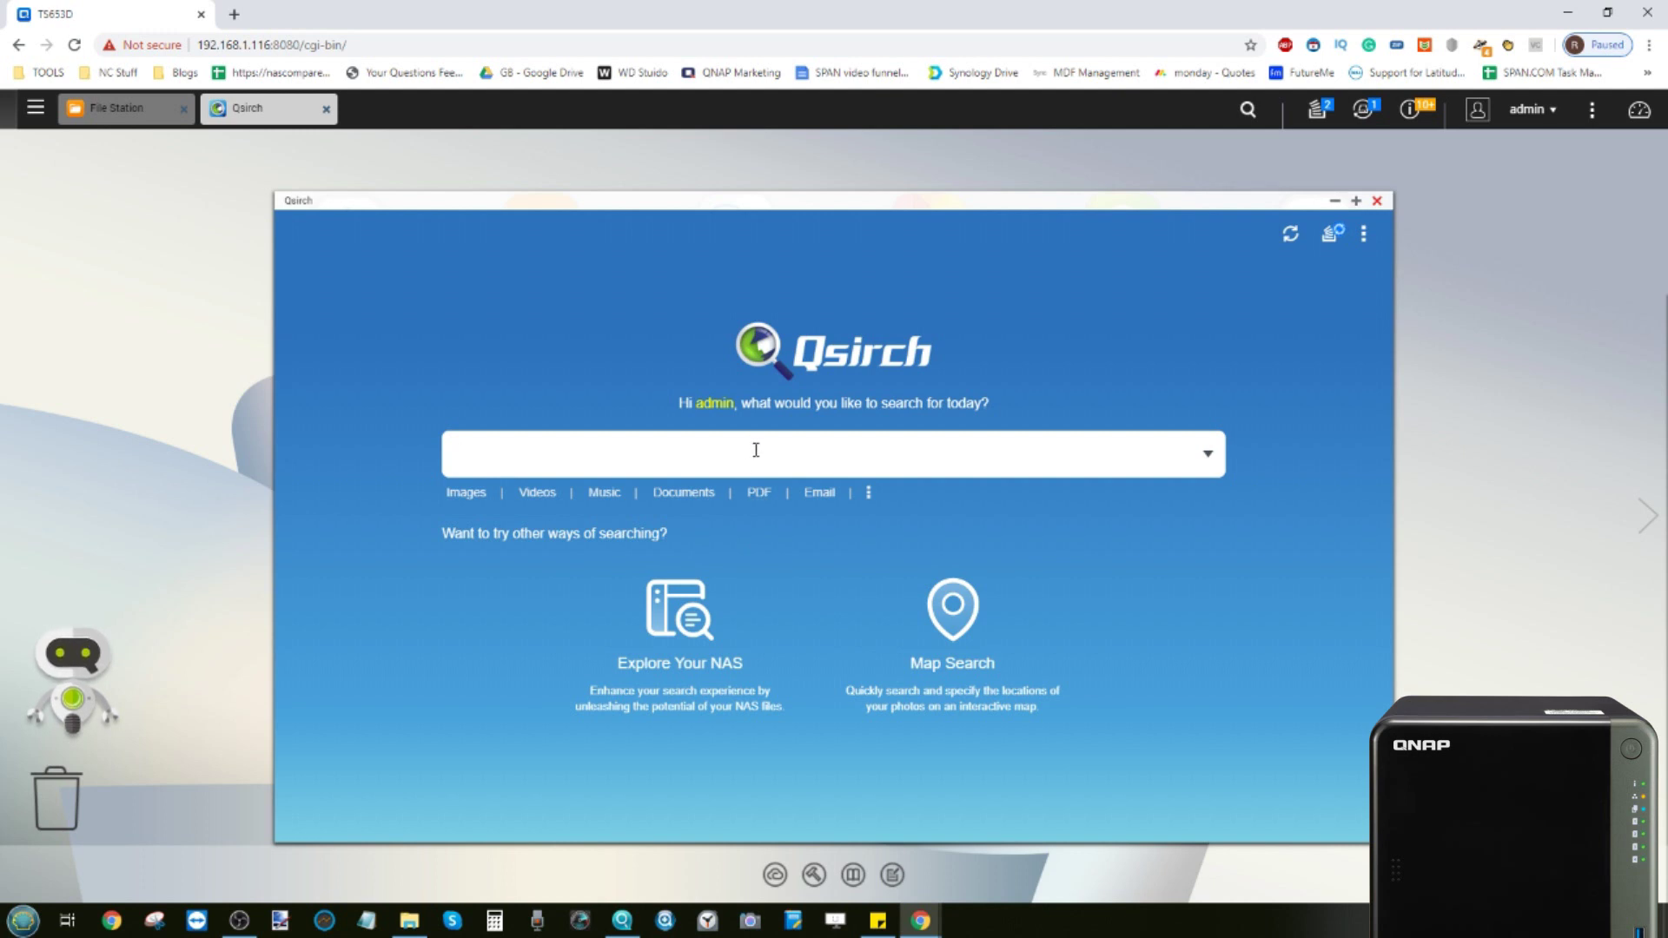
pyautogui.click(34, 107)
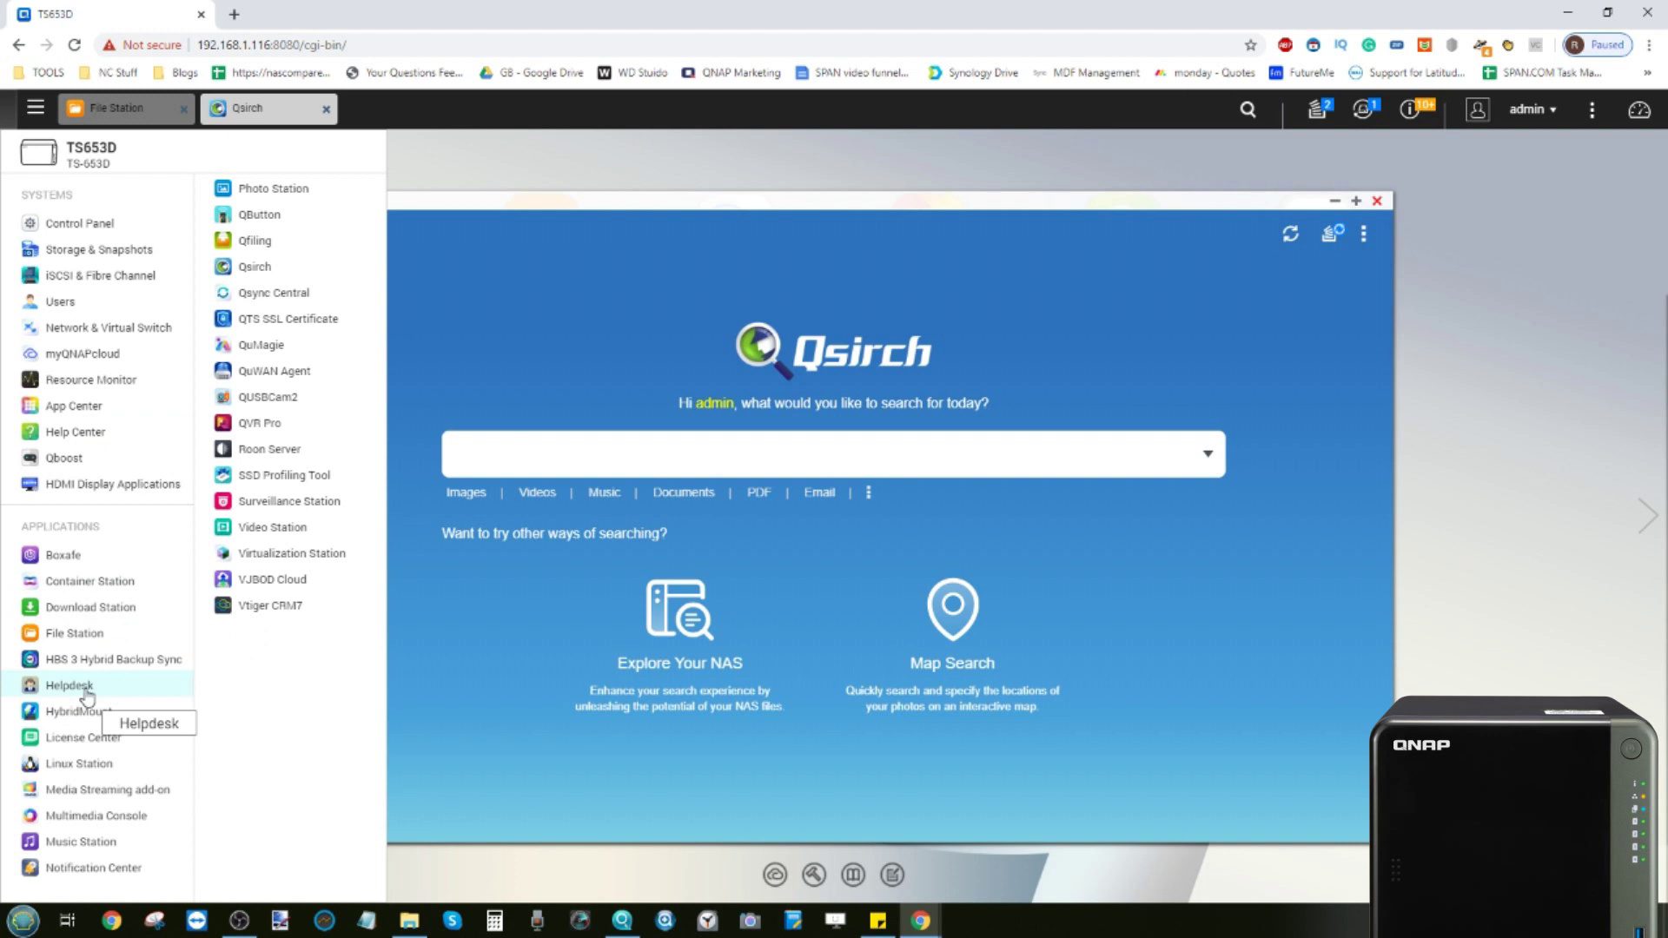
pyautogui.click(265, 527)
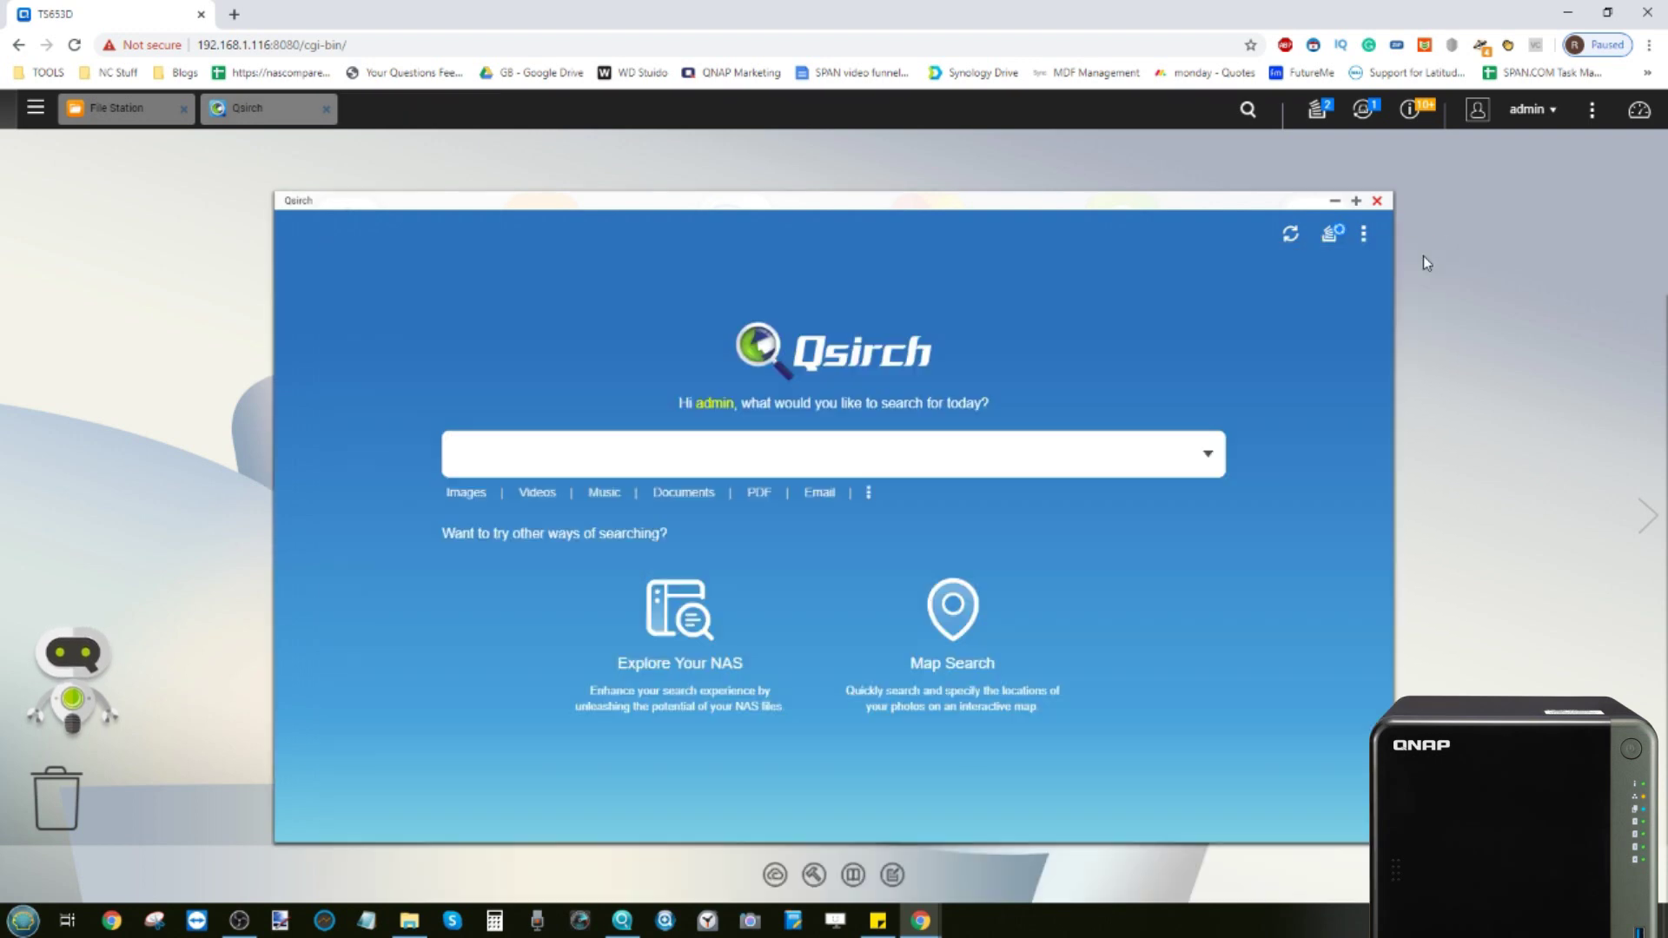
pyautogui.click(1429, 253)
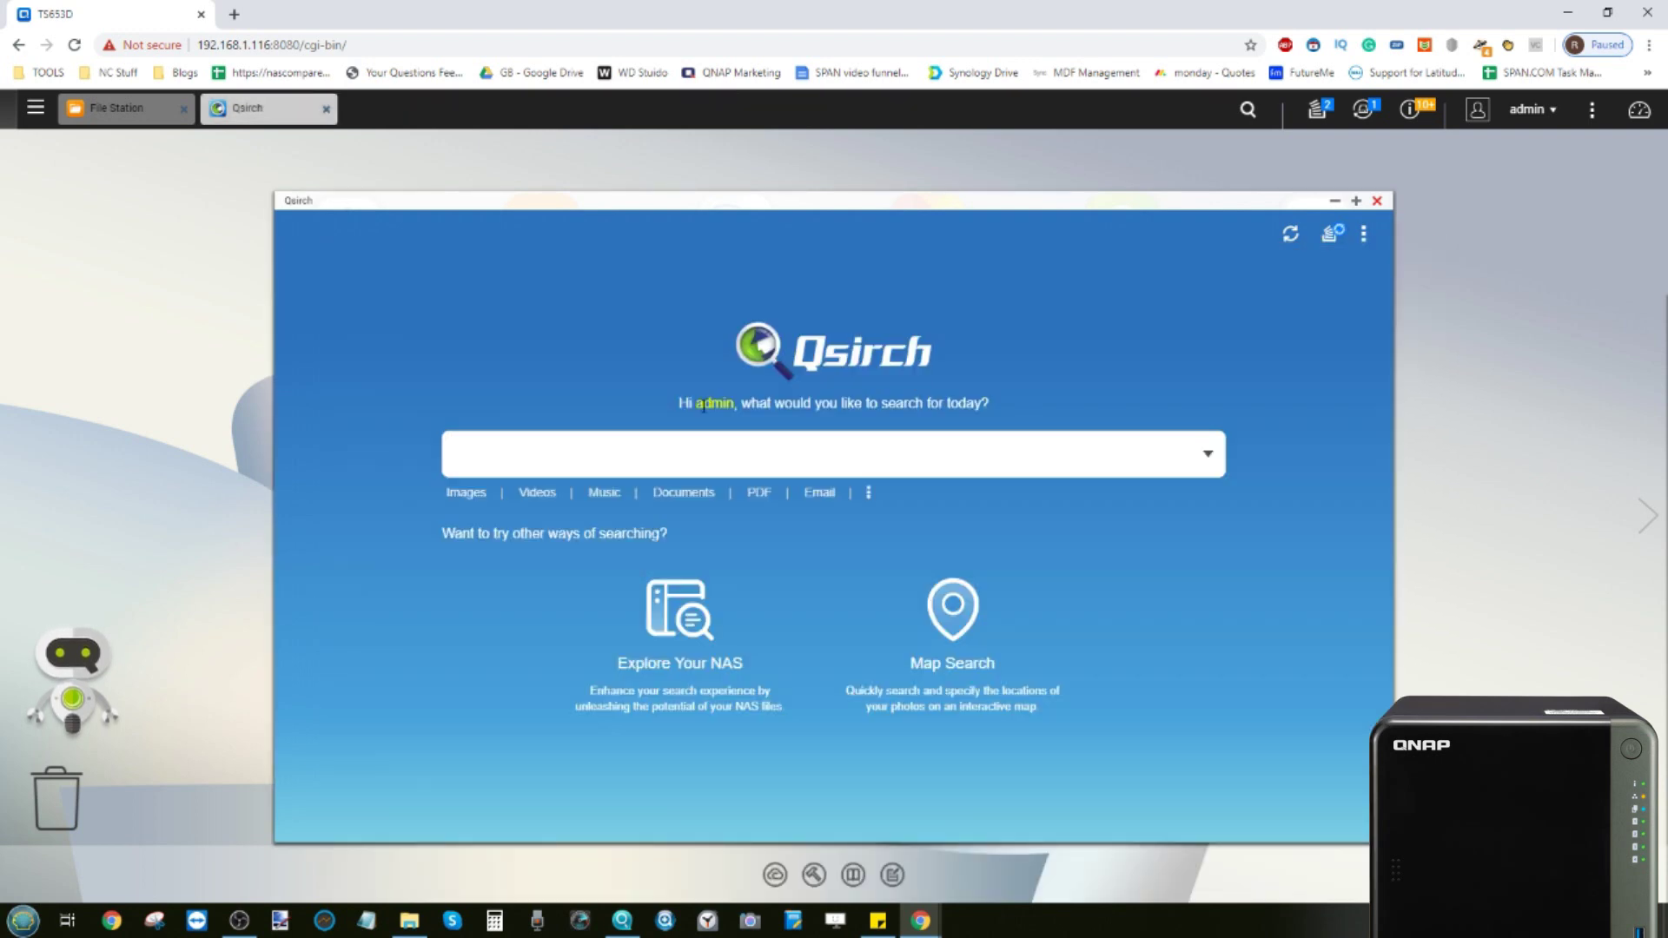
# Search Qsirch for 'bean' and scroll through the results
pyautogui.write('bean')
pyautogui.press('Return')
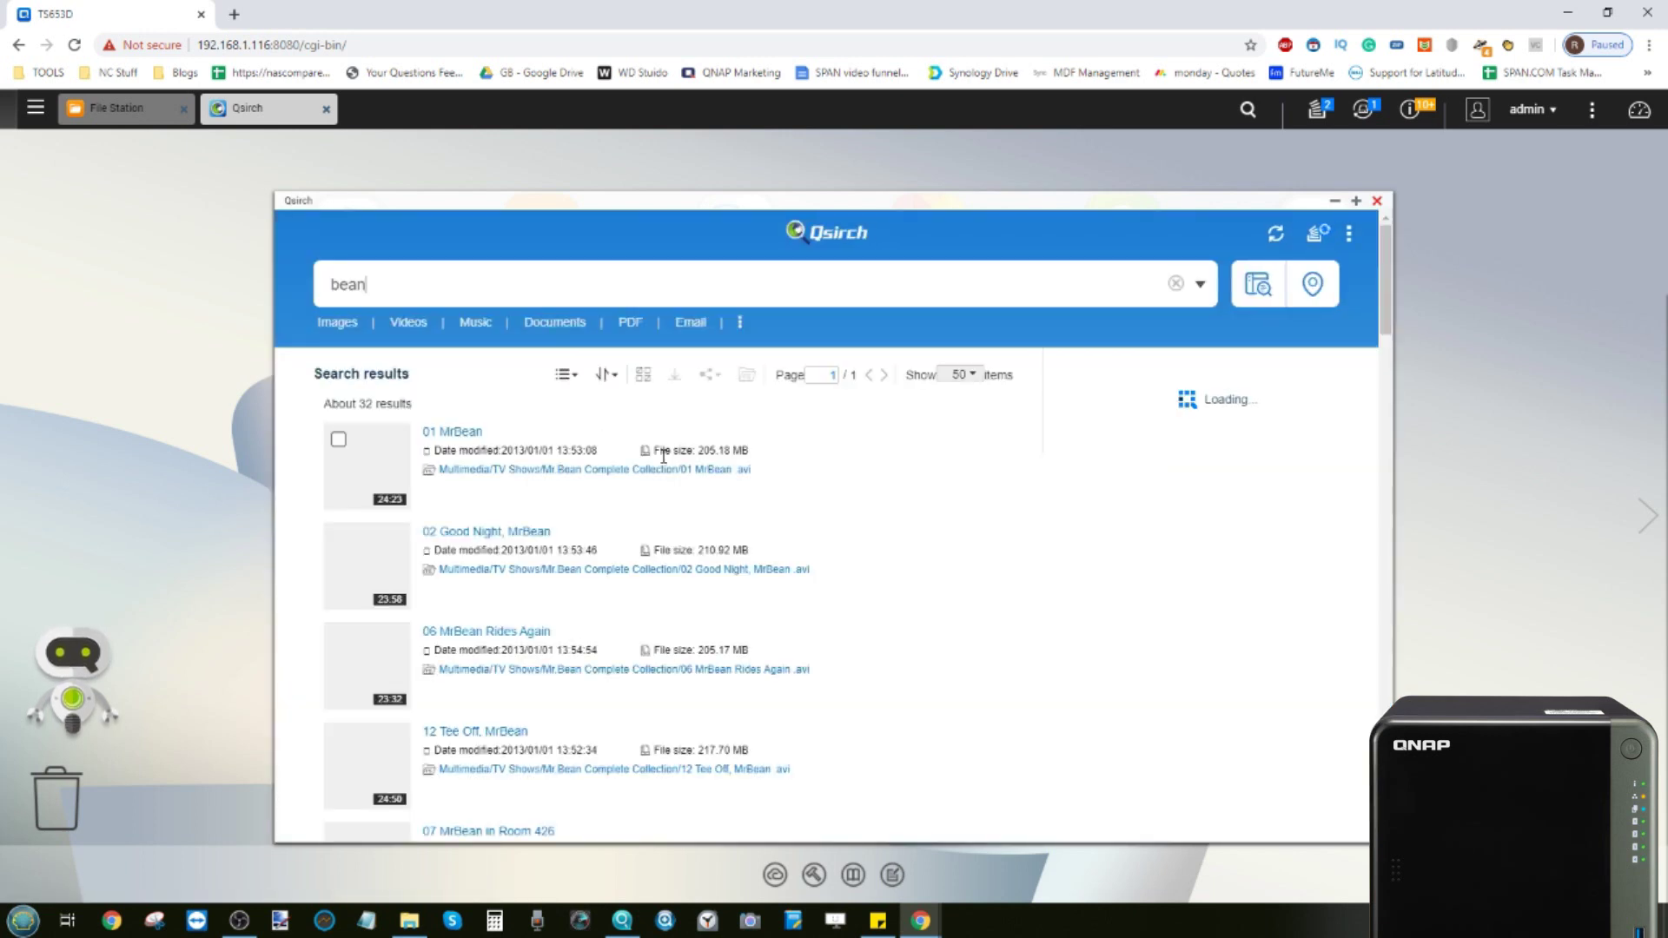
pyautogui.scroll(-8, 608, 487)
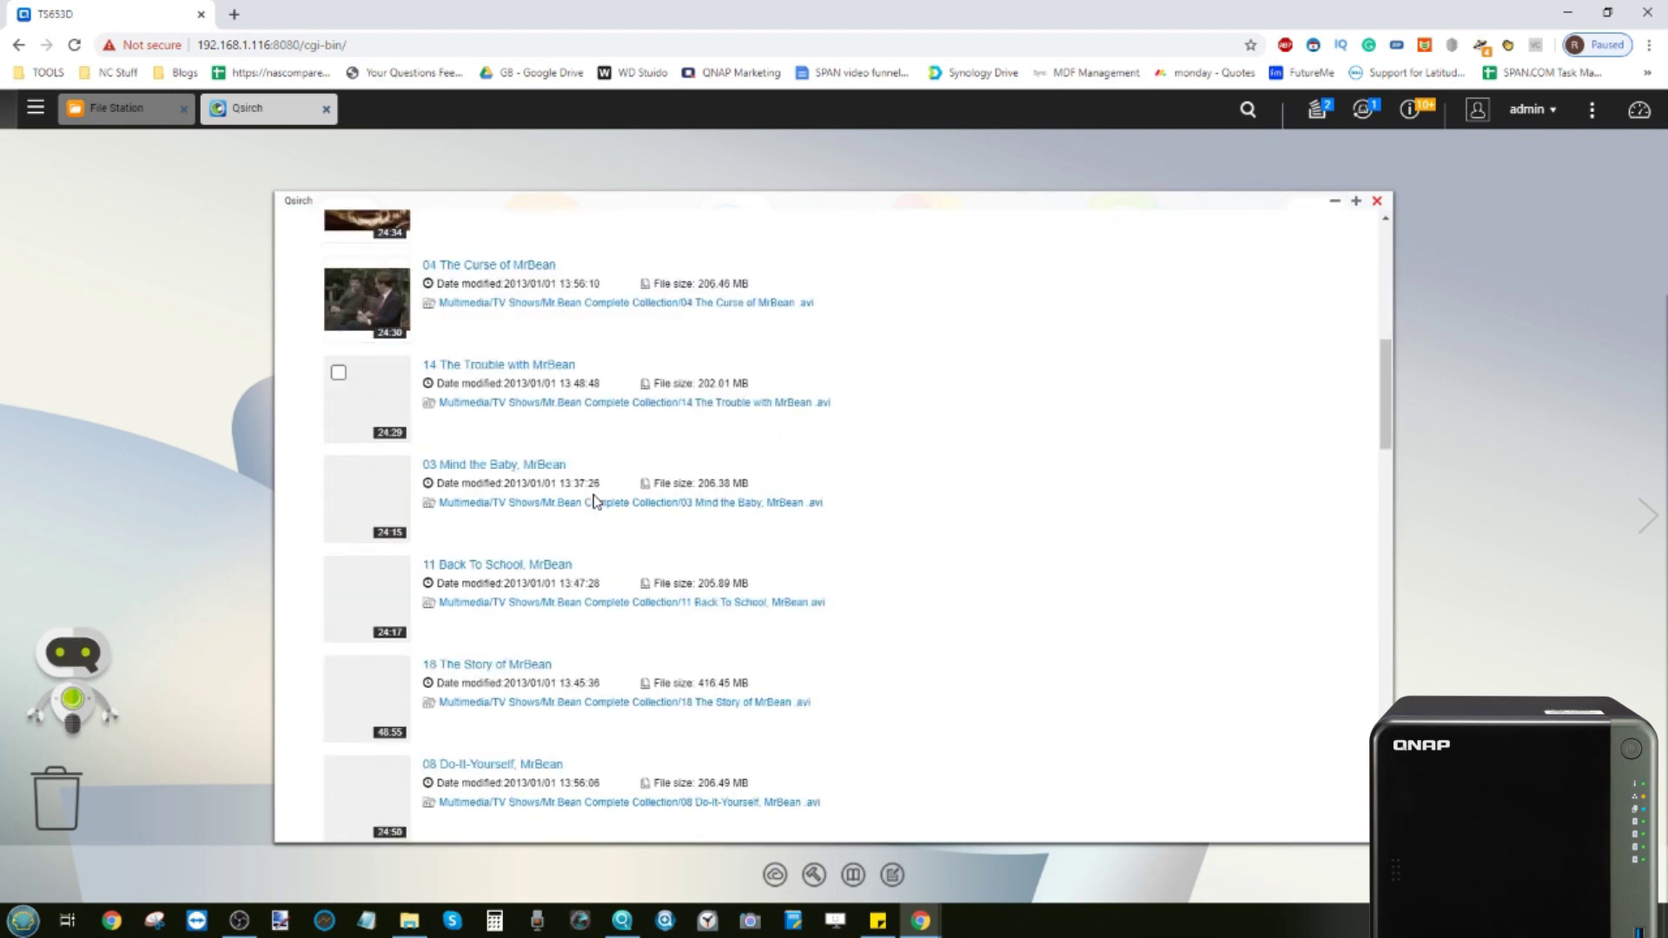
pyautogui.scroll(-10, 593, 502)
pyautogui.scroll(6, 594, 501)
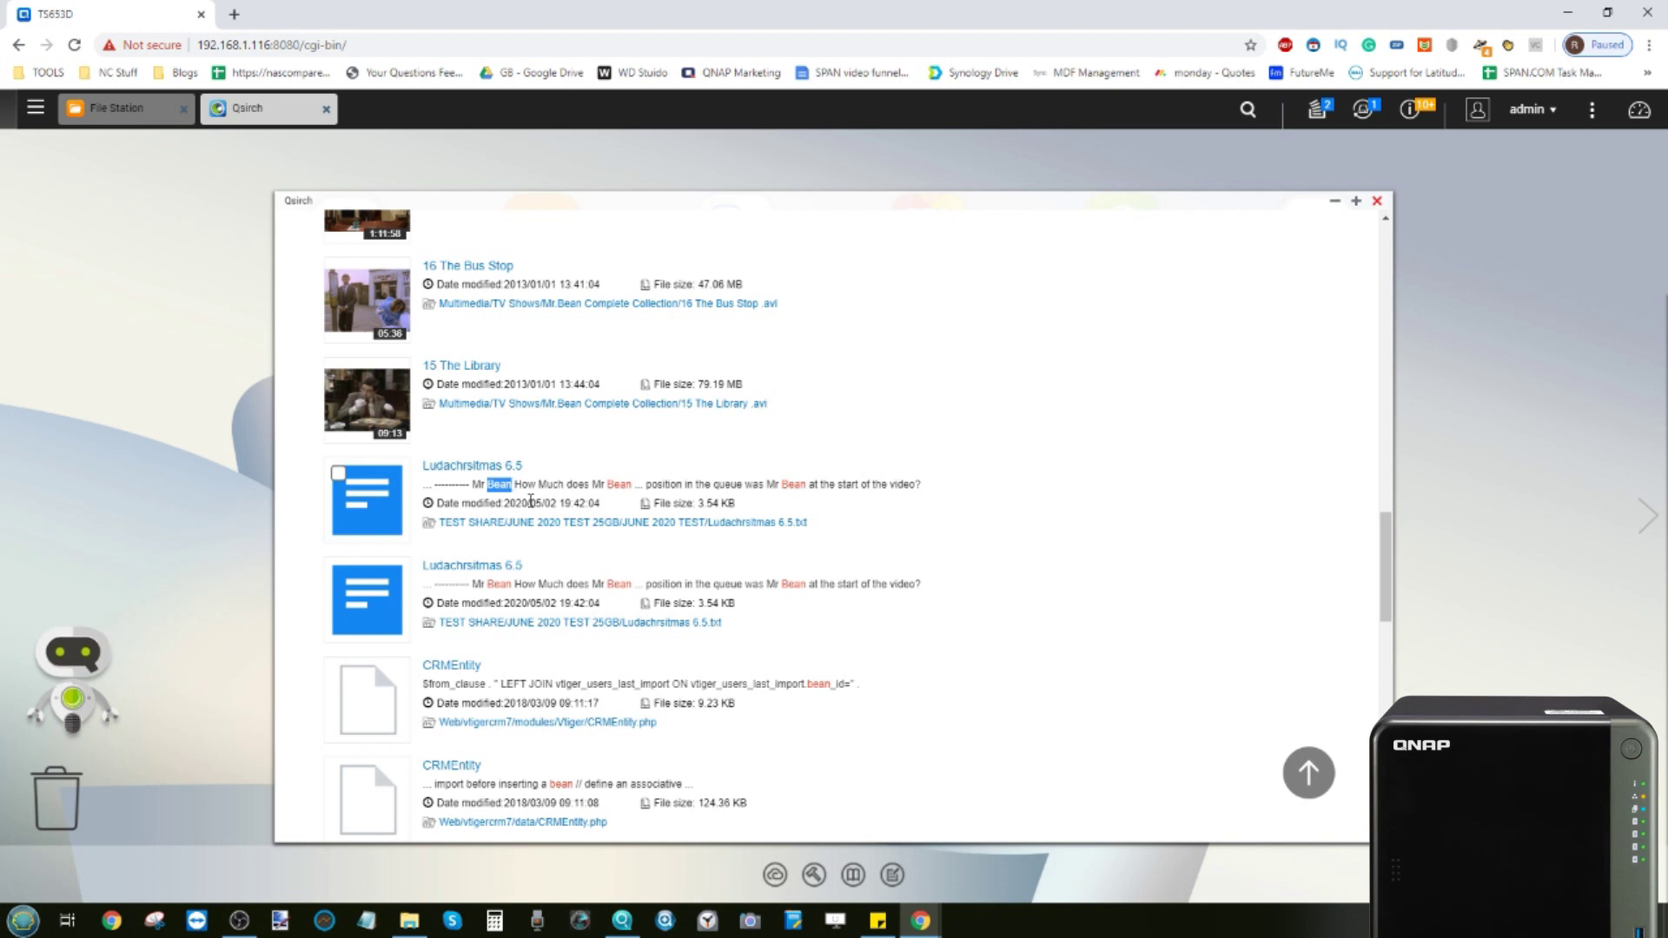
pyautogui.scroll(-3, 530, 502)
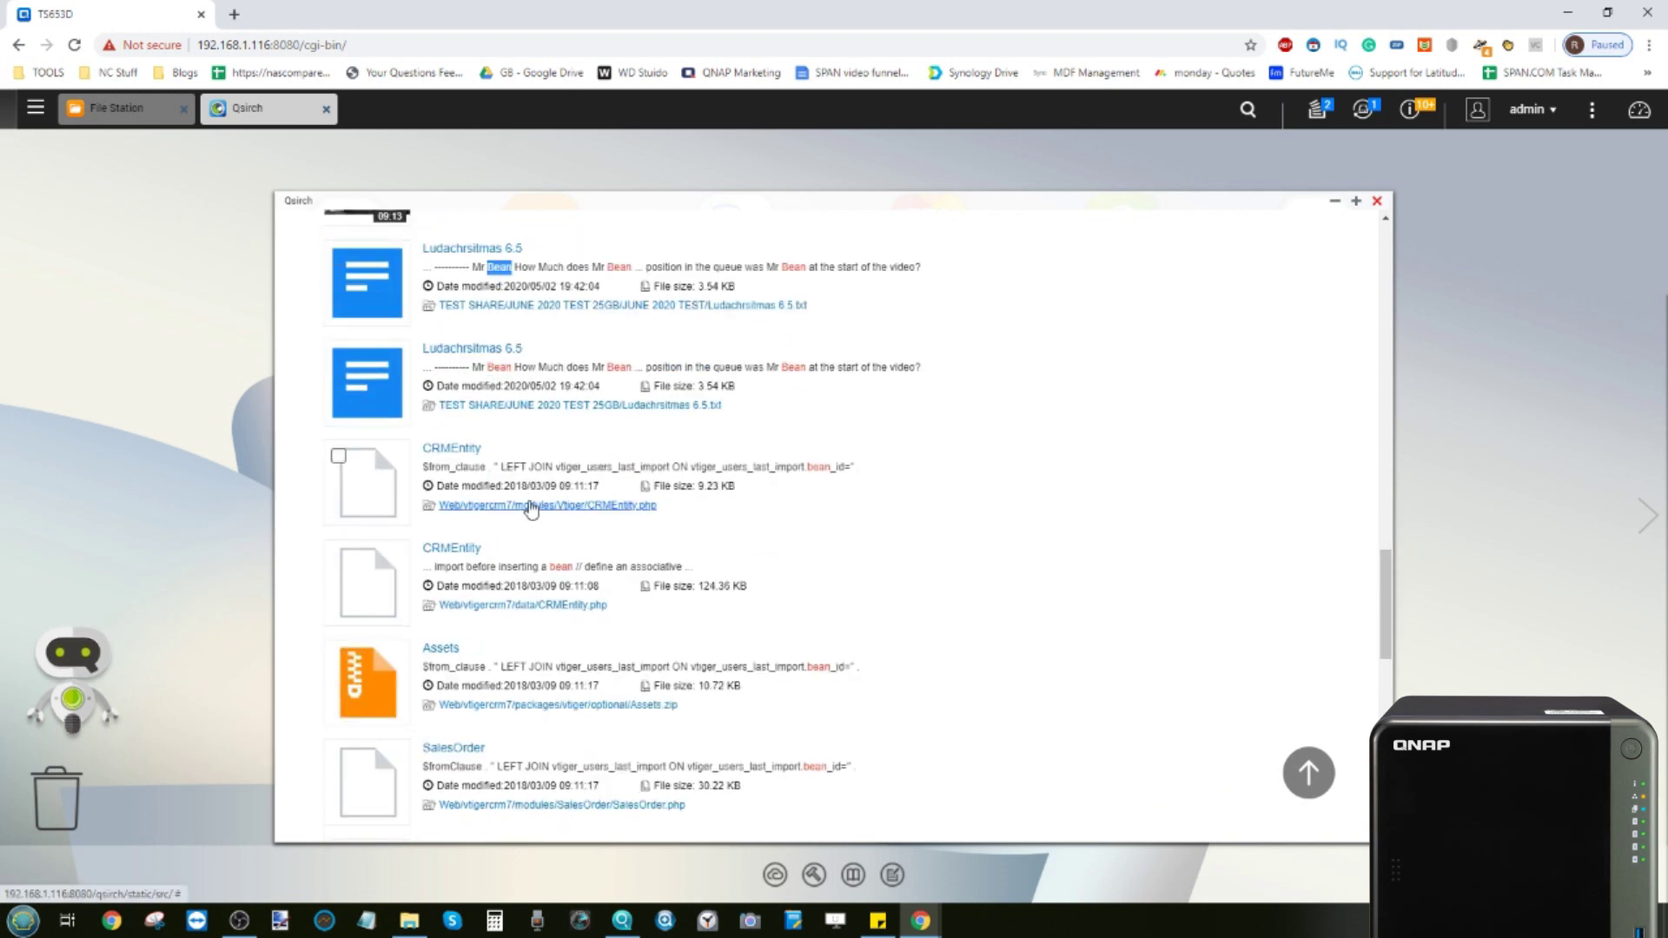
pyautogui.scroll(-1, 531, 508)
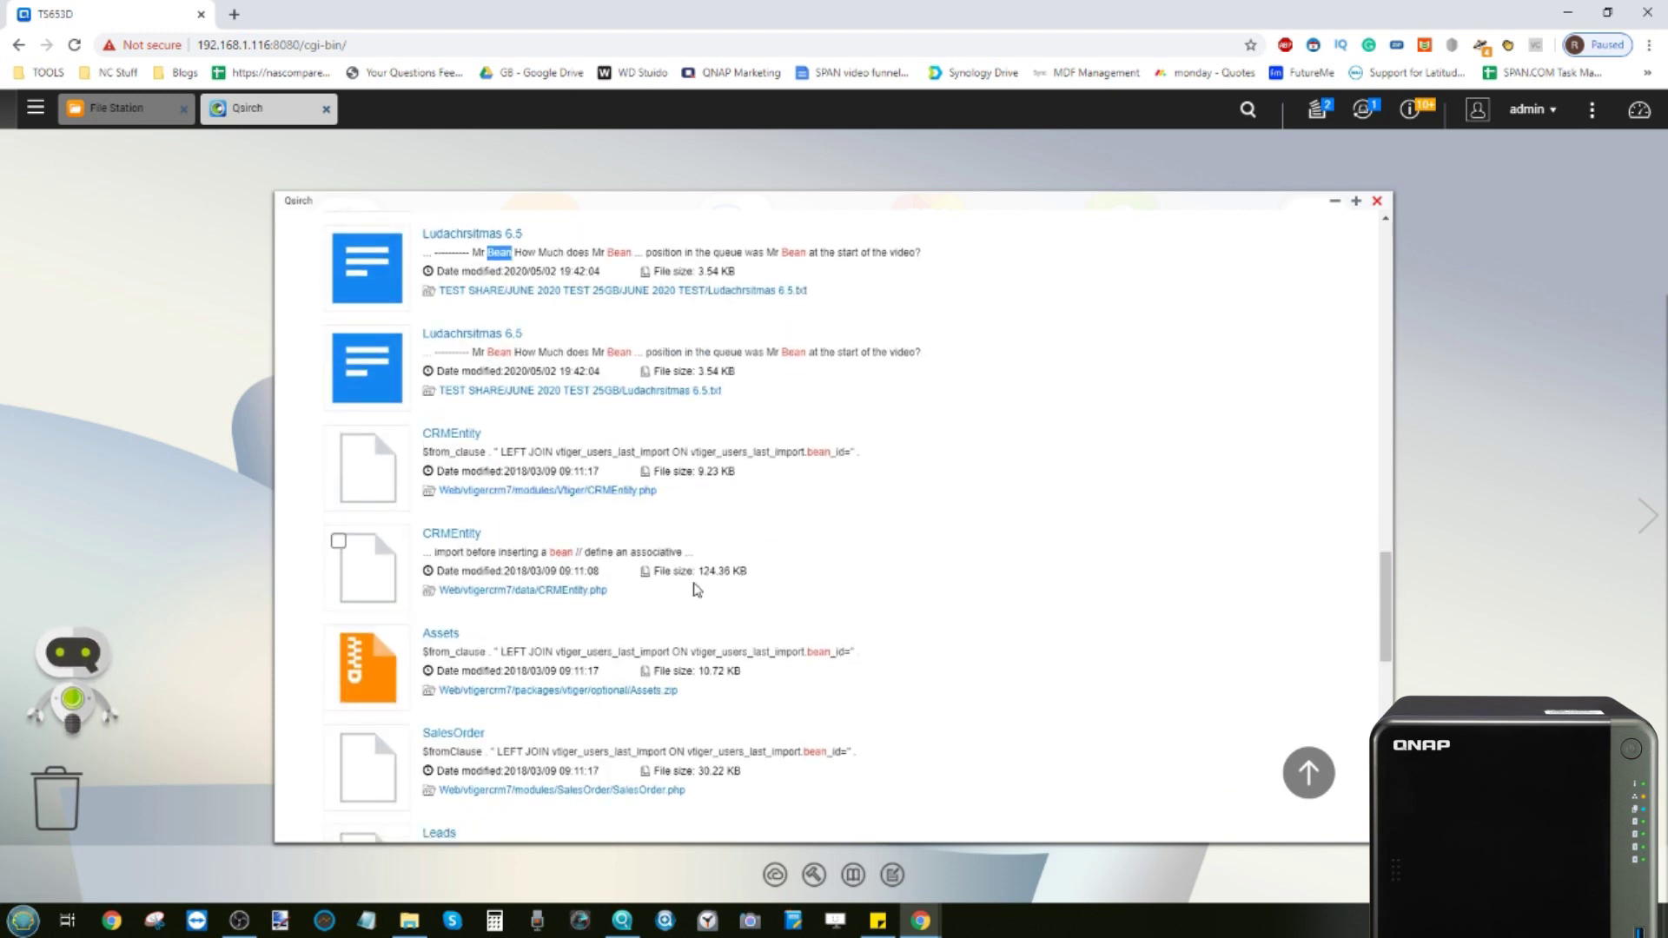
pyautogui.scroll(-15, 695, 589)
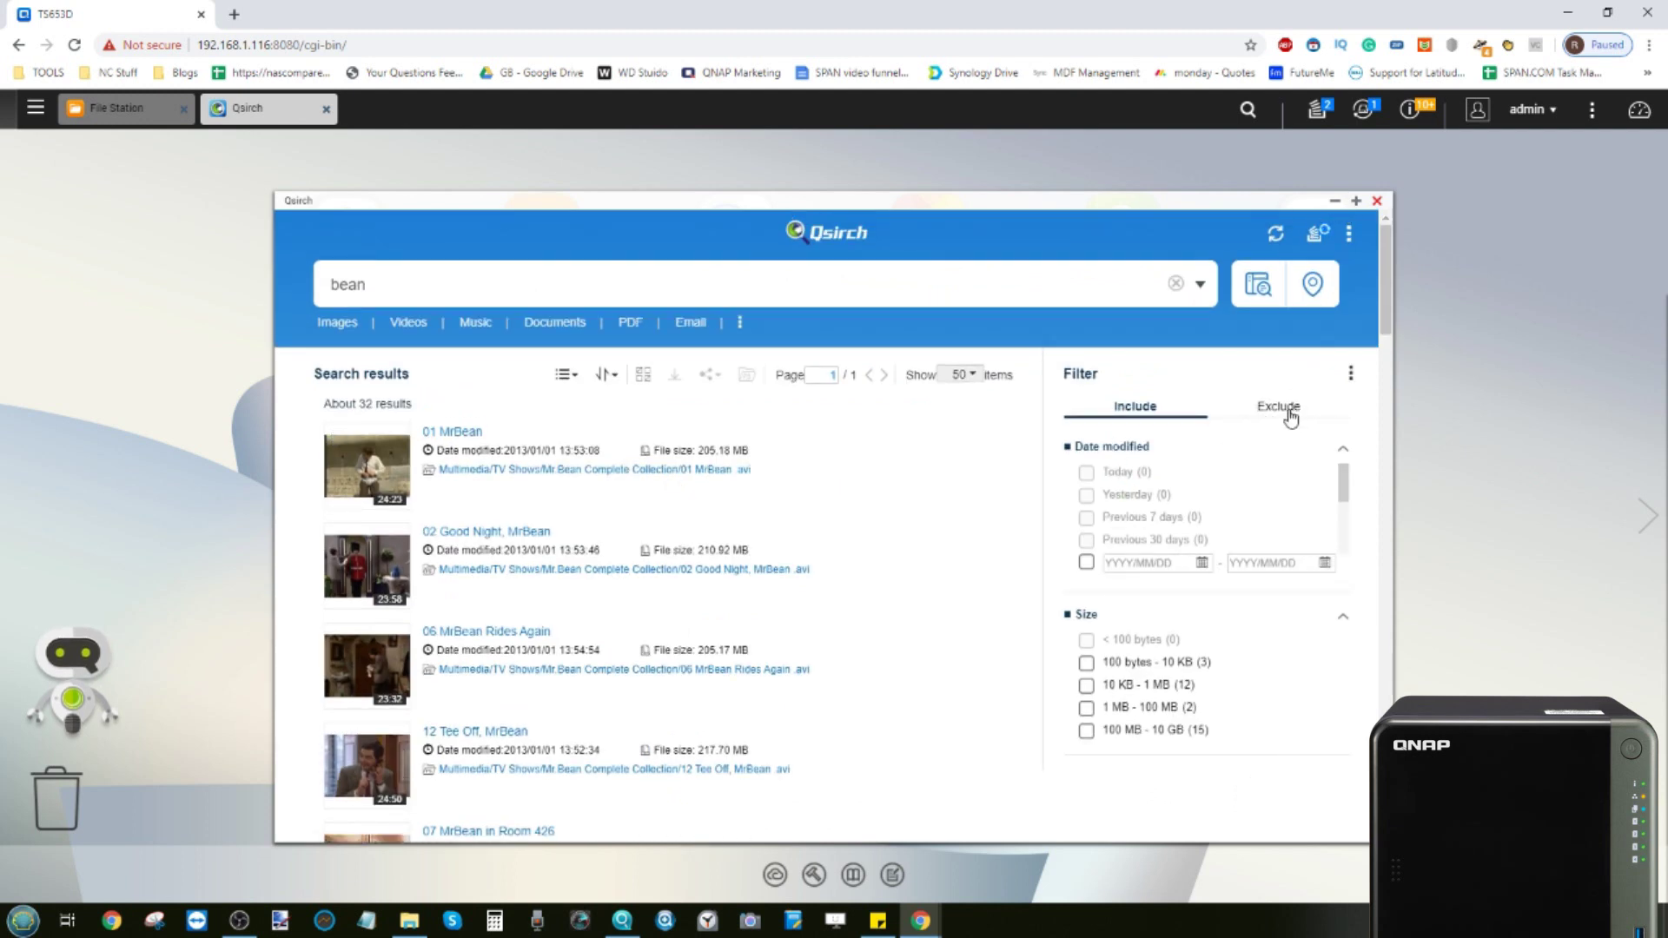
# Narrow the bean results to the Videos category, then close Qsirch
pyautogui.click(1273, 419)
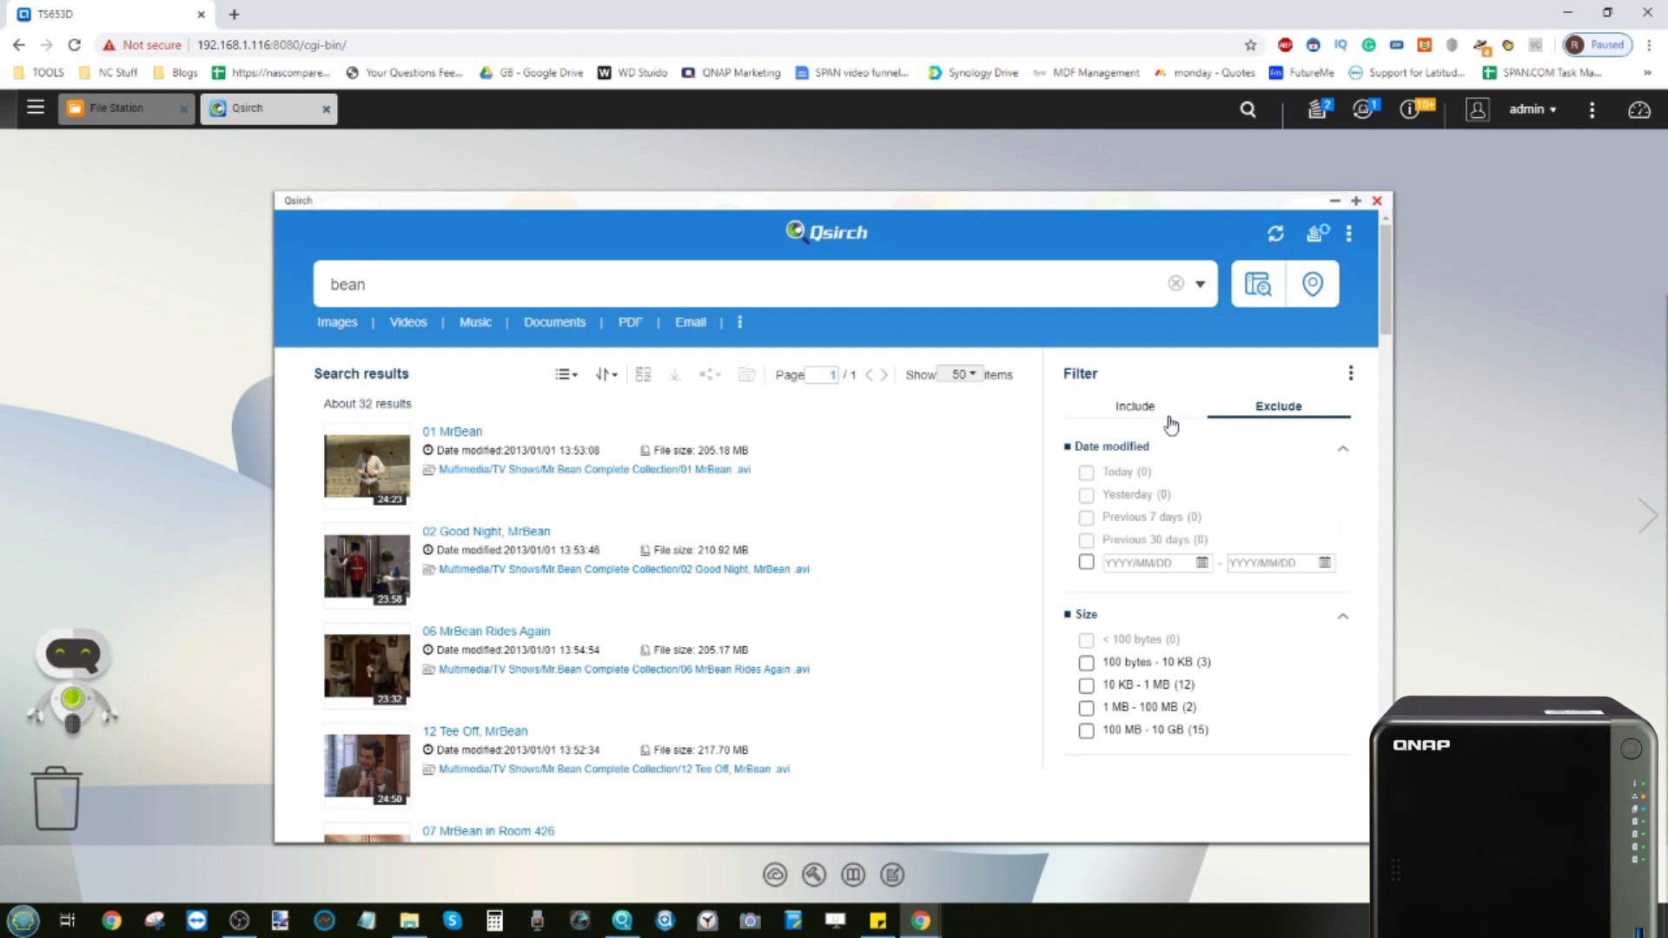
pyautogui.click(1135, 416)
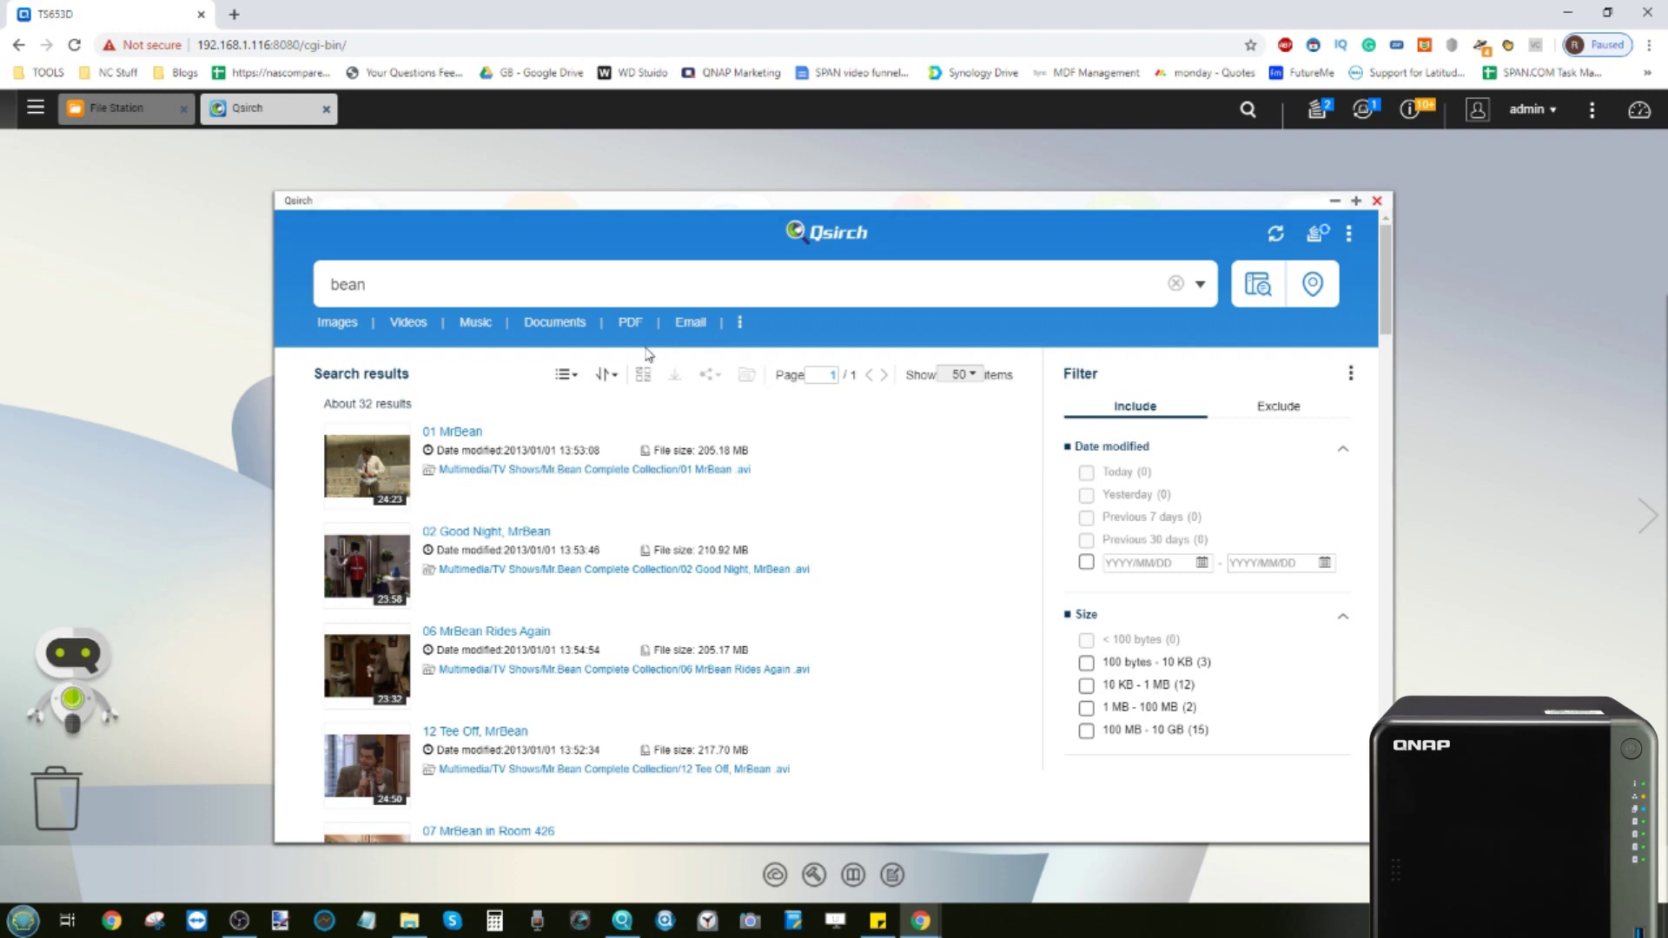
pyautogui.click(408, 324)
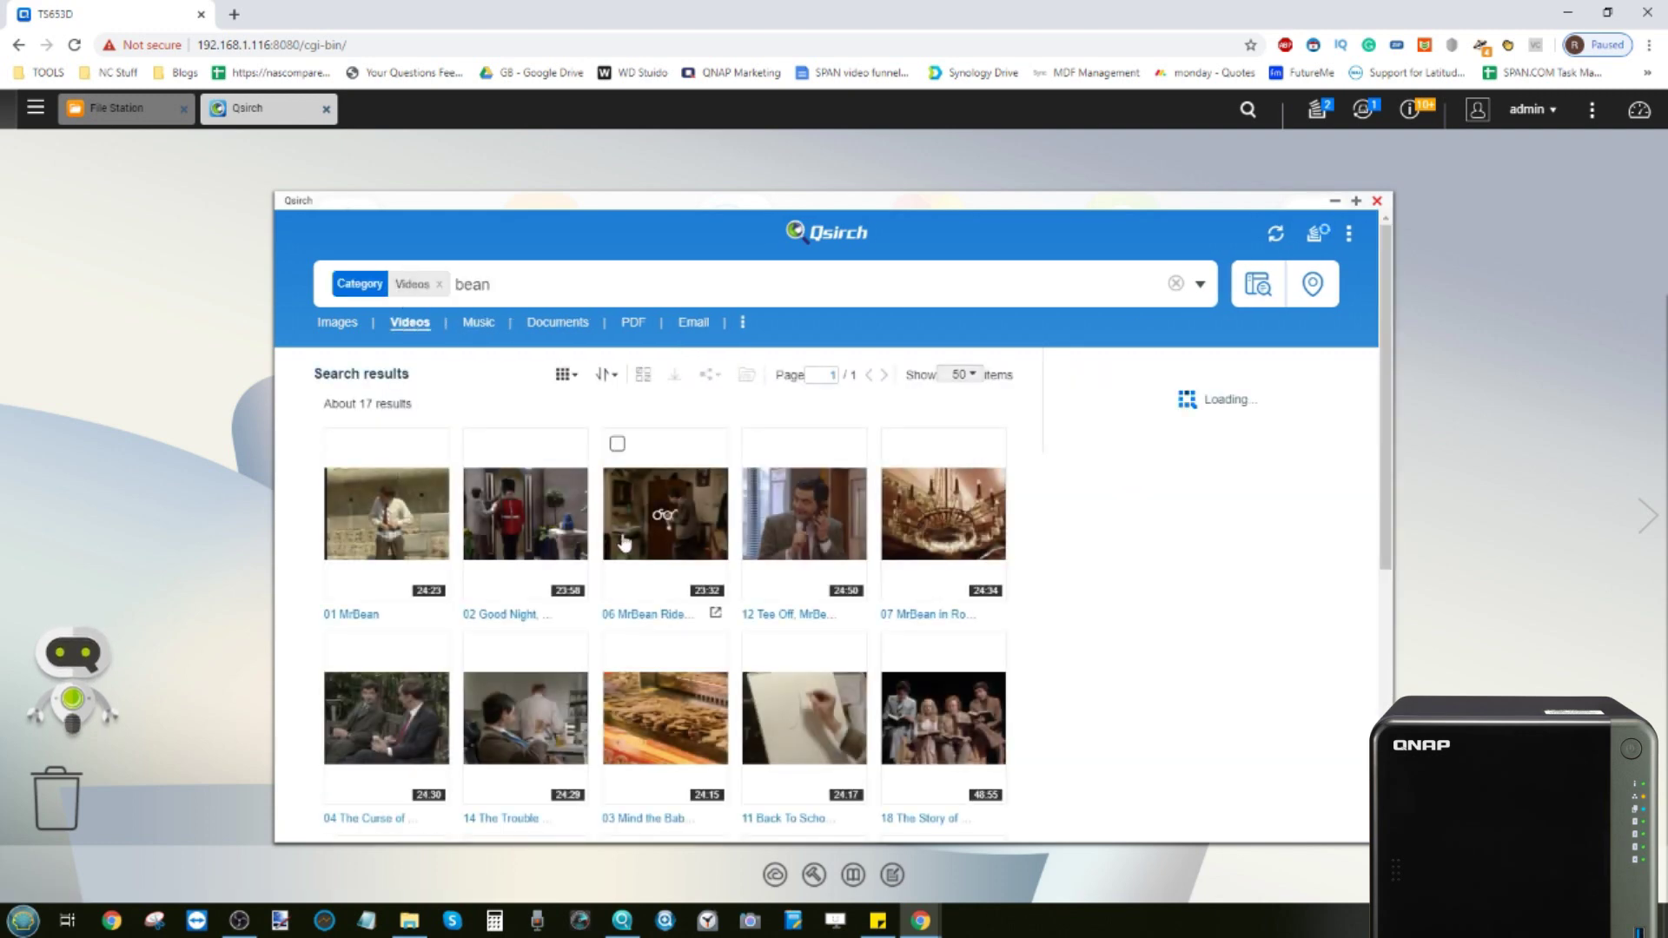
pyautogui.click(542, 279)
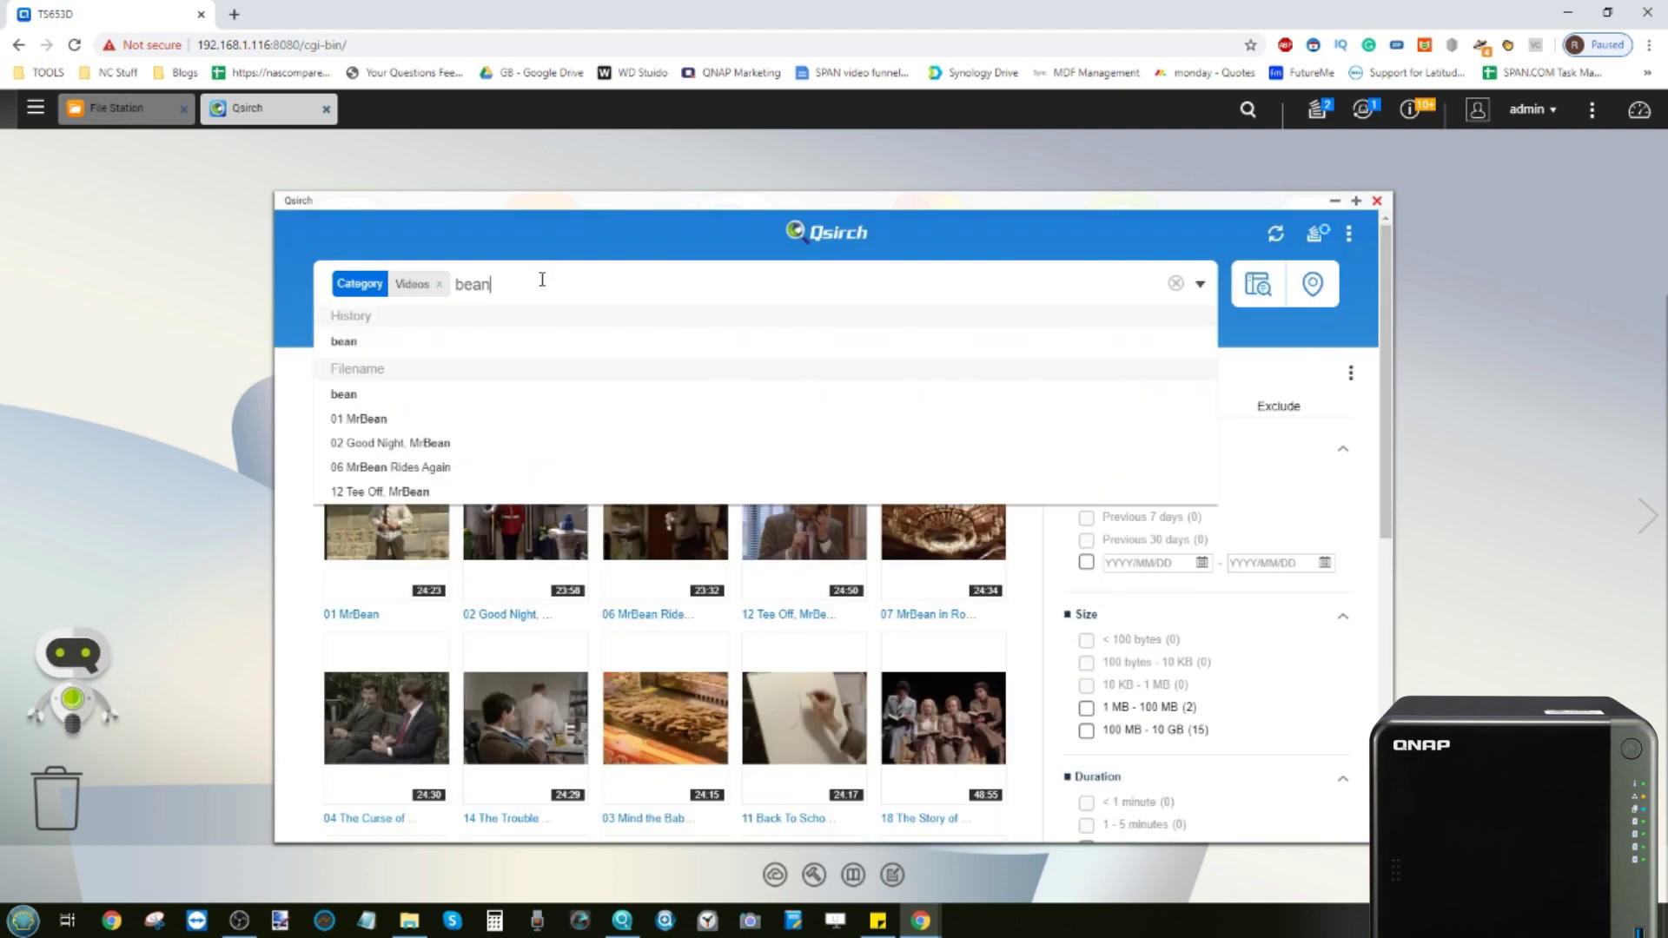
pyautogui.moveTo(495, 285); pyautogui.dragTo(464, 284)
pyautogui.click(1377, 201)
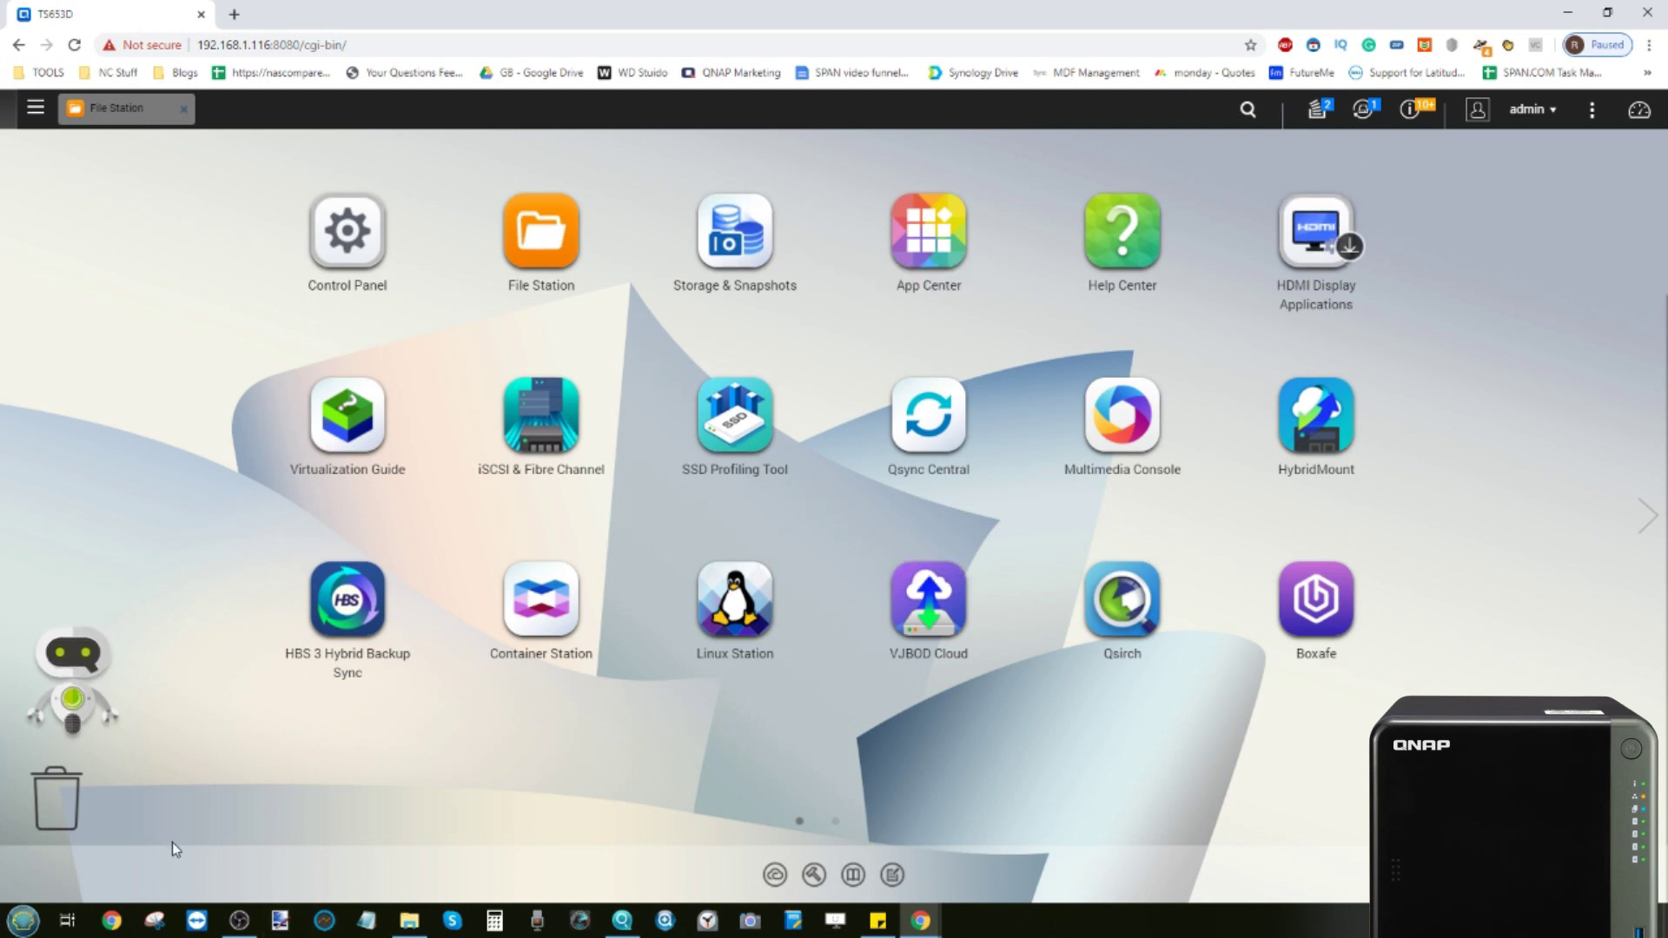
pyautogui.click(24, 920)
pyautogui.moveTo(310, 560); pyautogui.dragTo(318, 537)
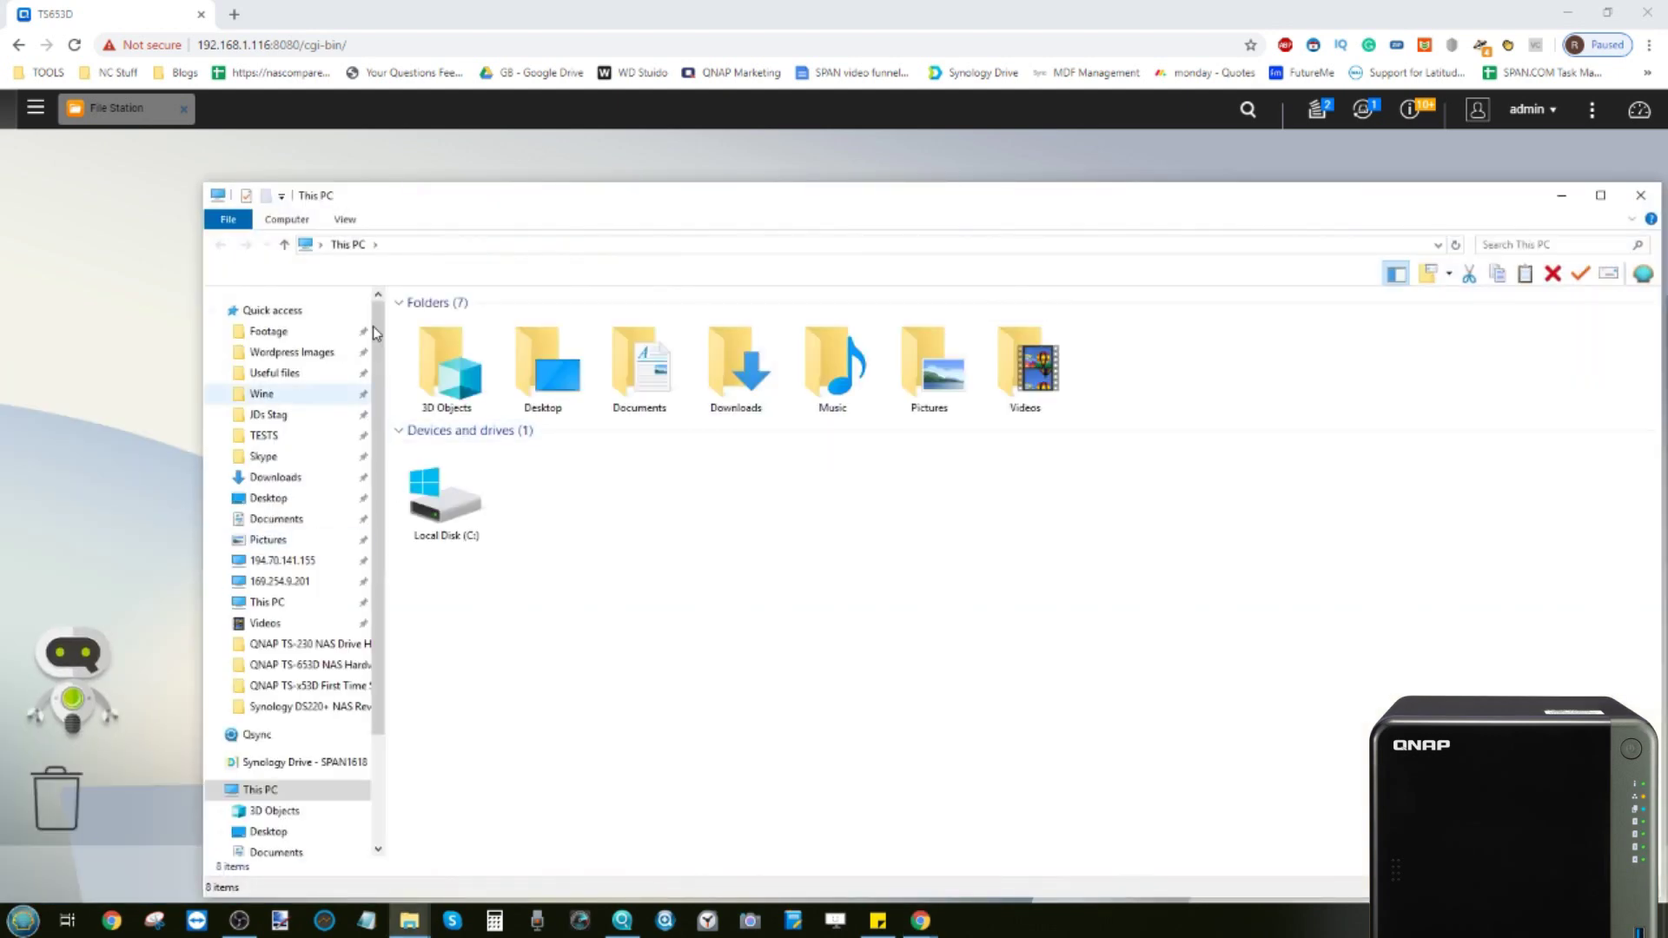
pyautogui.moveTo(200, 180); pyautogui.dragTo(564, 378)
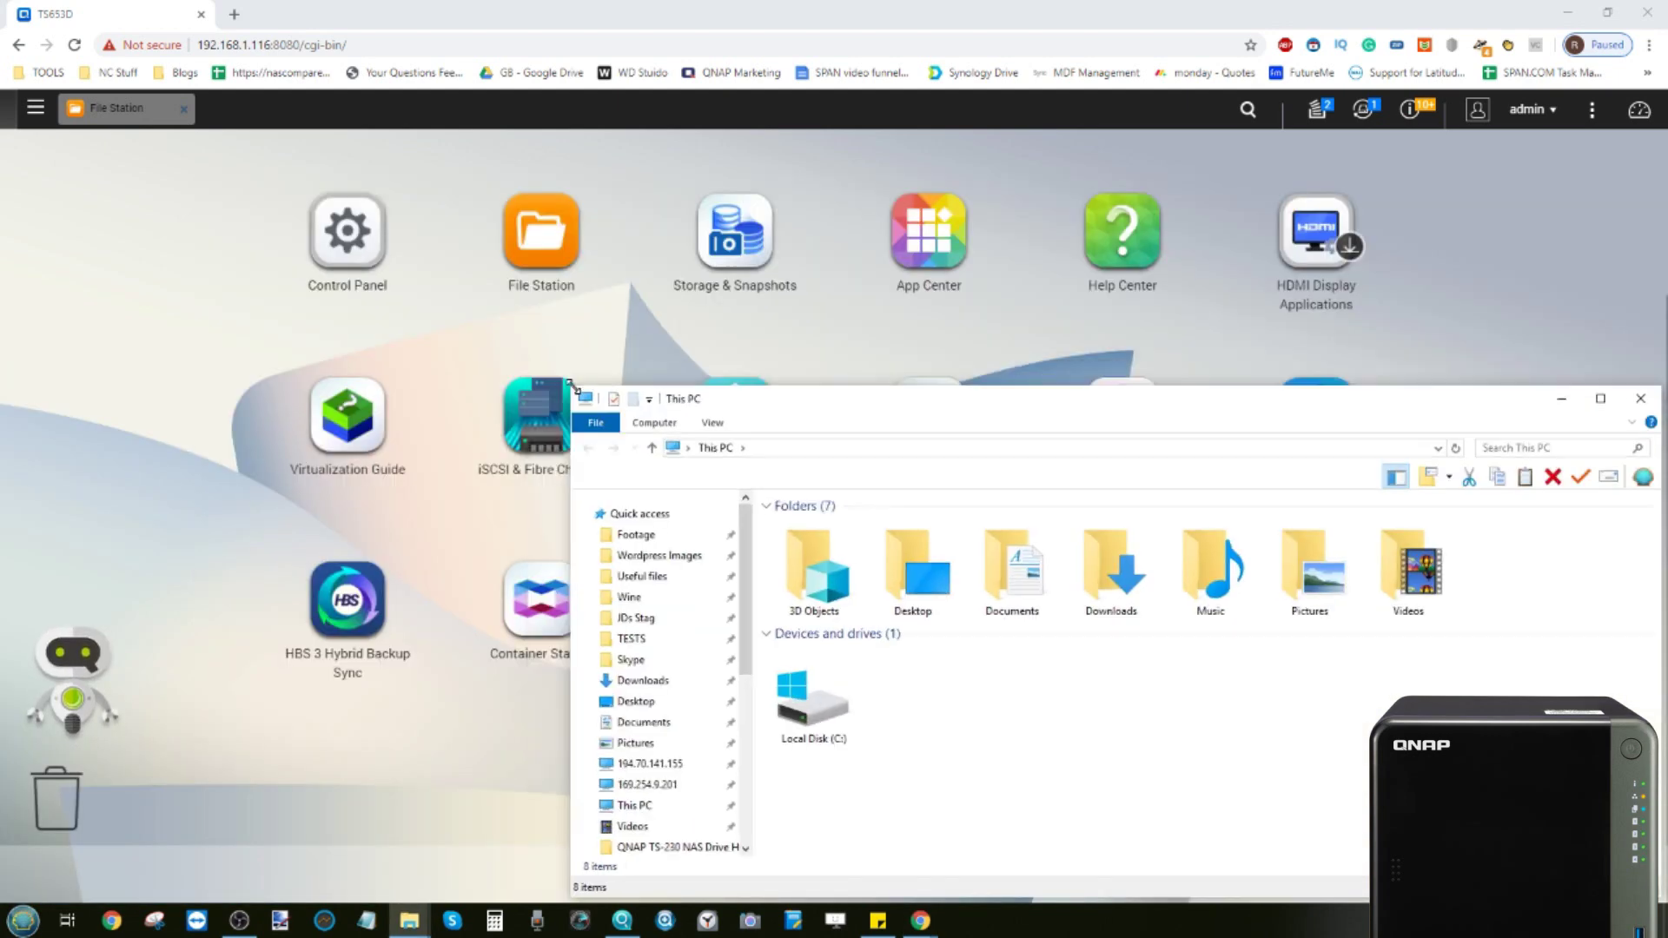
pyautogui.moveTo(741, 389); pyautogui.dragTo(406, 253)
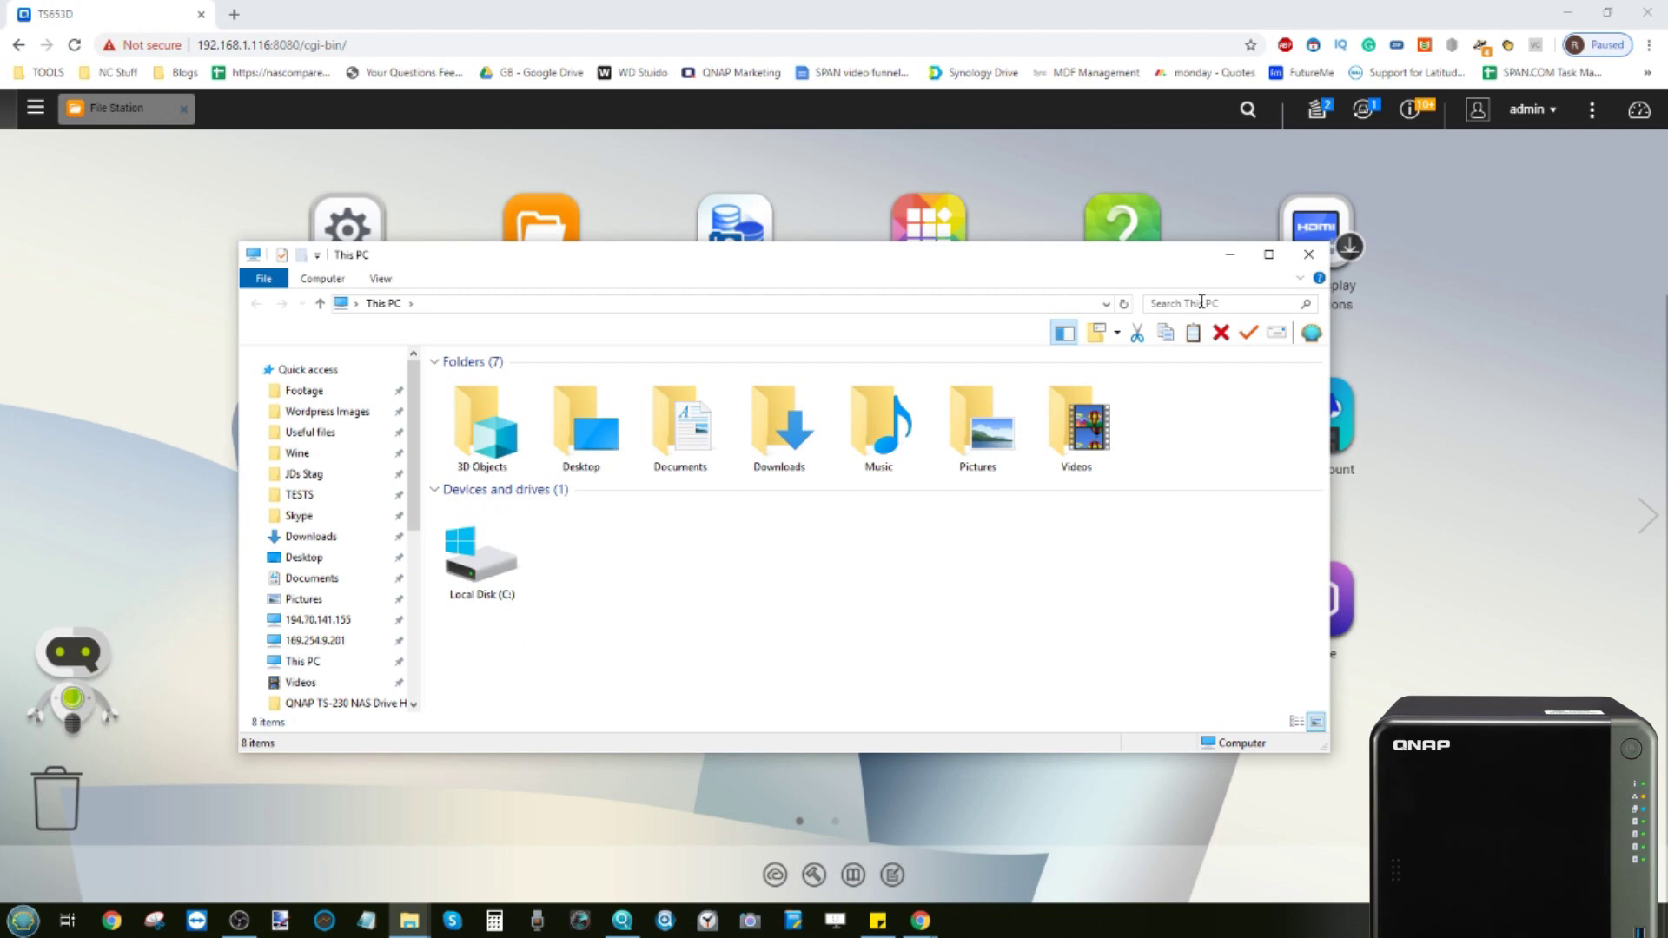
pyautogui.click(1229, 255)
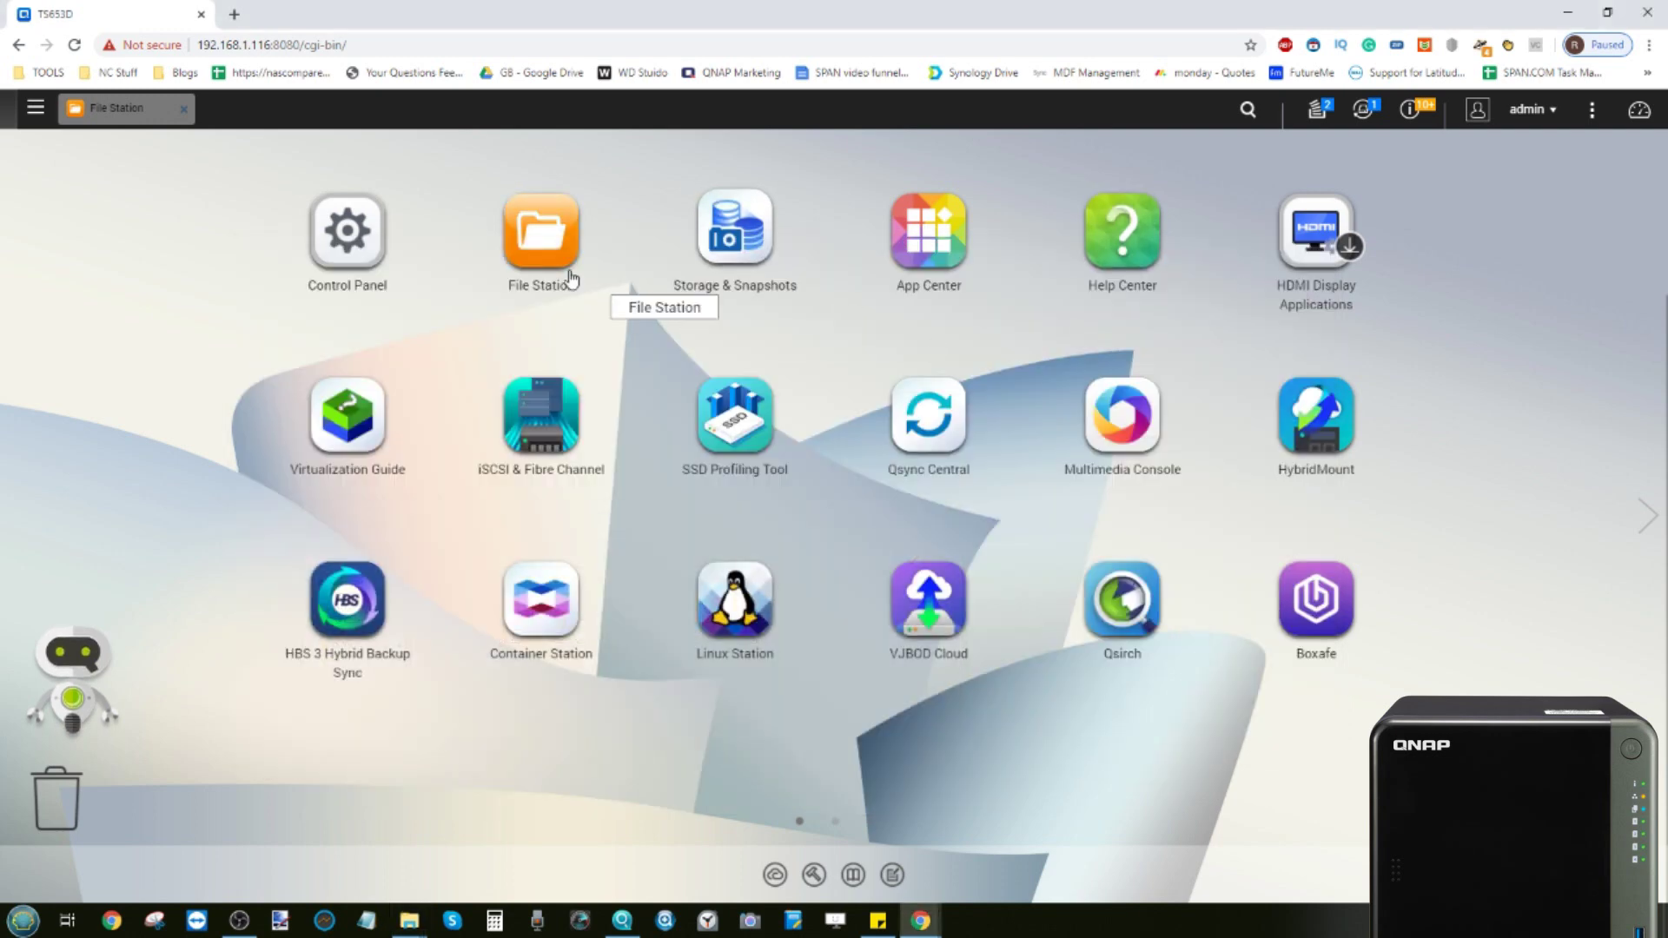
# Open File Station and start a new shared folder from the Create folder menu
pyautogui.click(542, 231)
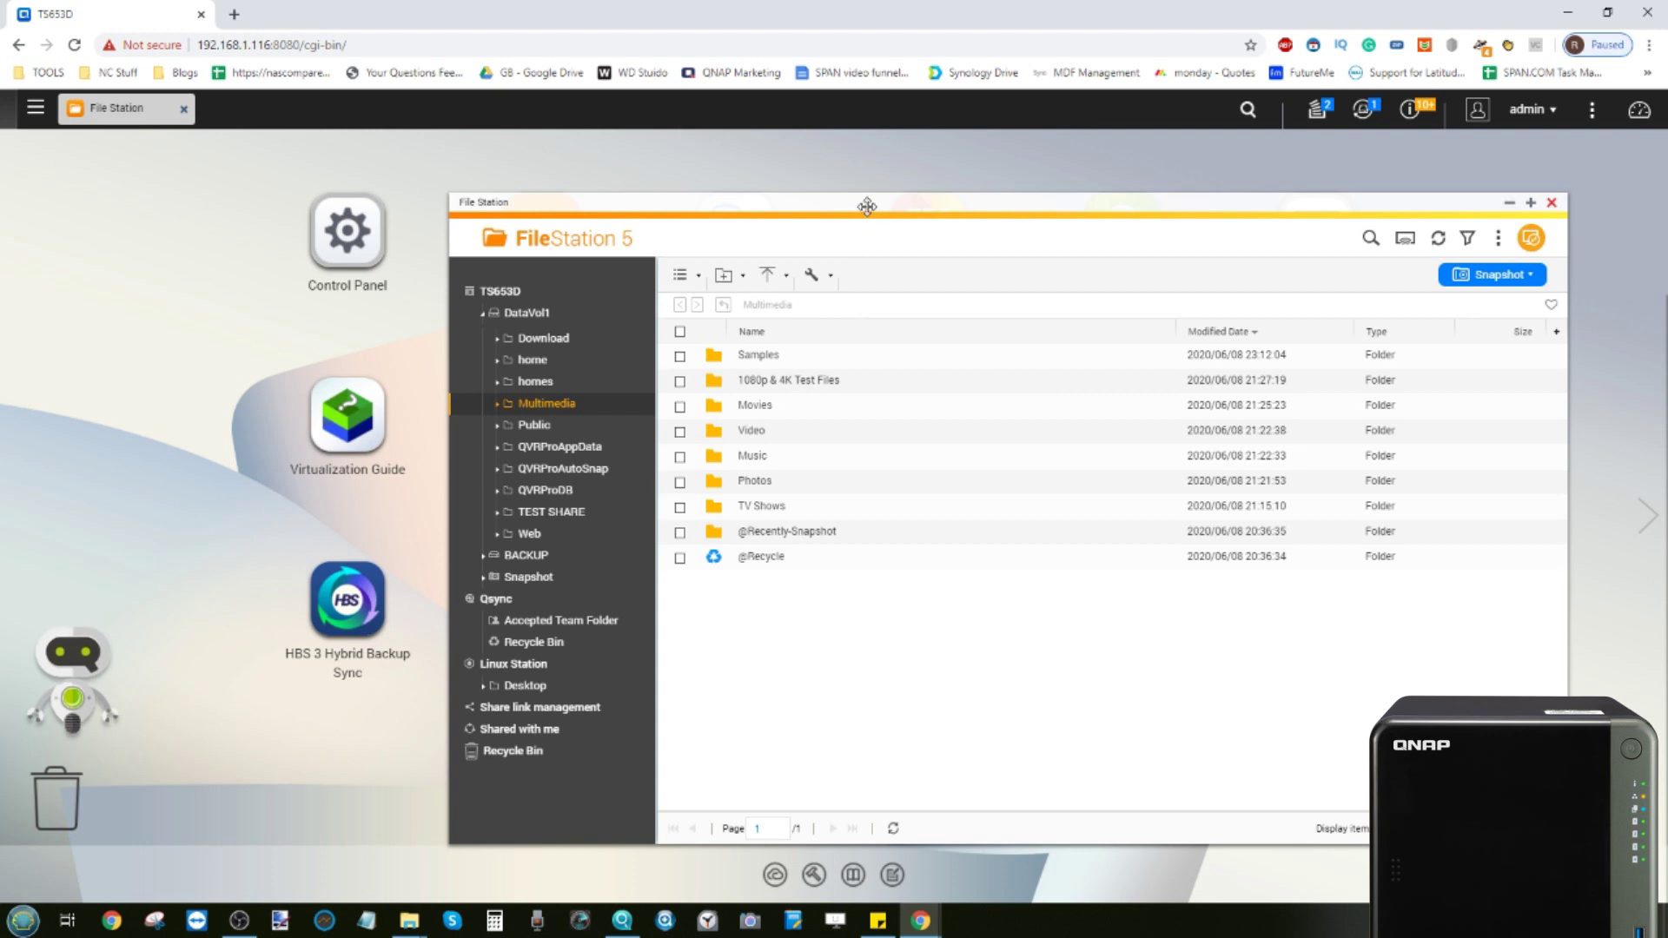
pyautogui.moveTo(863, 205); pyautogui.dragTo(673, 169)
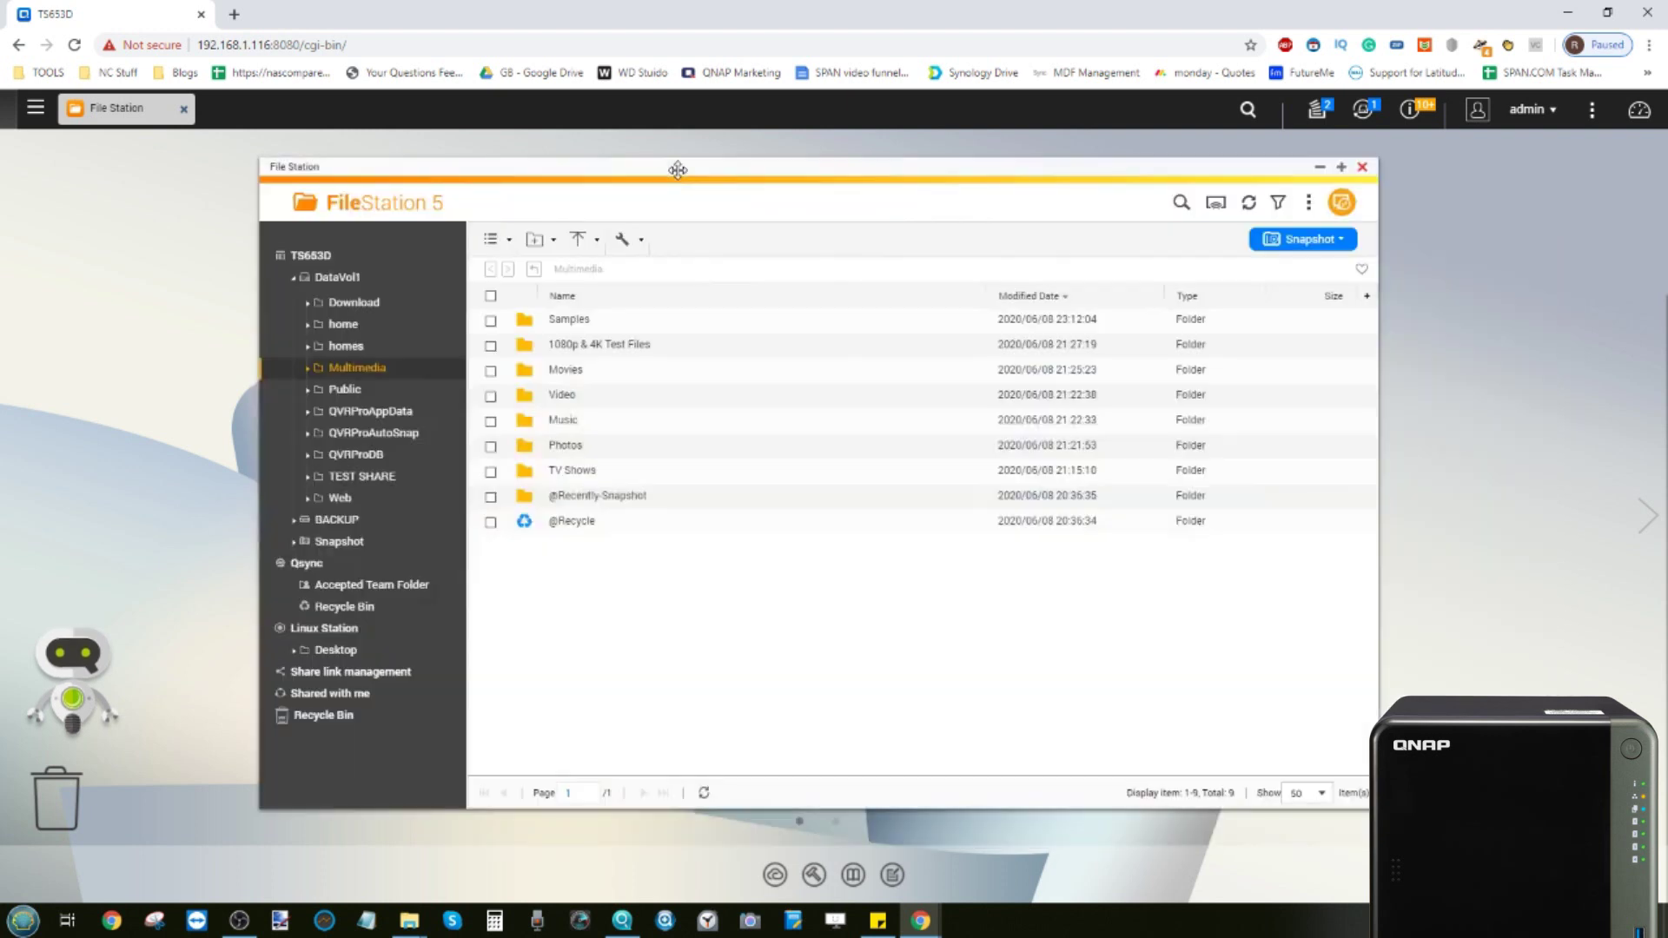
pyautogui.click(536, 243)
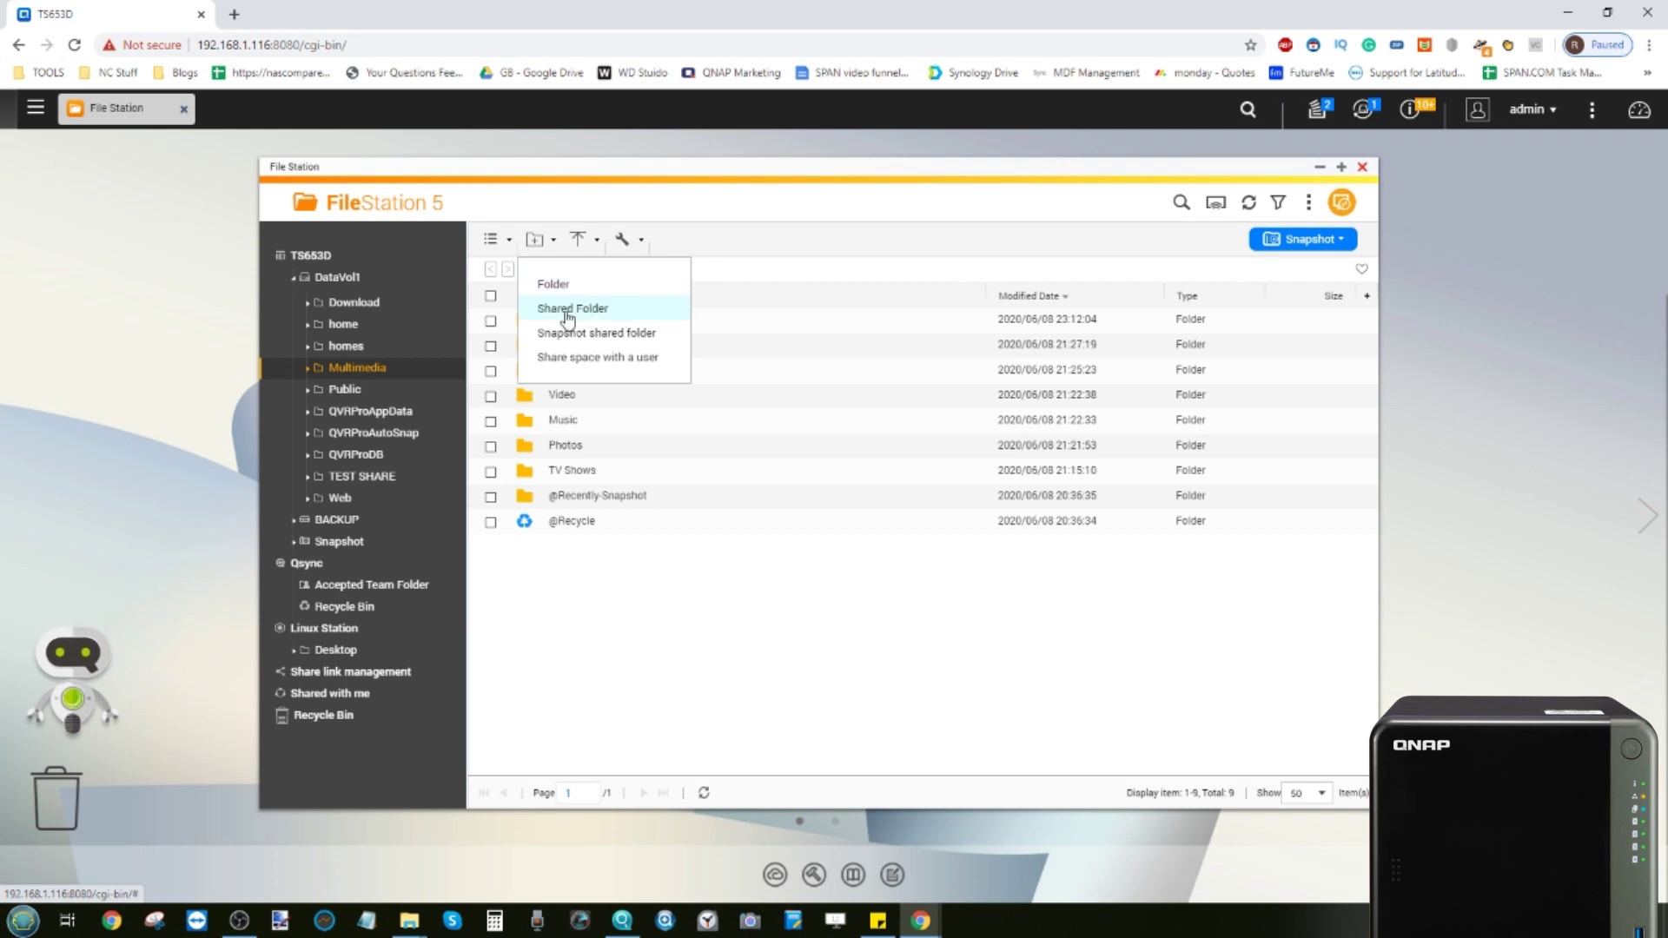
pyautogui.click(620, 313)
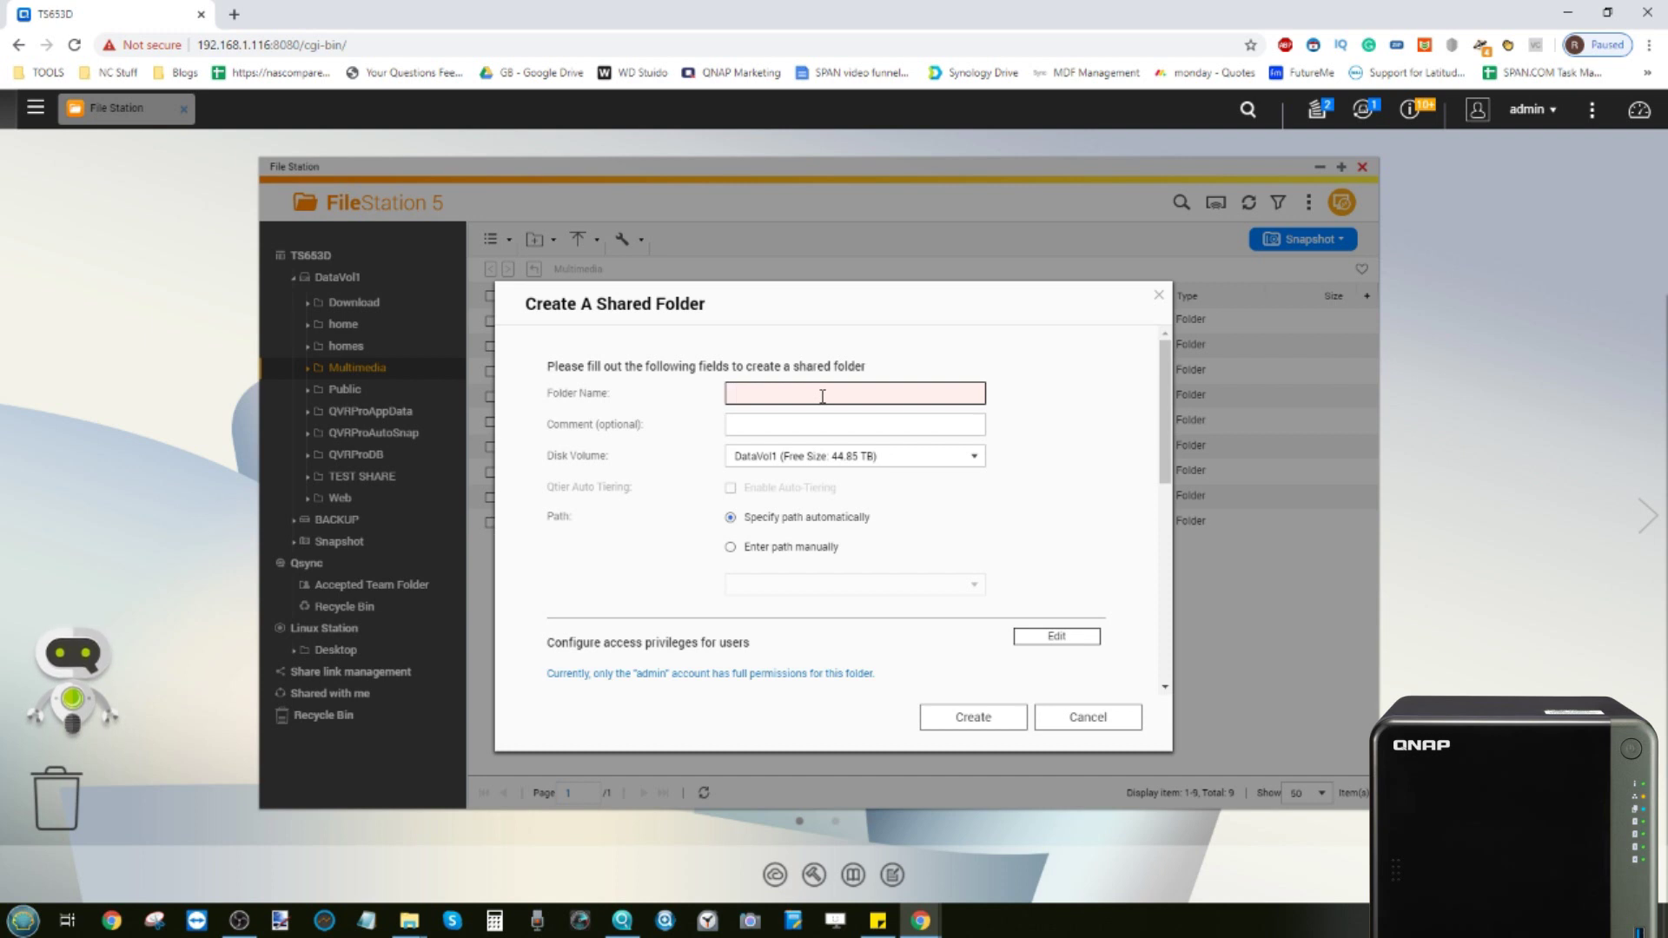
# Name the shared folder TEST, keep DataVol1 as its volume, and expand access privileges
pyautogui.write('TEST')
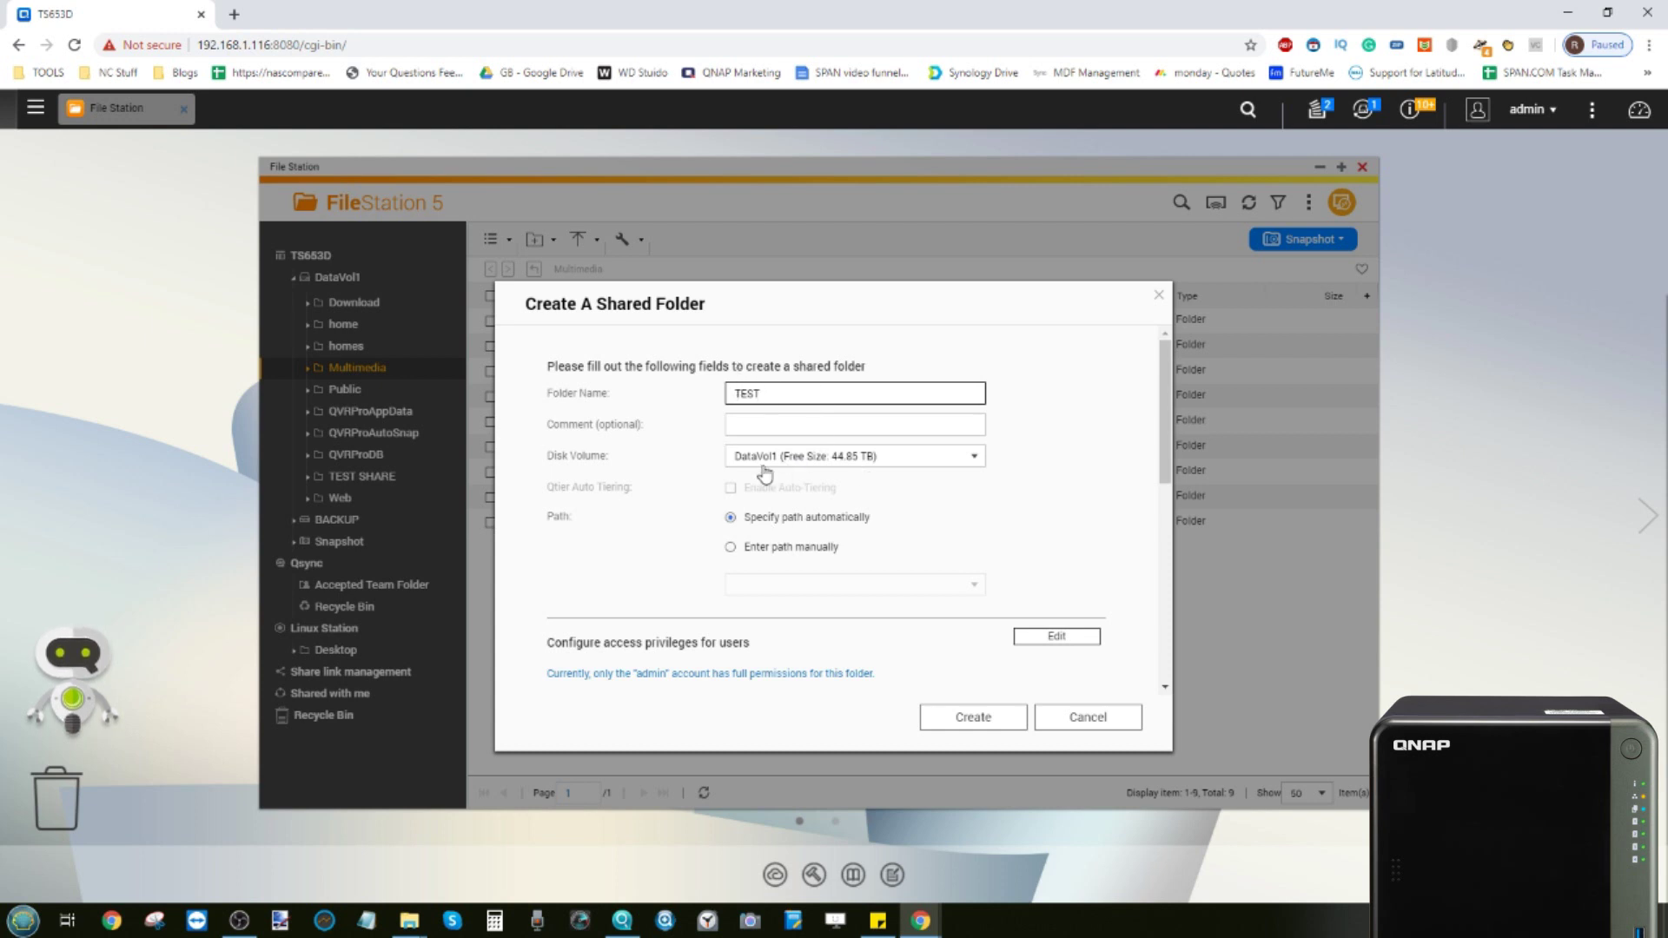
pyautogui.click(763, 464)
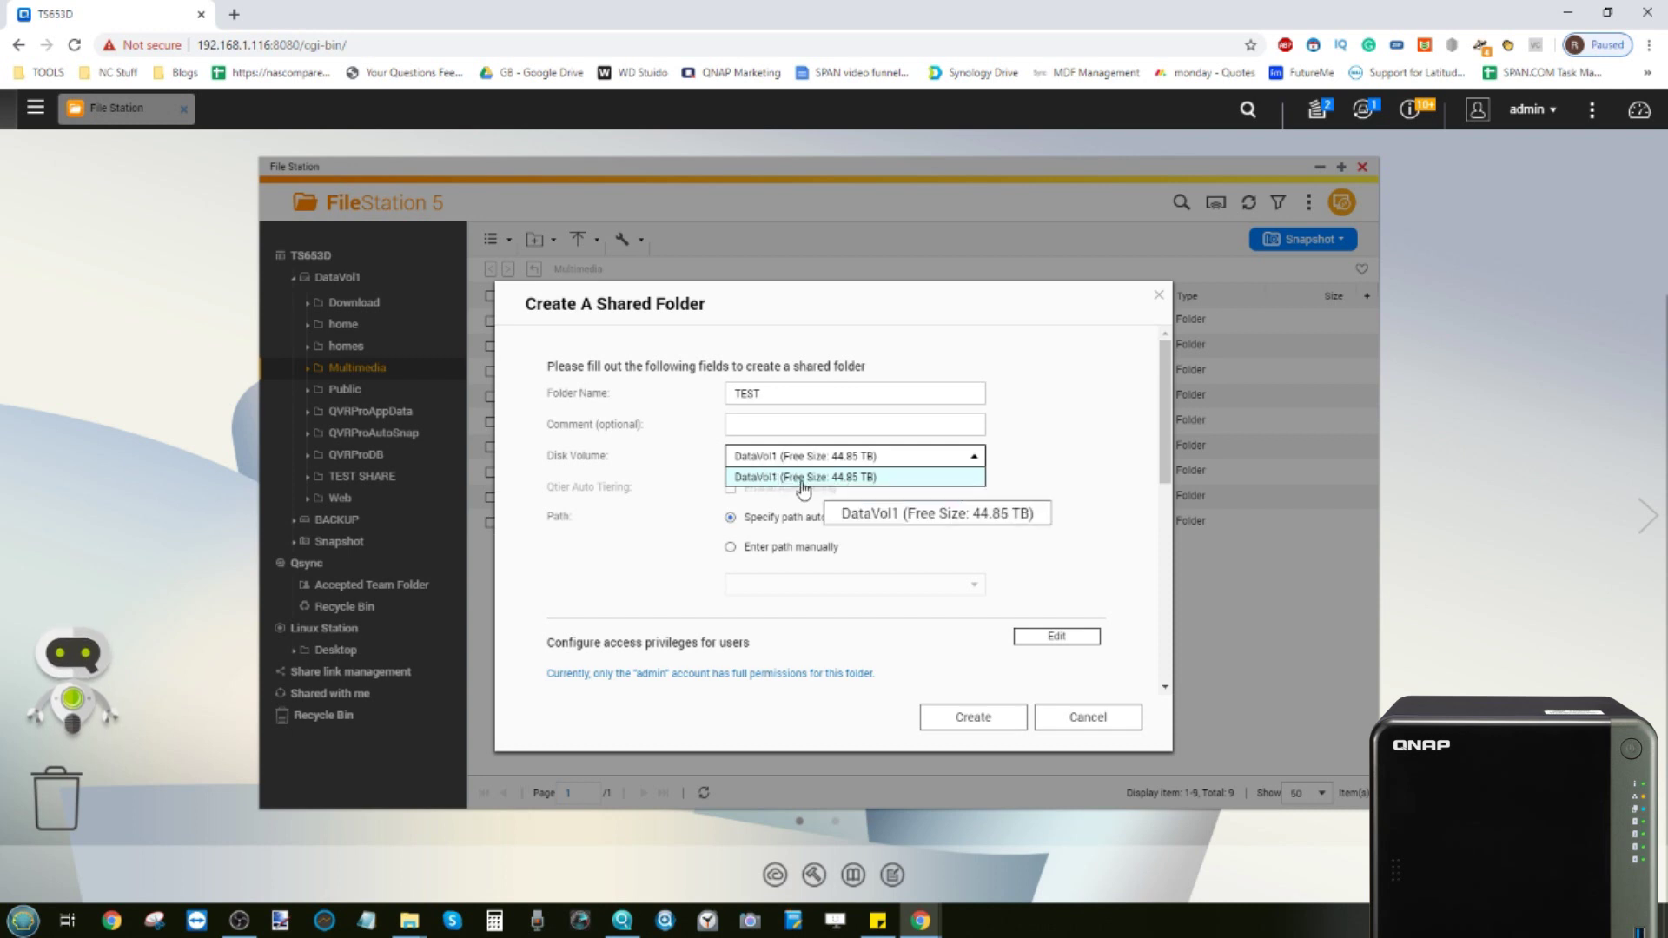
pyautogui.click(838, 478)
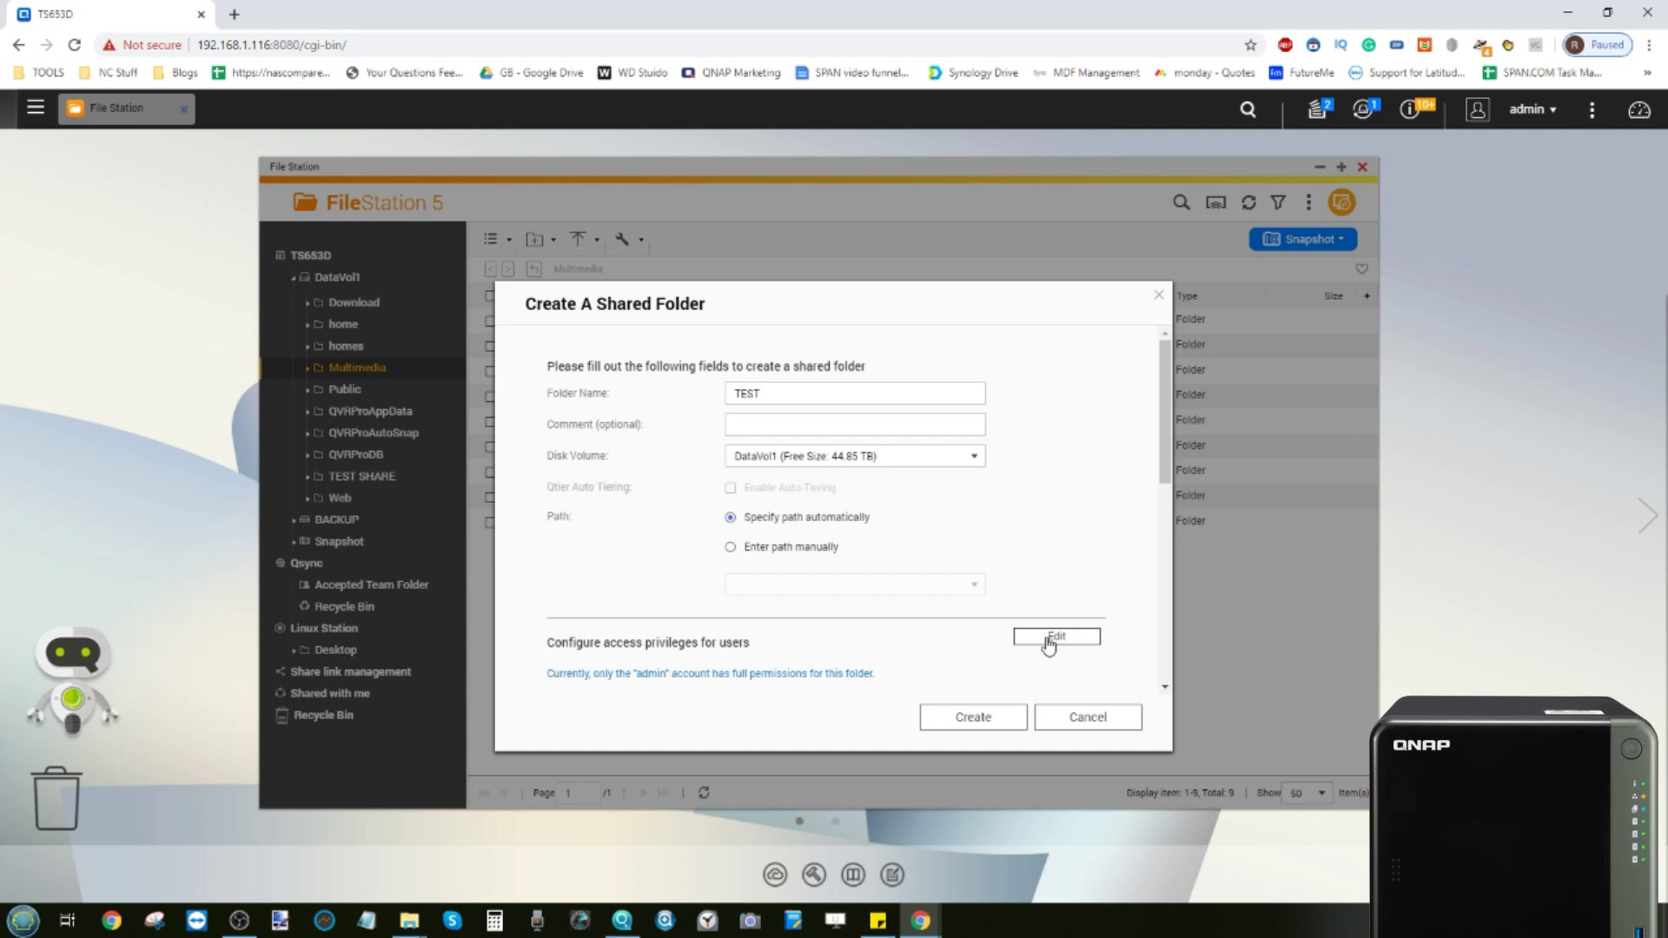
pyautogui.click(1051, 637)
# Review TEST's user permissions and advanced settings, then create the shared folder
pyautogui.scroll(-3, 882, 577)
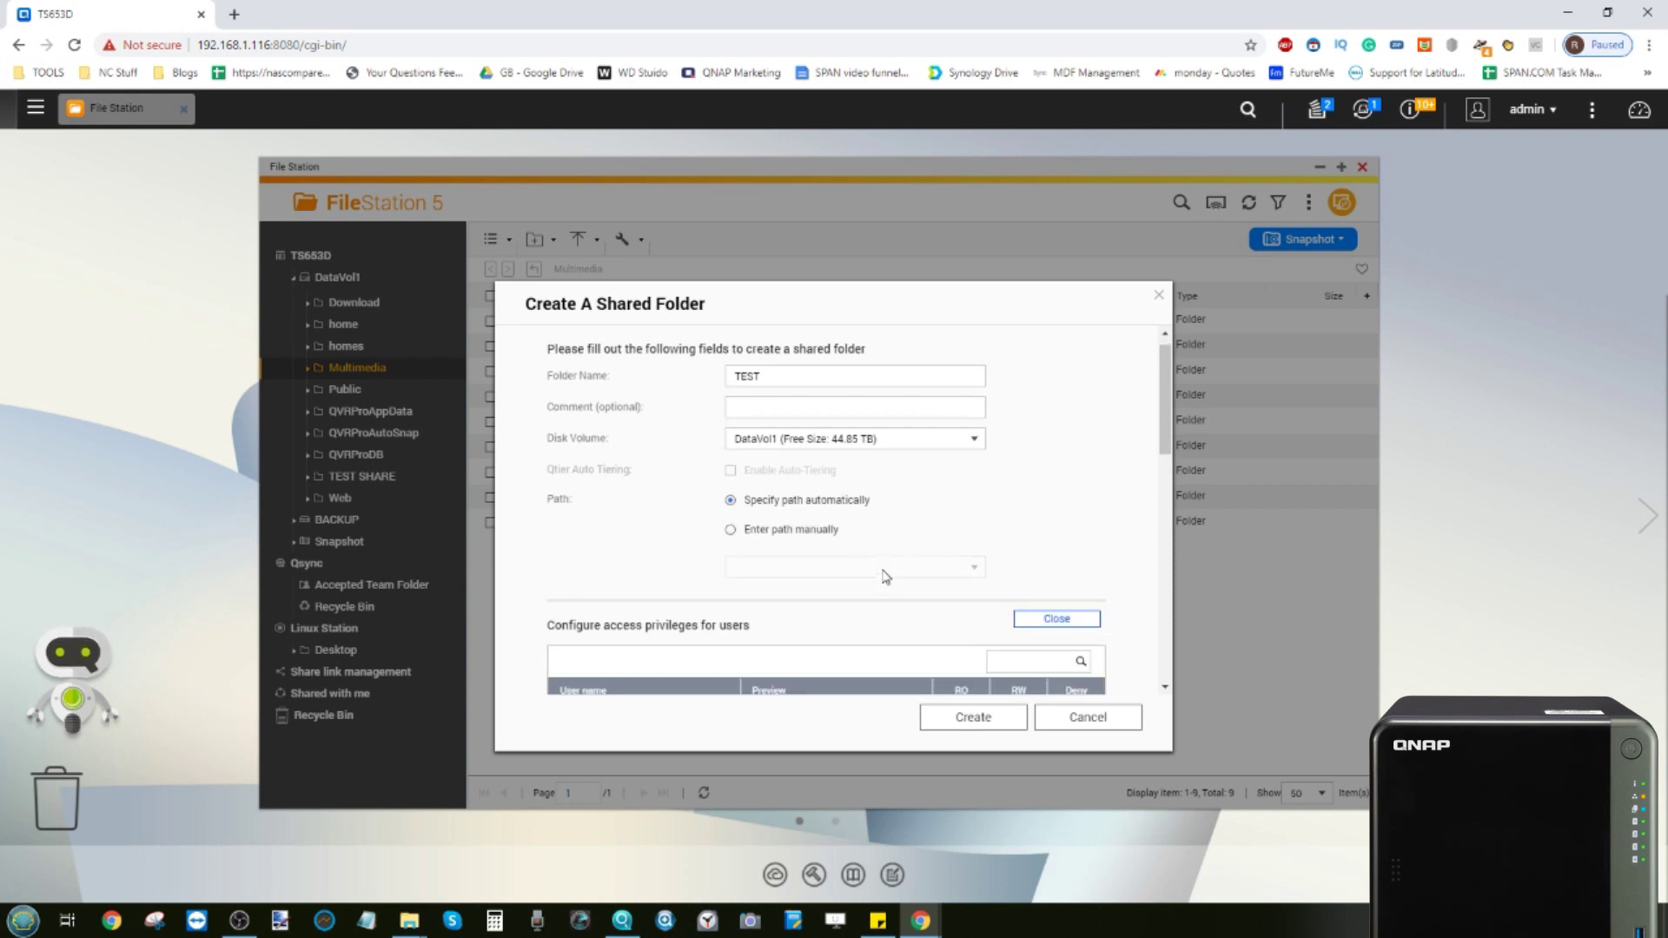
pyautogui.scroll(-1, 884, 576)
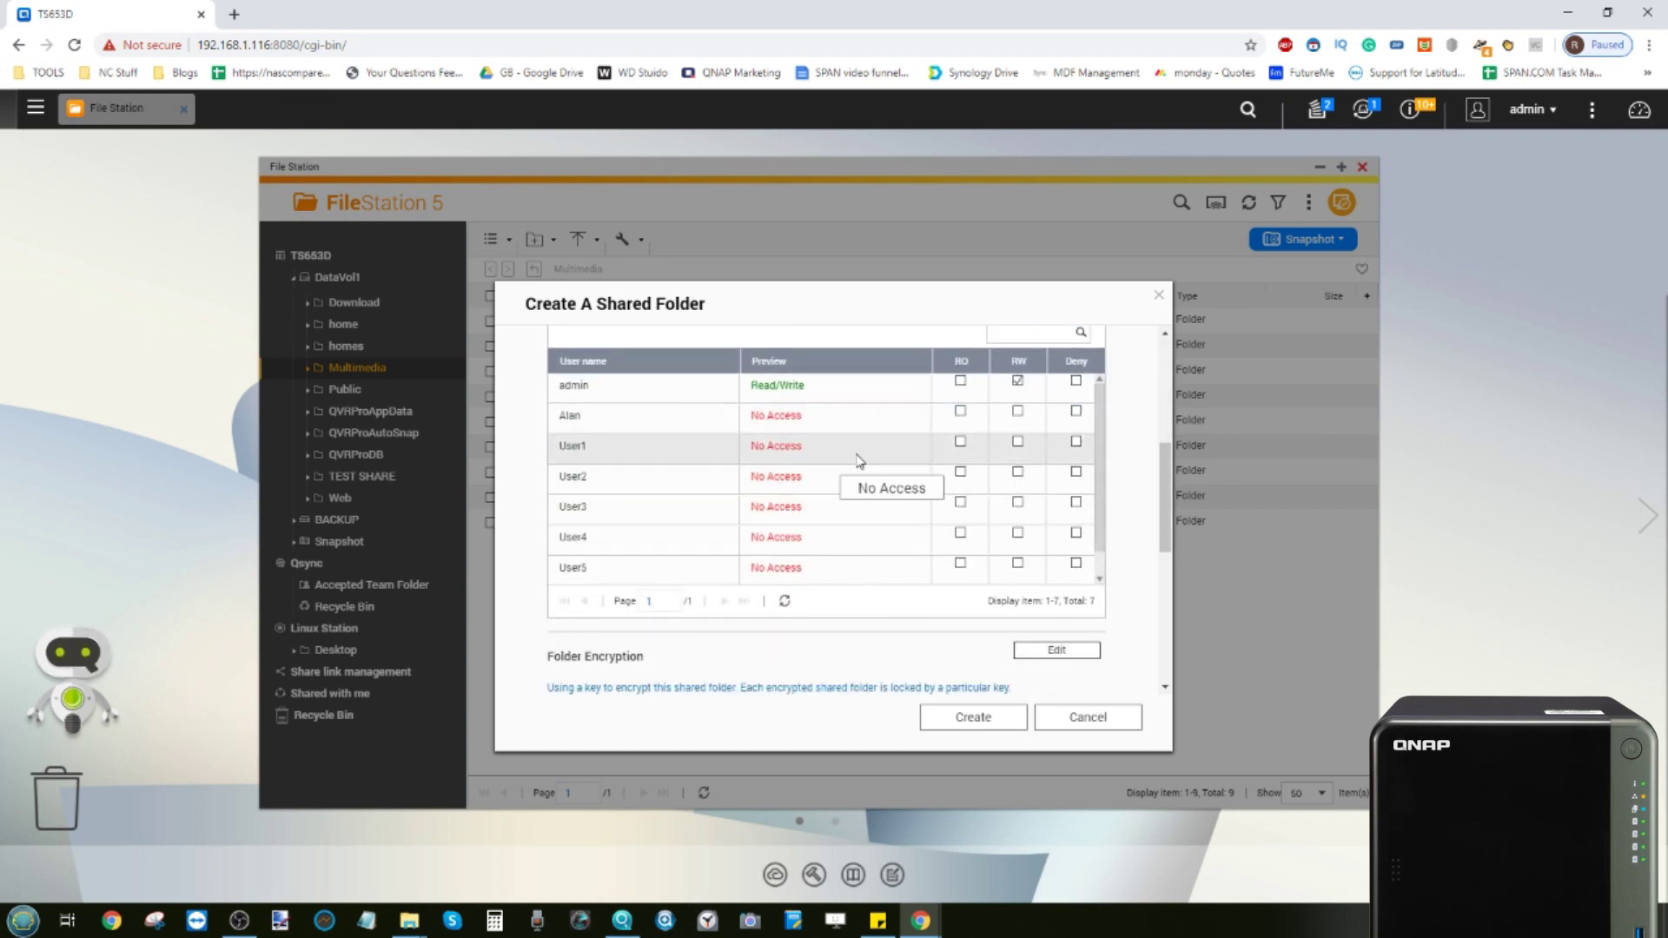
pyautogui.scroll(2, 860, 462)
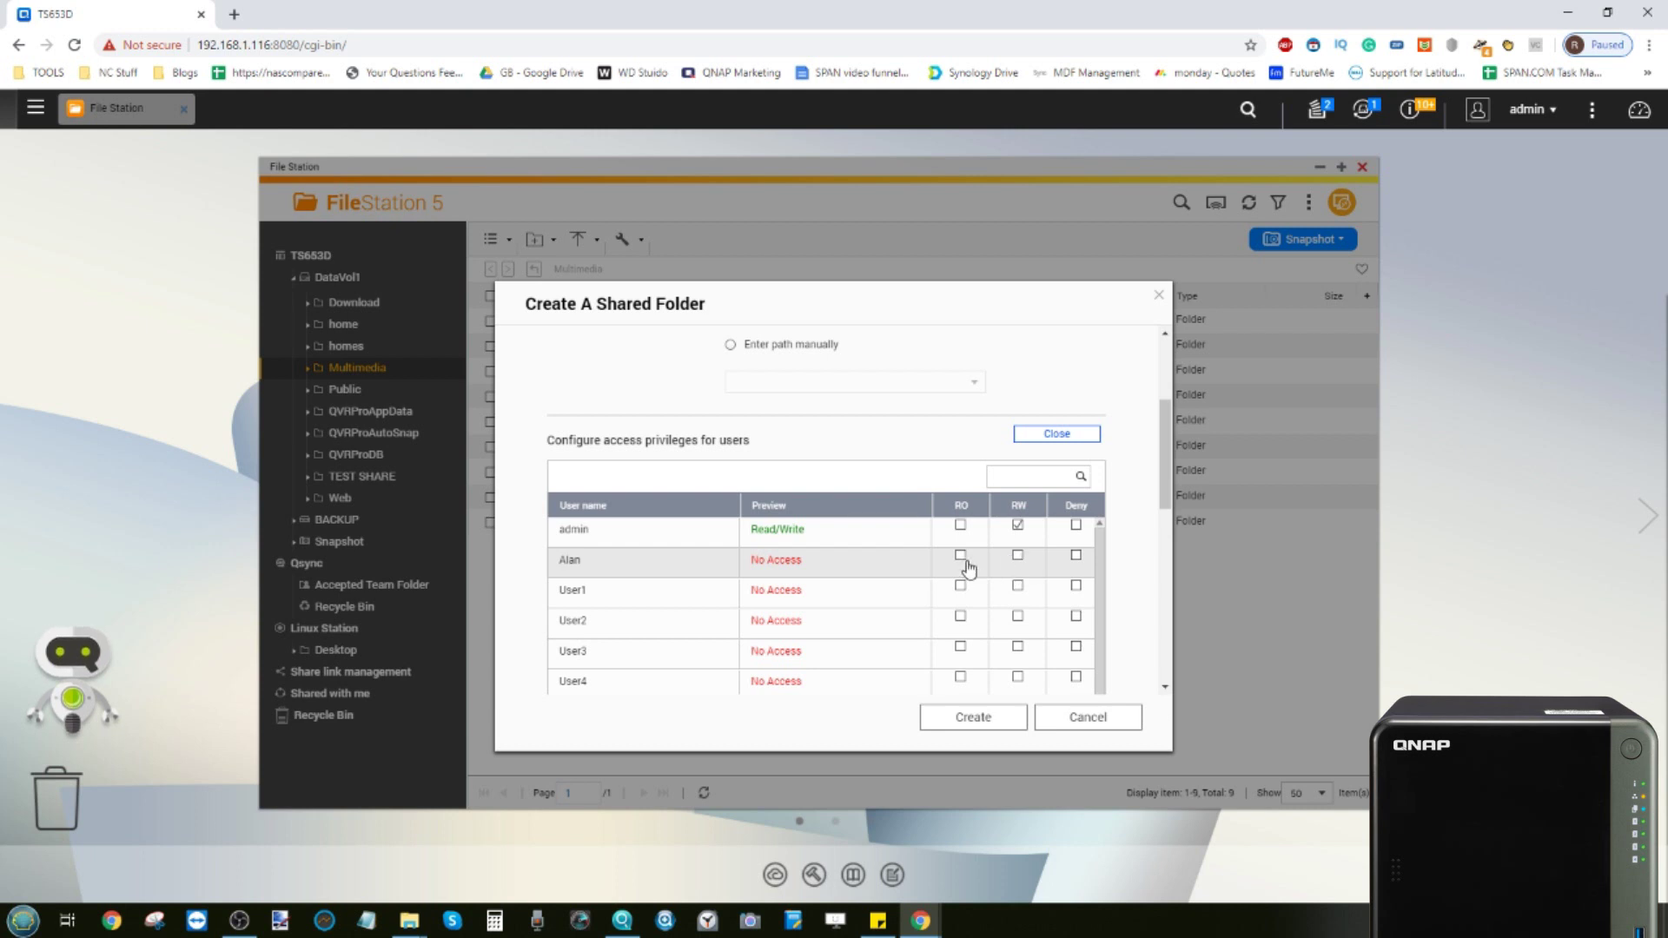
pyautogui.scroll(-10, 951, 534)
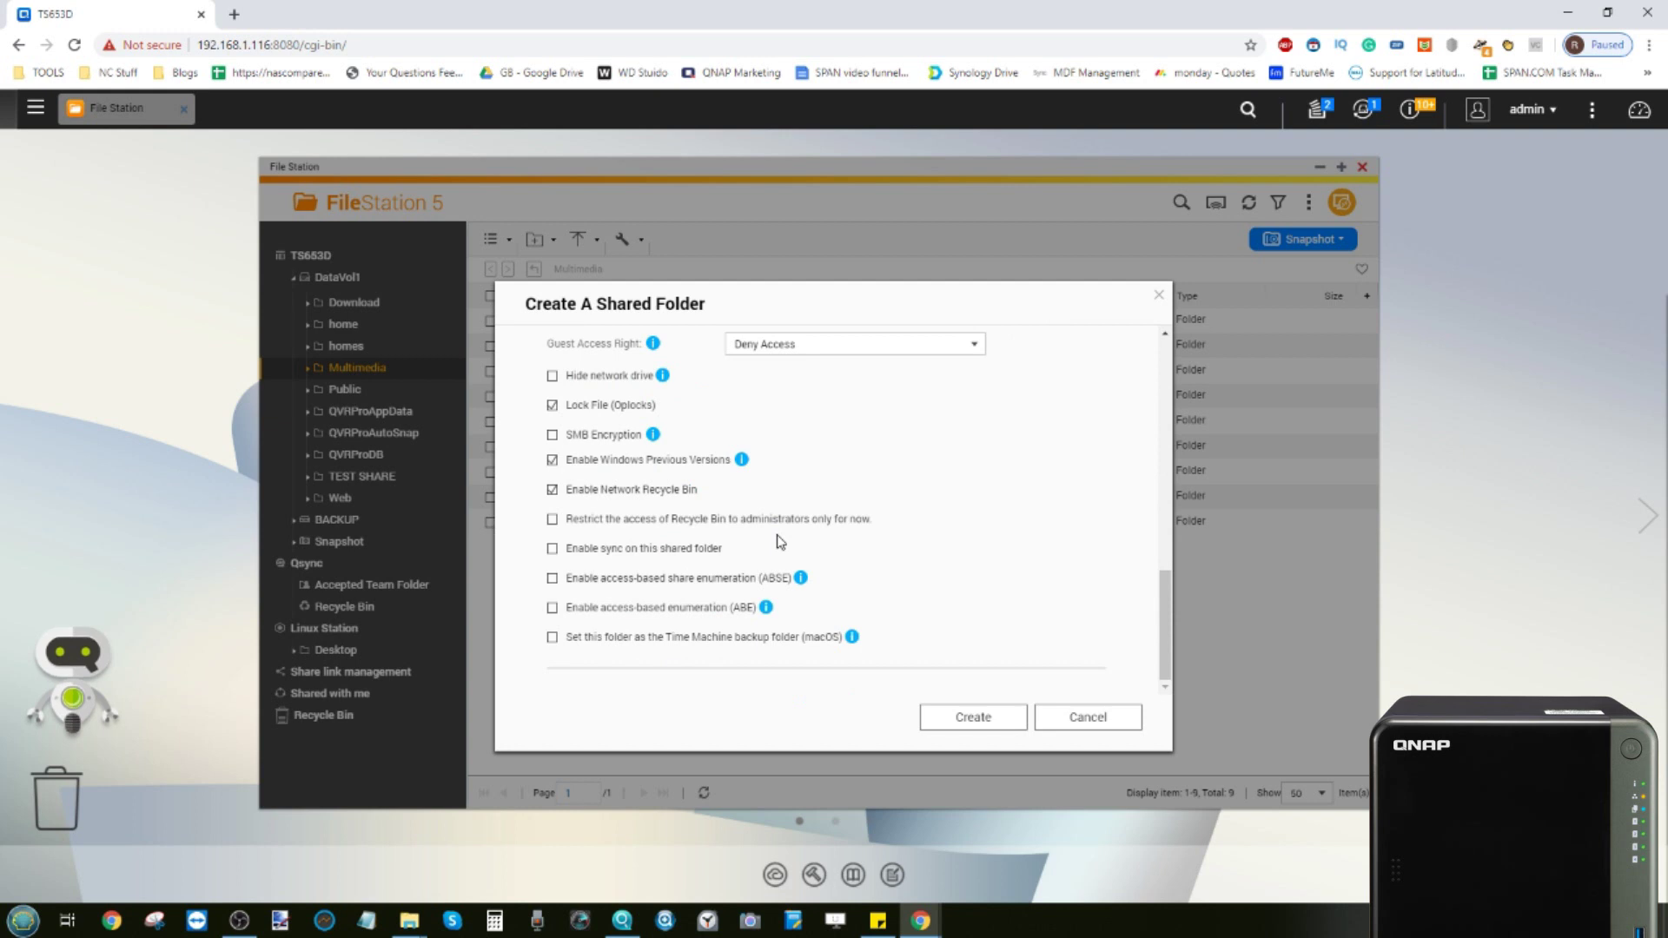
pyautogui.scroll(1, 780, 541)
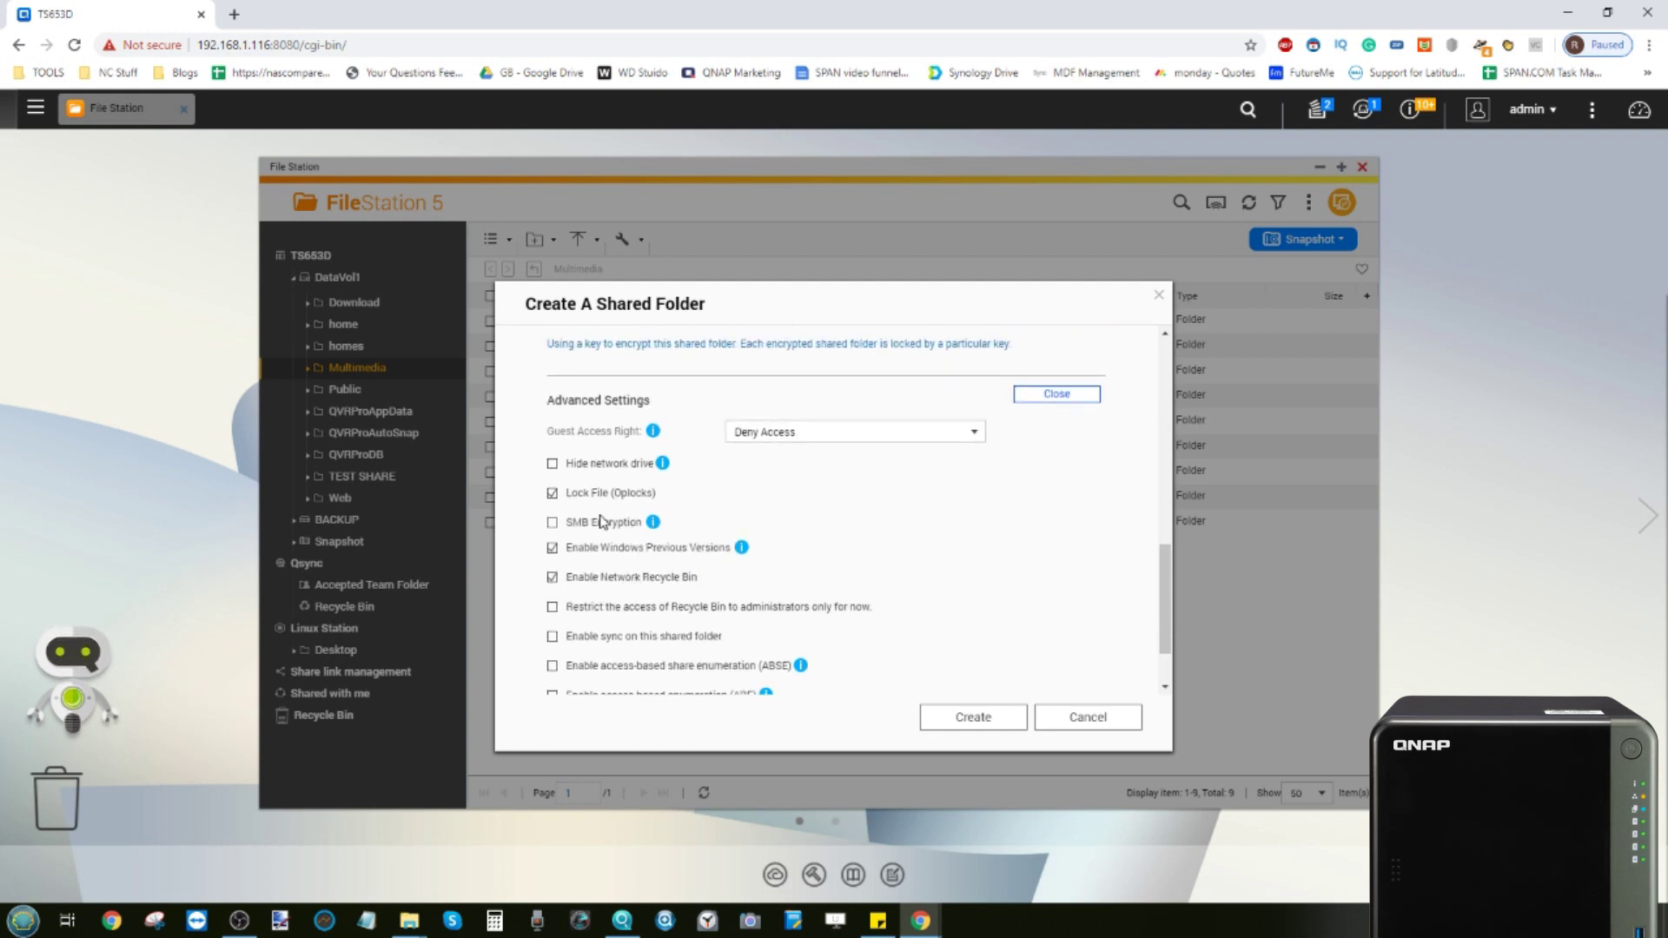
pyautogui.scroll(-1, 601, 532)
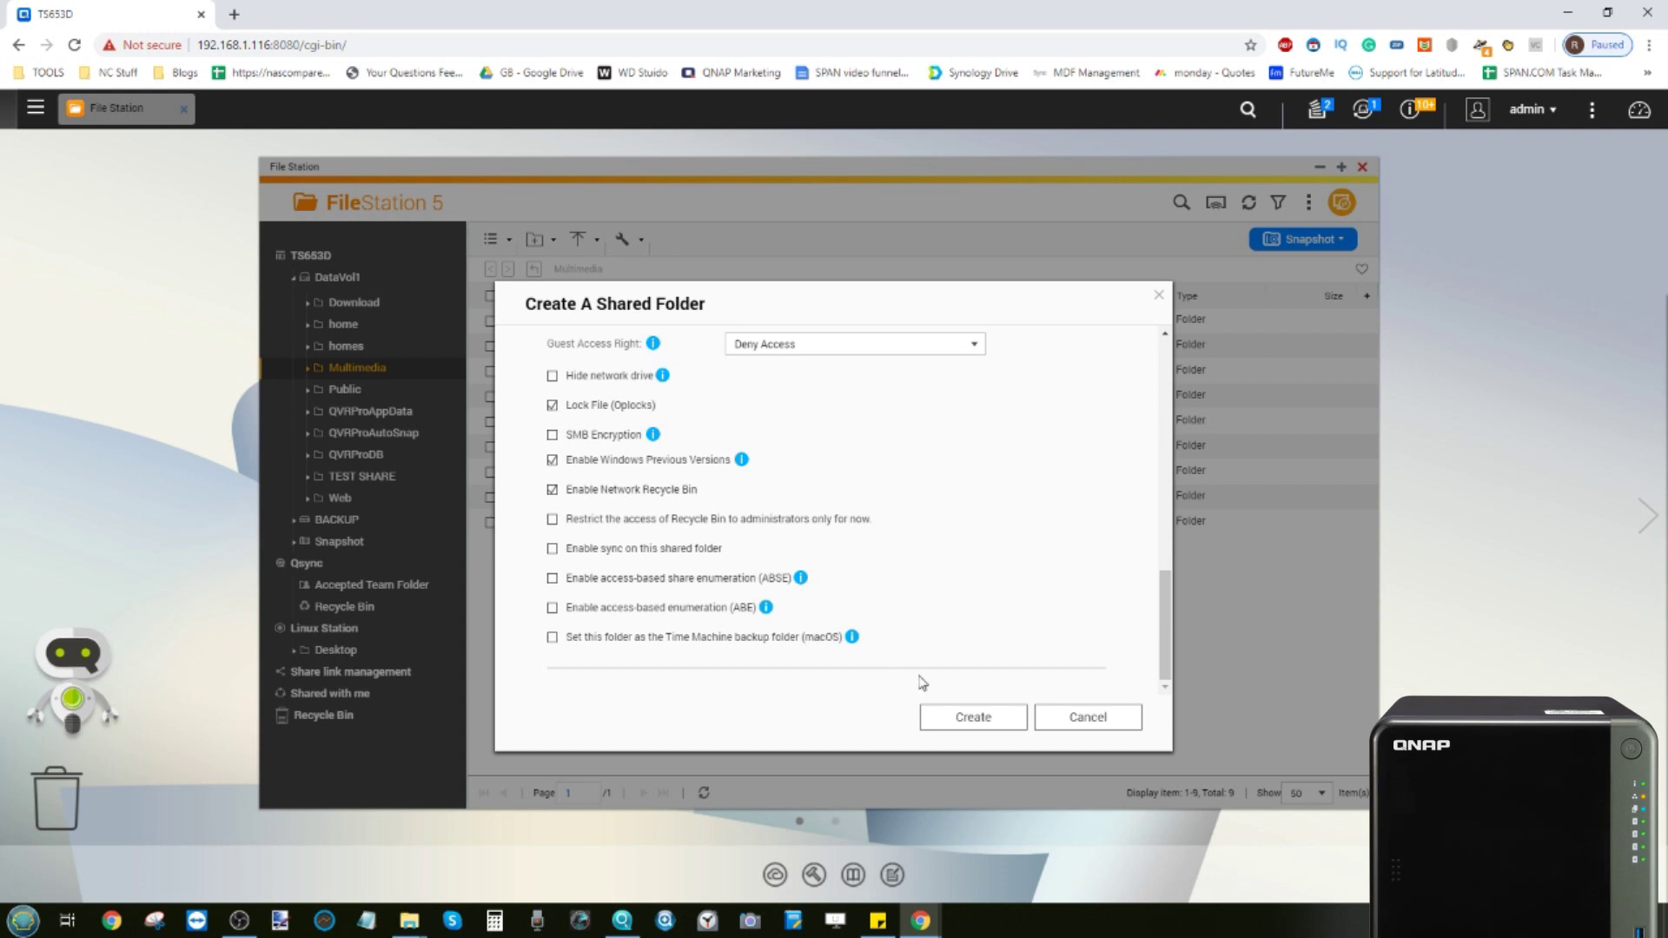
pyautogui.click(982, 717)
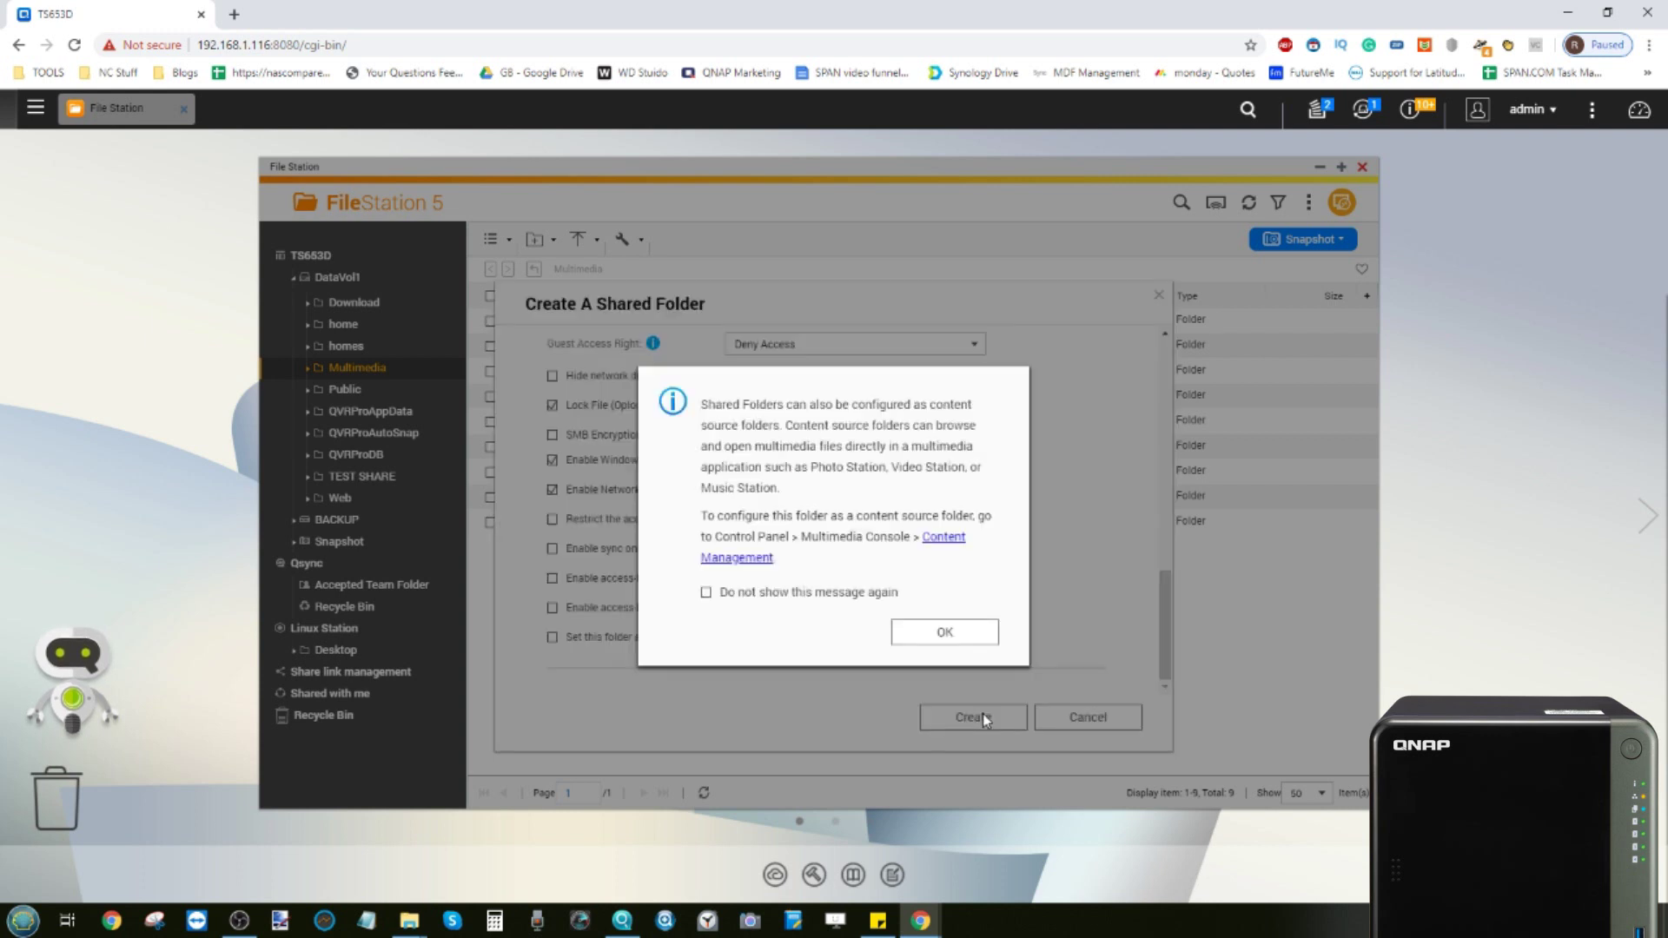
# Dismiss the content-source notice, open the new TEST folder, and bring up Qfinder Pro
pyautogui.click(938, 634)
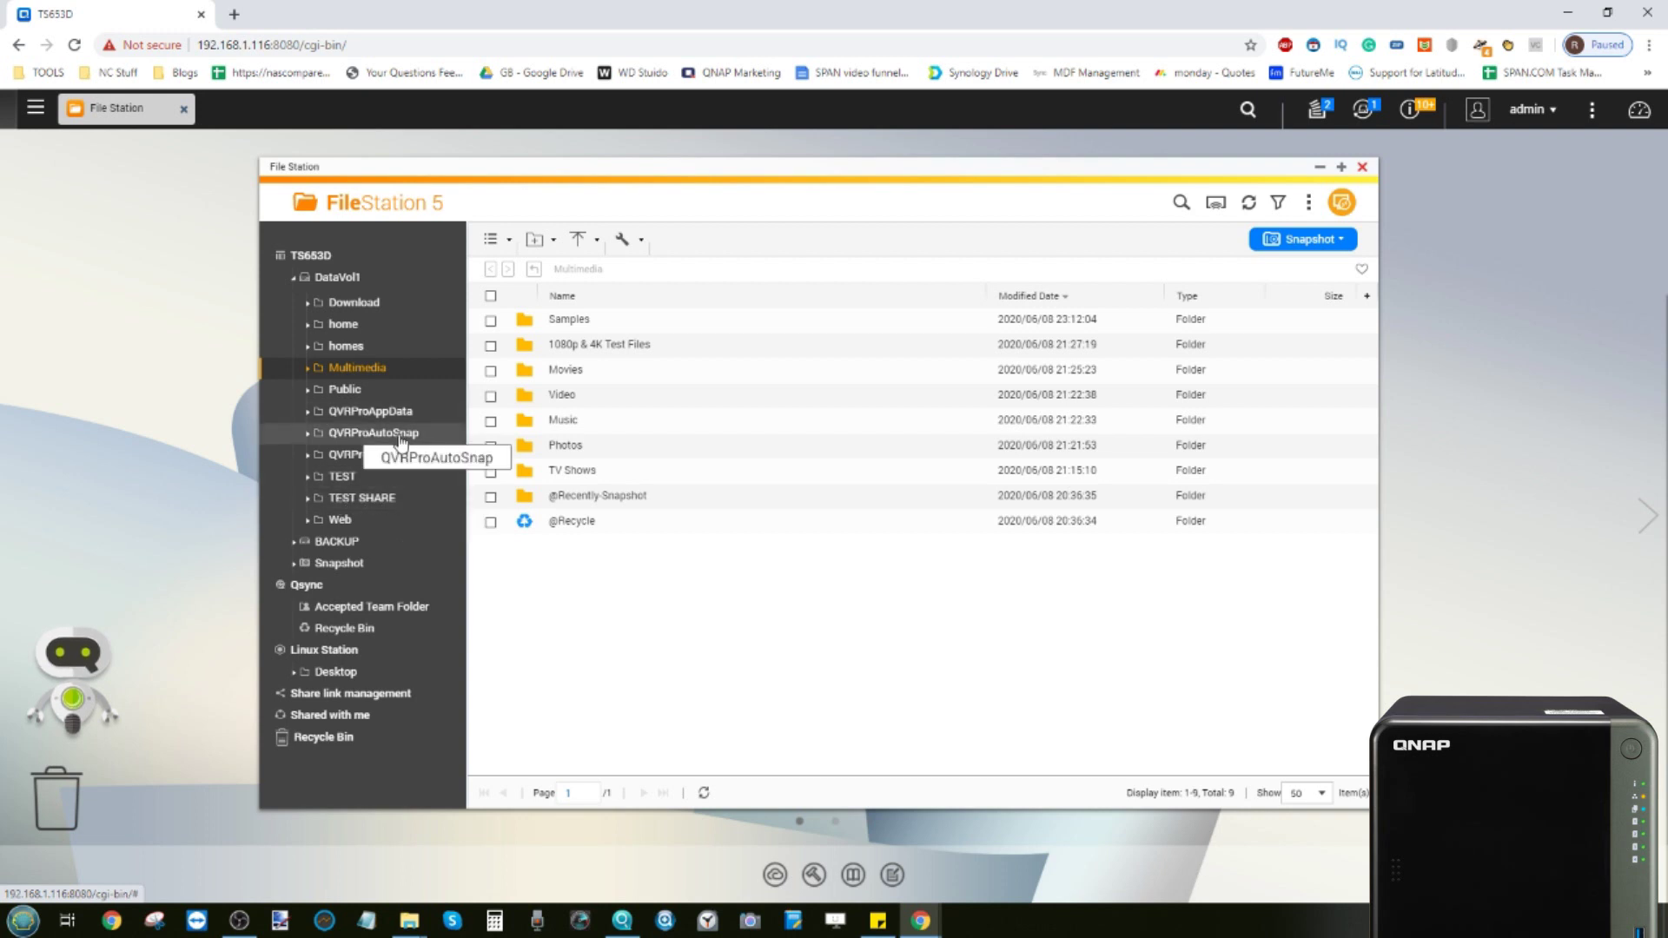
pyautogui.click(352, 484)
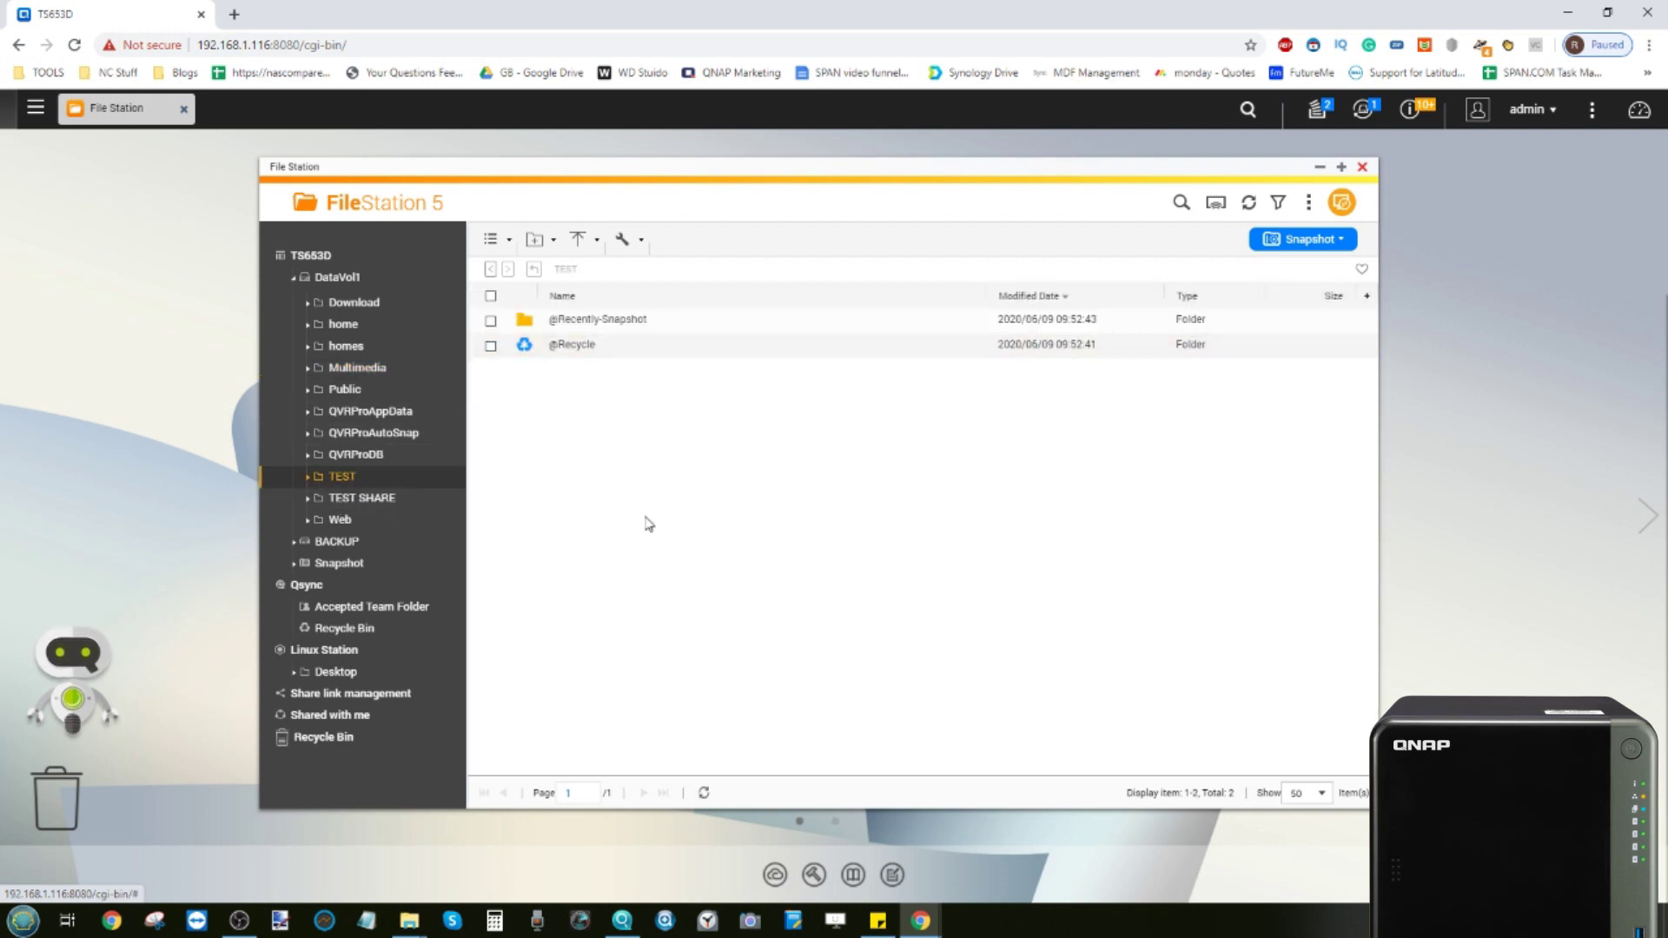
pyautogui.click(624, 919)
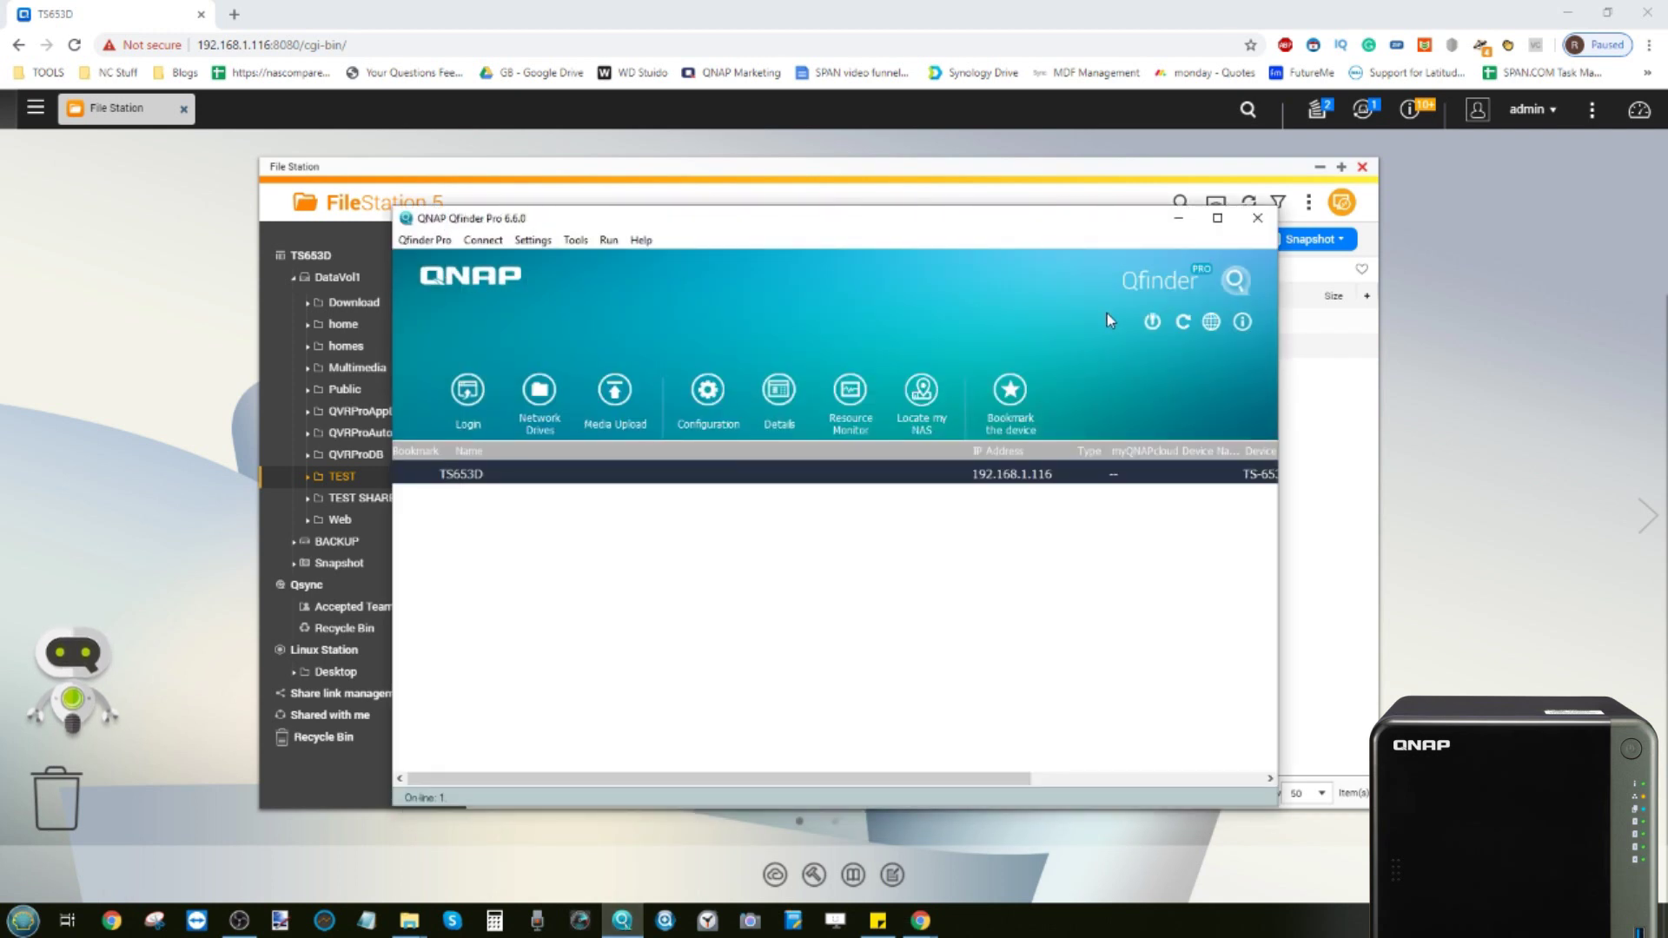
# Start Map Network Drive on TS653D and sign in with the admin username and password
pyautogui.rightClick(814, 477)
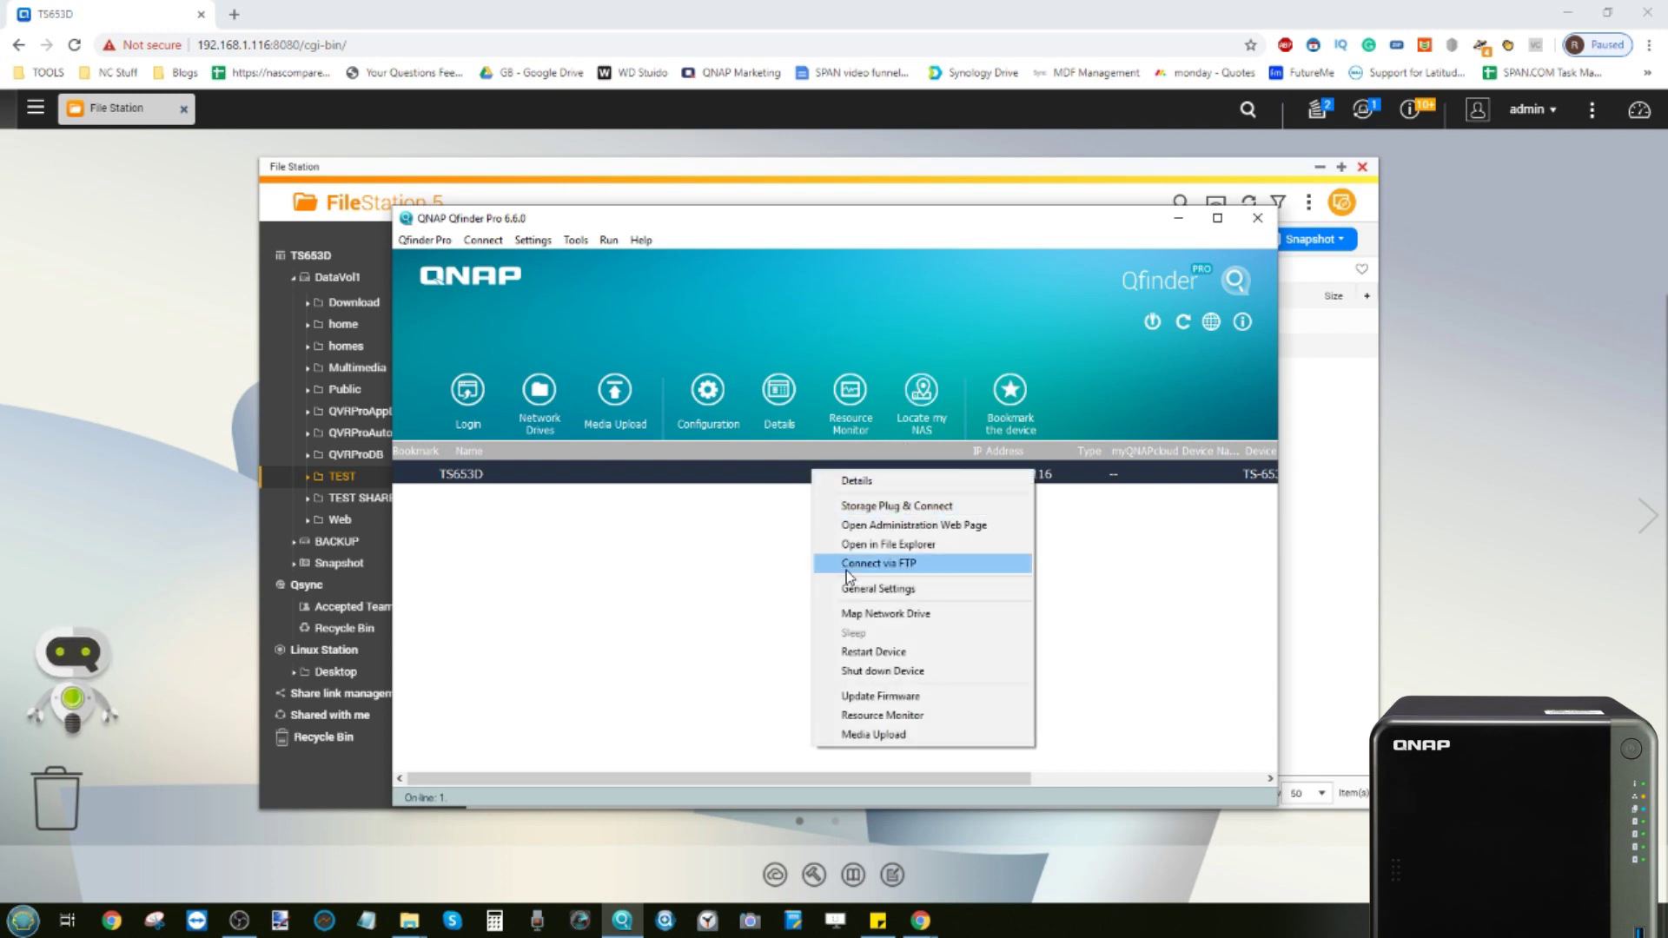
pyautogui.click(883, 615)
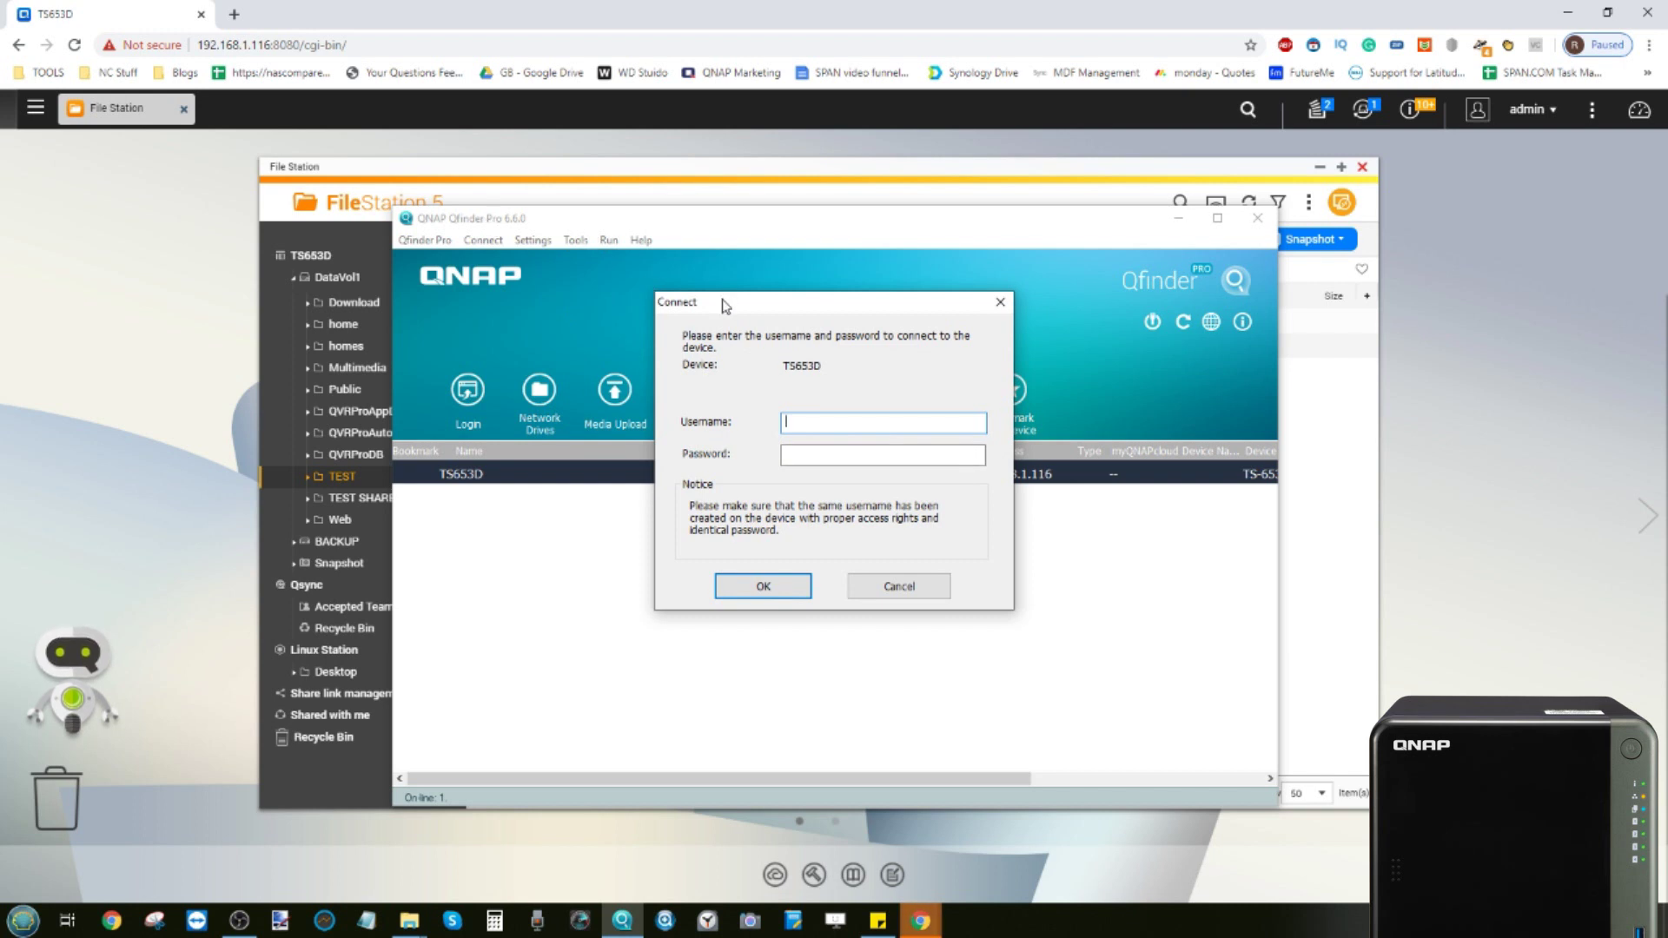
pyautogui.moveTo(723, 306); pyautogui.dragTo(726, 318)
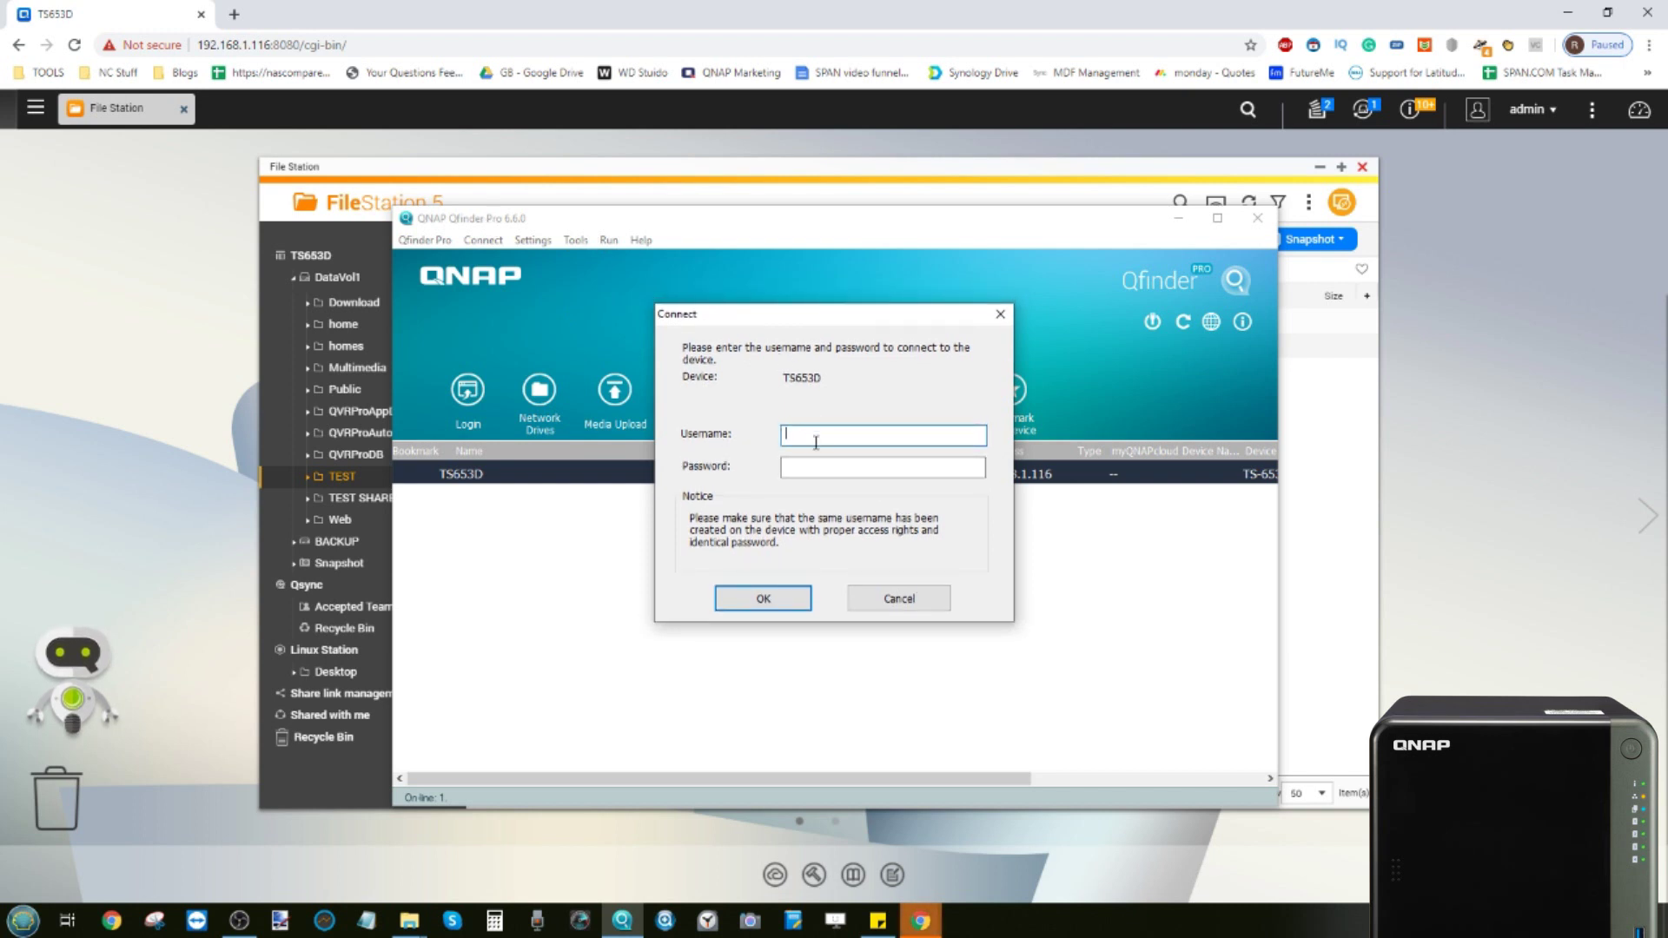
pyautogui.write('admin')
pyautogui.press('Tab')
pyautogui.write('•••••••••')
pyautogui.click(769, 597)
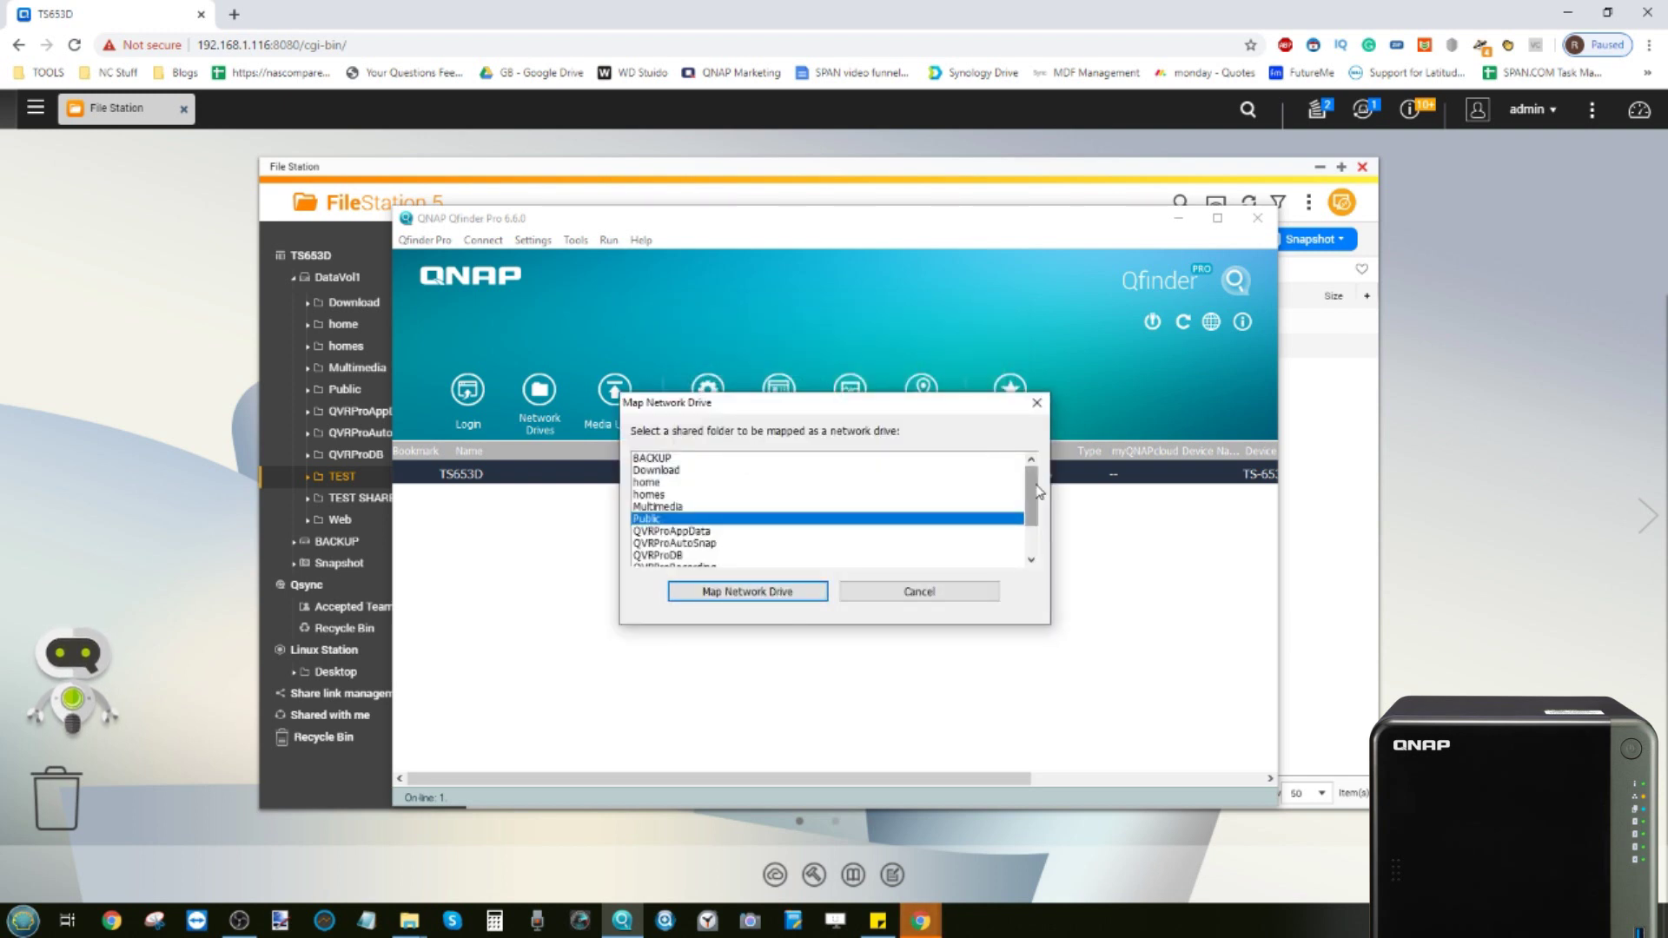
# Select the TEST SHARE folder, assign it drive letter Q:, and finish the mapping
pyautogui.moveTo(1032, 490); pyautogui.dragTo(1035, 530)
pyautogui.click(661, 532)
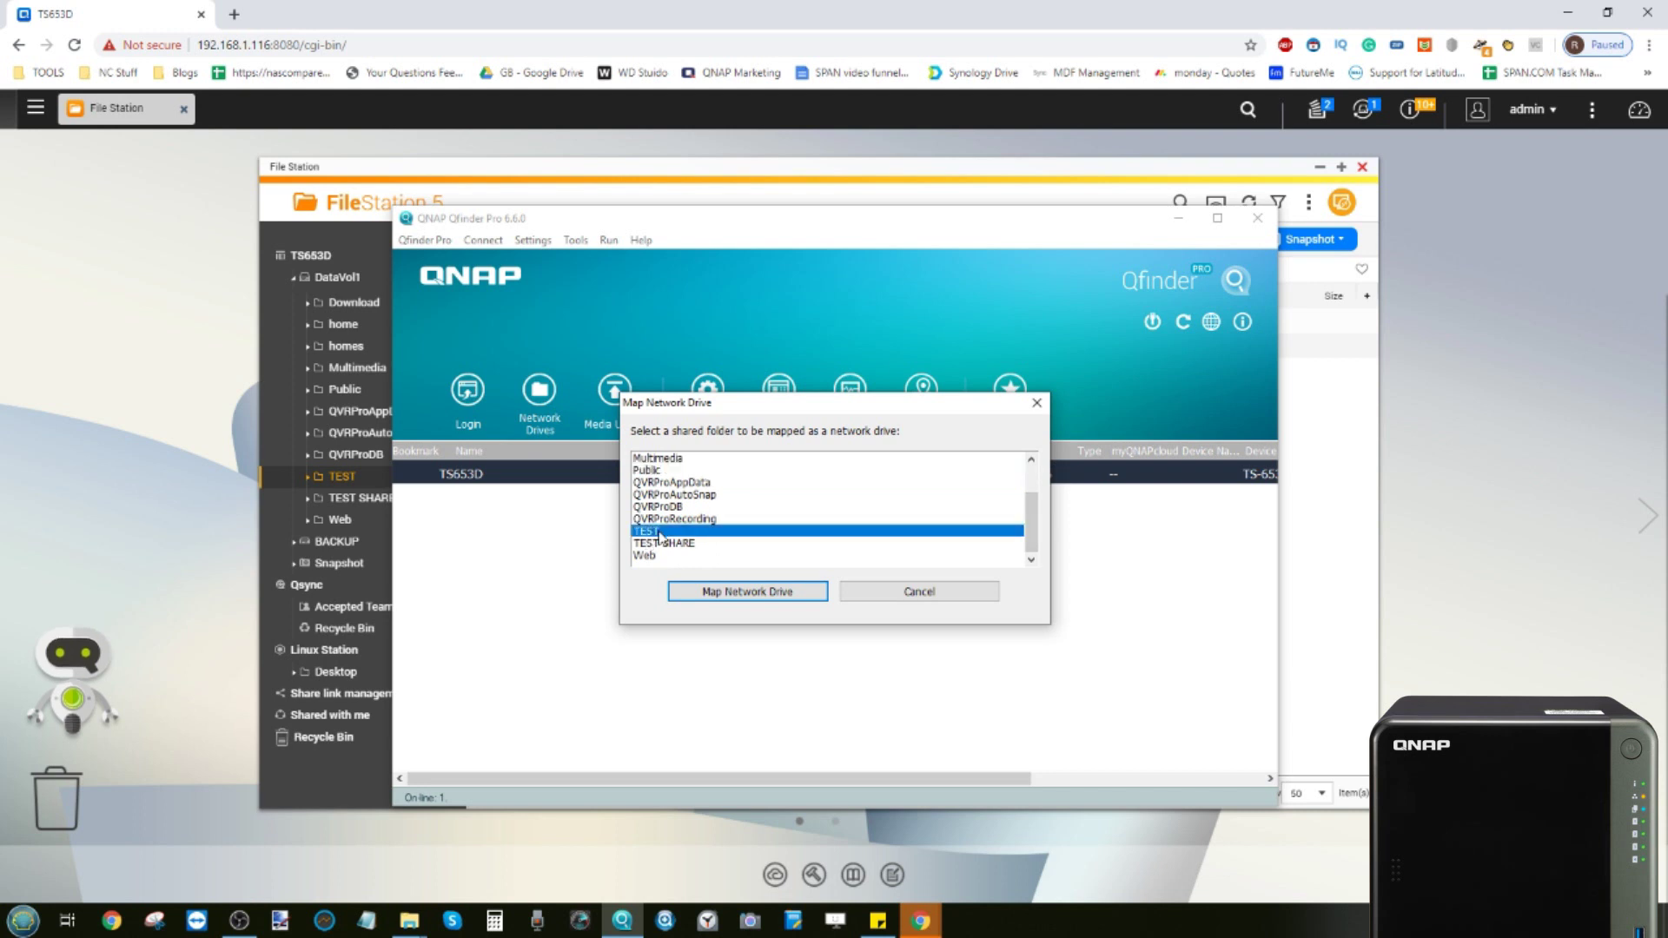
pyautogui.click(675, 544)
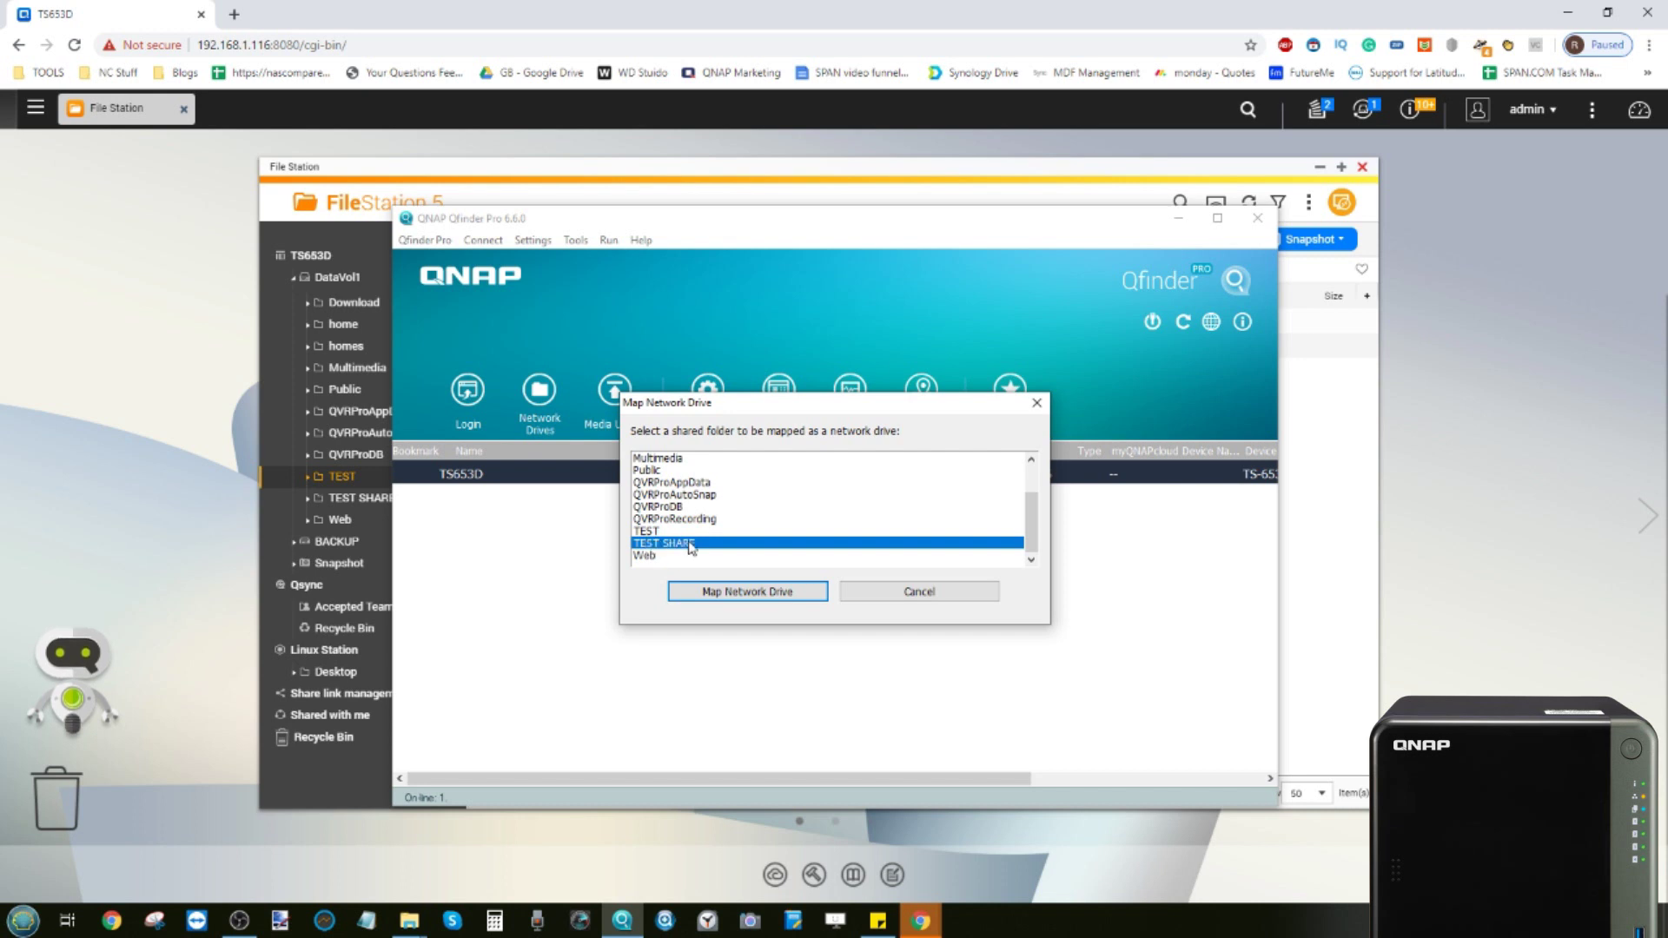
pyautogui.click(730, 594)
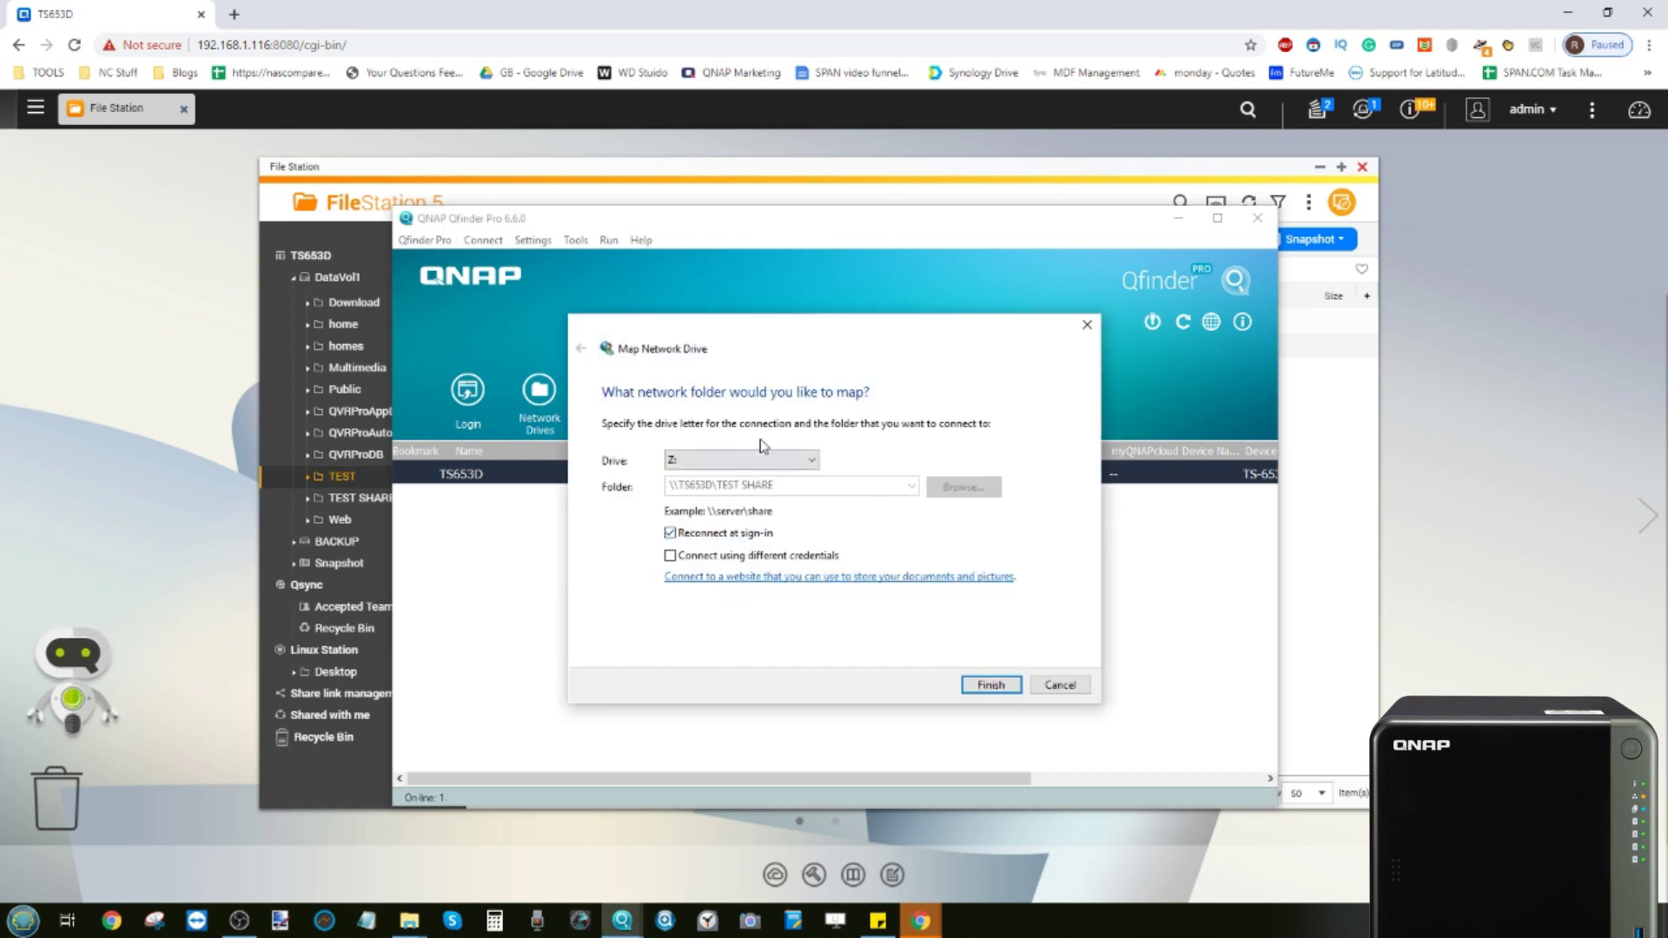
pyautogui.click(764, 467)
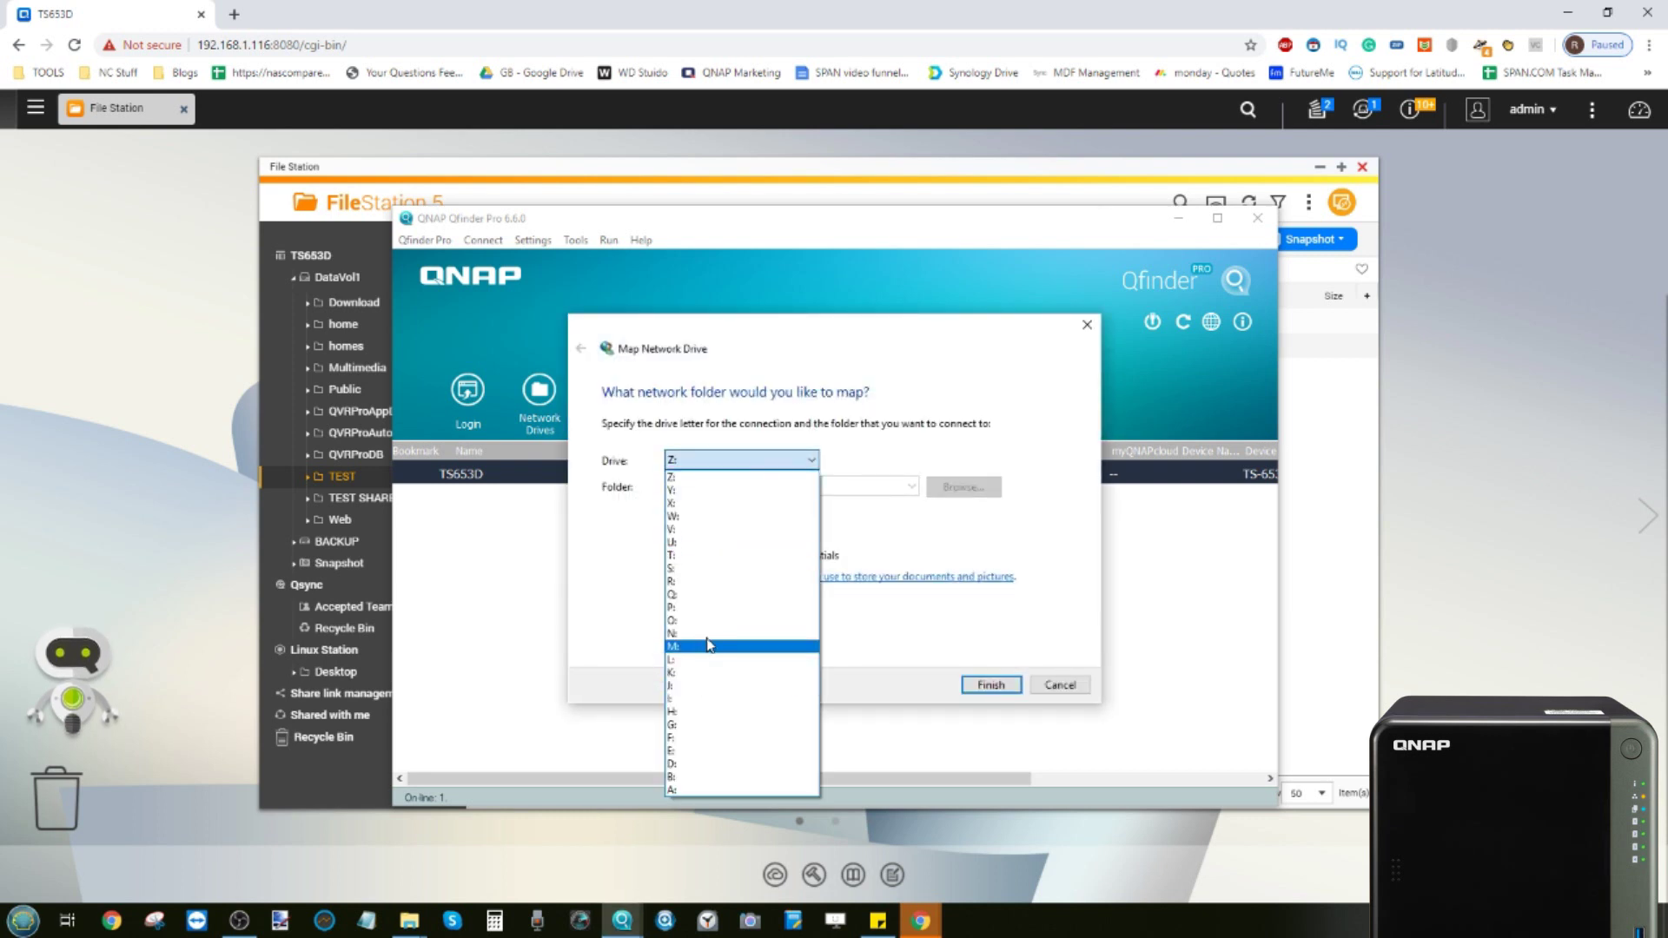
pyautogui.click(711, 596)
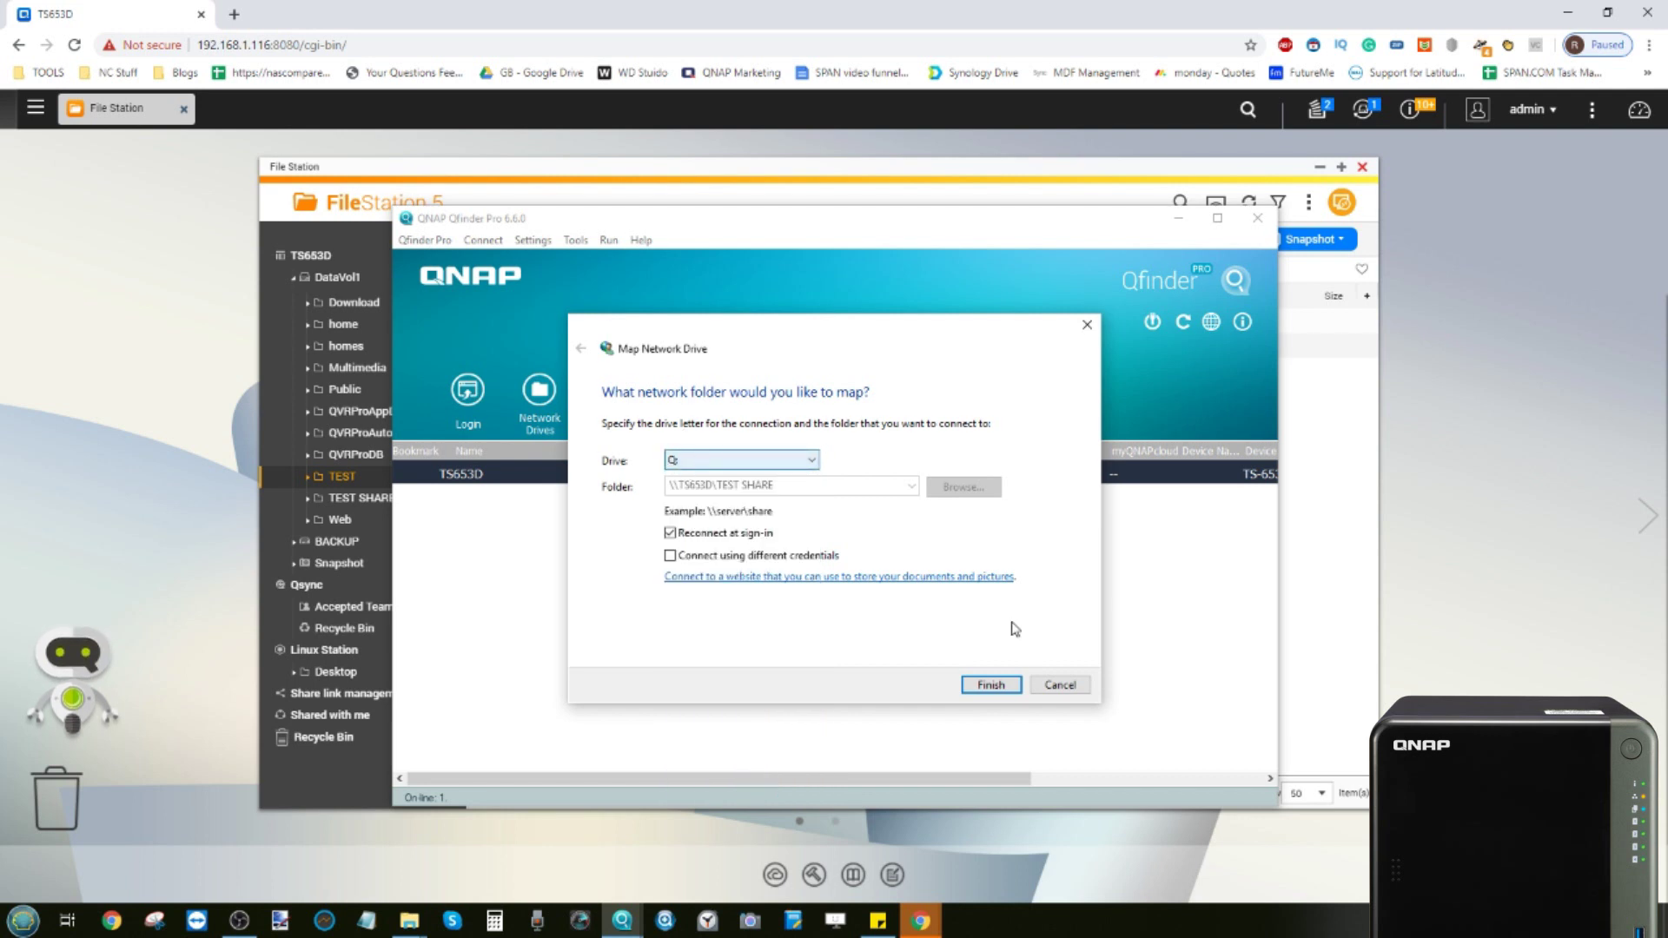
pyautogui.click(995, 686)
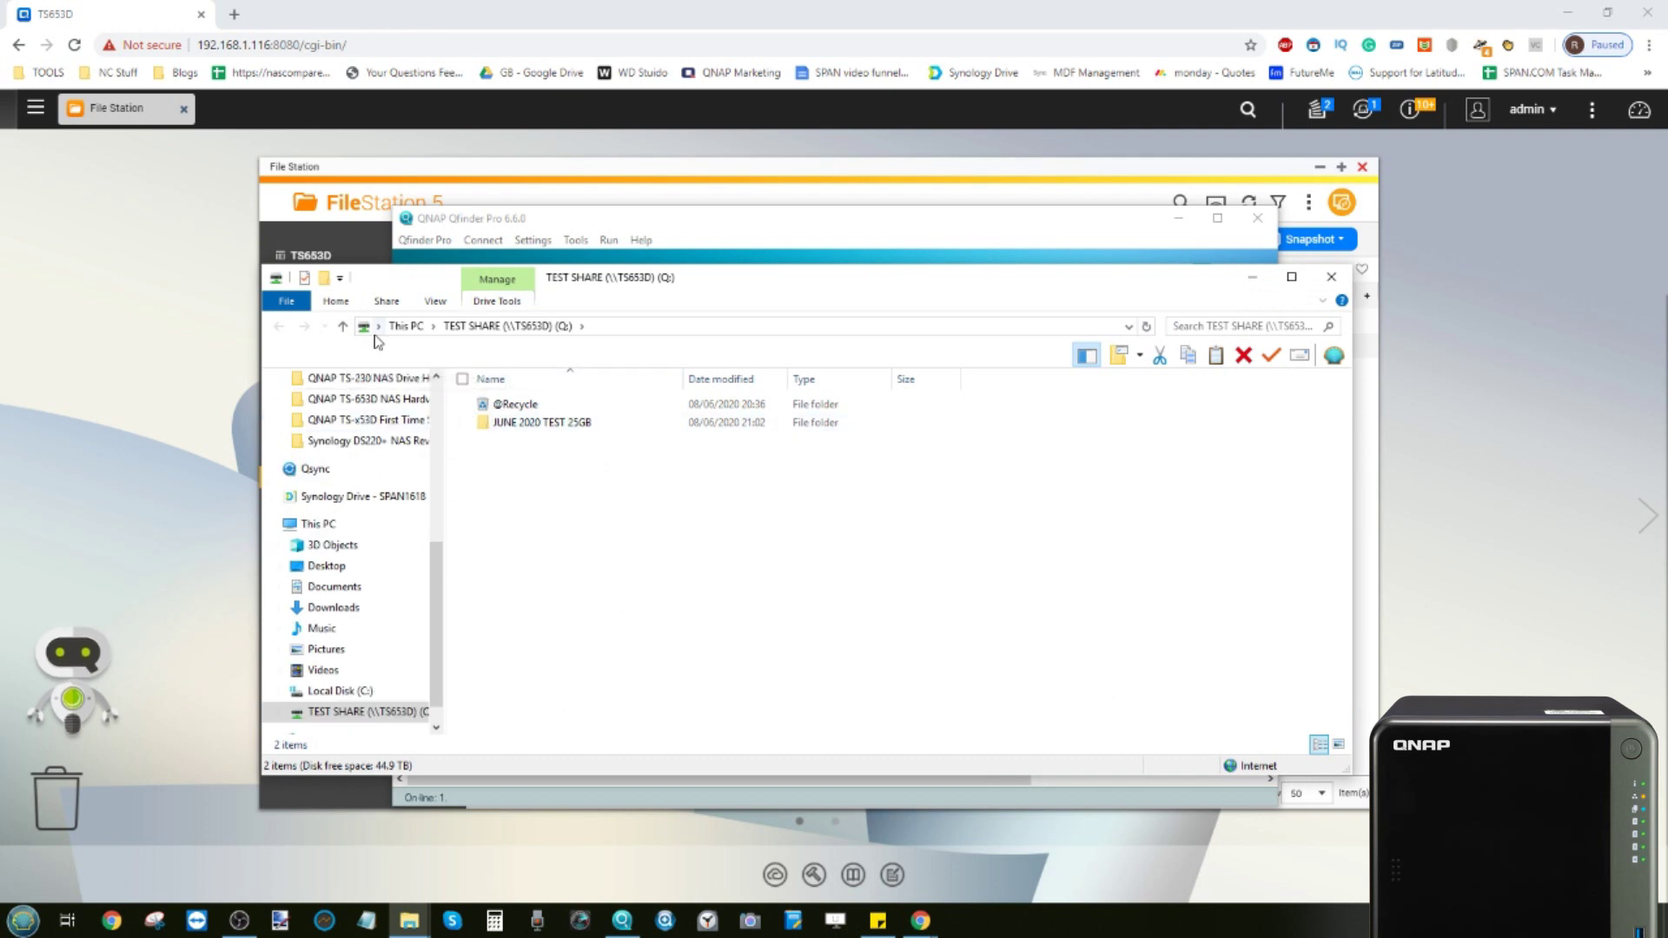
# Go to This PC, check the local disk, and open the TEST SHARE (Q:) drive
pyautogui.click(405, 326)
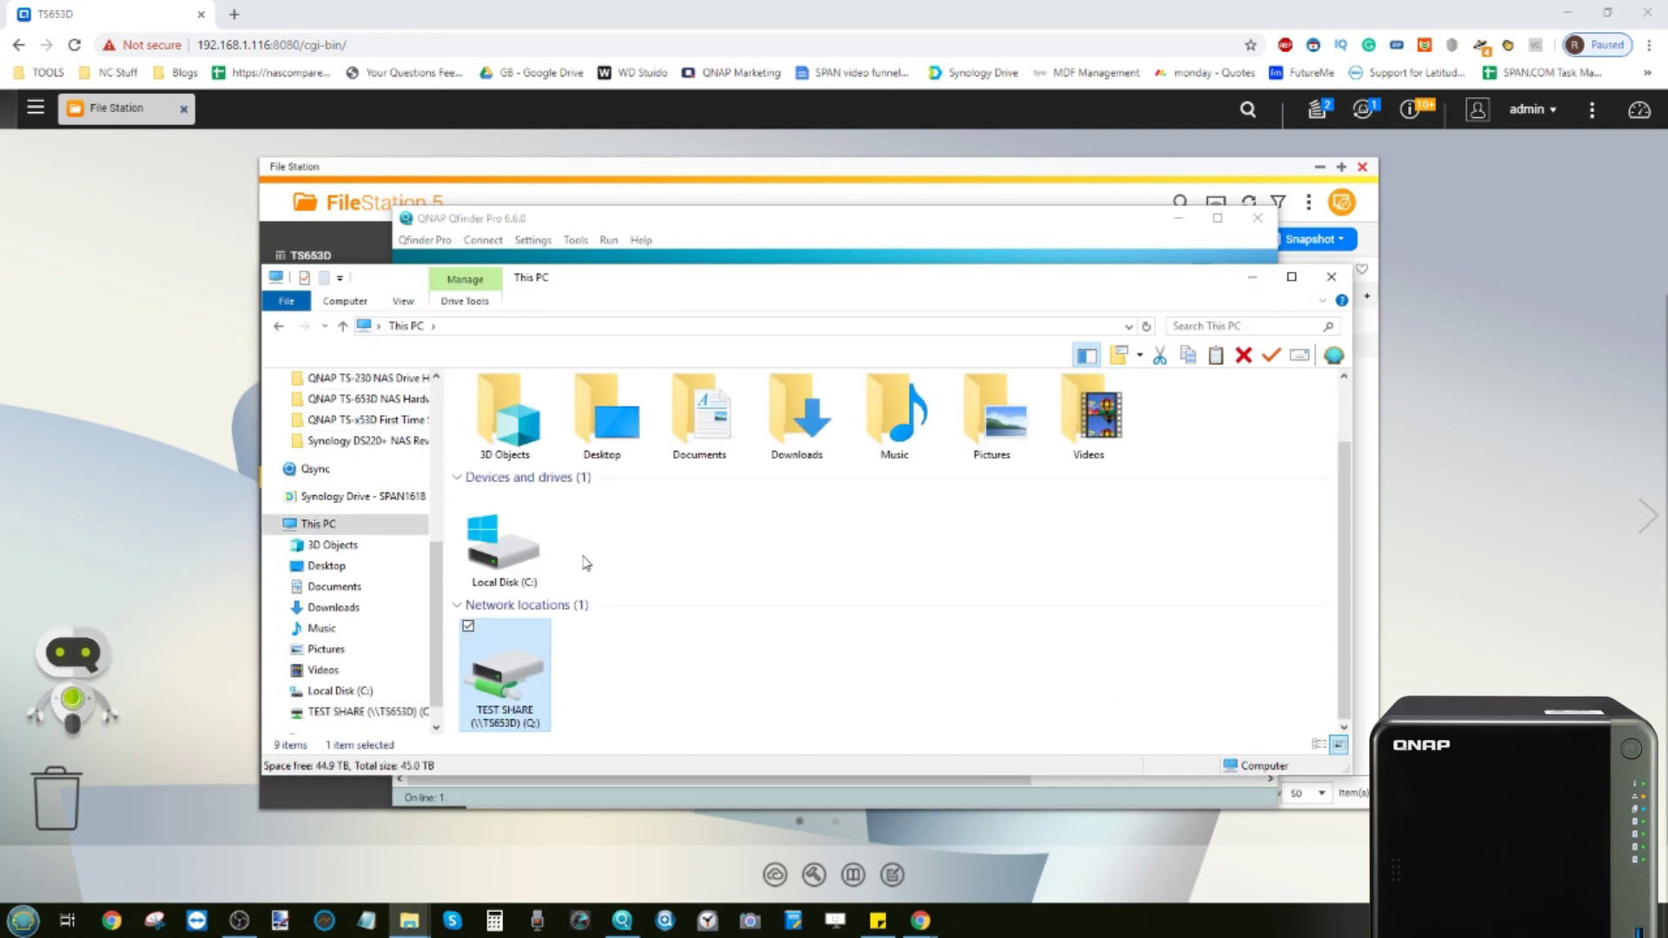
pyautogui.click(504, 545)
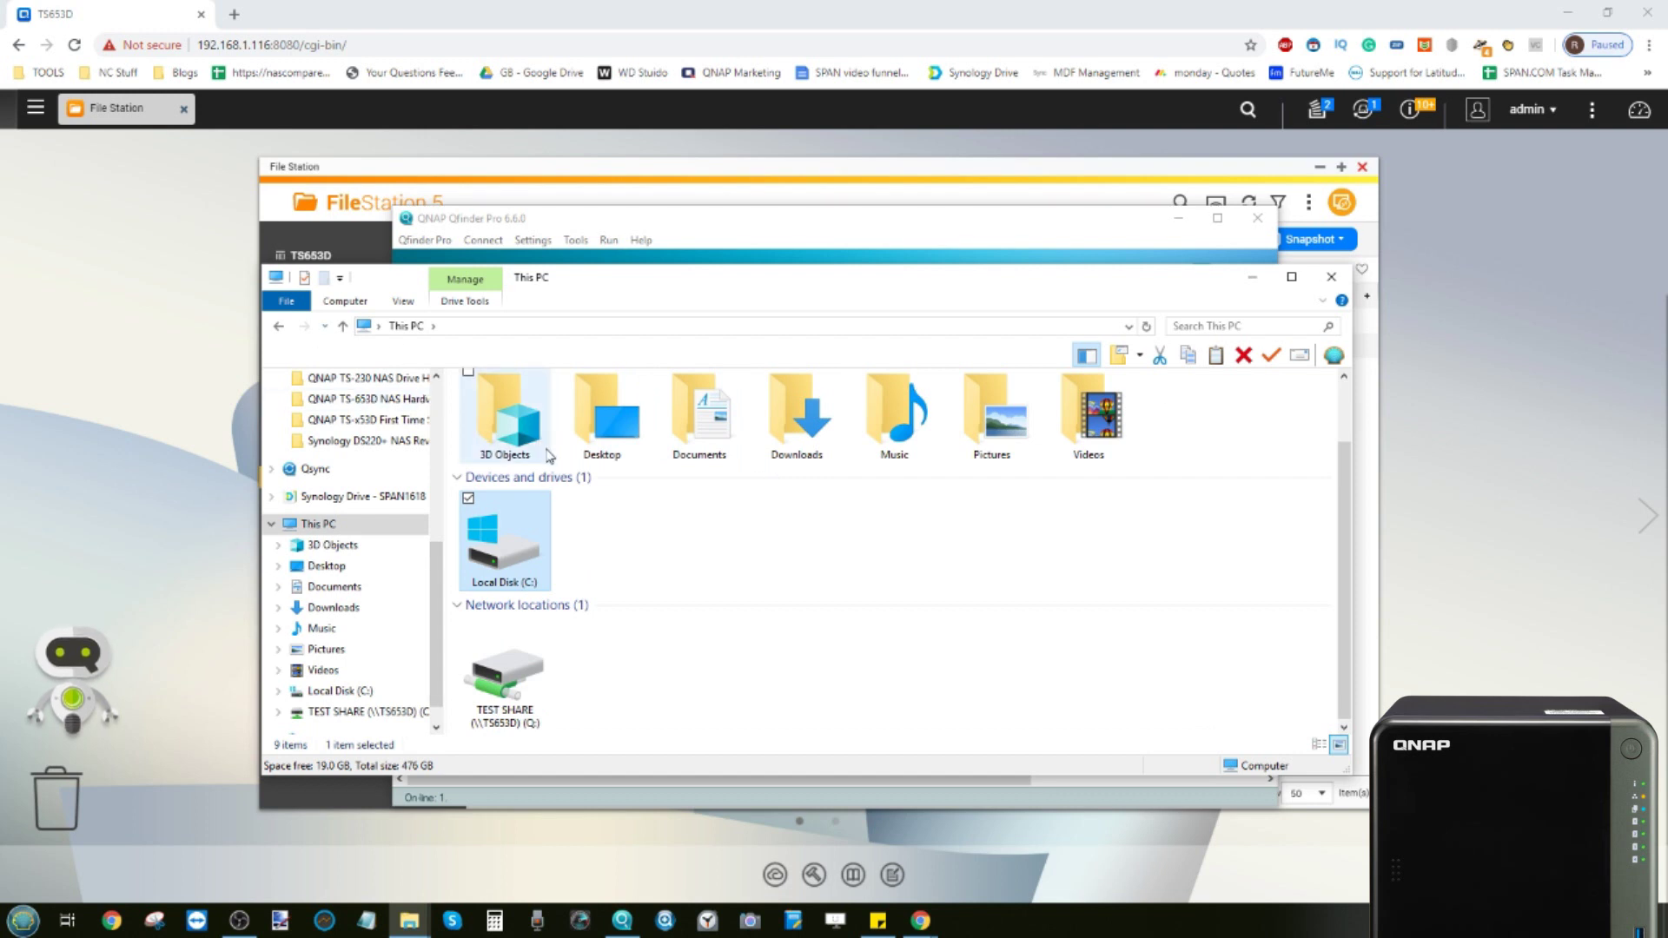
pyautogui.click(509, 672)
pyautogui.doubleClick(526, 674)
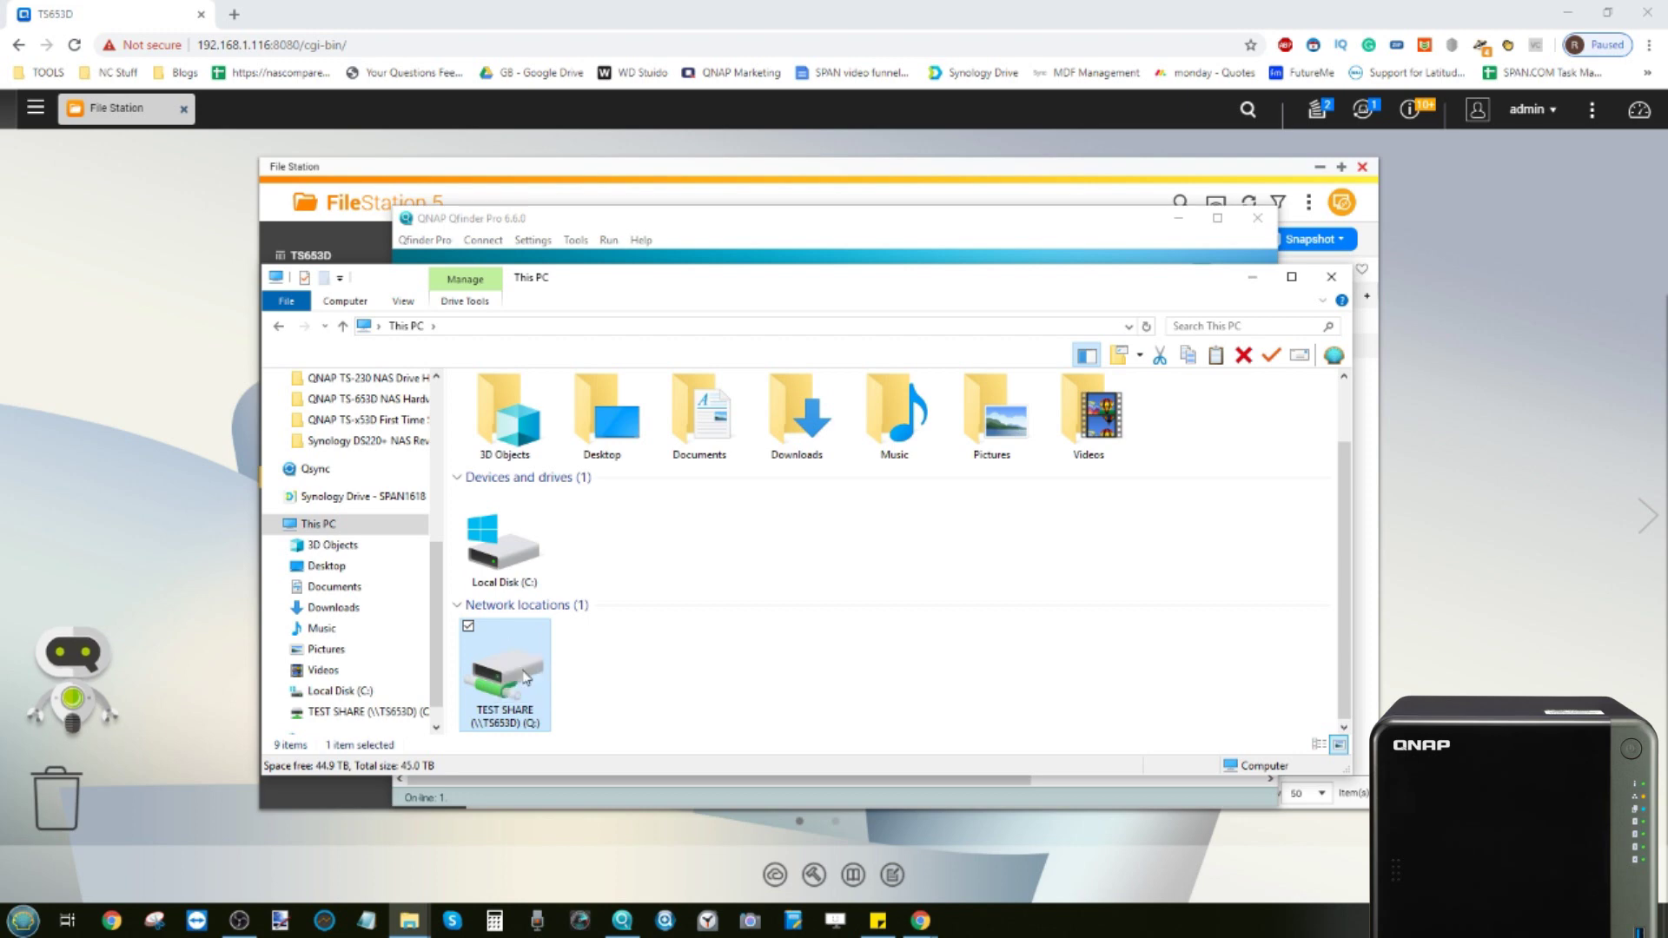
# Open JUNE 2020 TEST 25GB on Q: and under TEST SHARE in File Station
pyautogui.doubleClick(543, 424)
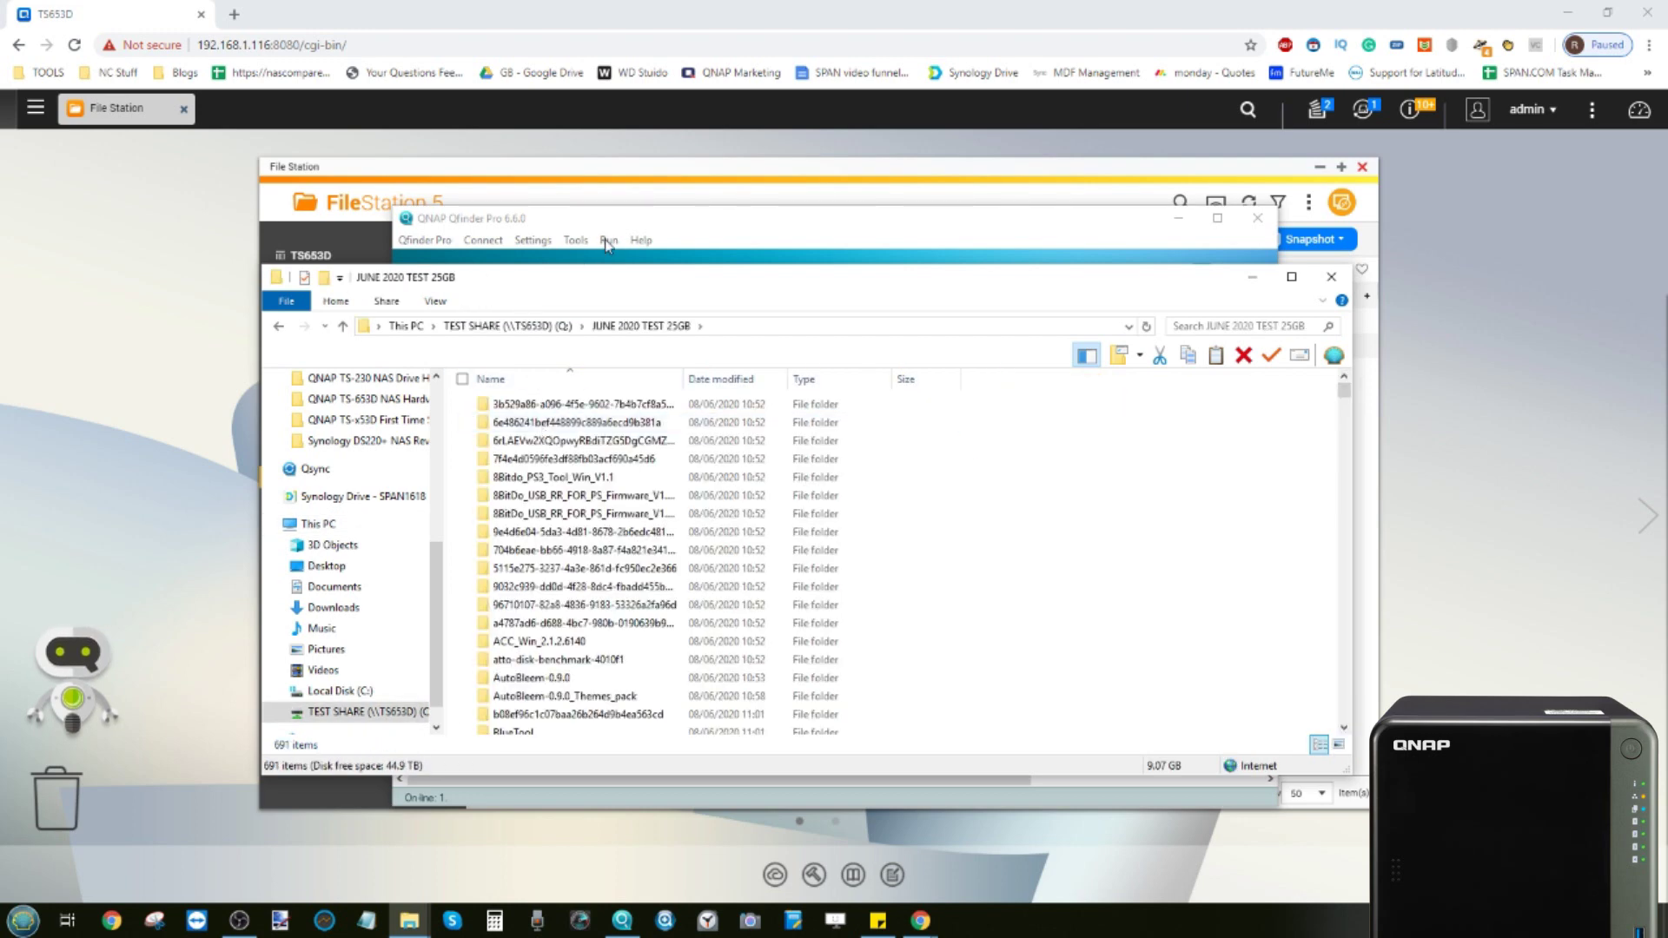
pyautogui.moveTo(605, 286); pyautogui.dragTo(1081, 330)
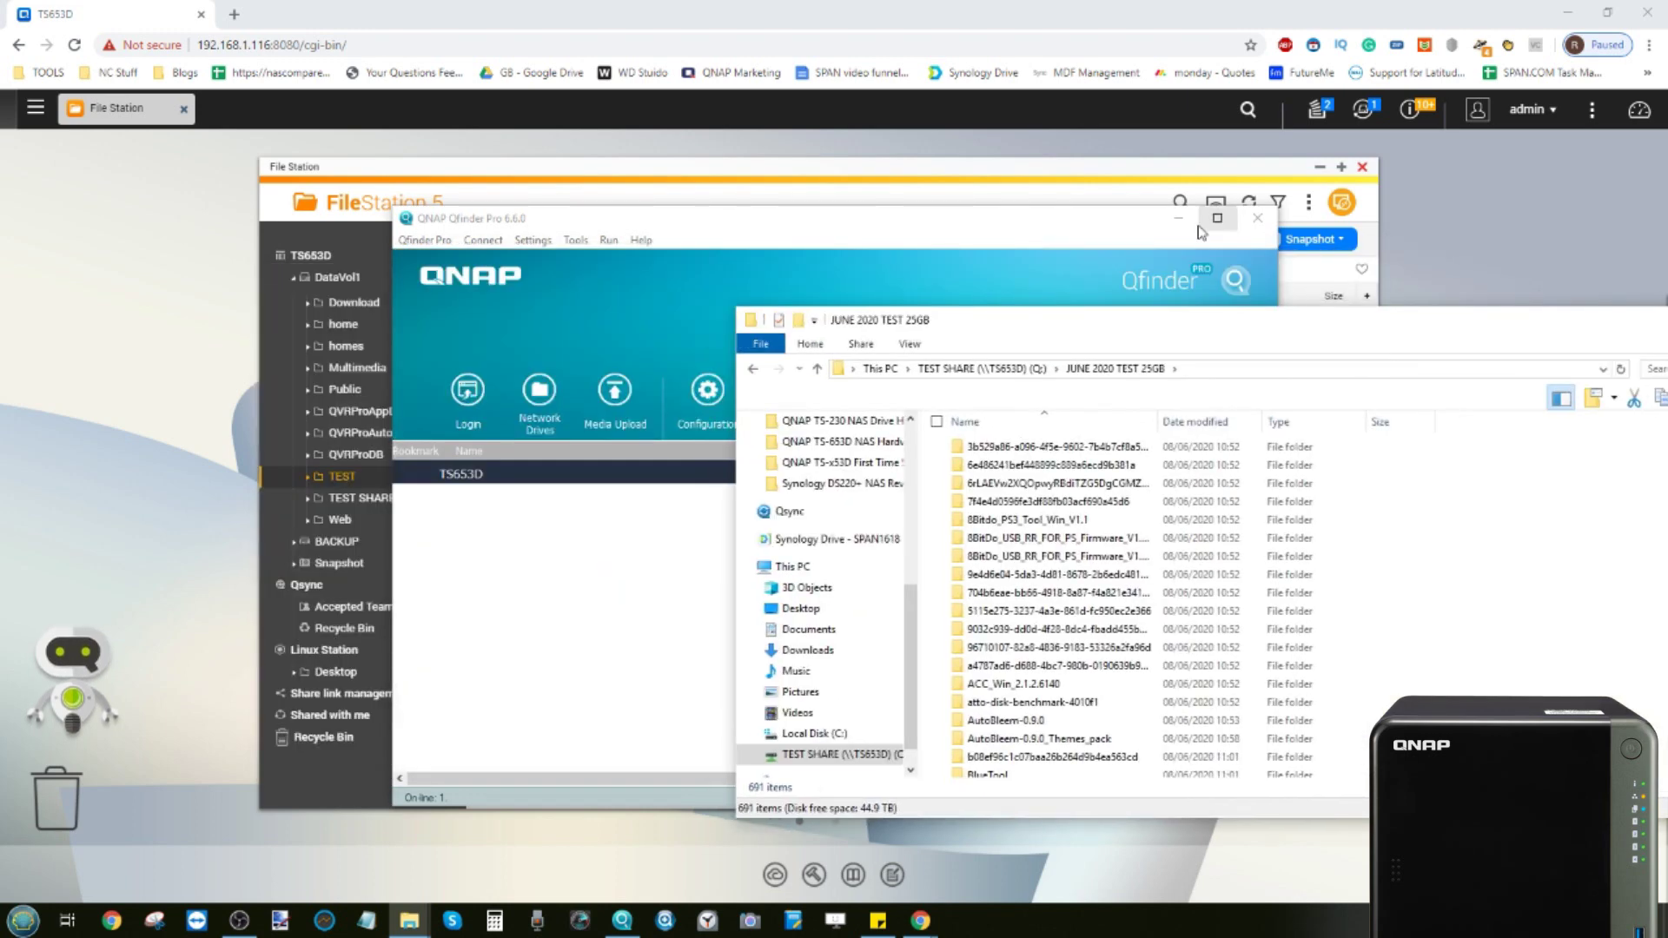
pyautogui.click(1178, 218)
pyautogui.click(373, 497)
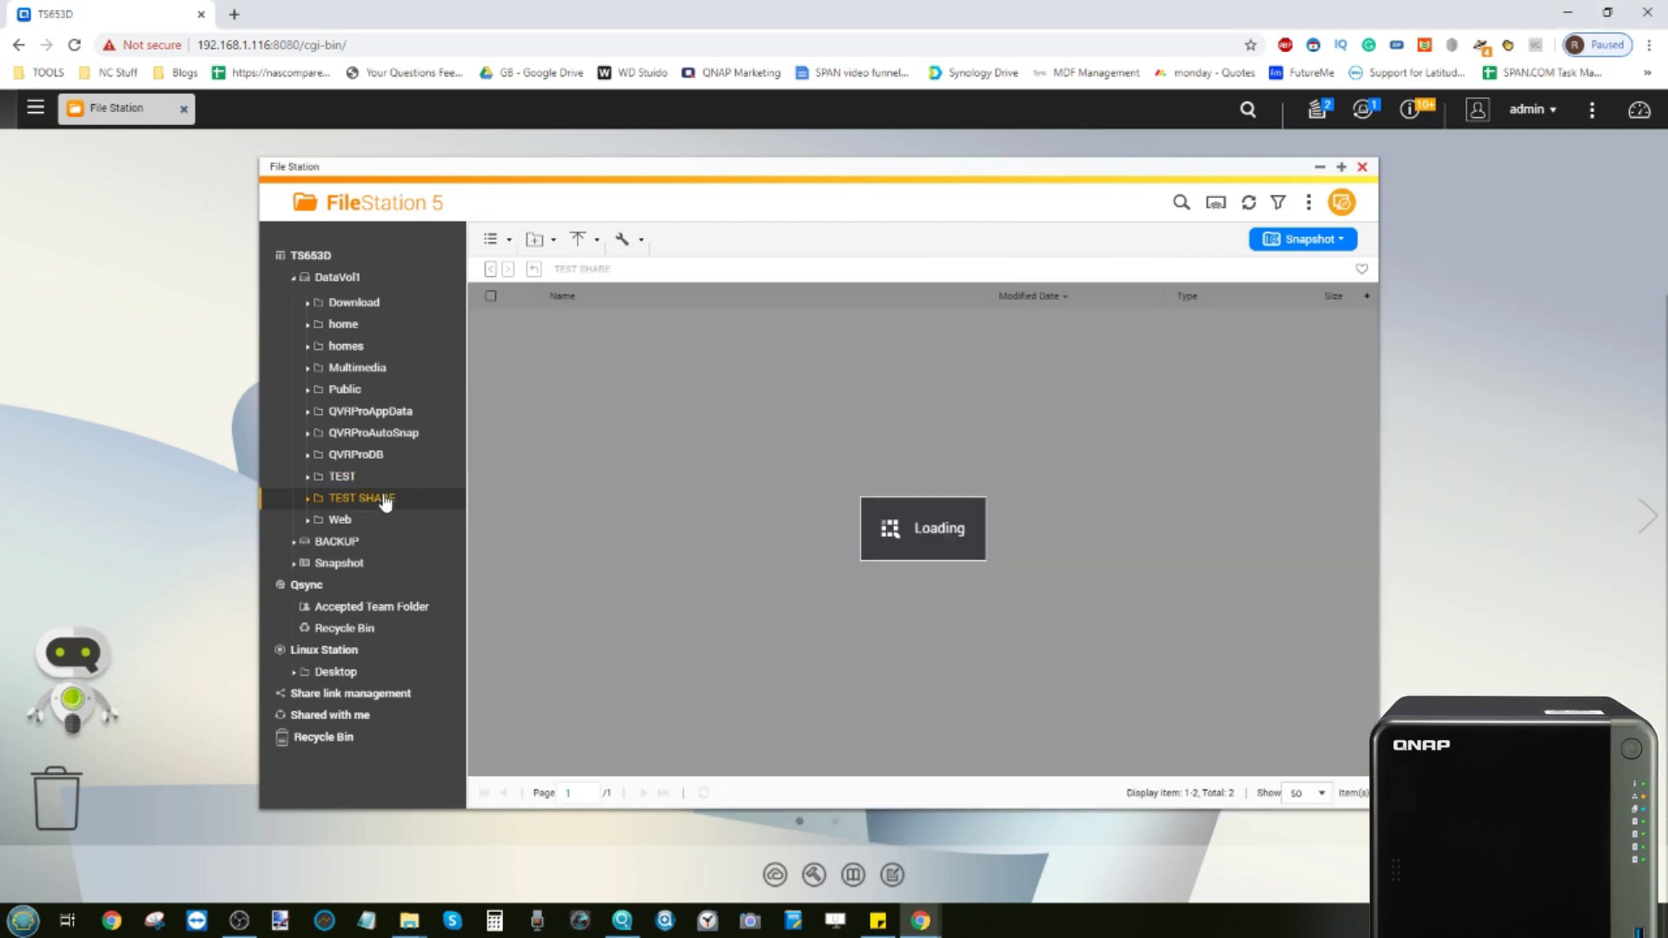
pyautogui.doubleClick(589, 323)
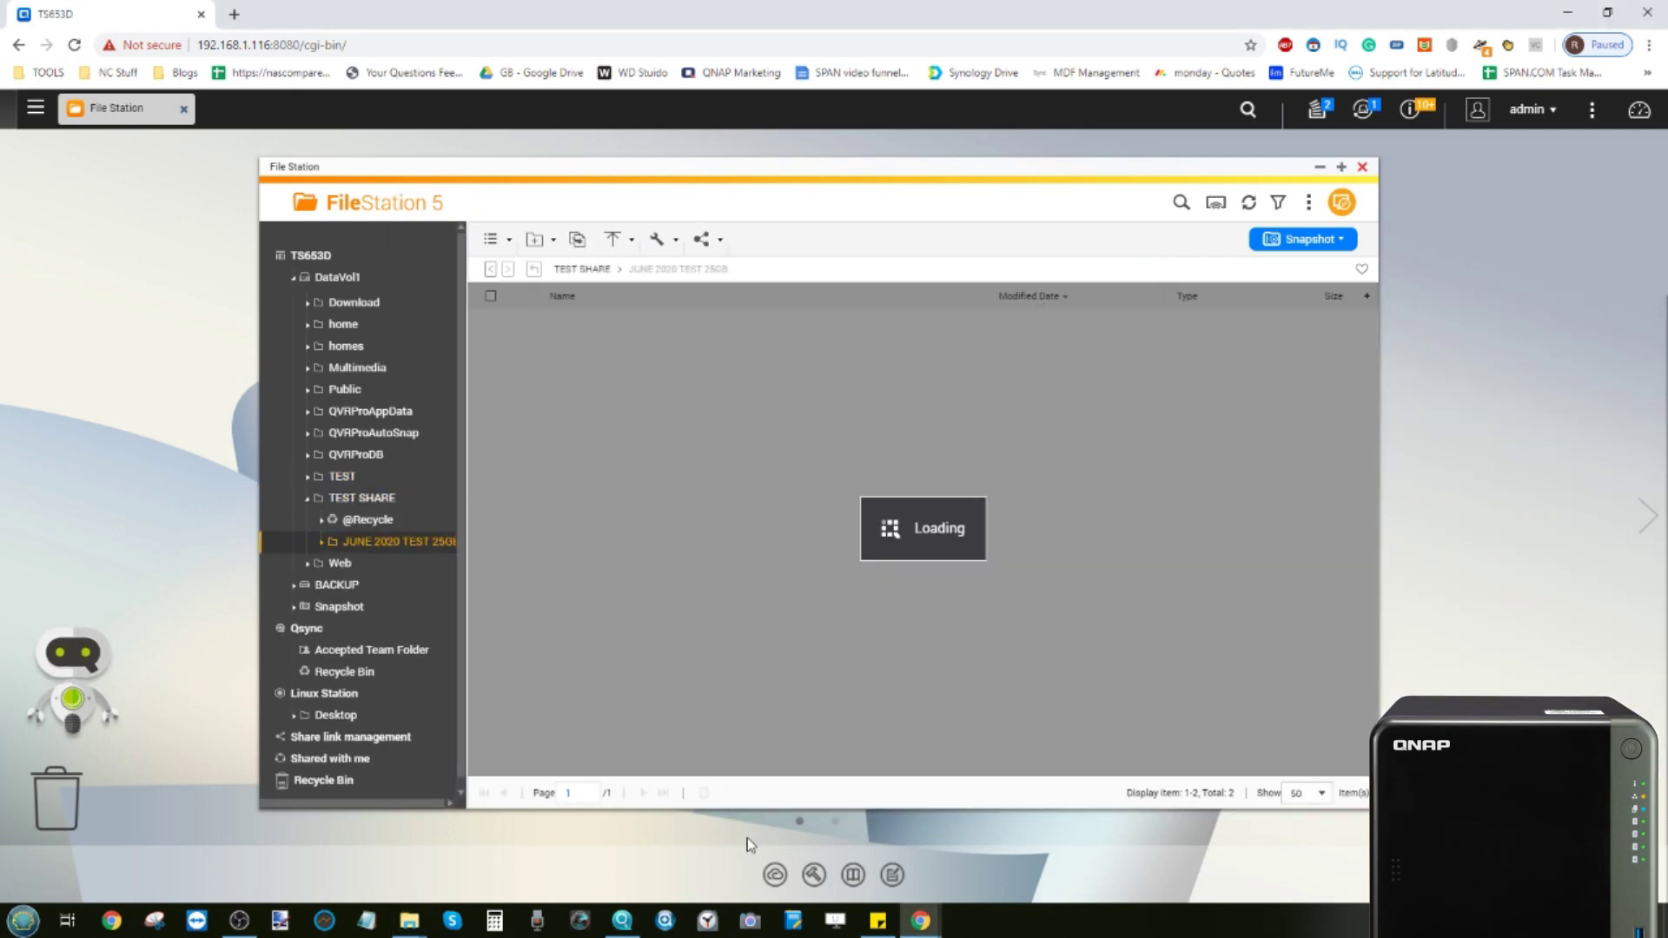
# Compare the 691 items in Explorer and File Station side by side, then close Explorer
pyautogui.moveTo(426, 919)
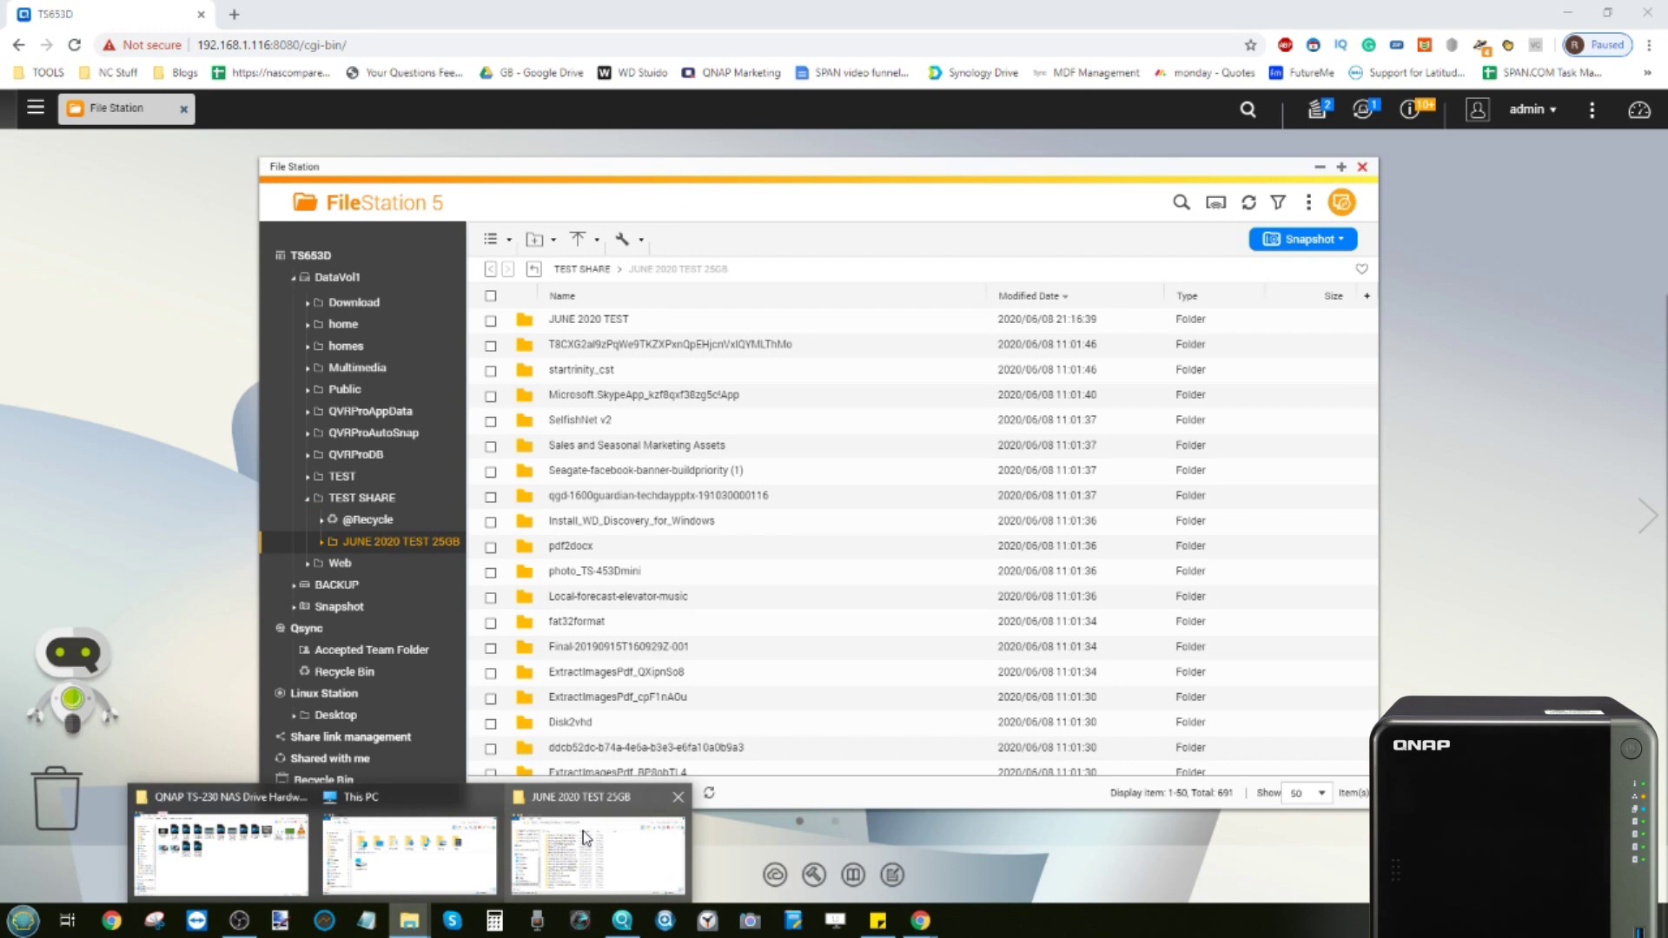
pyautogui.click(582, 830)
pyautogui.moveTo(978, 324); pyautogui.dragTo(1107, 251)
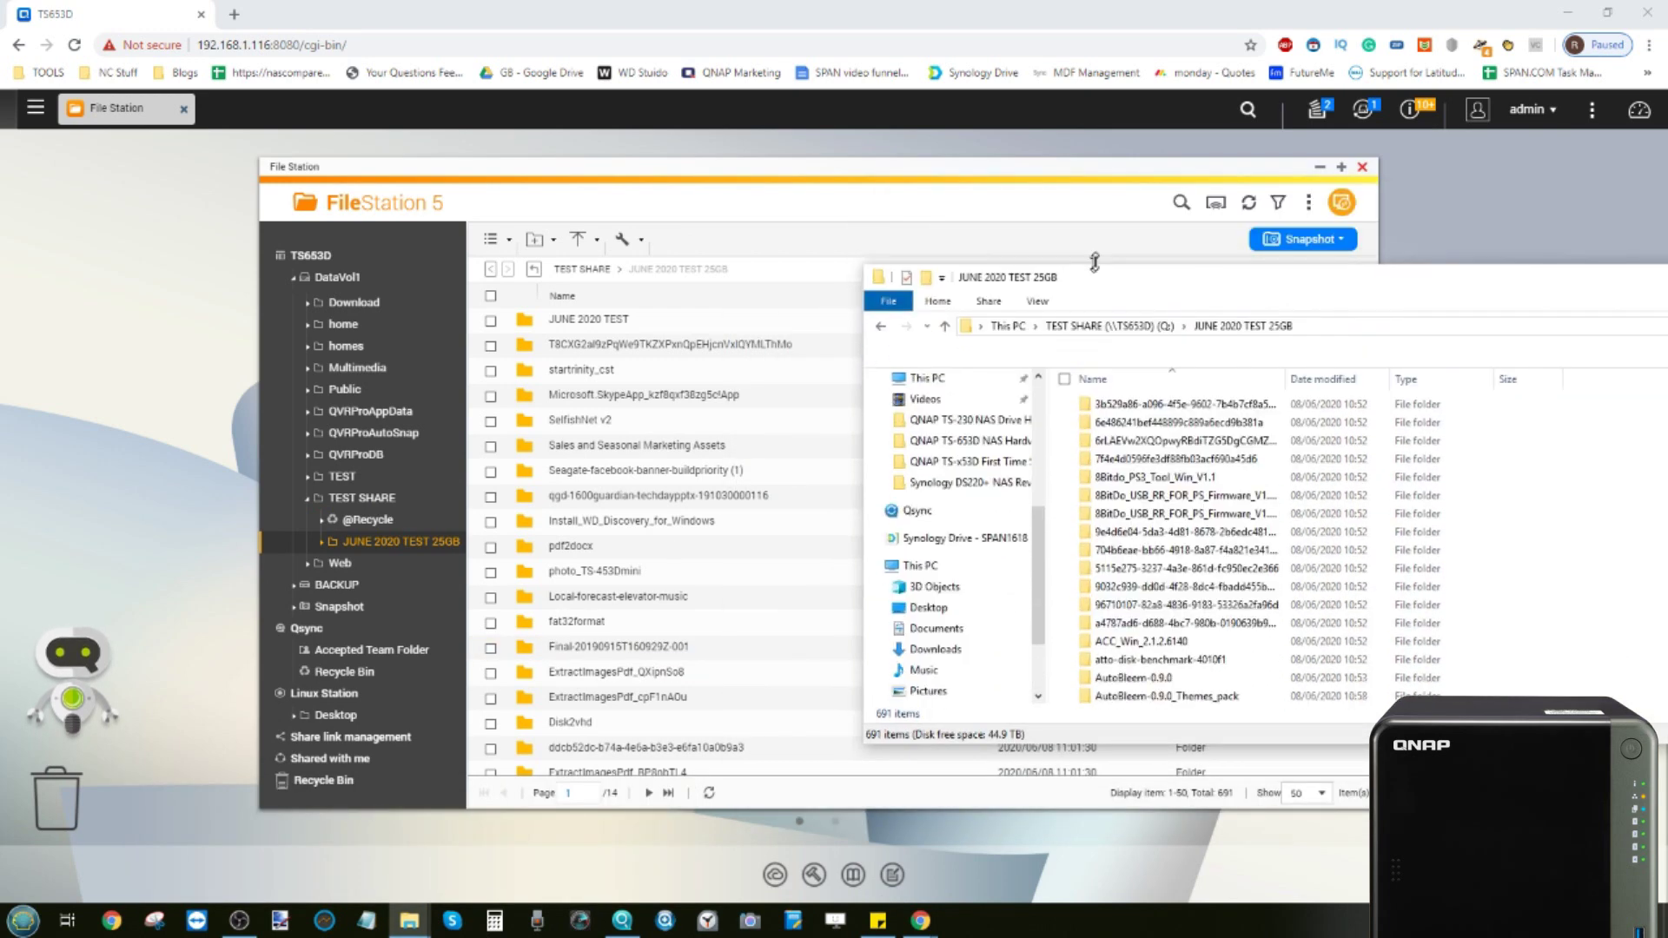
pyautogui.moveTo(1103, 260)
pyautogui.mouseDown()
pyautogui.moveTo(1047, 236)
pyautogui.moveTo(1104, 261)
pyautogui.mouseUp()
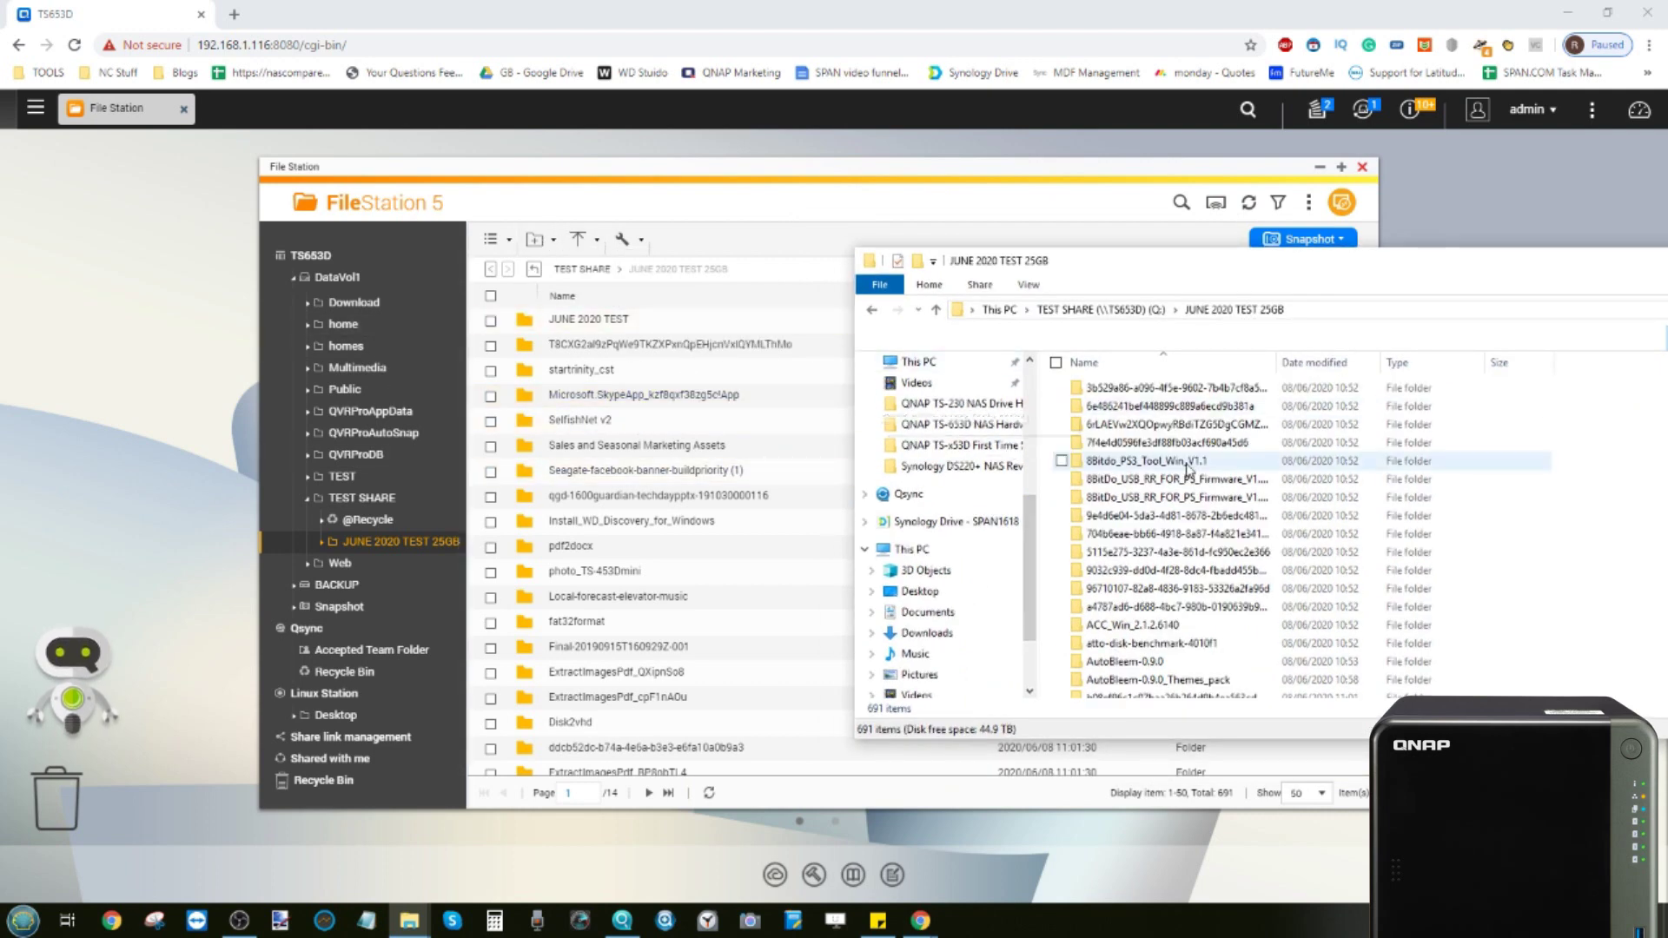
pyautogui.scroll(-2, 1178, 473)
pyautogui.scroll(-1, 1177, 475)
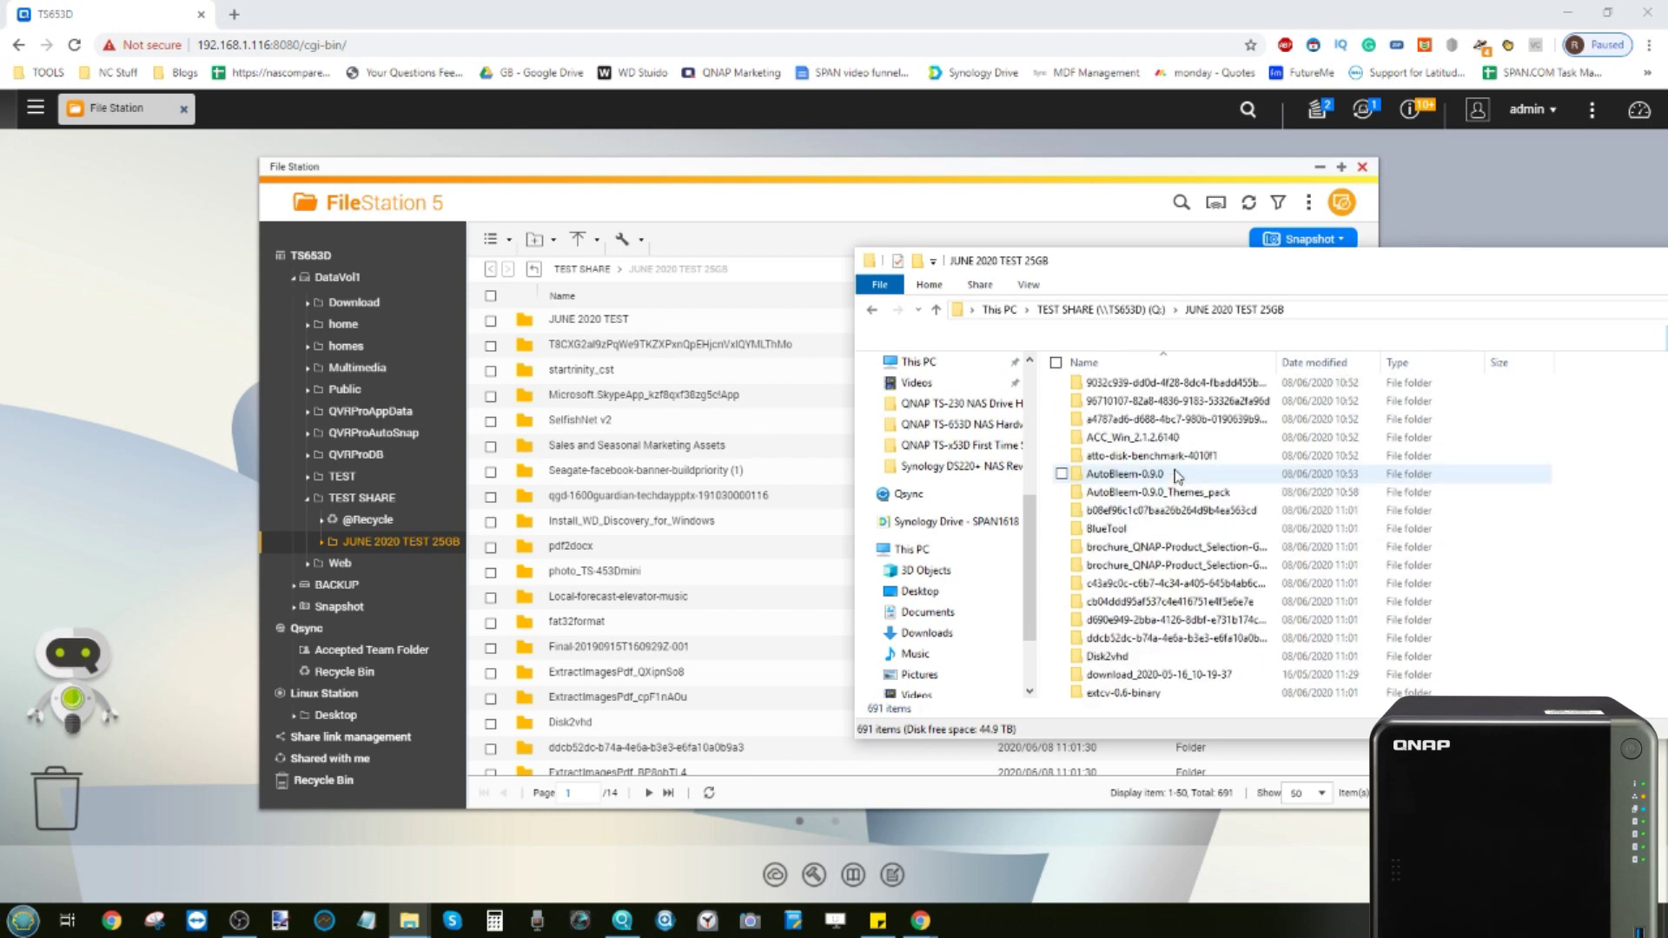
pyautogui.scroll(3, 1286, 502)
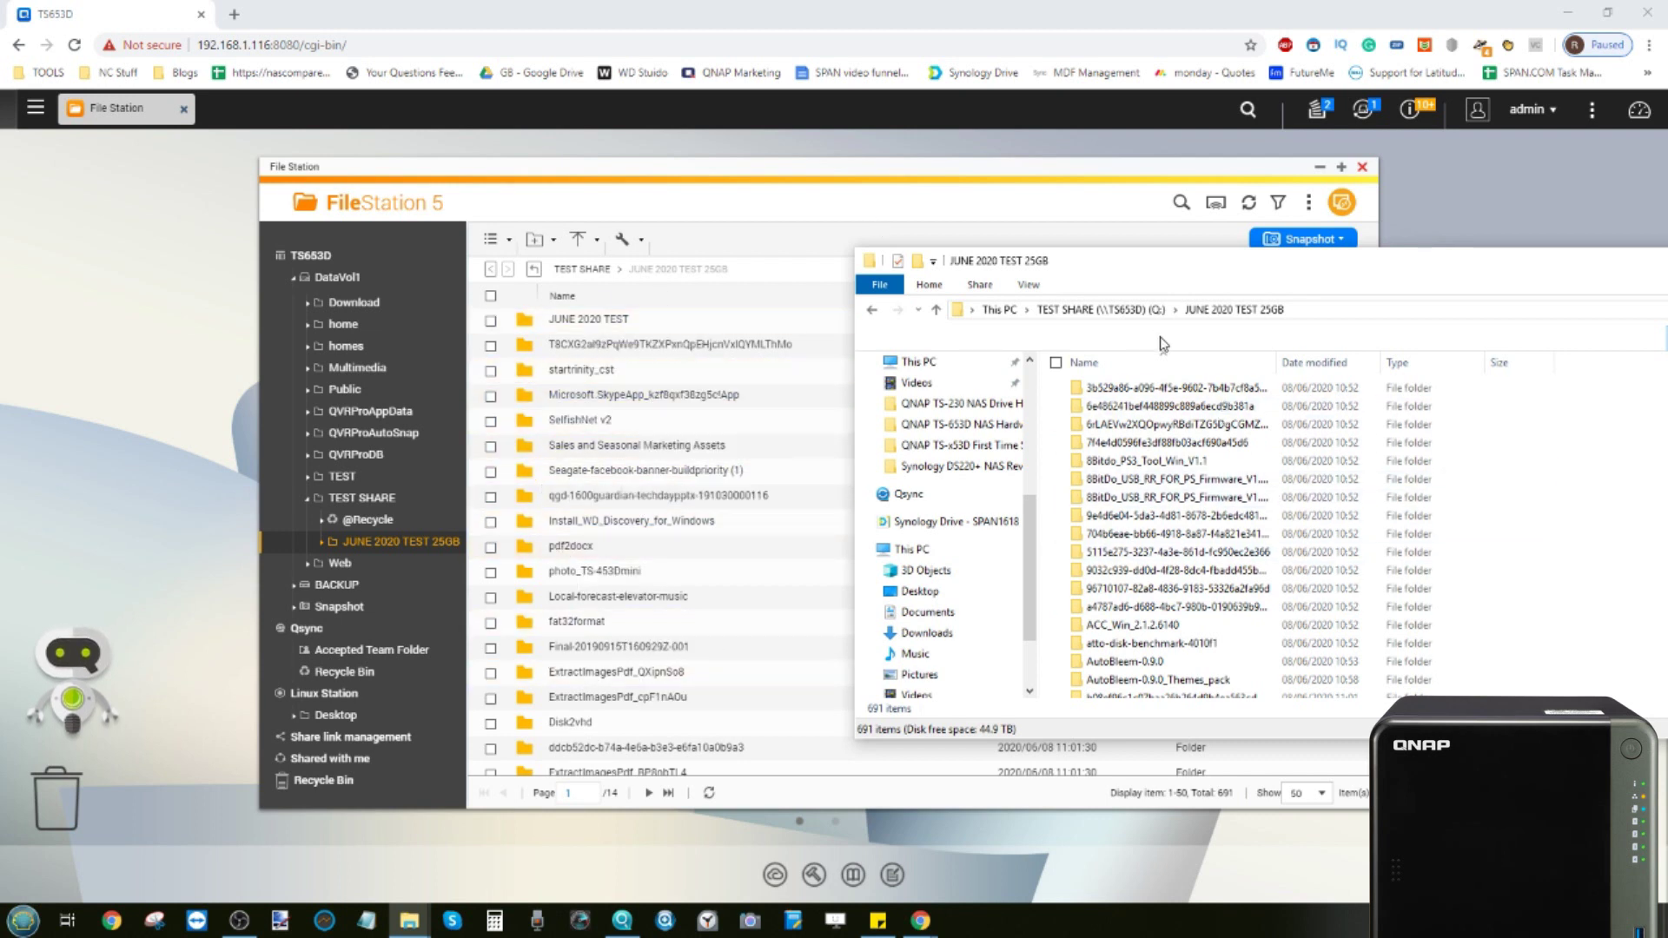
pyautogui.moveTo(1268, 262); pyautogui.dragTo(1043, 246)
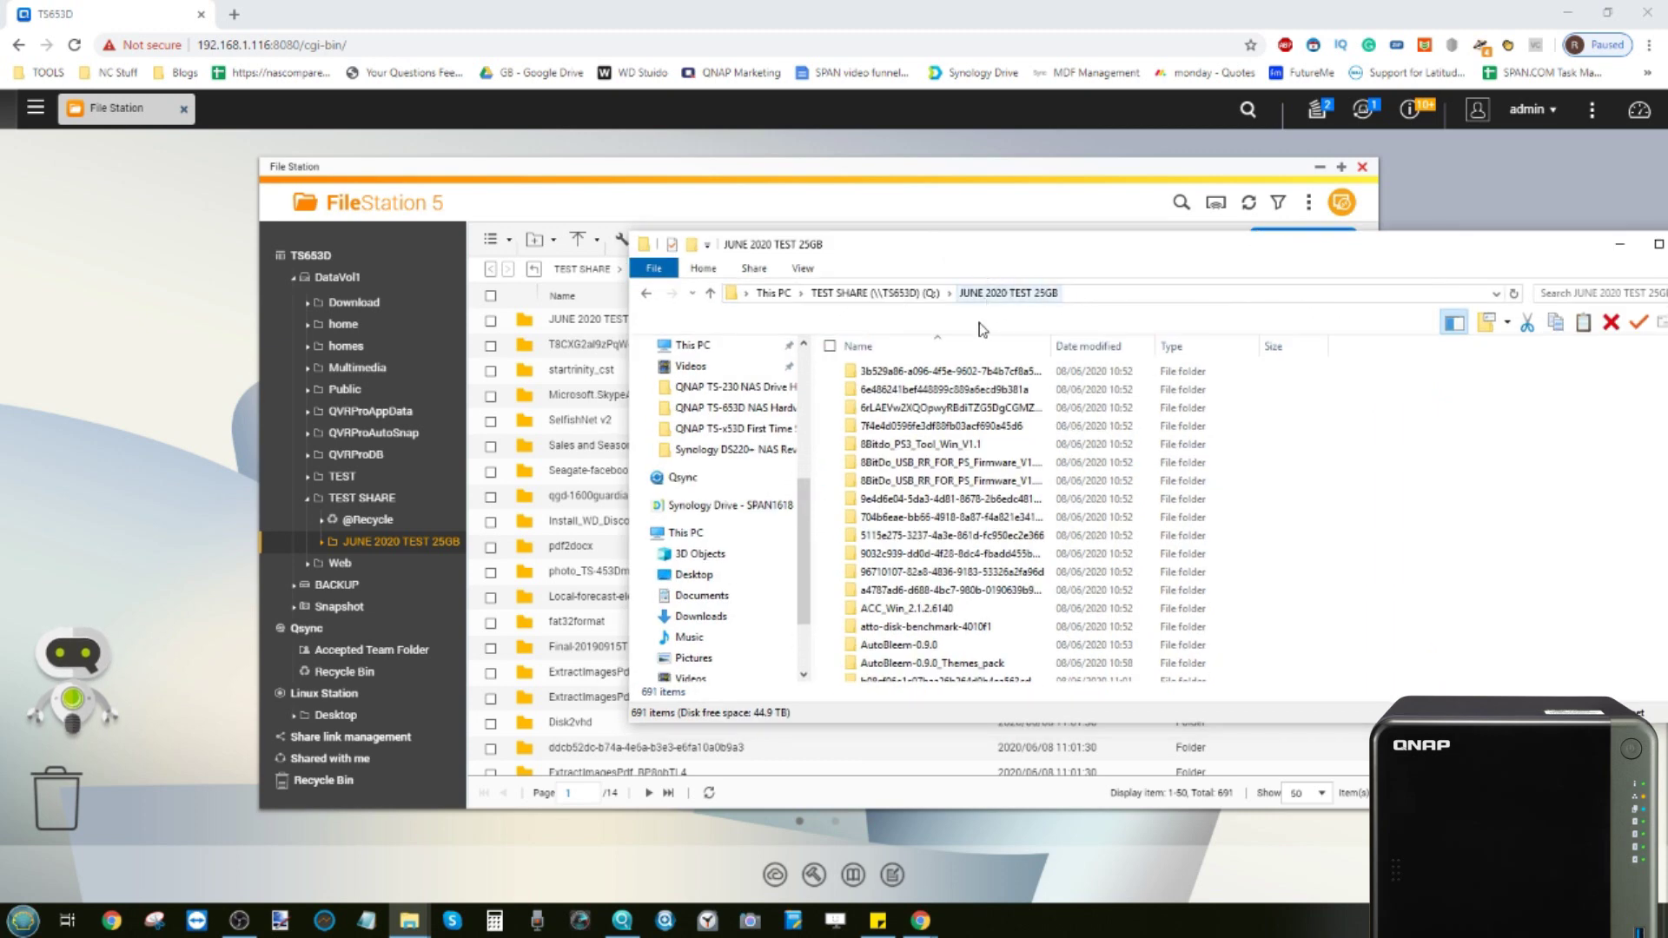
pyautogui.scroll(-1, 951, 453)
pyautogui.scroll(-6, 951, 453)
pyautogui.scroll(7, 951, 453)
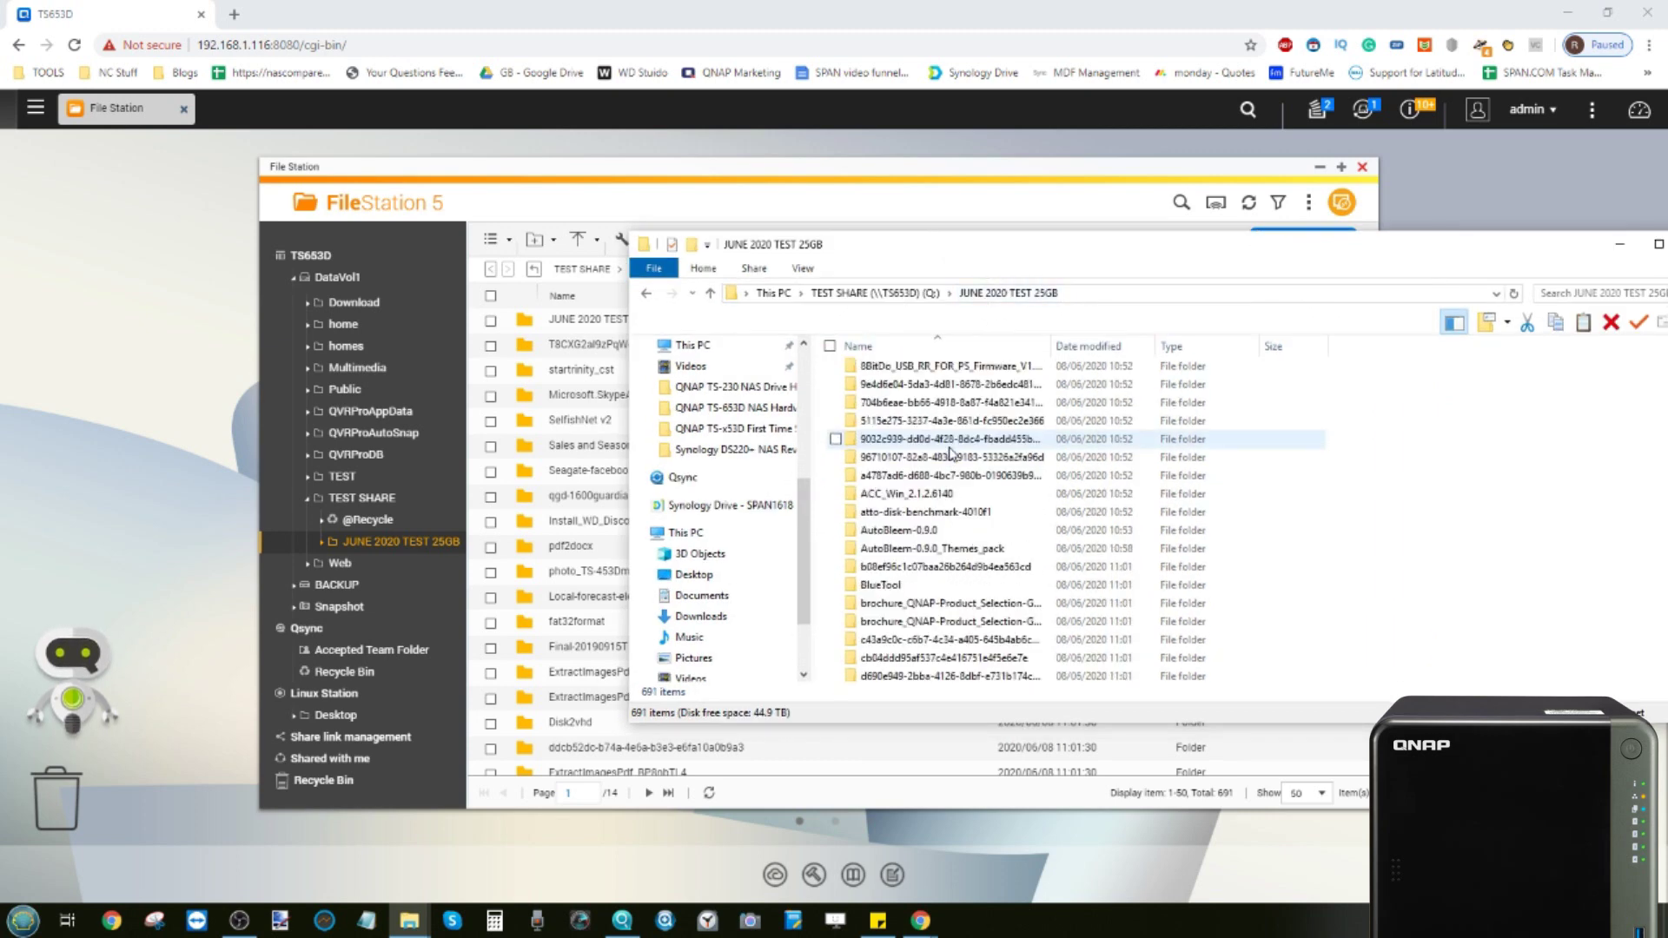
pyautogui.moveTo(1522, 248); pyautogui.dragTo(1227, 250)
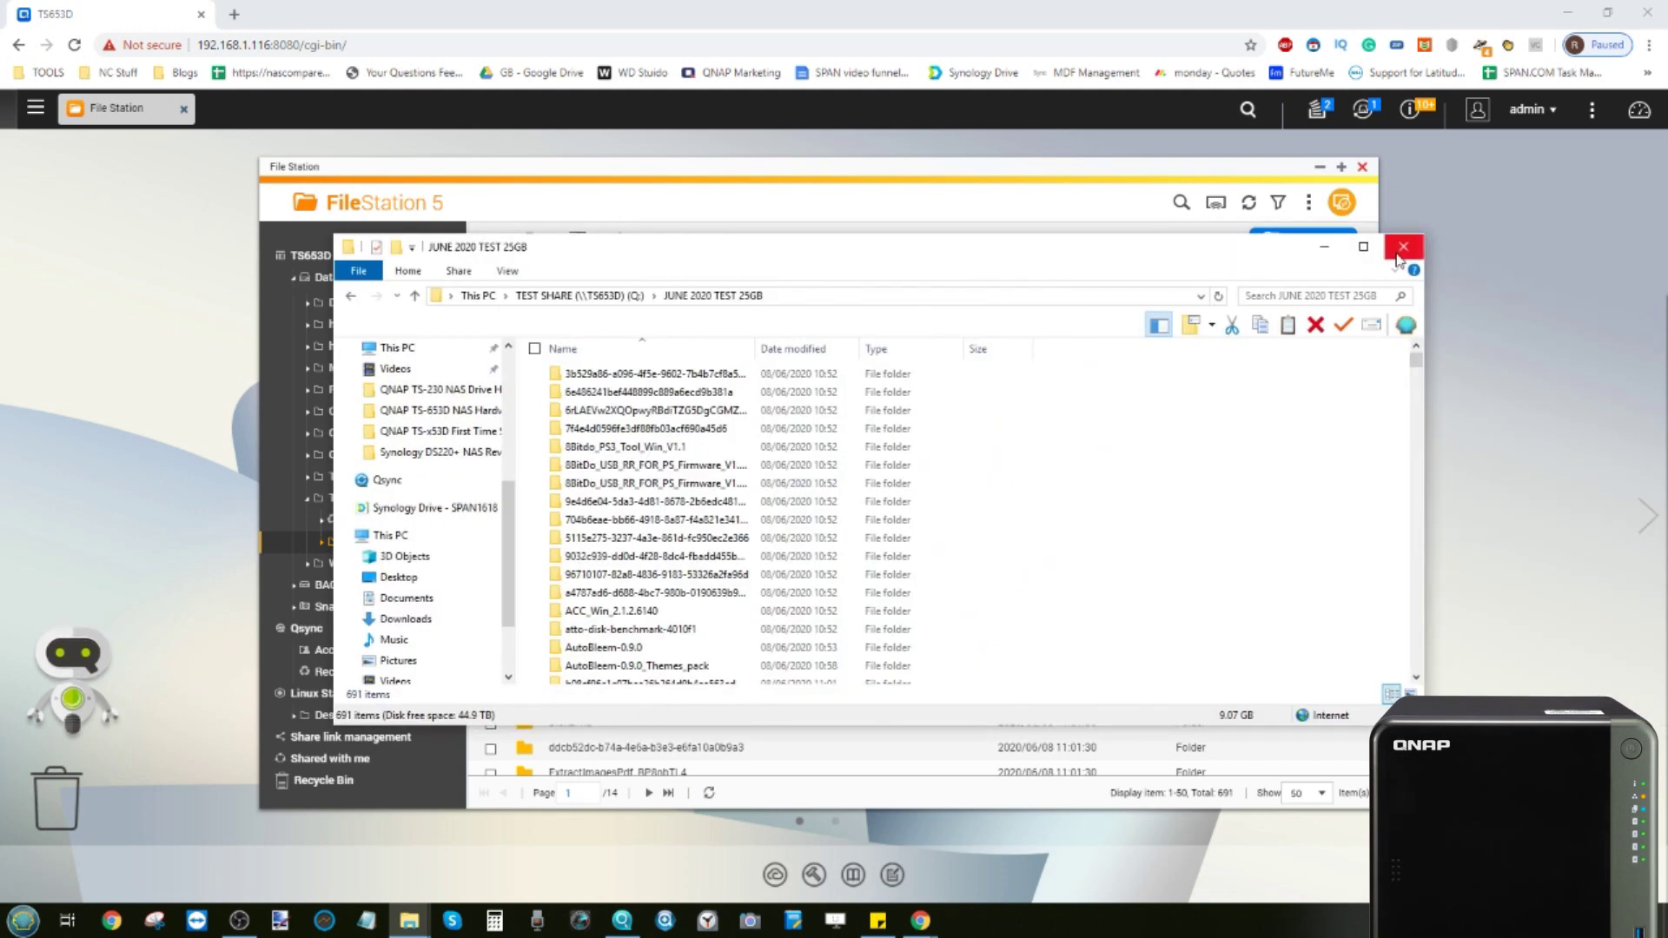
pyautogui.click(1401, 247)
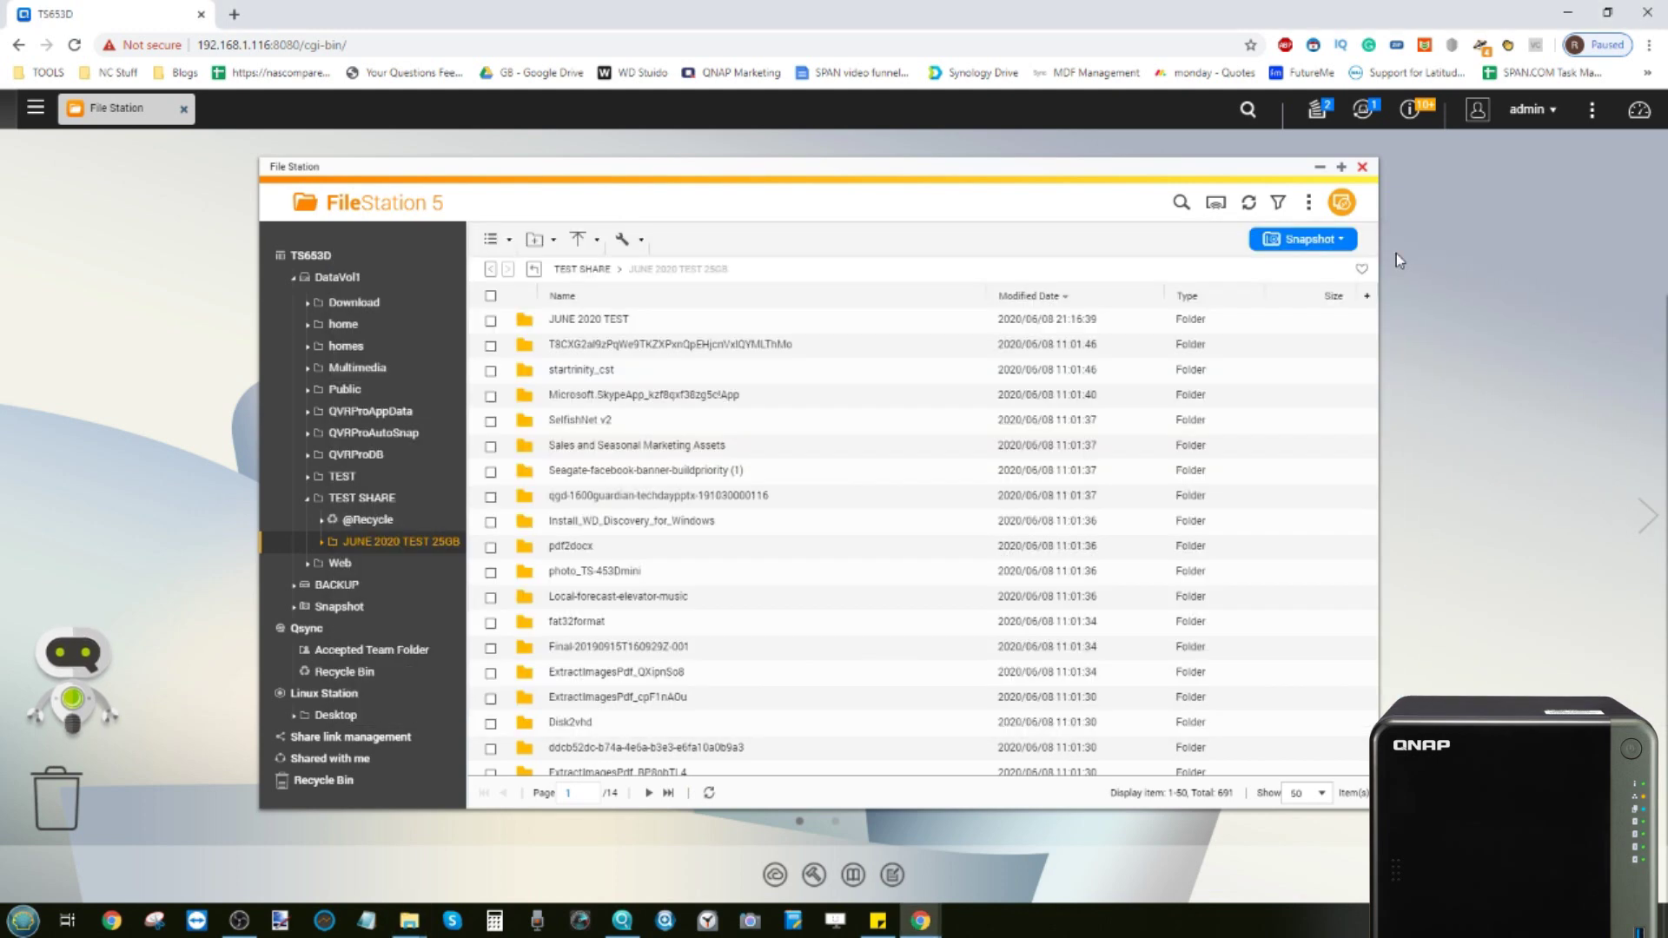
# Close File Station and launch myQNAPcloud from the Systems section of the main menu
pyautogui.click(1362, 168)
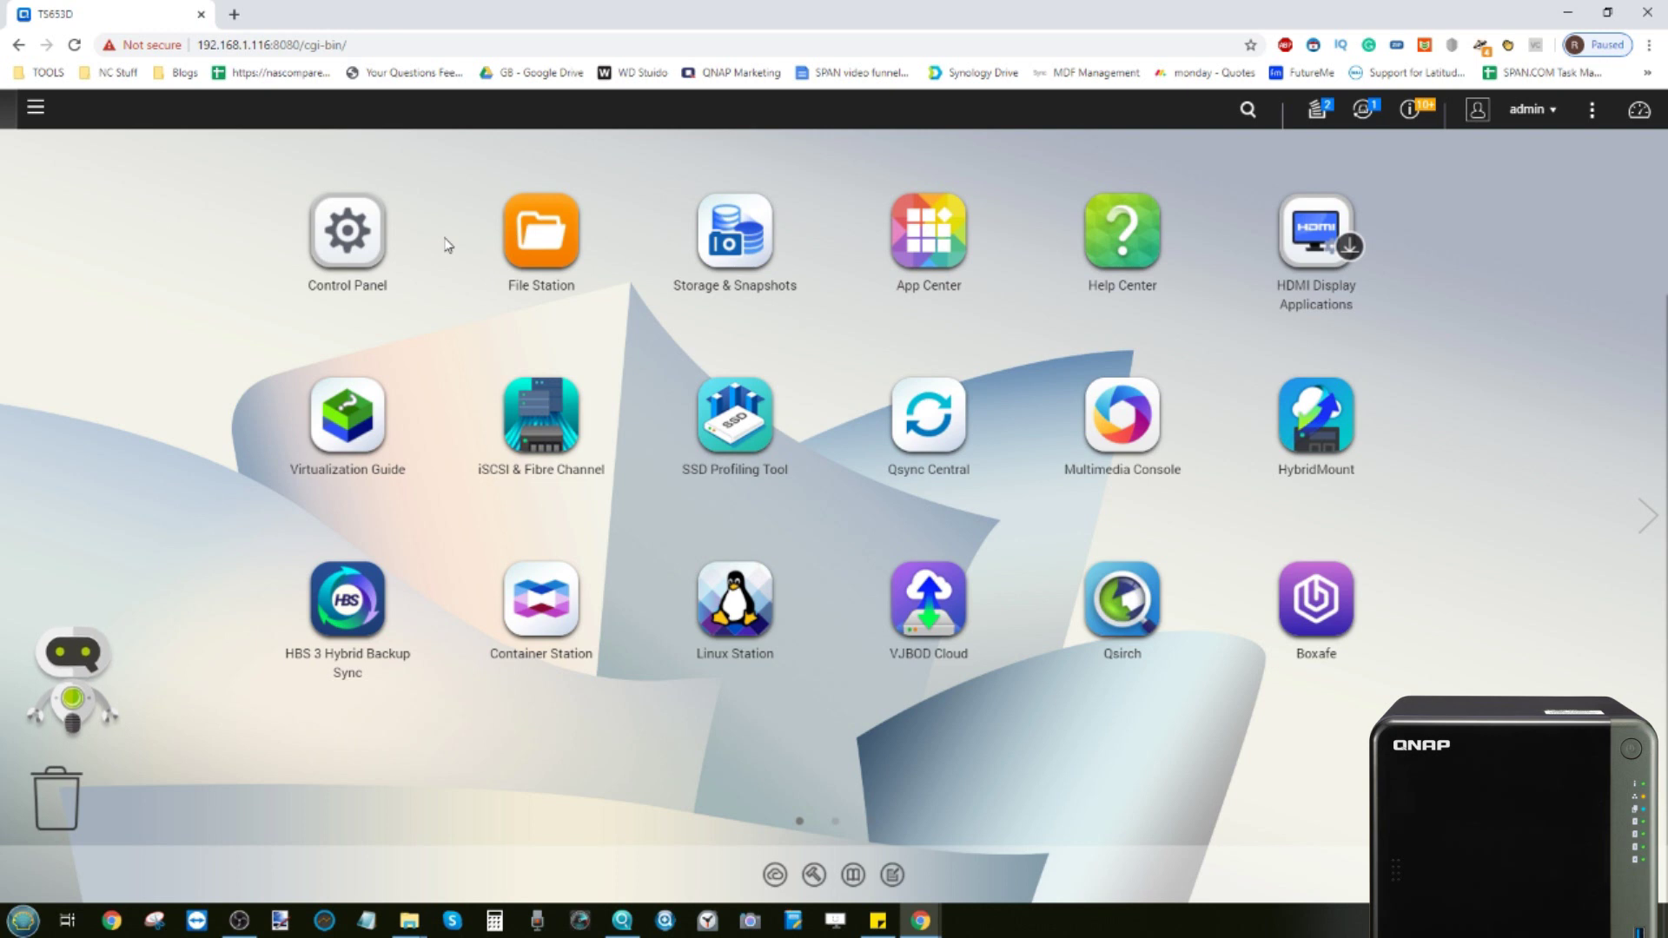
pyautogui.click(36, 108)
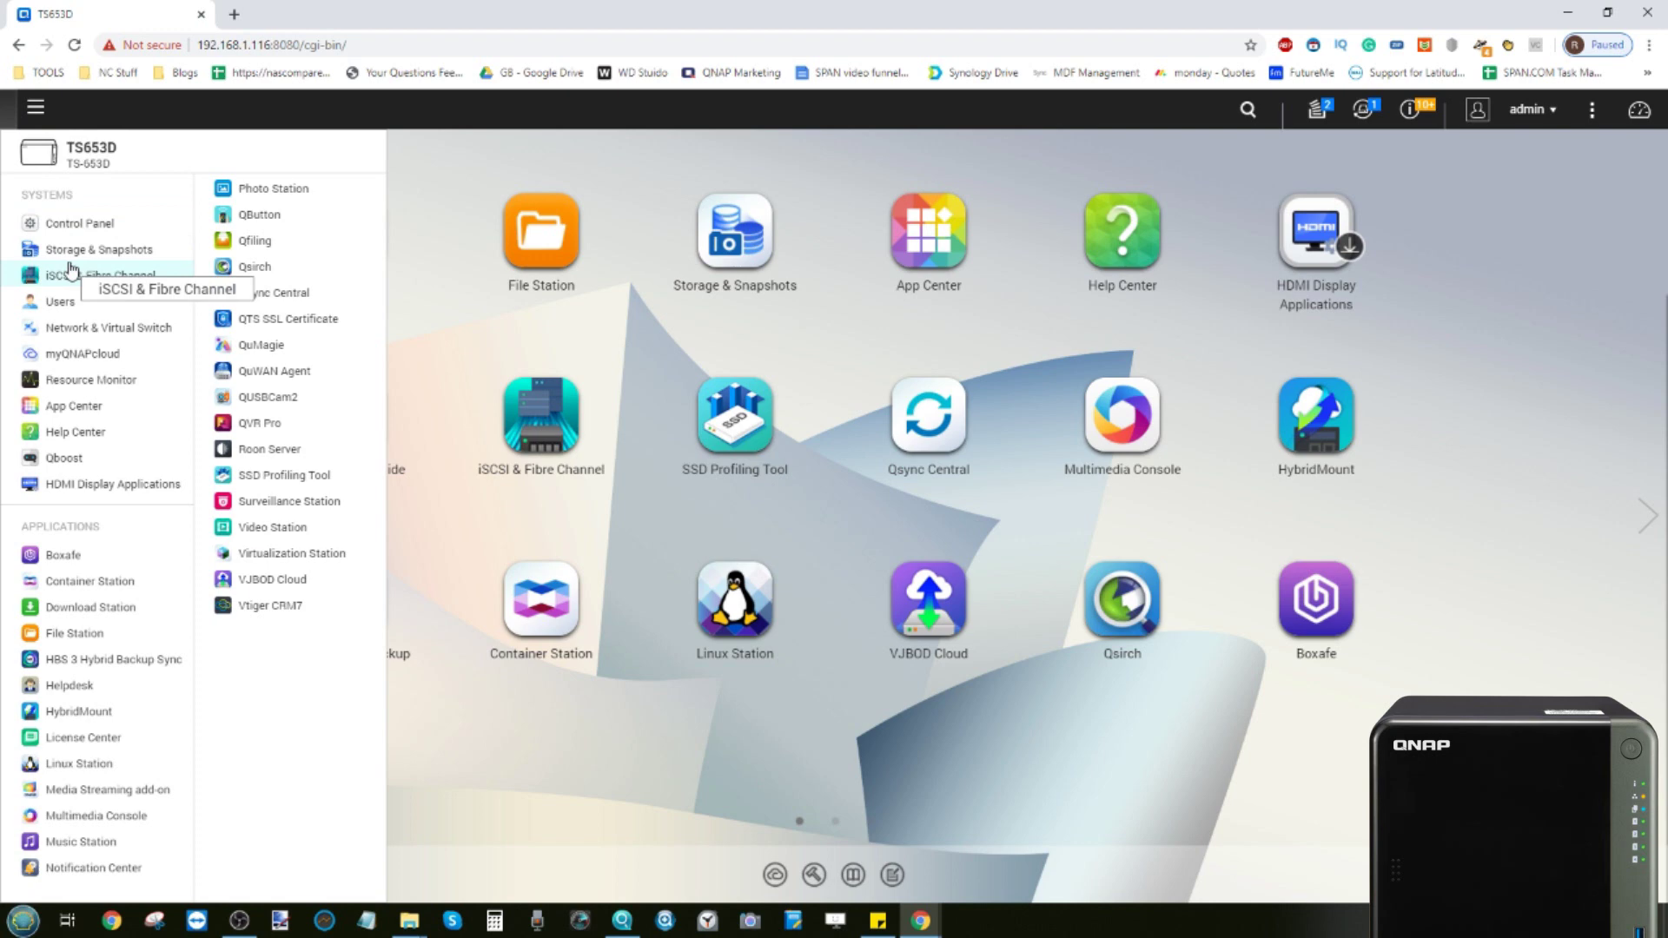
pyautogui.click(104, 354)
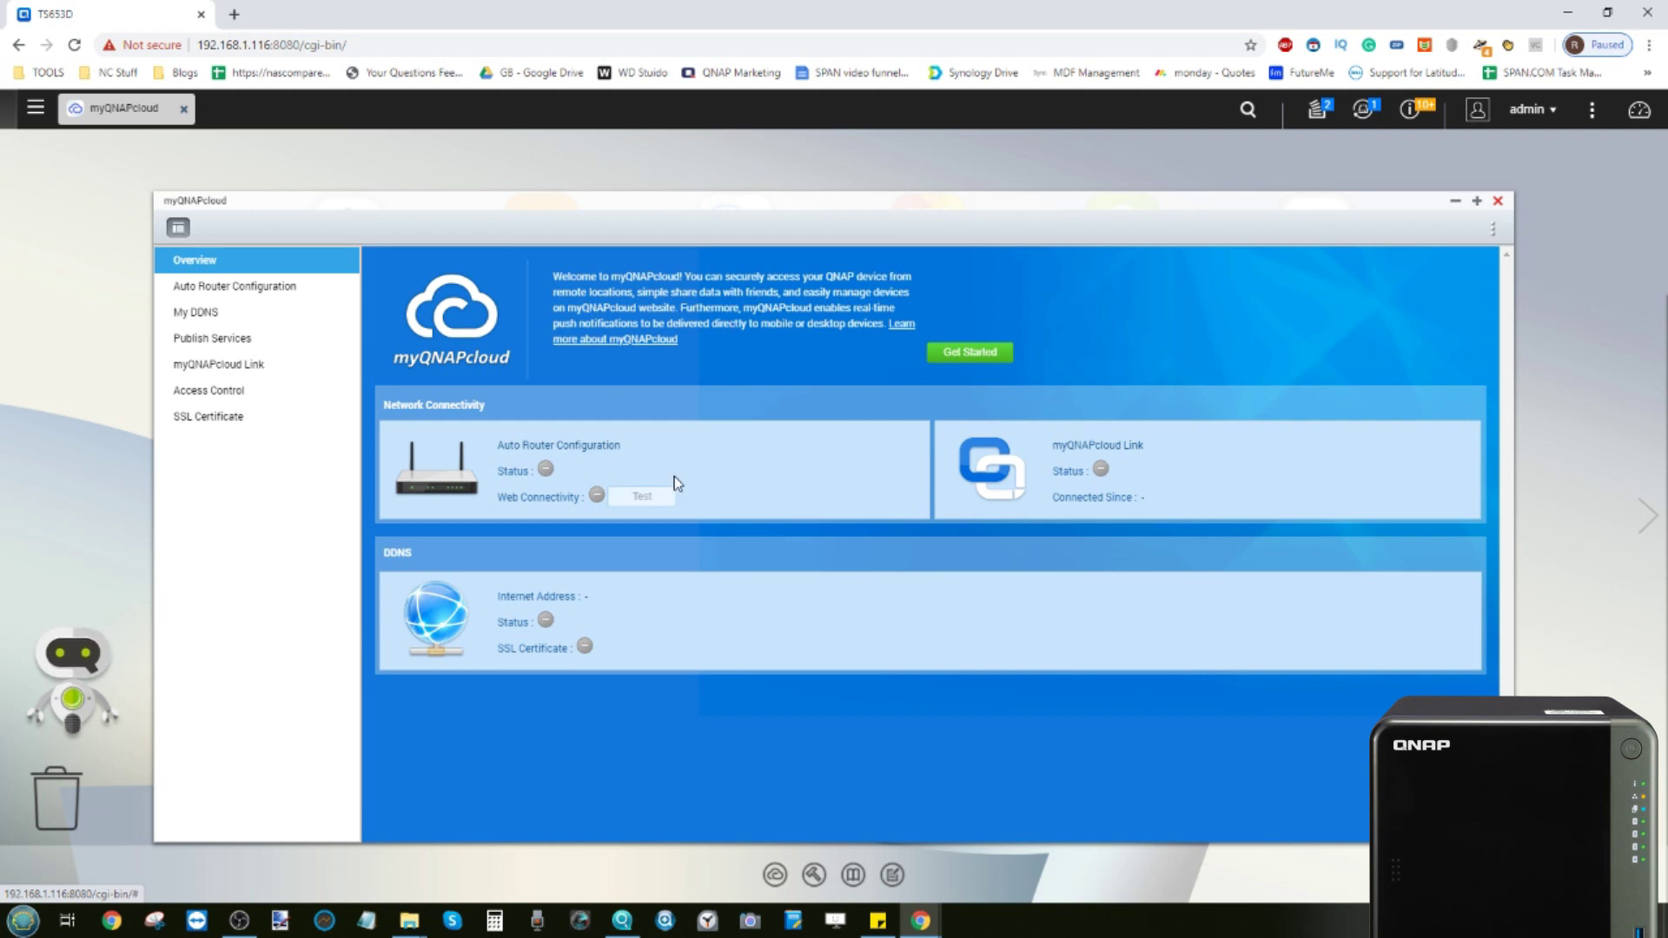
# Start the Welcome to myQNAPcloud wizard and advance to step 1/5, QNAP ID sign-in
pyautogui.click(974, 355)
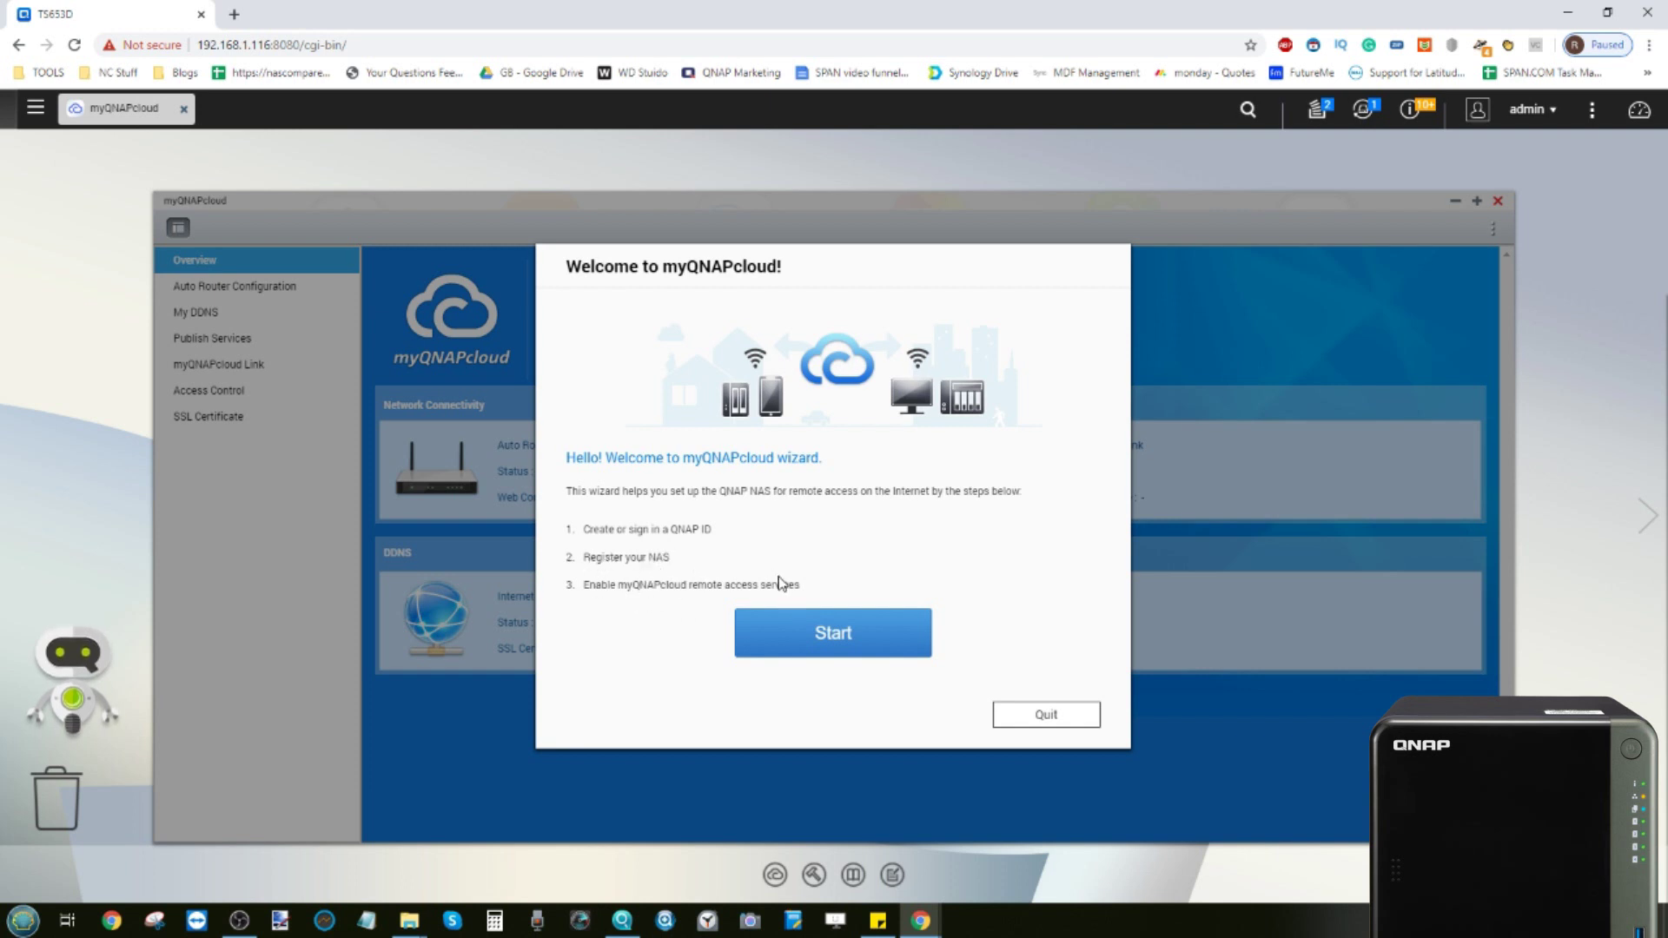
pyautogui.click(836, 629)
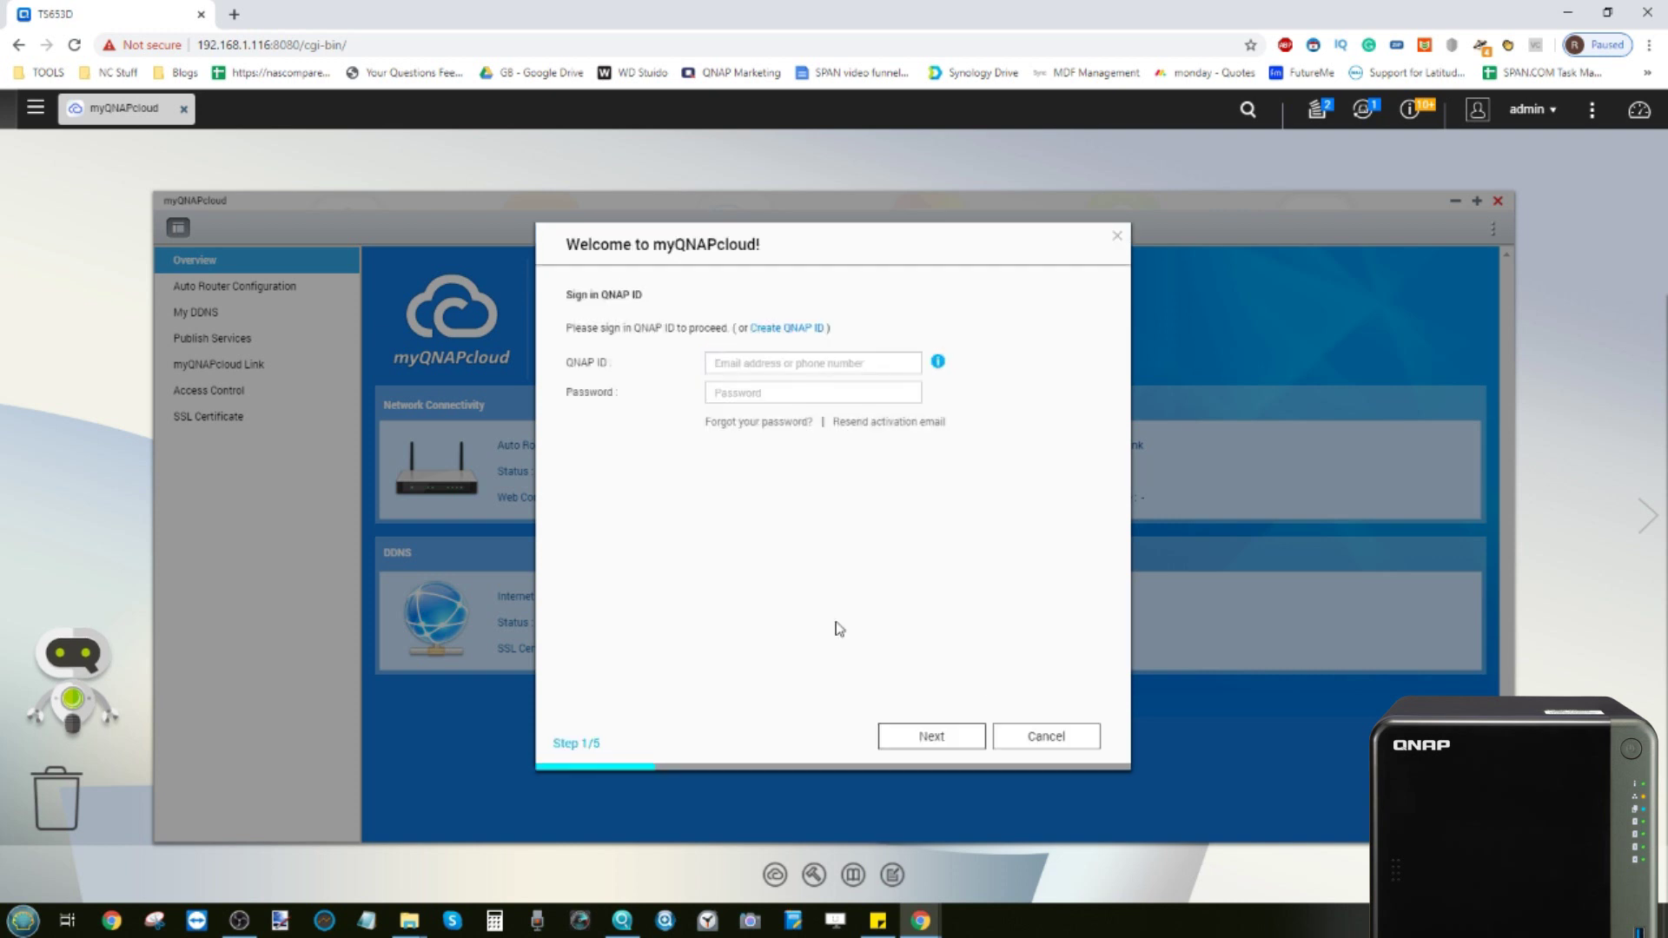
# Open the Create QNAP ID page in a new tab and look over the empty signup form
pyautogui.click(774, 330)
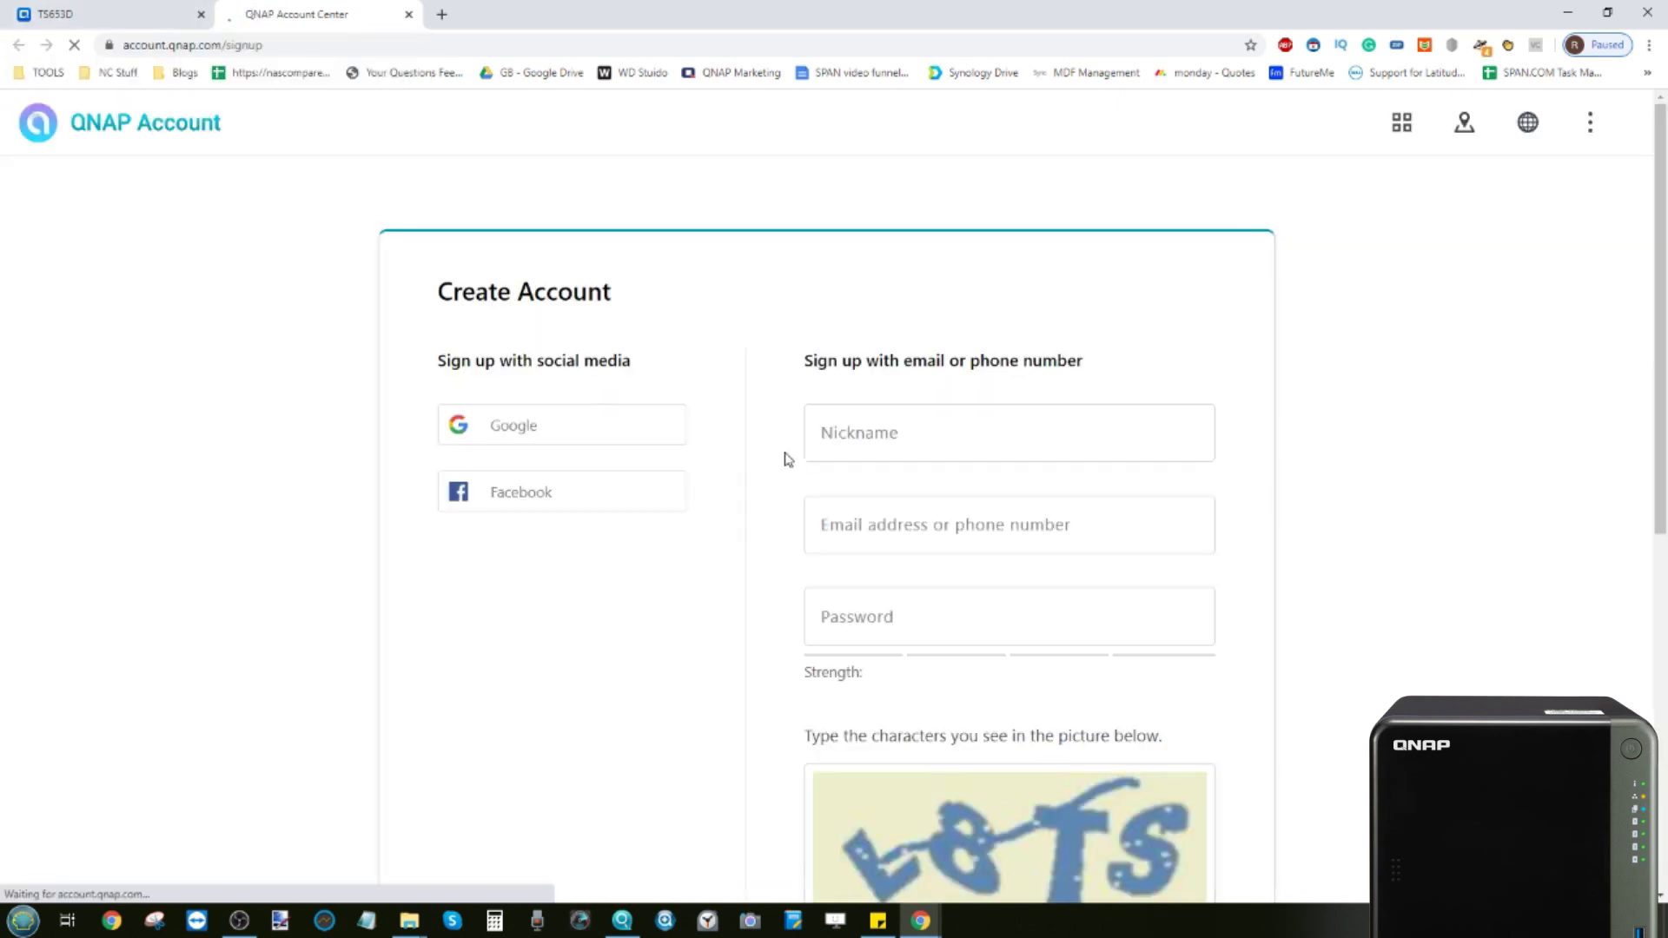
pyautogui.scroll(-5, 813, 404)
pyautogui.scroll(5, 812, 417)
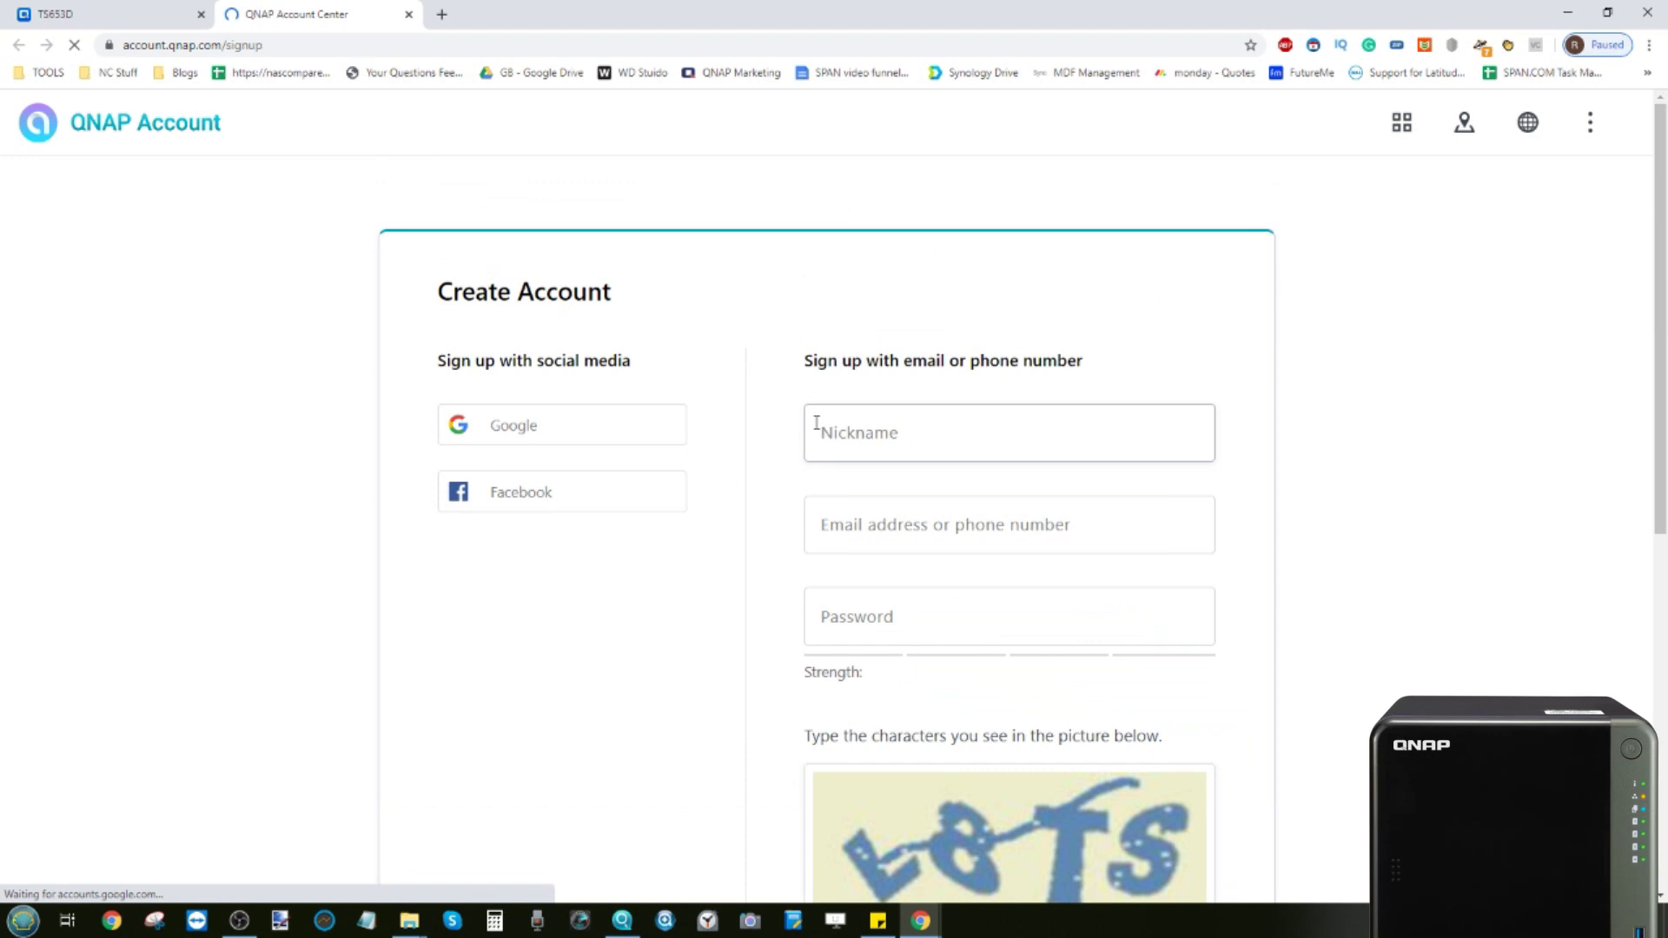
pyautogui.scroll(-5, 893, 559)
pyautogui.scroll(5, 896, 563)
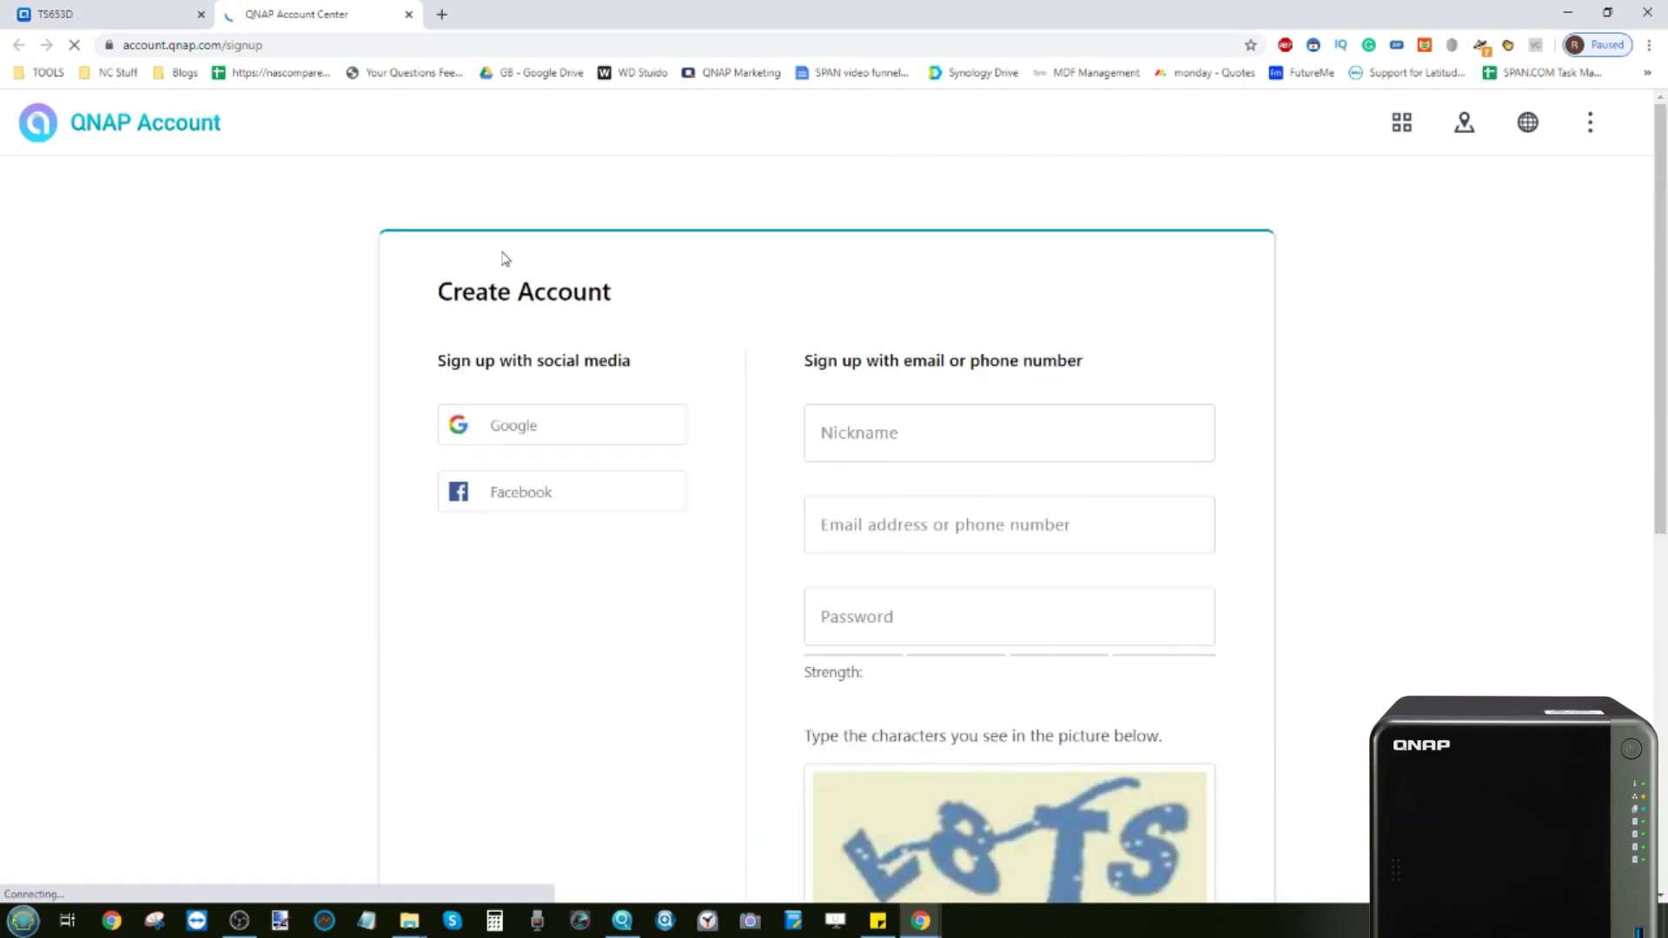
# Close the signup tab and sign into the wizard with the QNAP ID, reaching step 2/5
pyautogui.click(408, 15)
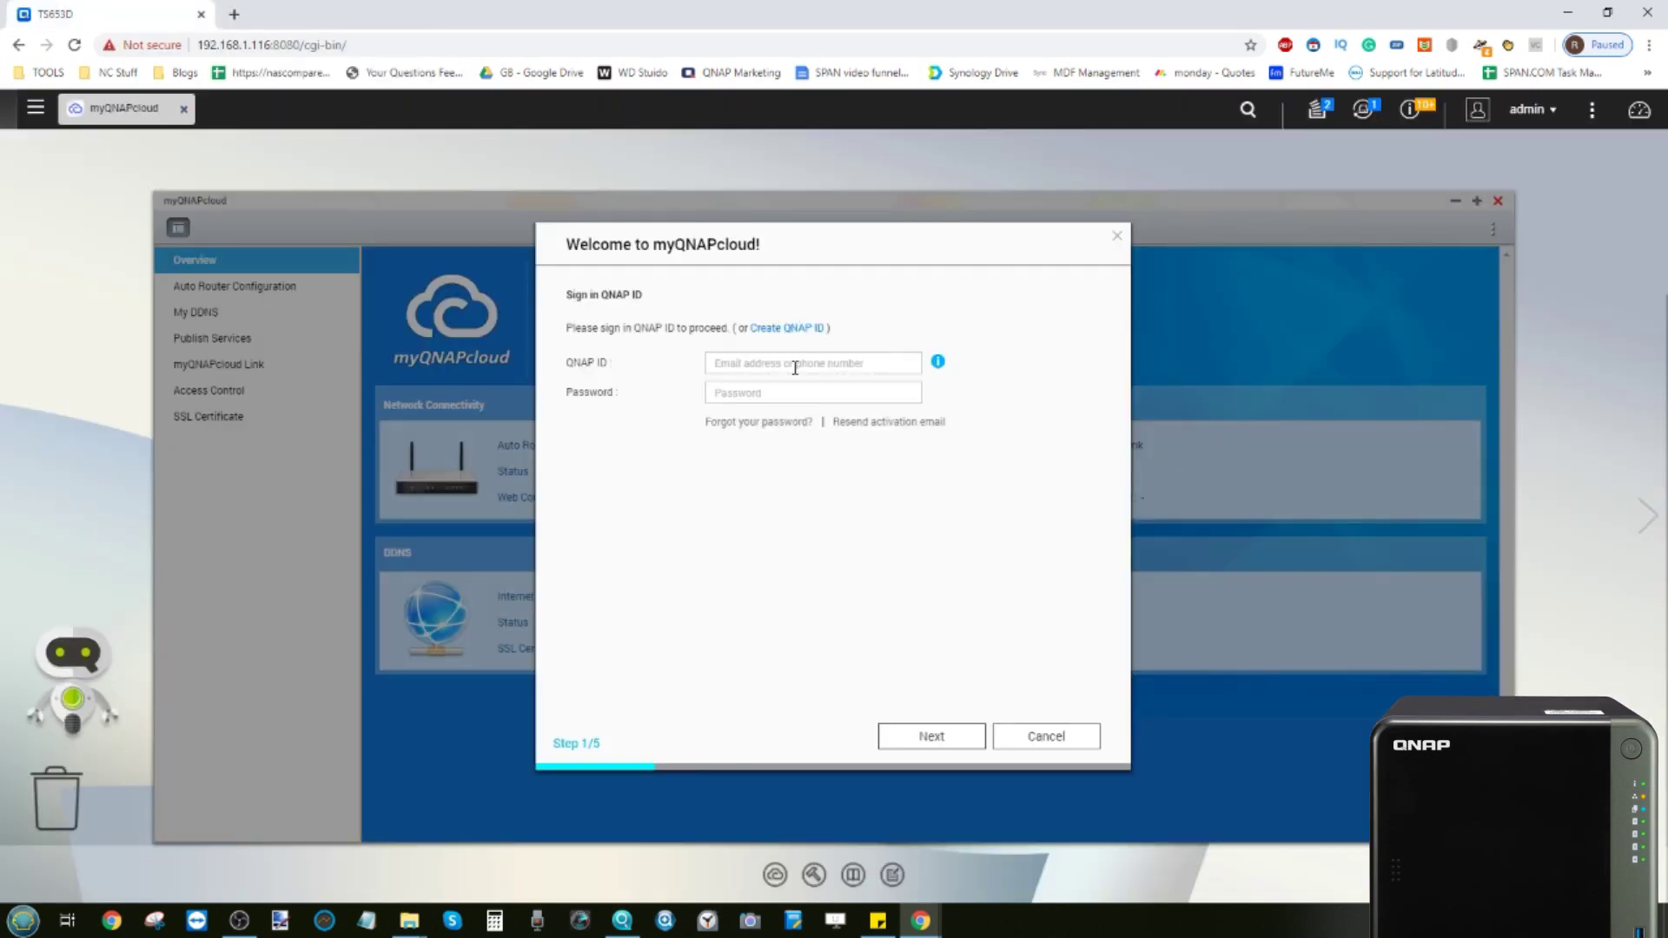
pyautogui.click(931, 736)
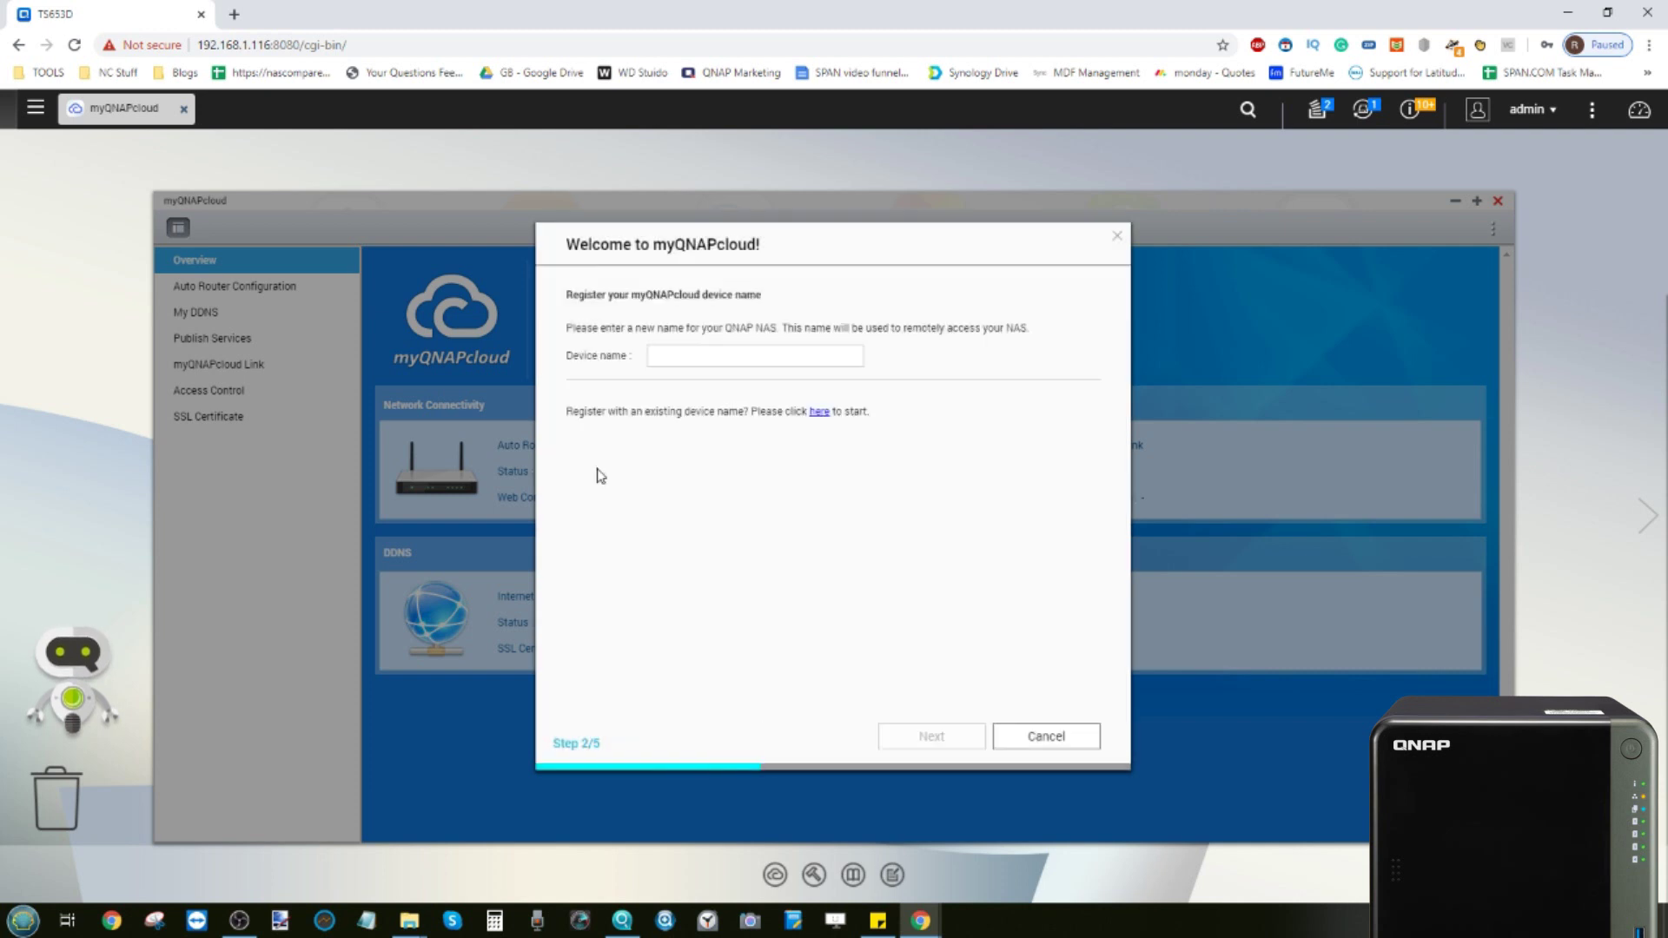
# Enter TS653D as the myQNAPcloud device name and continue to step 3/5
pyautogui.click(690, 357)
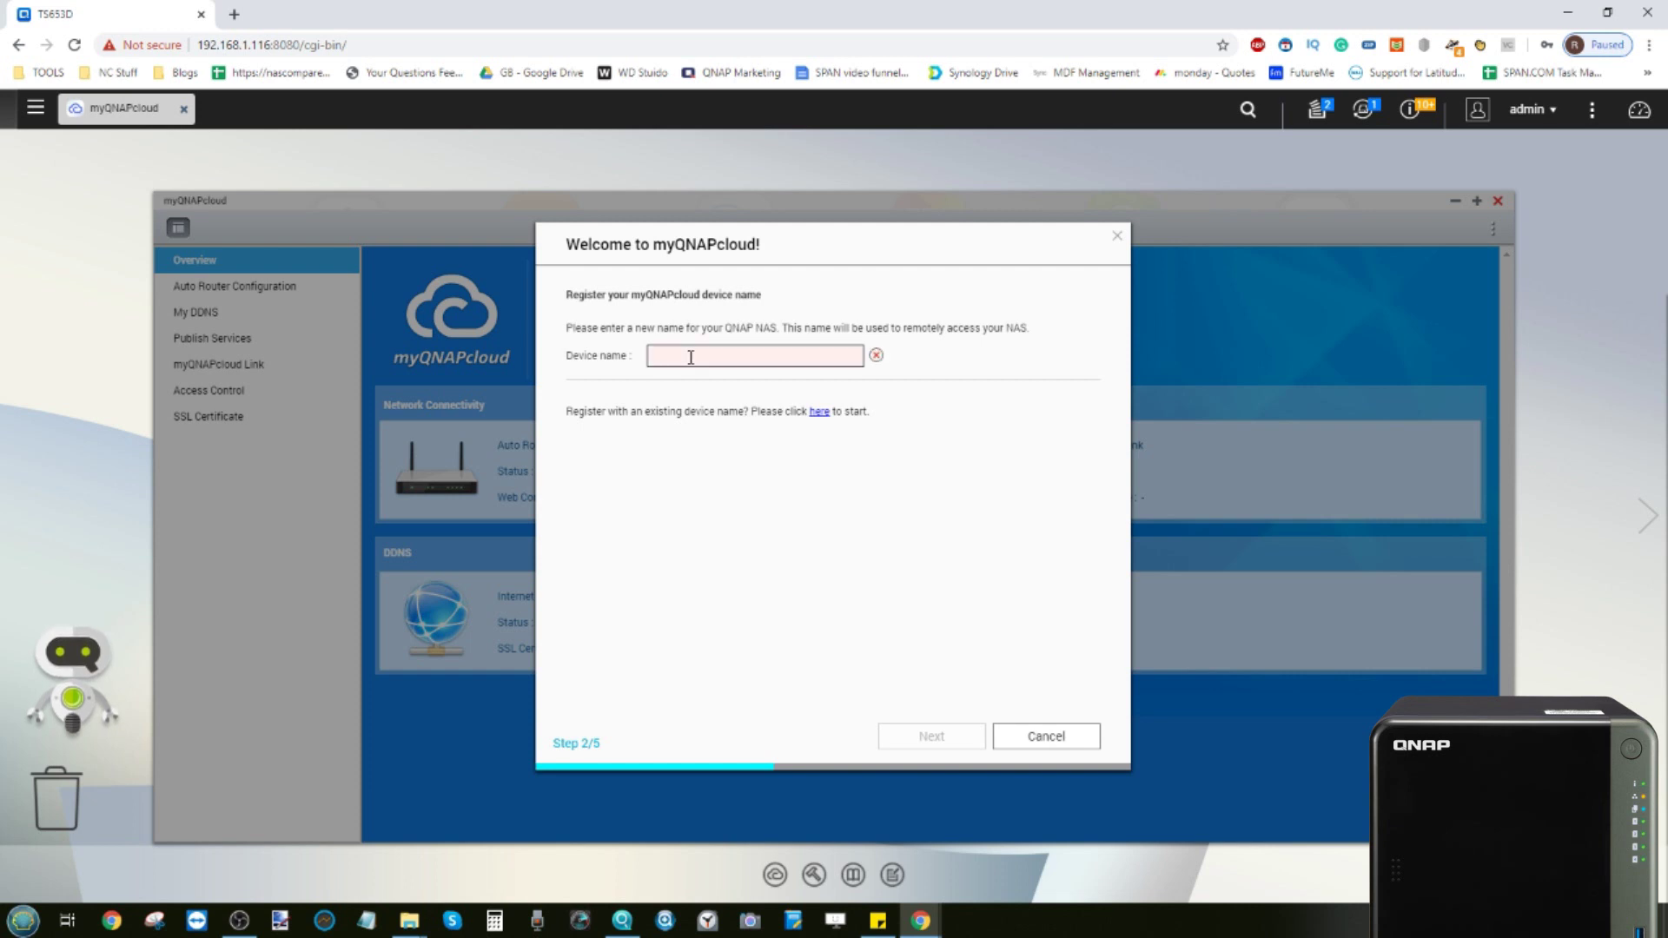
pyautogui.write('TS653')
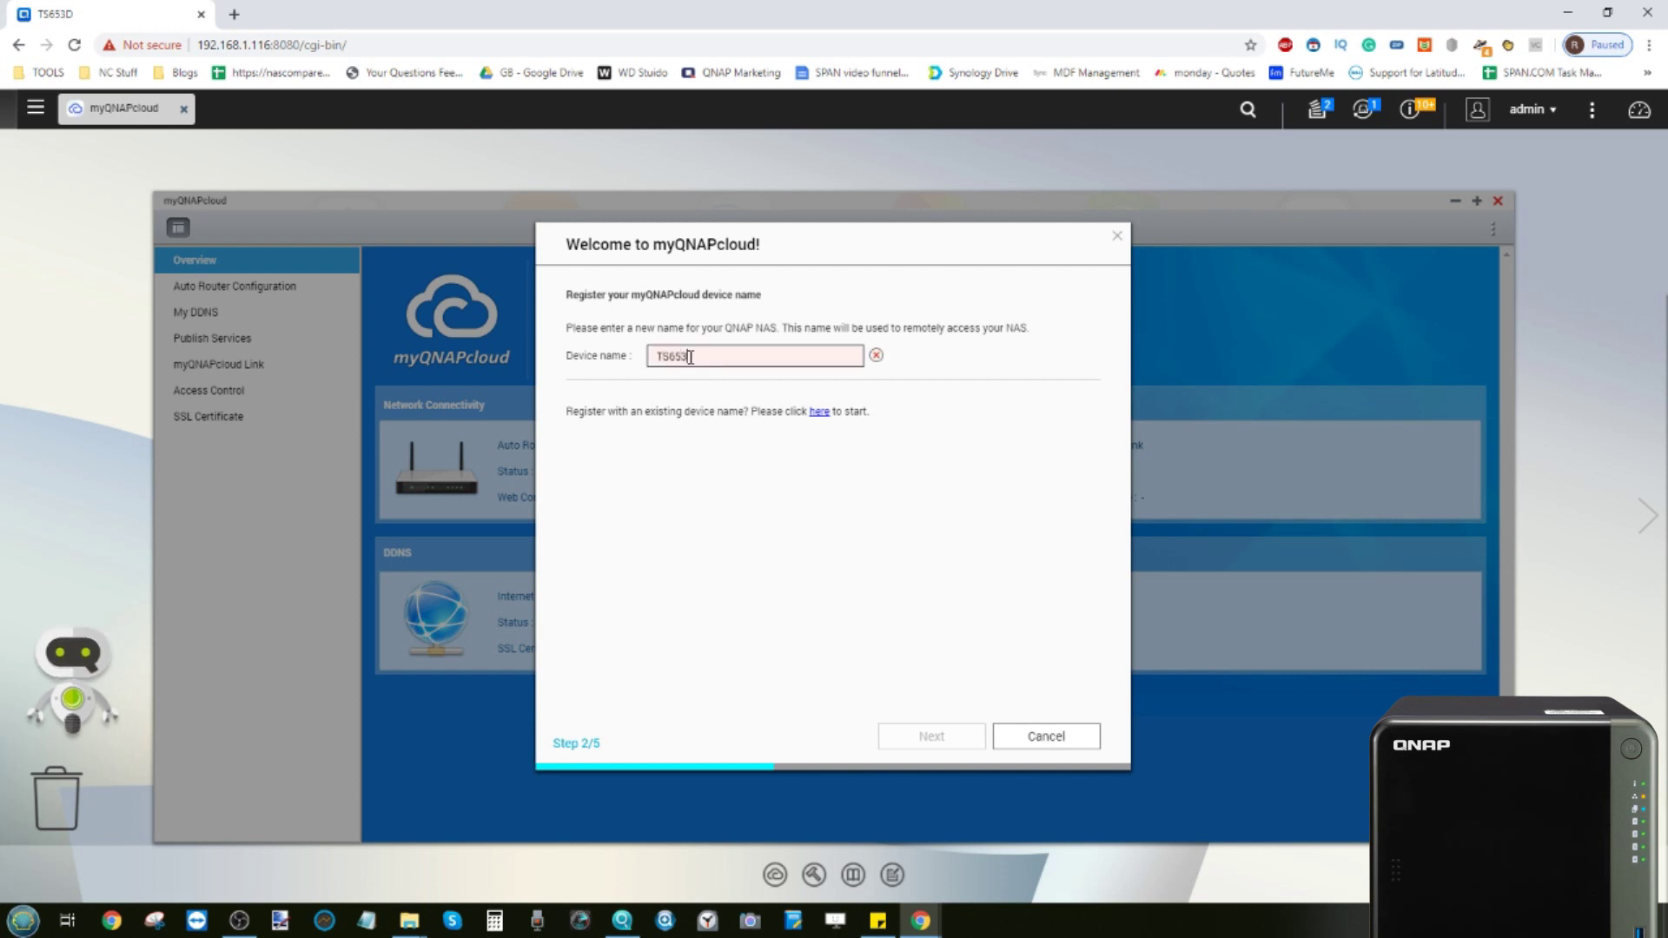
pyautogui.write('D')
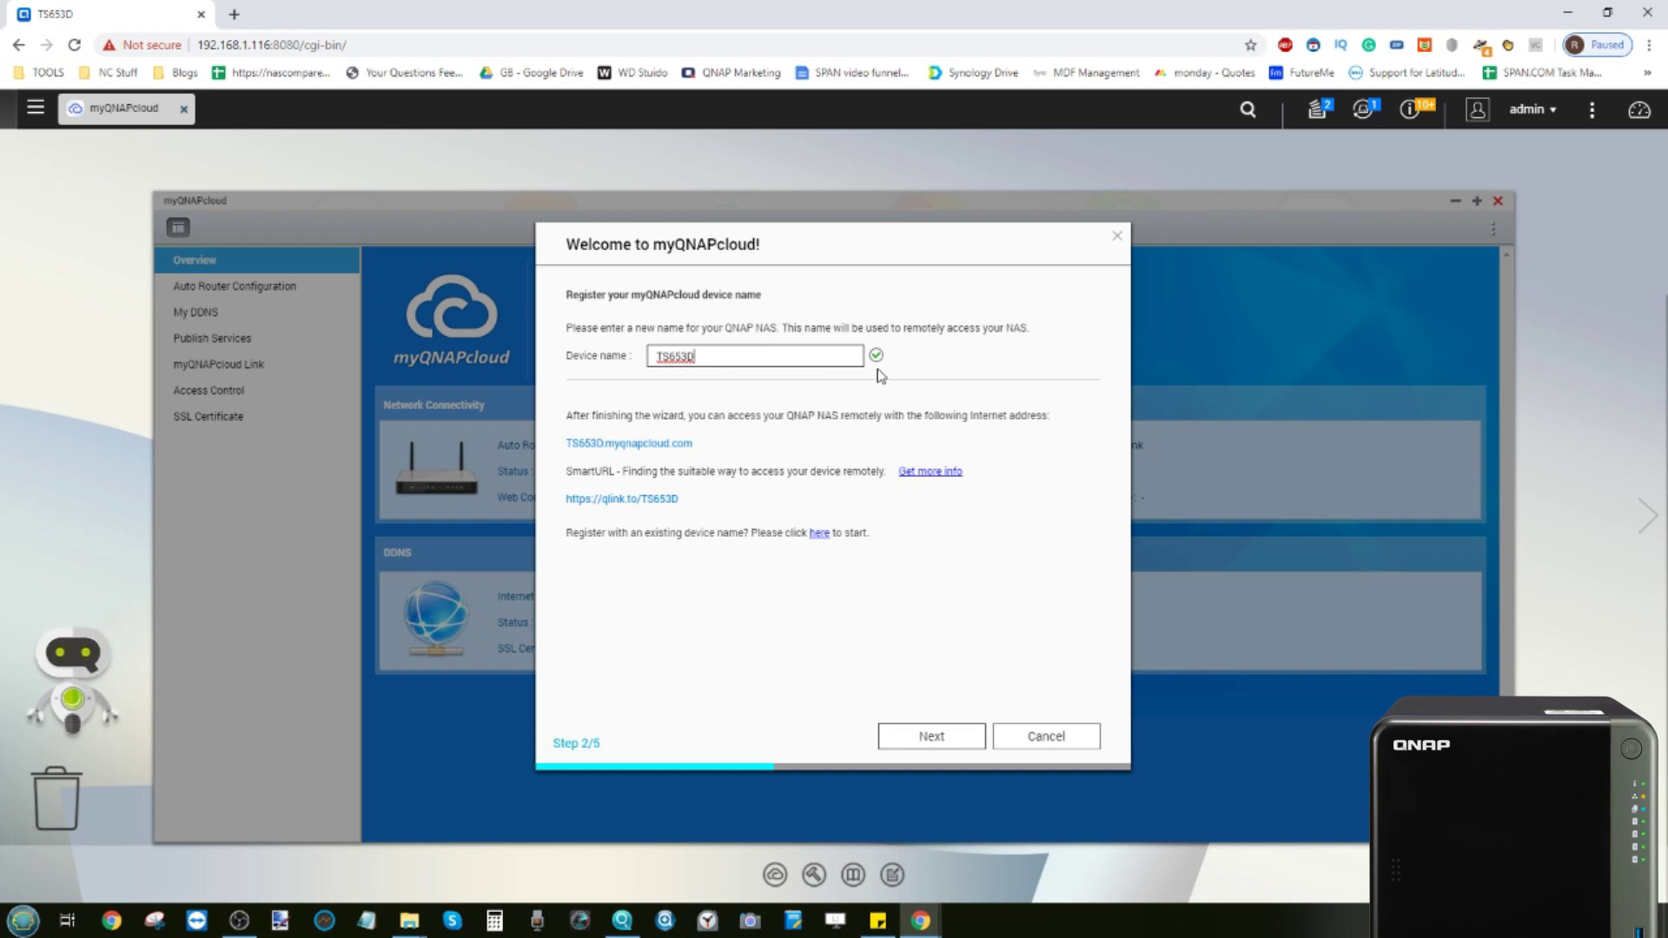
pyautogui.click(760, 424)
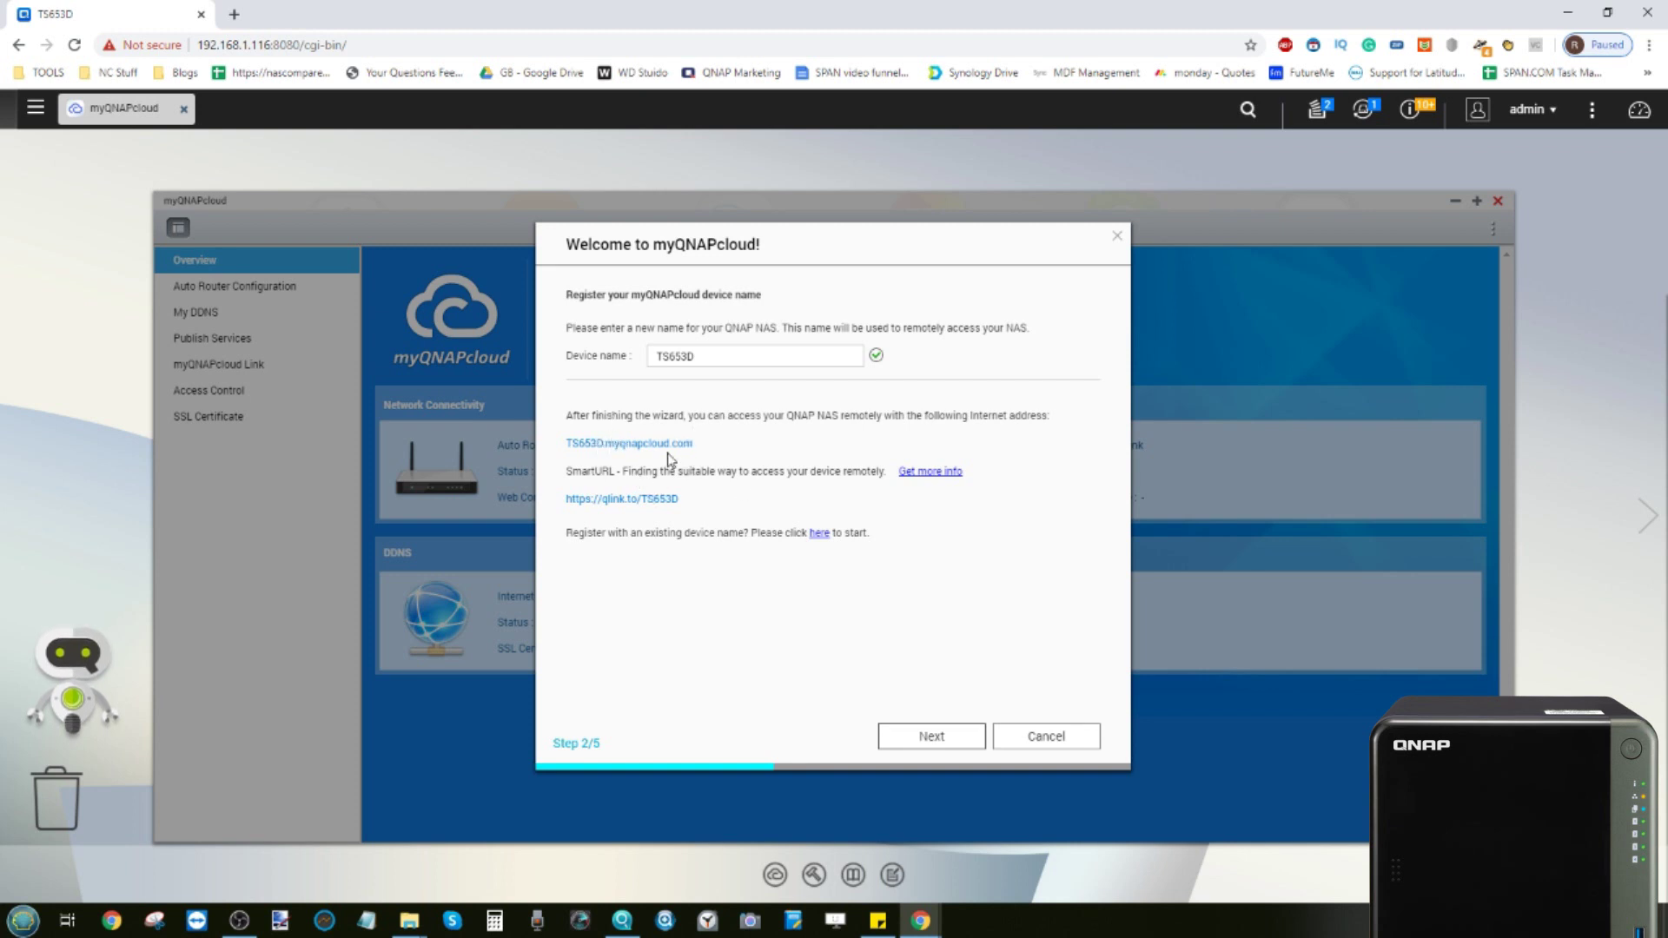
pyautogui.click(953, 738)
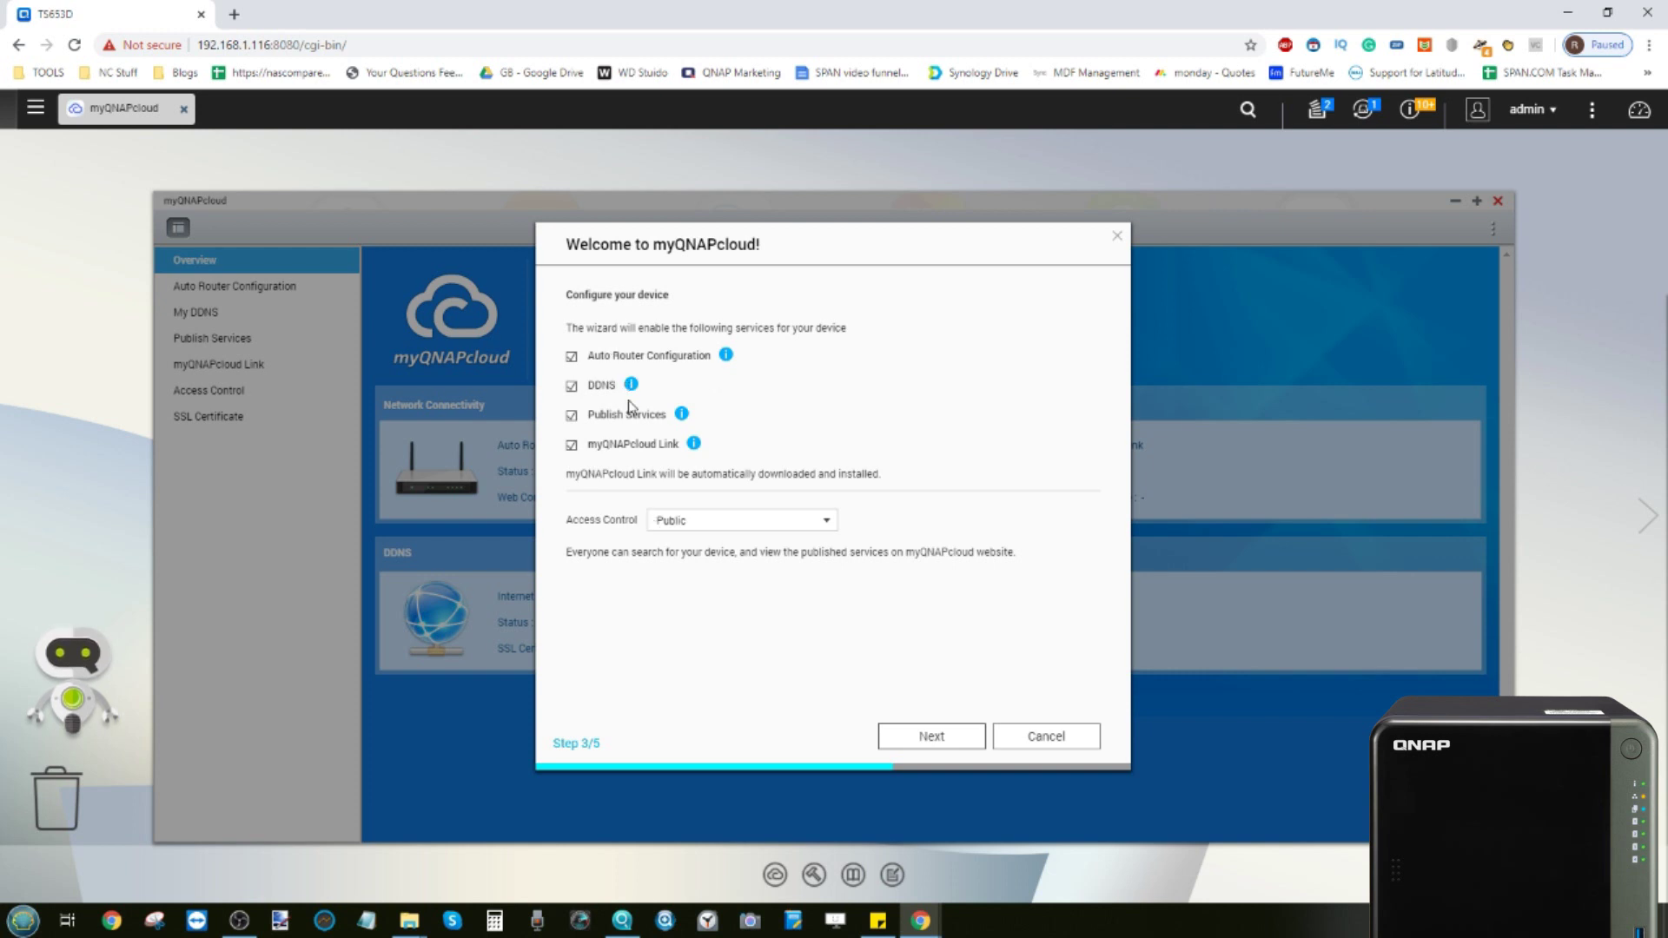
# Keep all four services enabled with Public access control and register the device
pyautogui.click(710, 523)
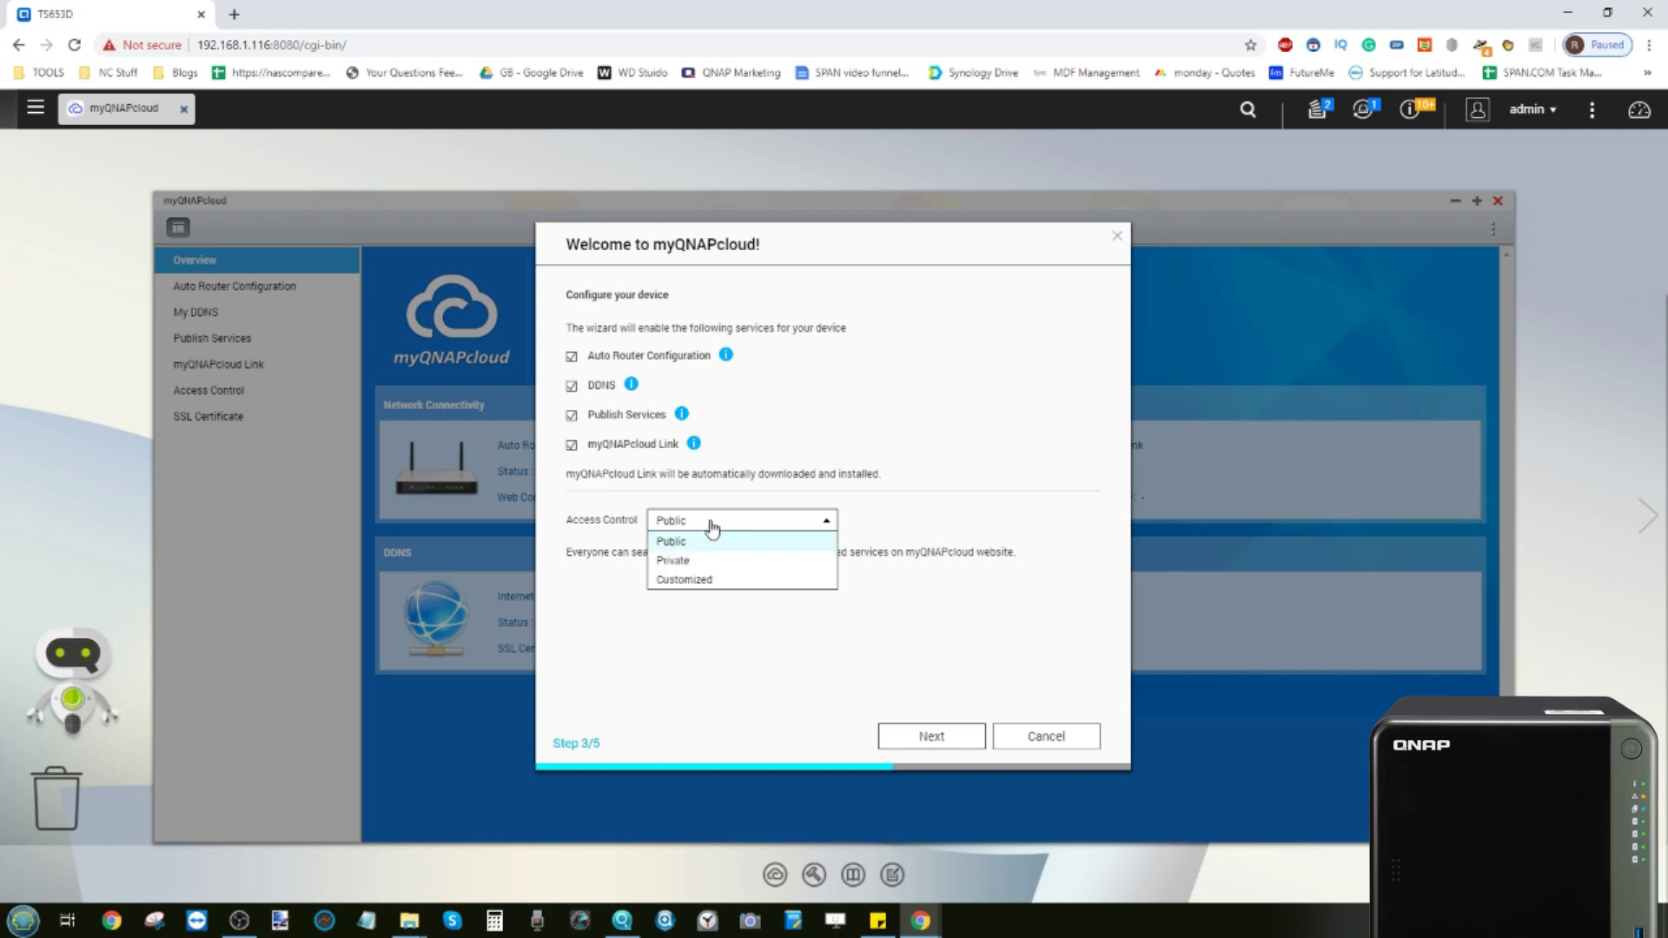
pyautogui.click(712, 528)
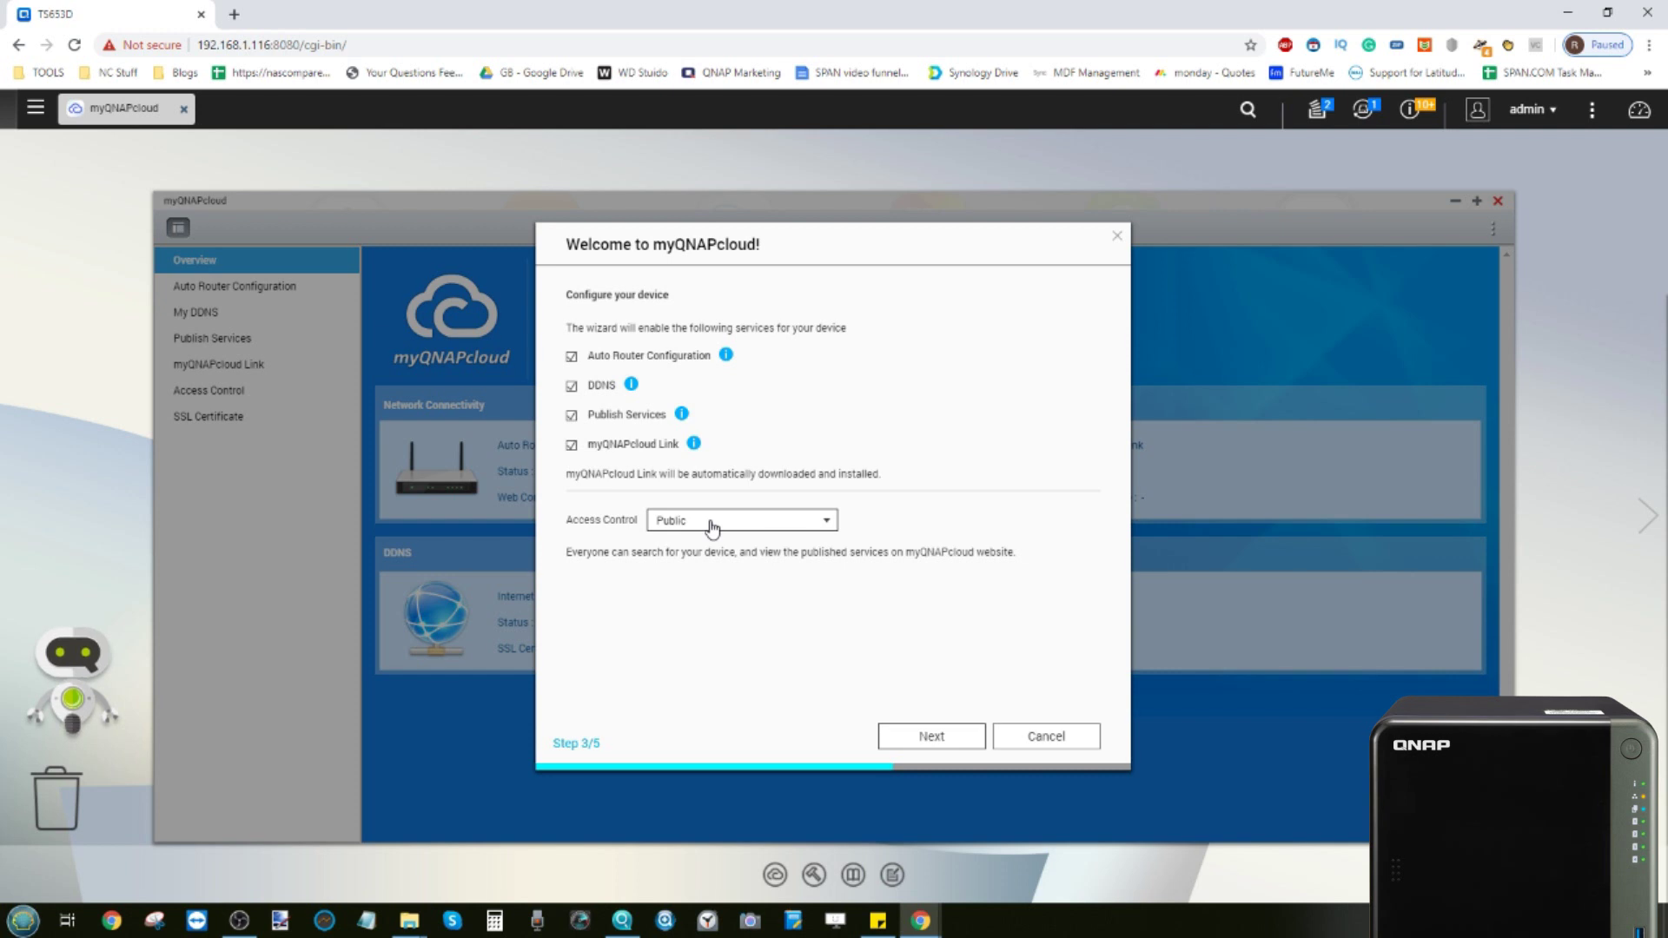
pyautogui.click(955, 734)
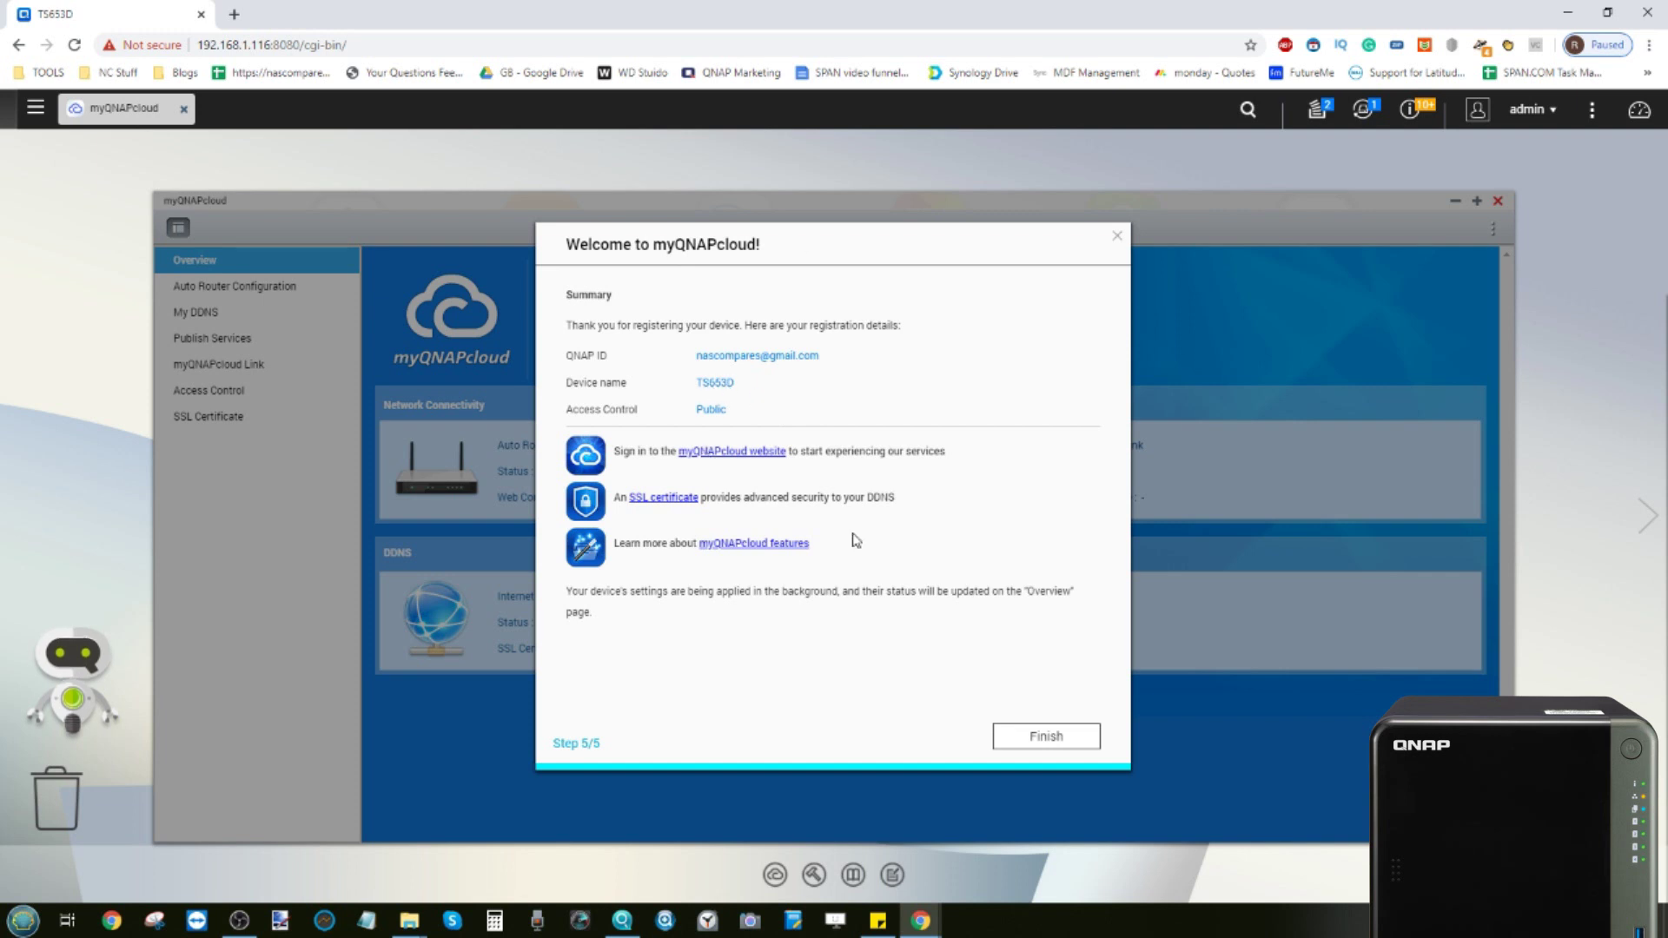
# Finish the wizard and view My DDNS for TS653D.myqnapcloud.com, showing successfully updated
pyautogui.click(1040, 737)
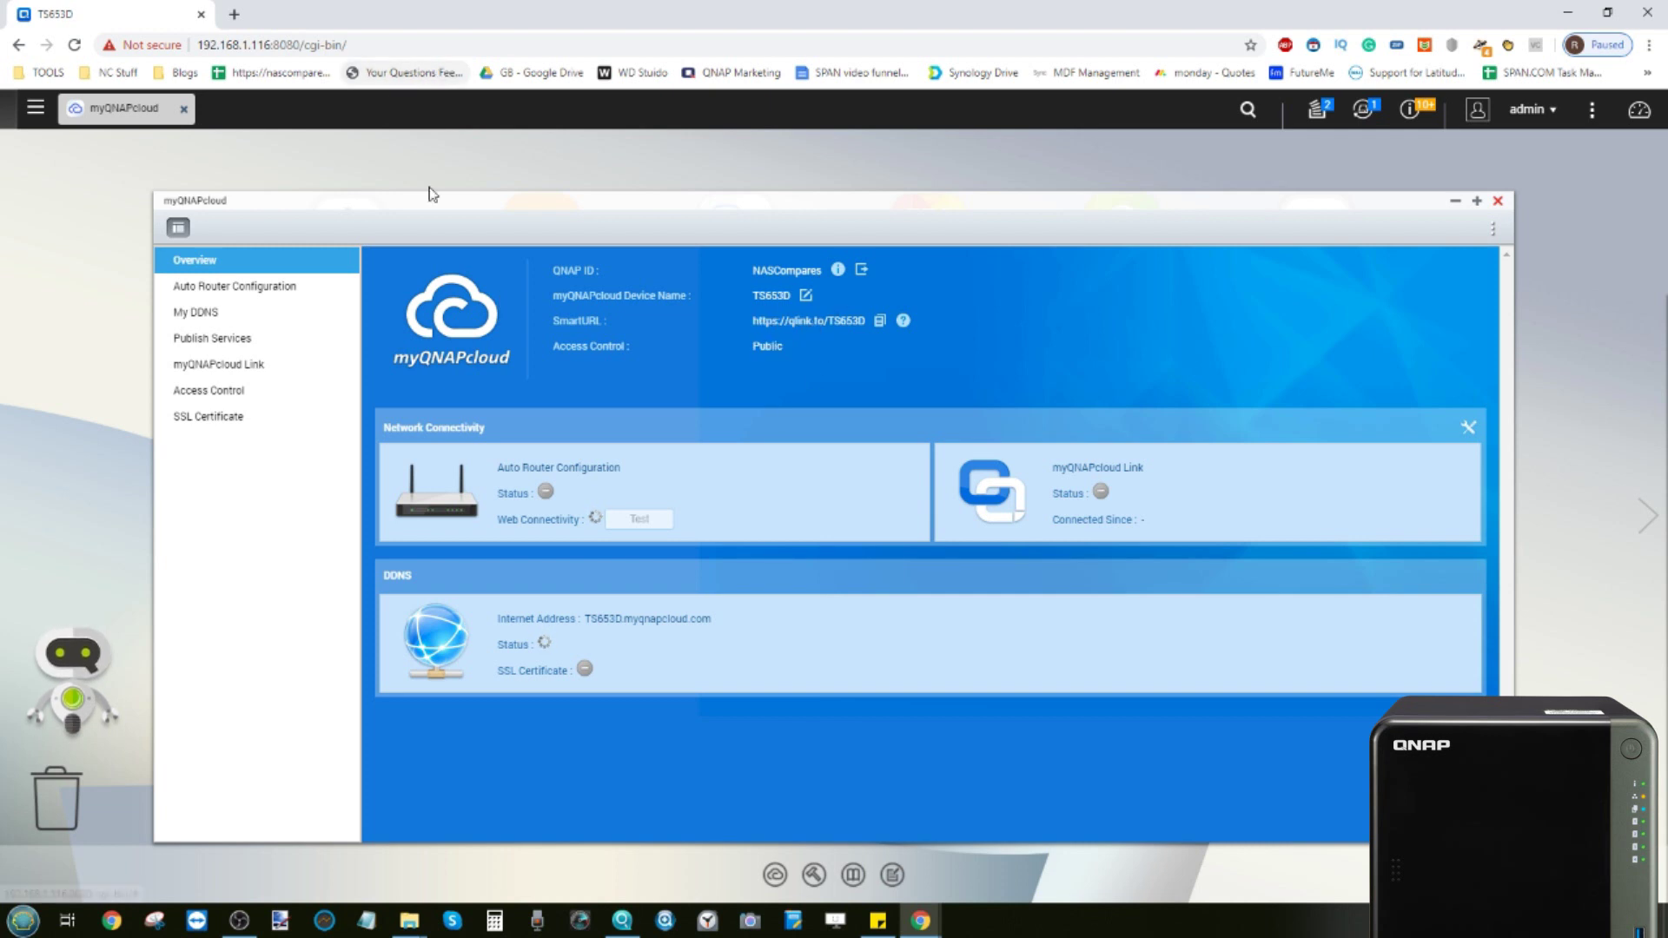
pyautogui.click(591, 625)
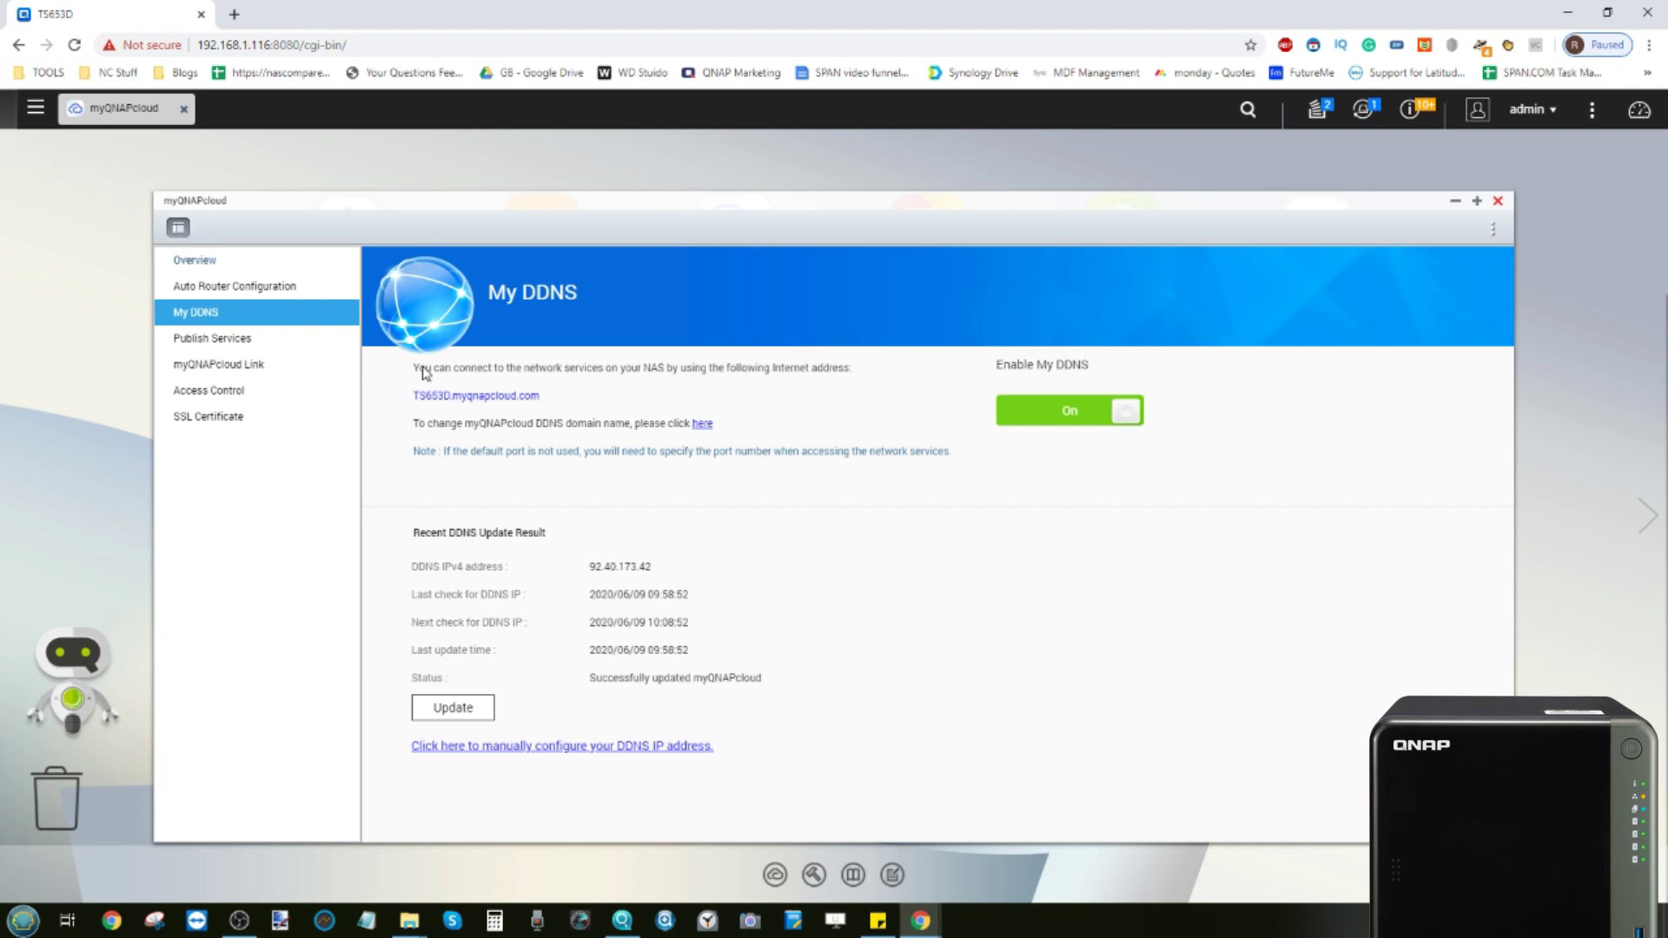
# Go back to the myQNAPcloud Overview to check DDNS, SmartURL qlink.to/TS653D and Link status
pyautogui.click(231, 261)
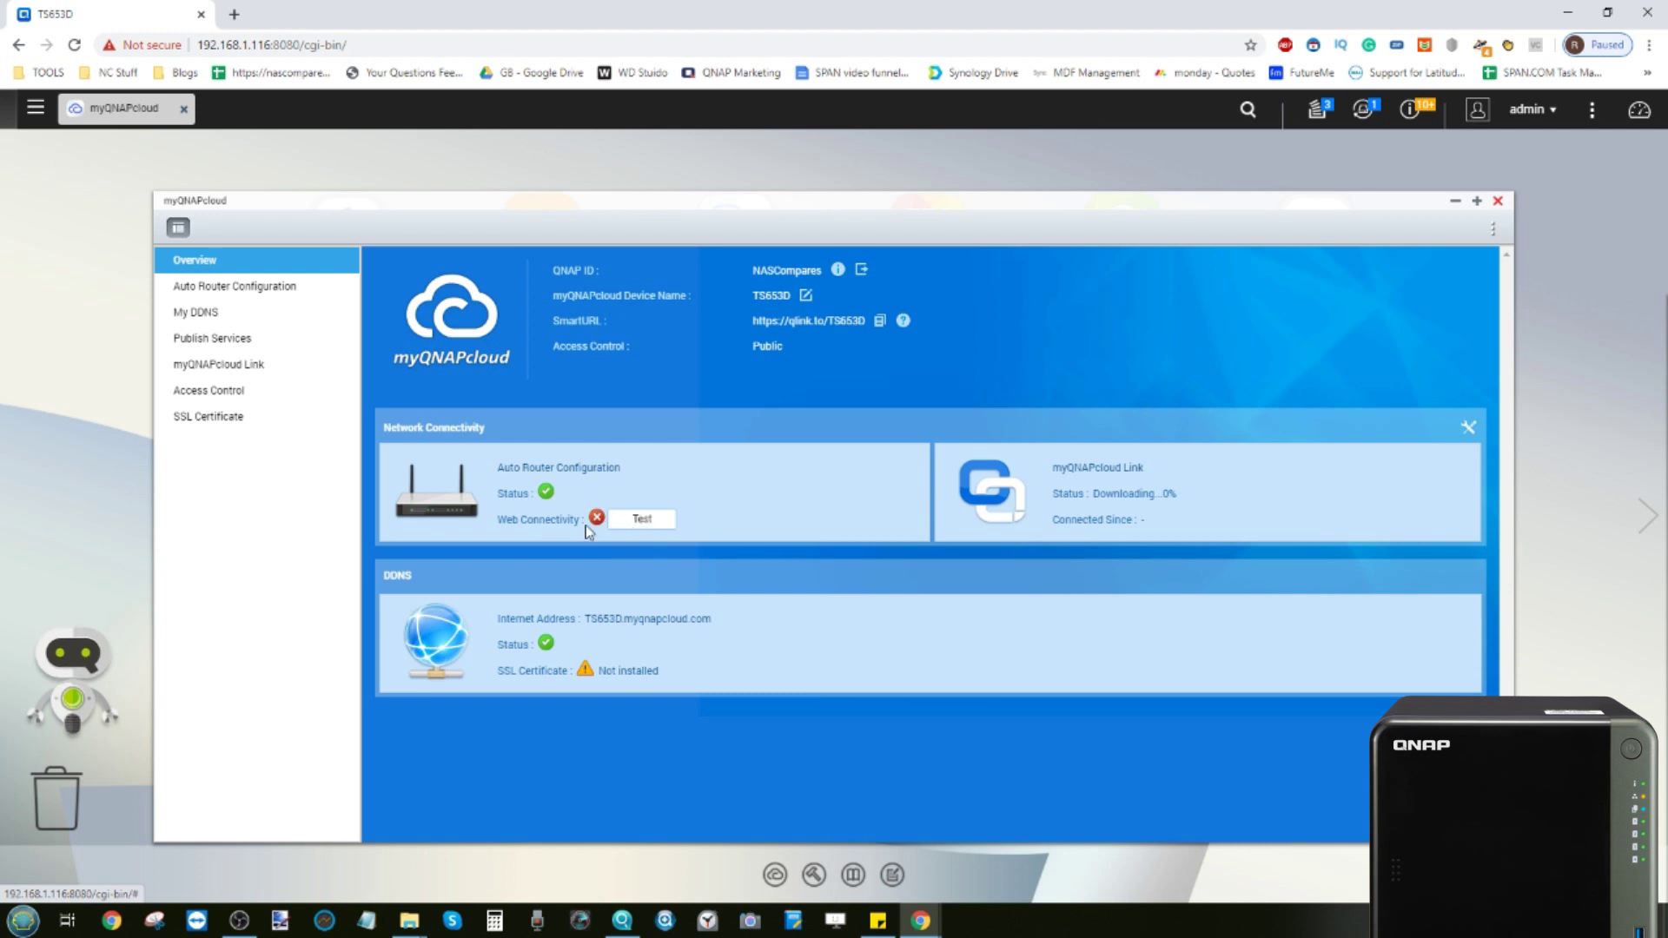
# Retest web connectivity (still failing) and check the myQNAPcloud Link download, now at 13%
pyautogui.click(652, 522)
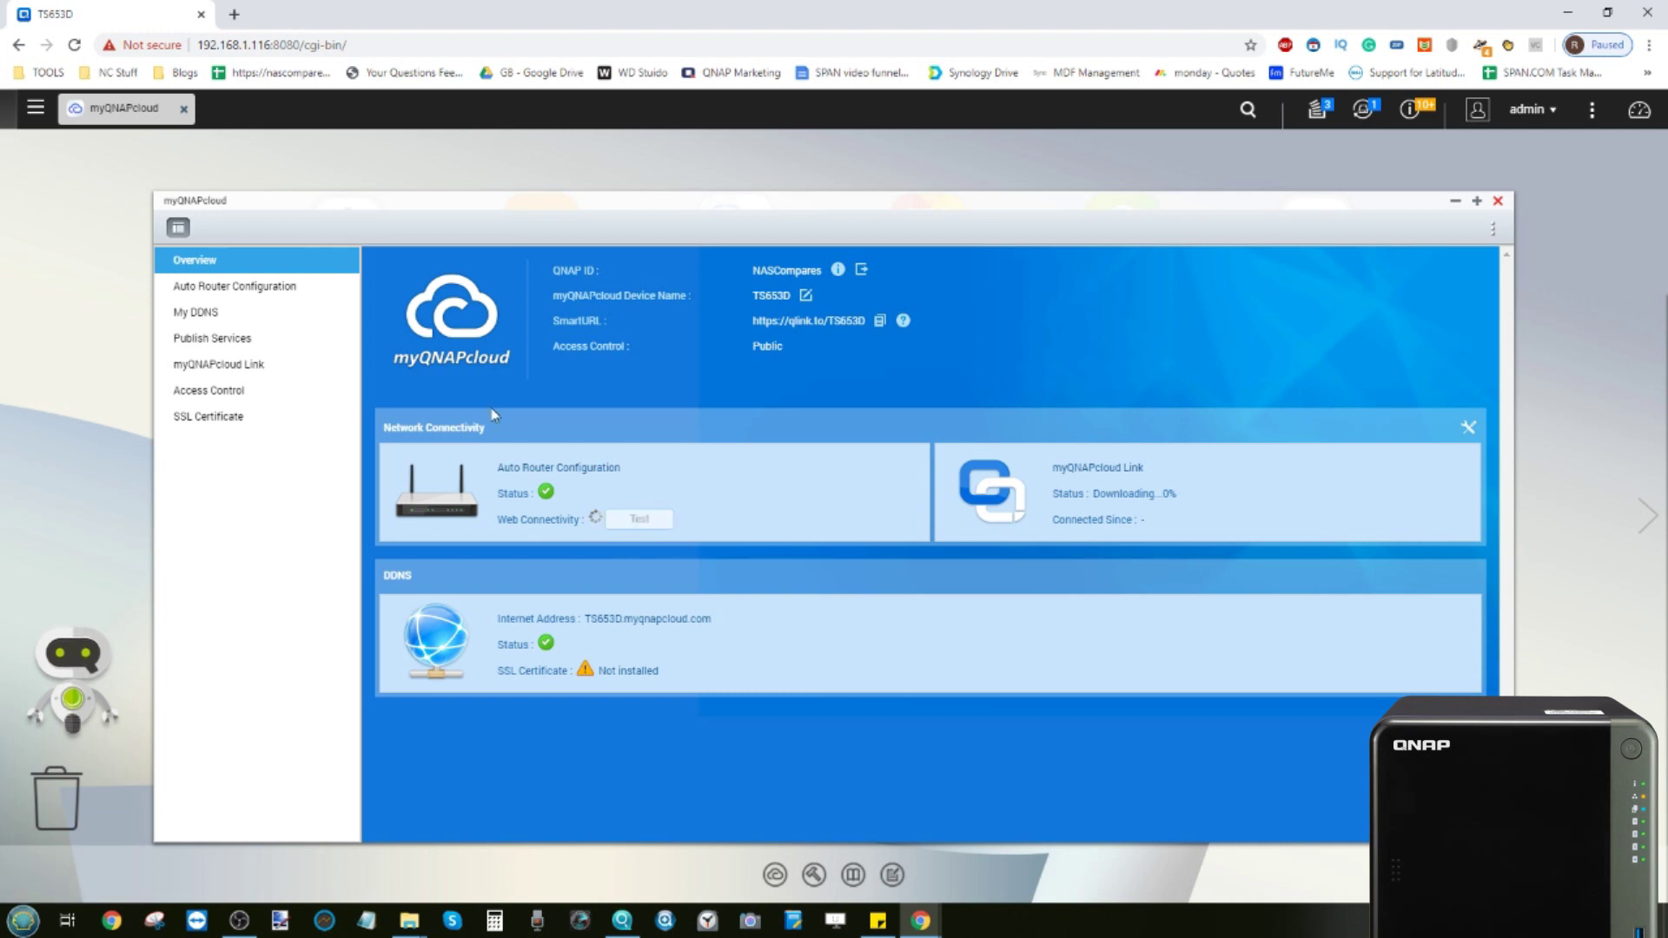
pyautogui.click(1317, 109)
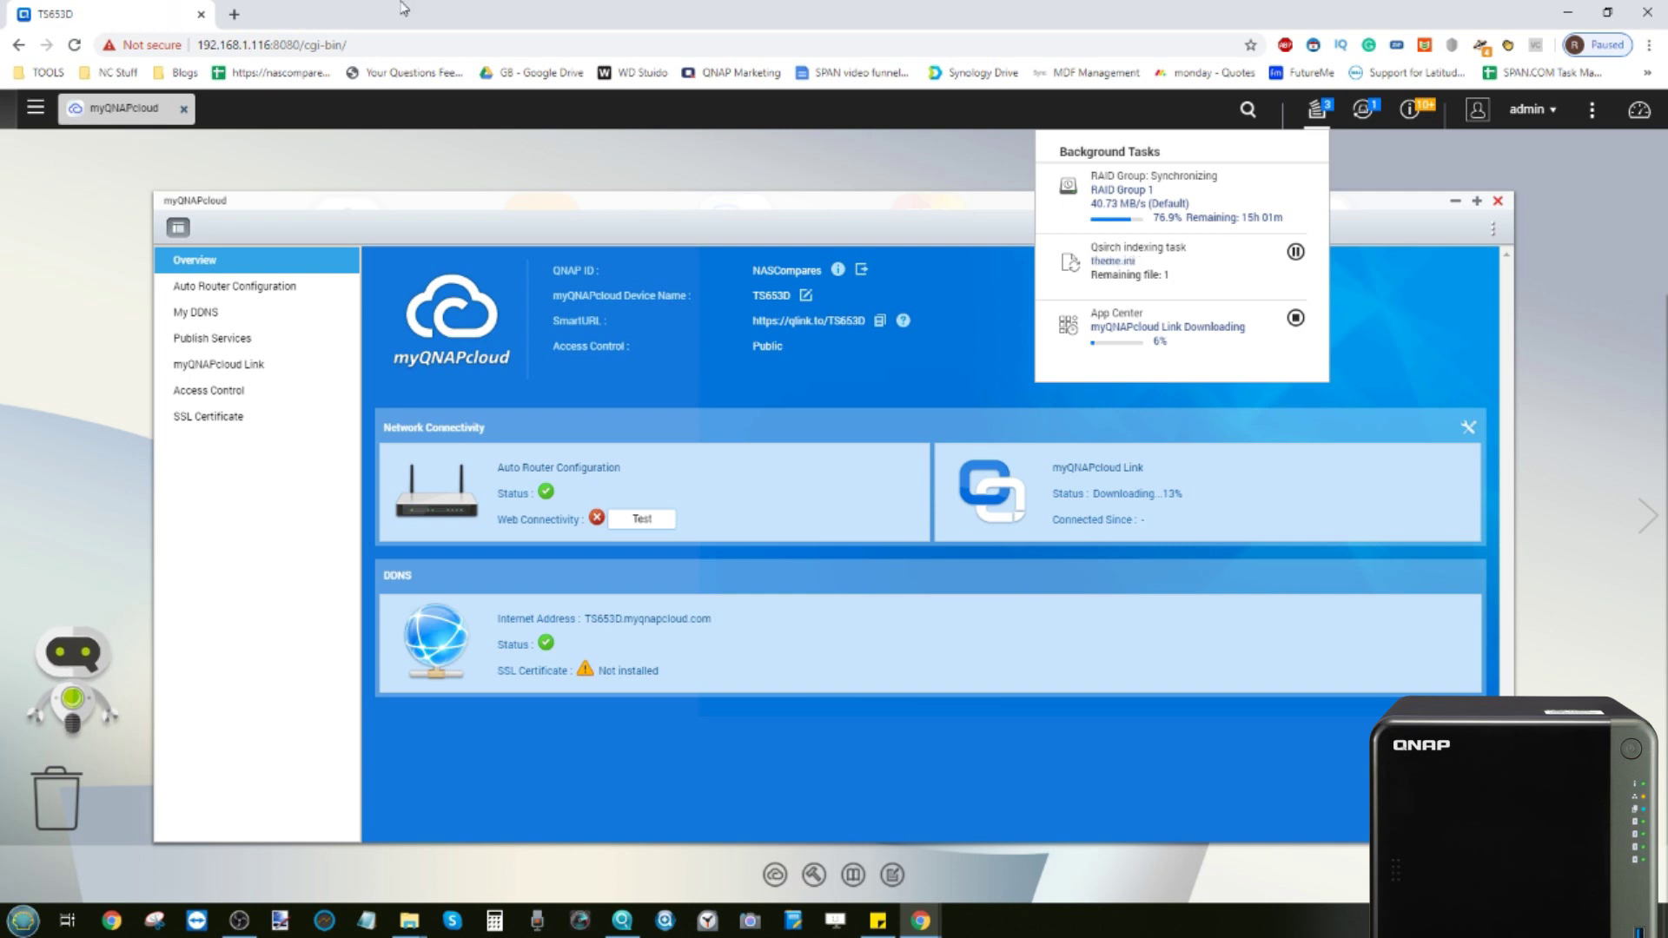
pyautogui.click(1317, 113)
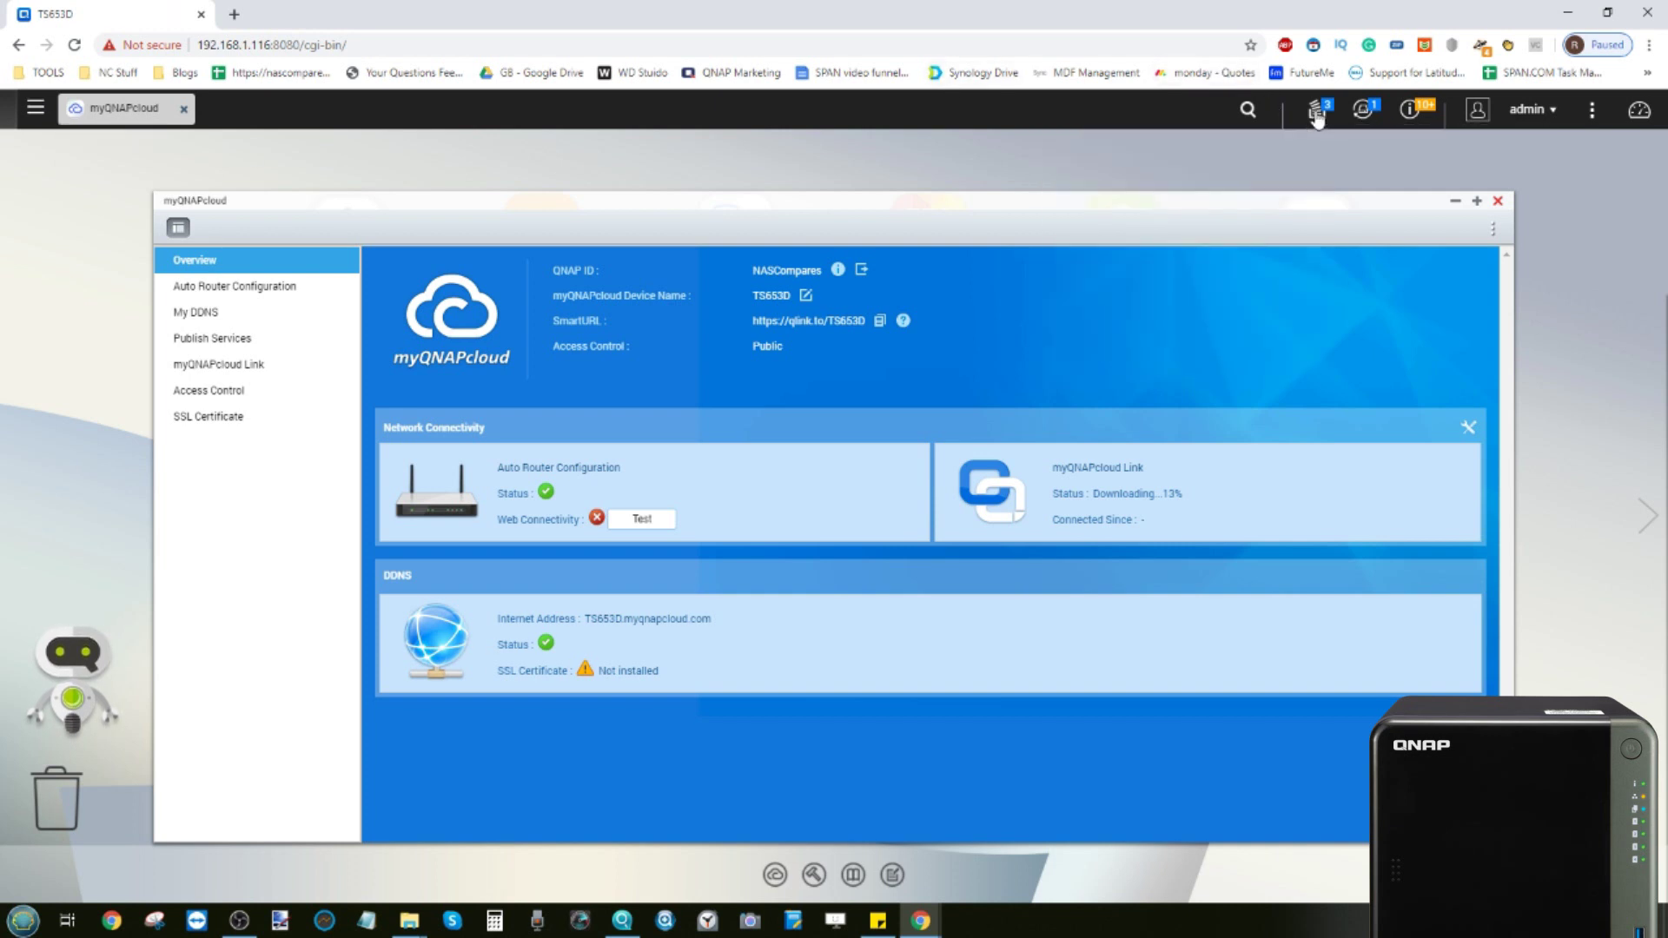